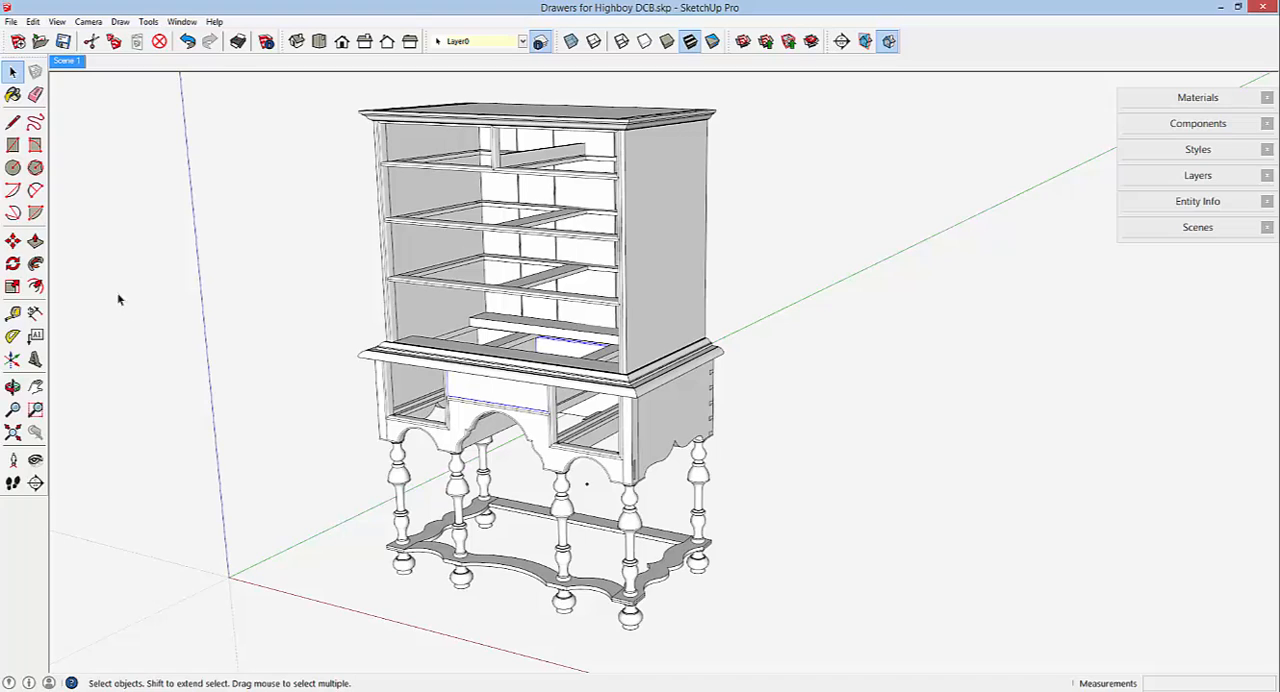
Copy the base's center drawer 39" to the right of the highboy and make the copy a unique component.
click(13, 241)
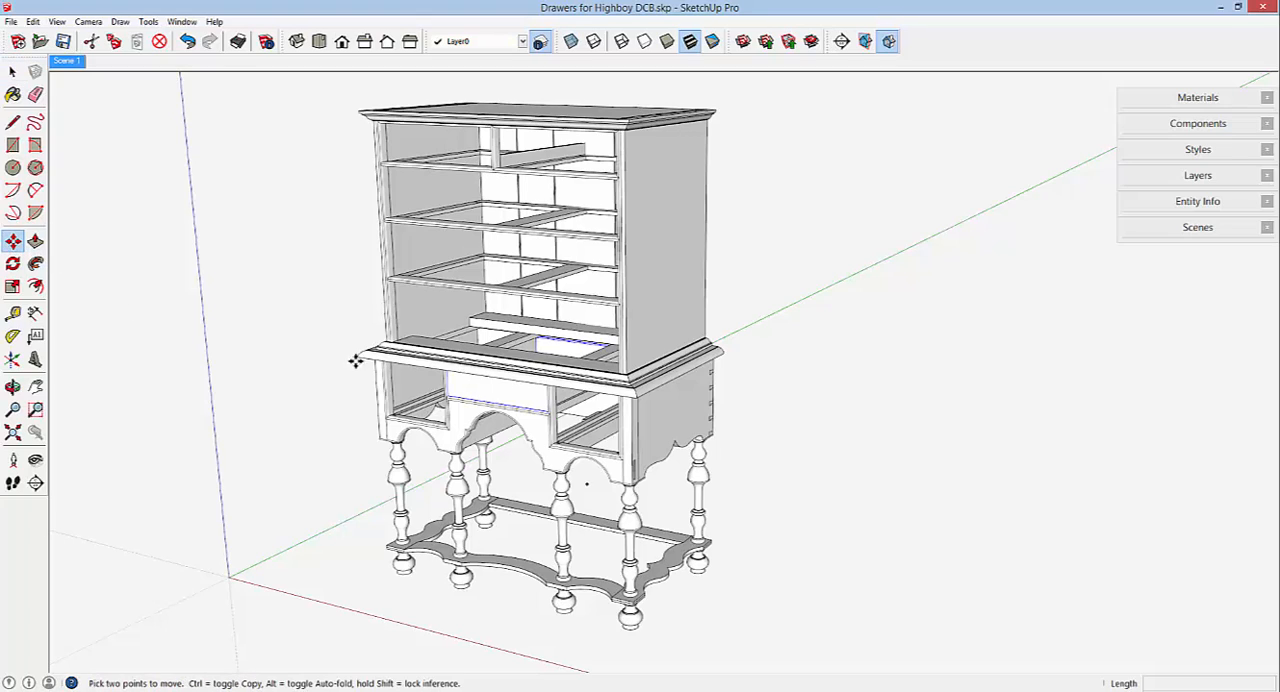
click(507, 399)
key(ctrl)
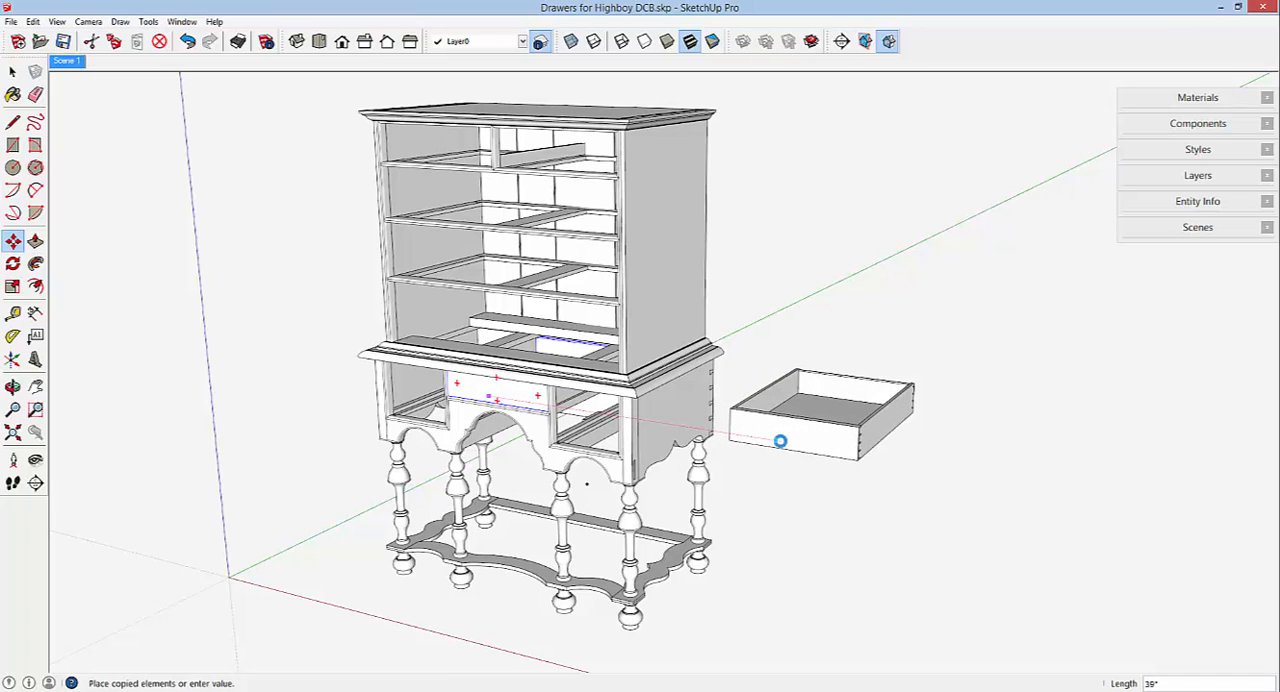
click(780, 441)
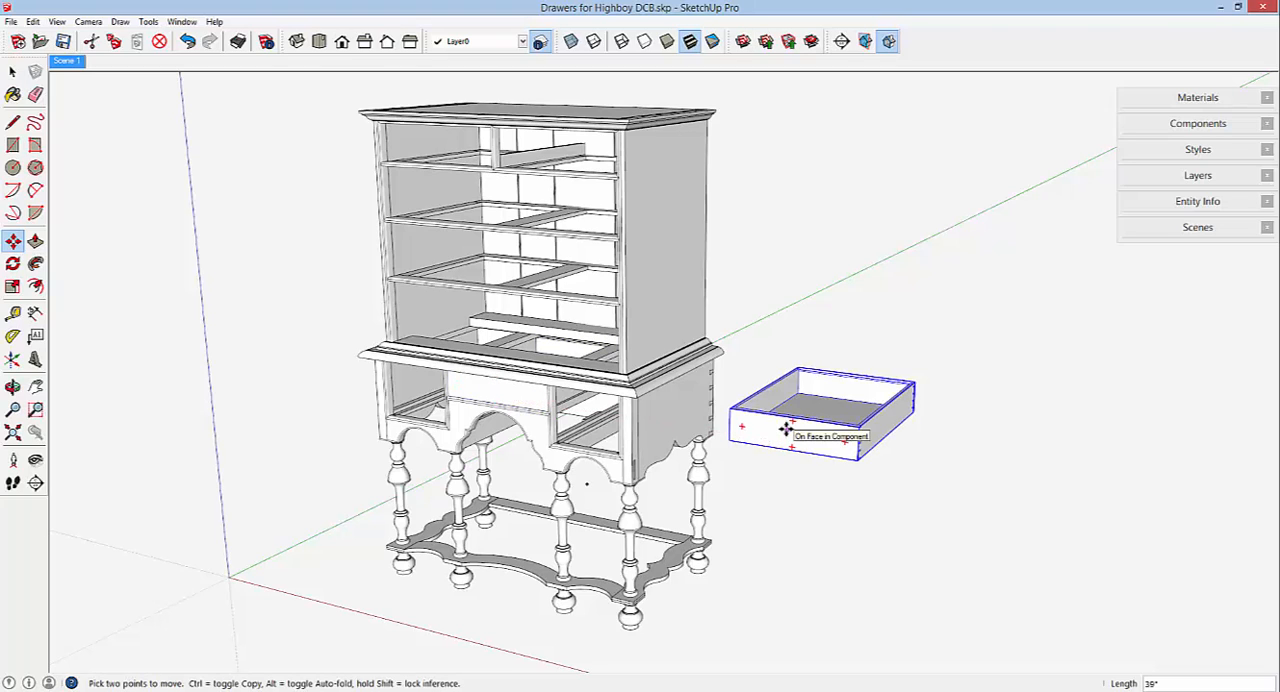
right_click(788, 432)
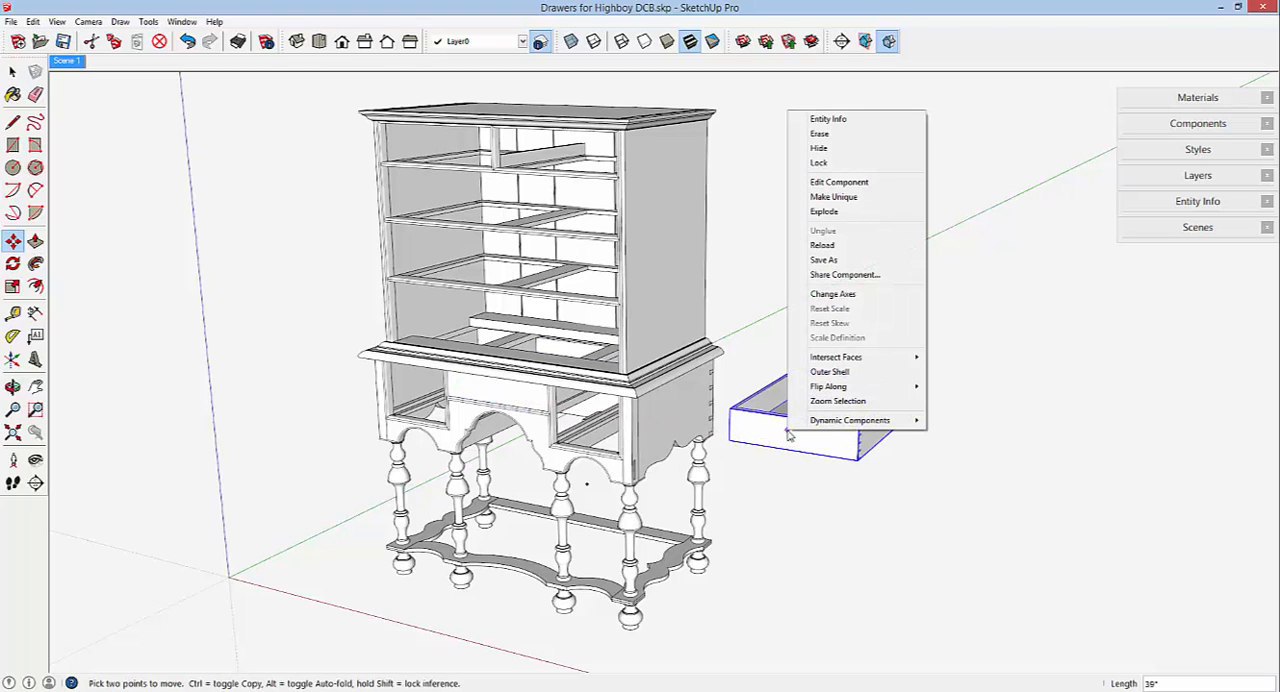
click(832, 197)
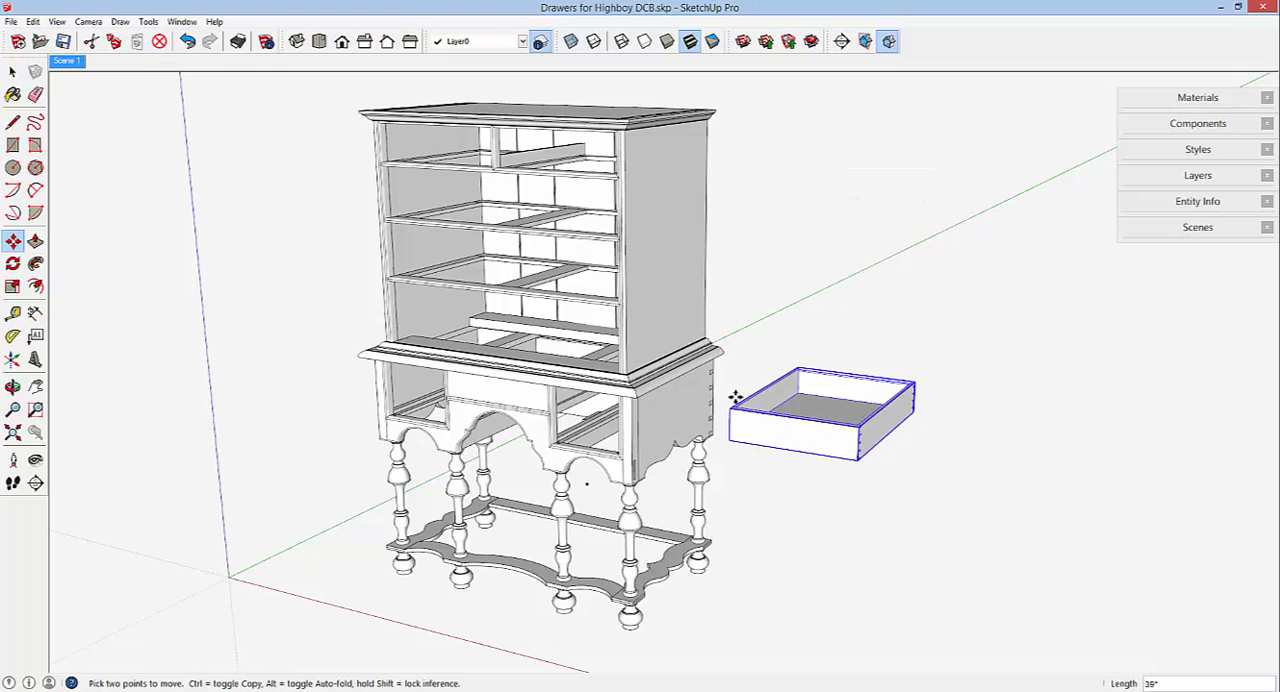
Open the drawer copy for editing and make its front, back and right side unique components.
right_click(800, 440)
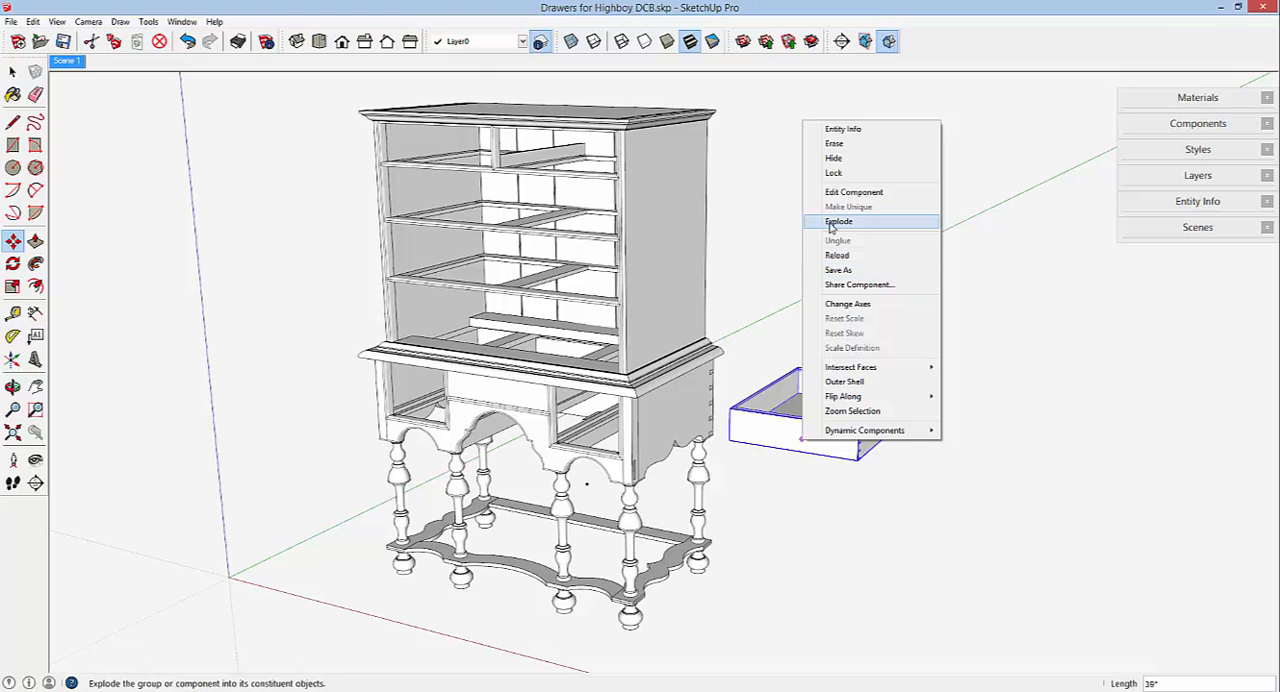
click(845, 191)
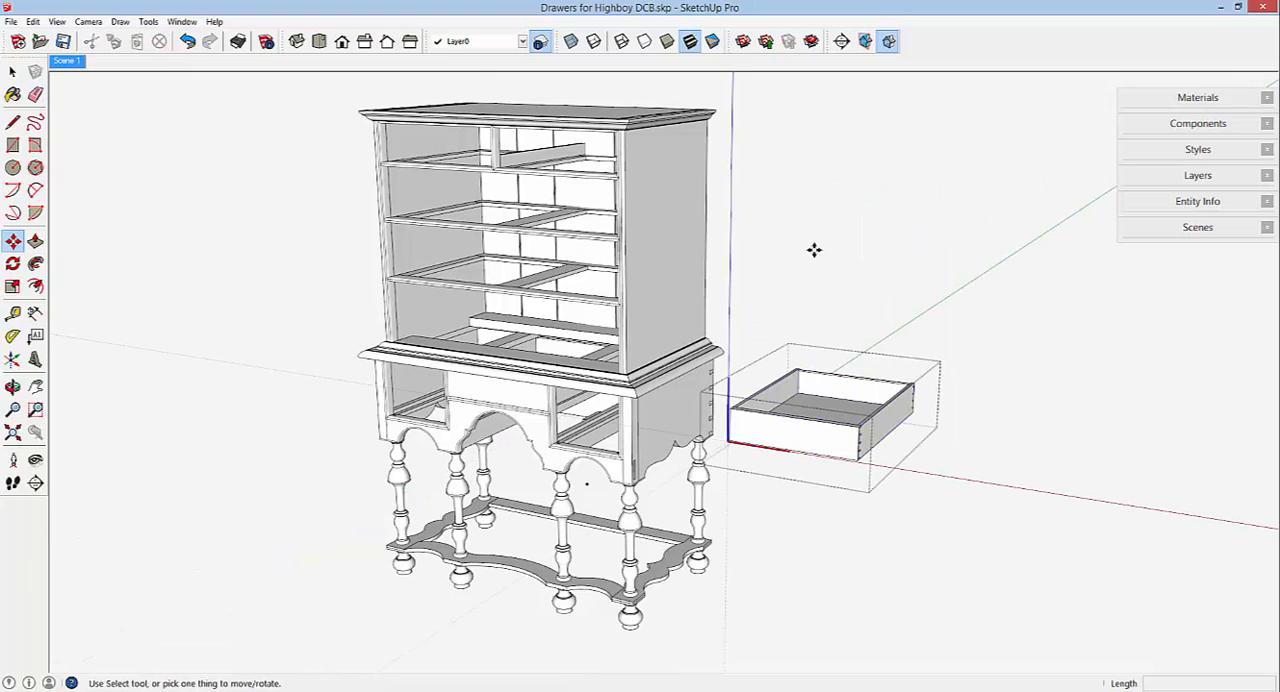
right_click(780, 432)
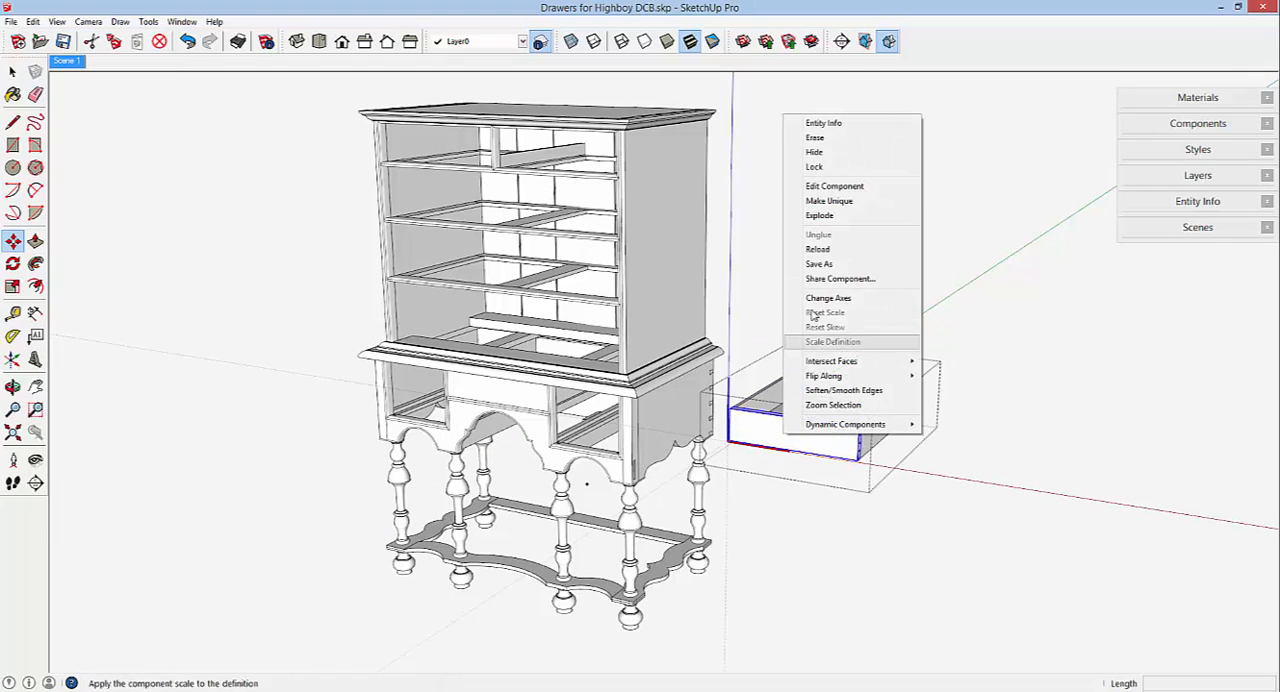
click(825, 201)
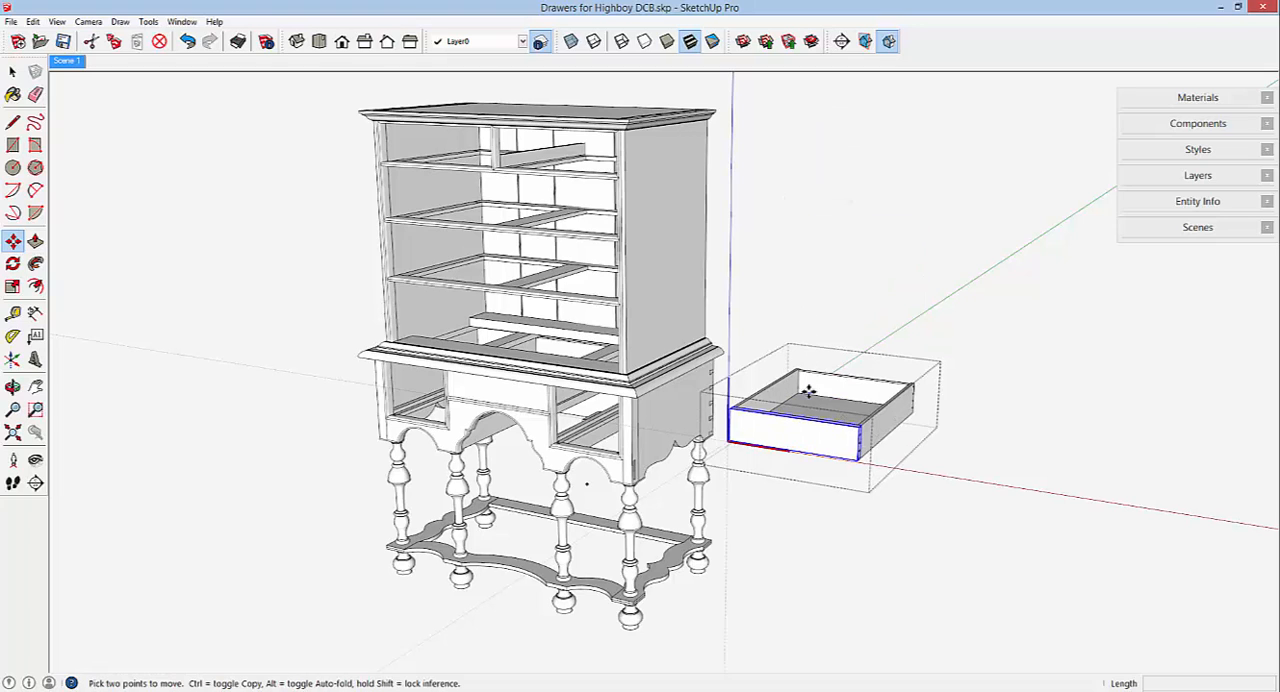
right_click(834, 388)
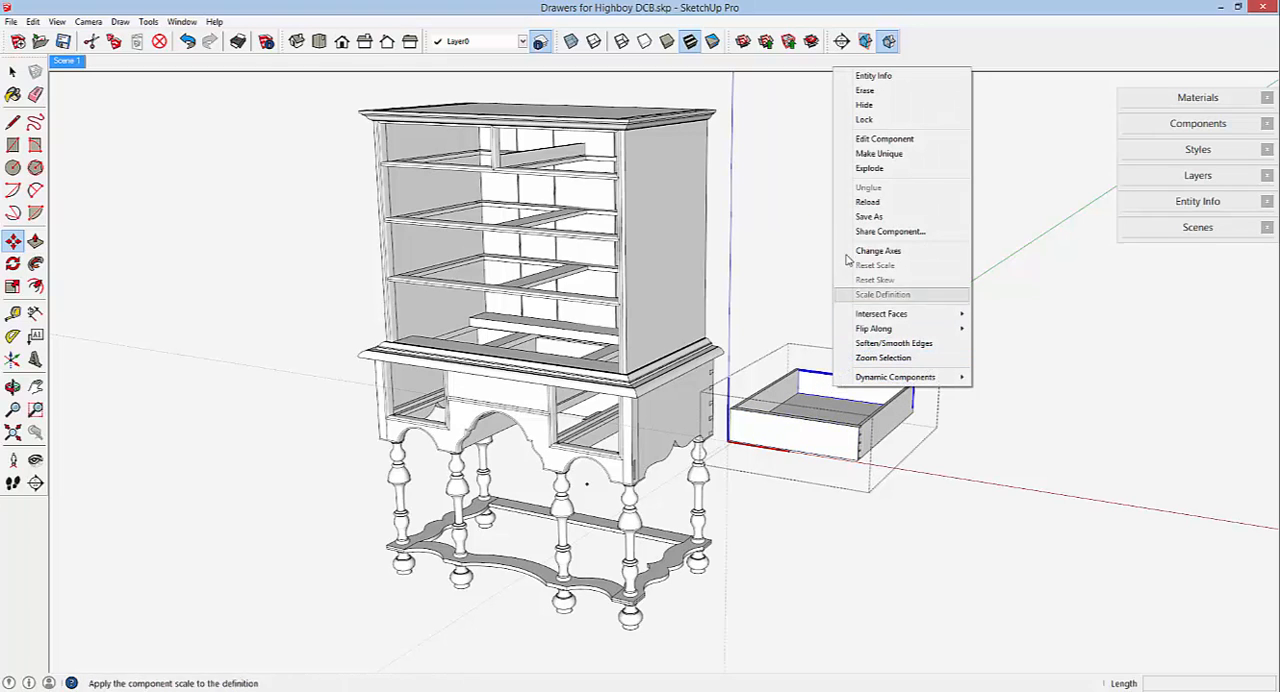
click(872, 156)
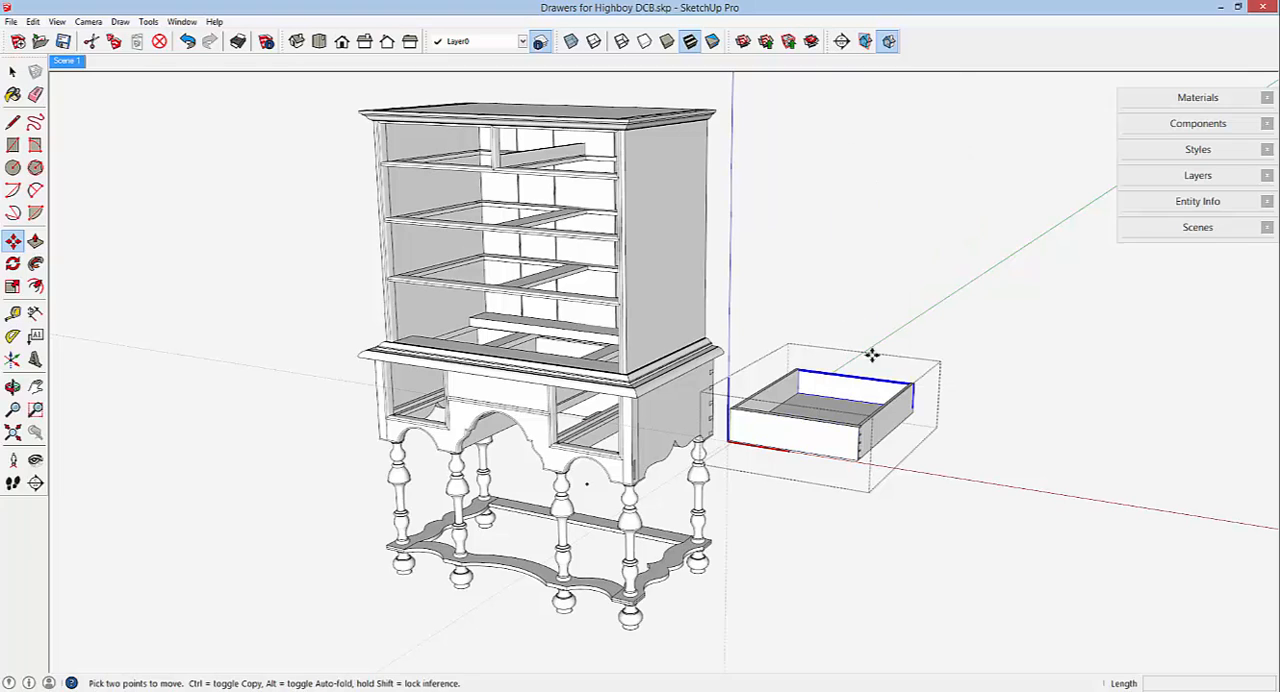
right_click(884, 418)
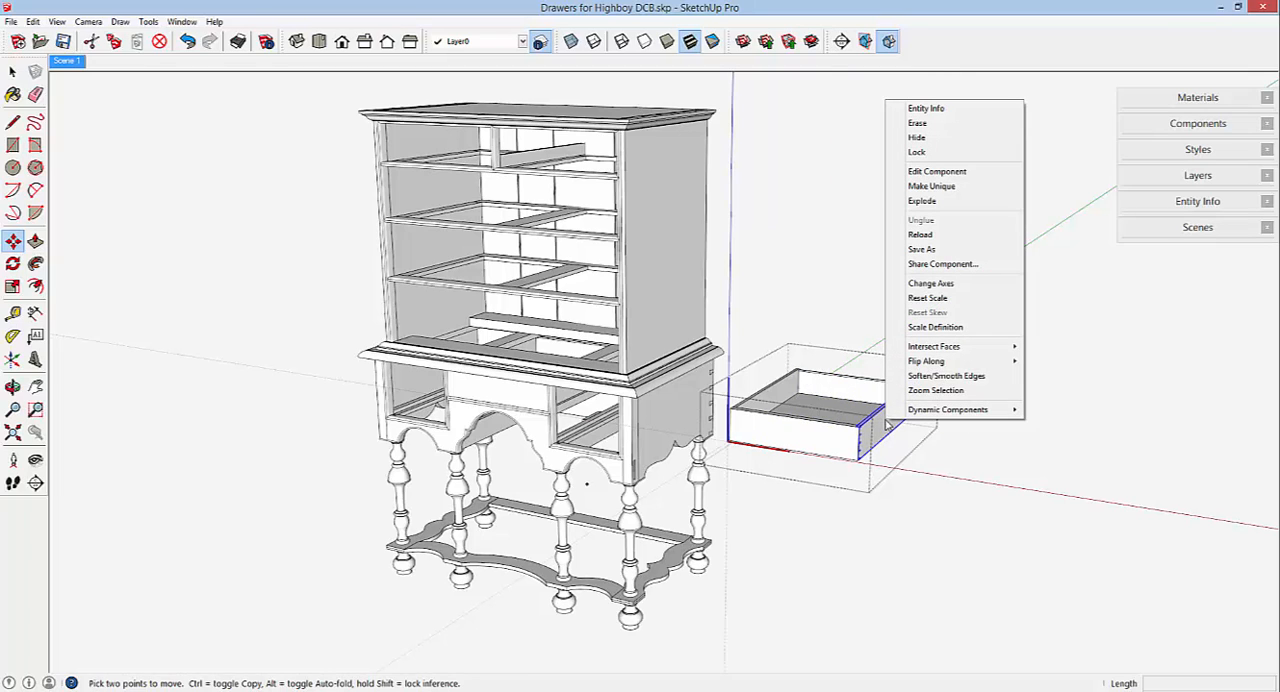
click(924, 190)
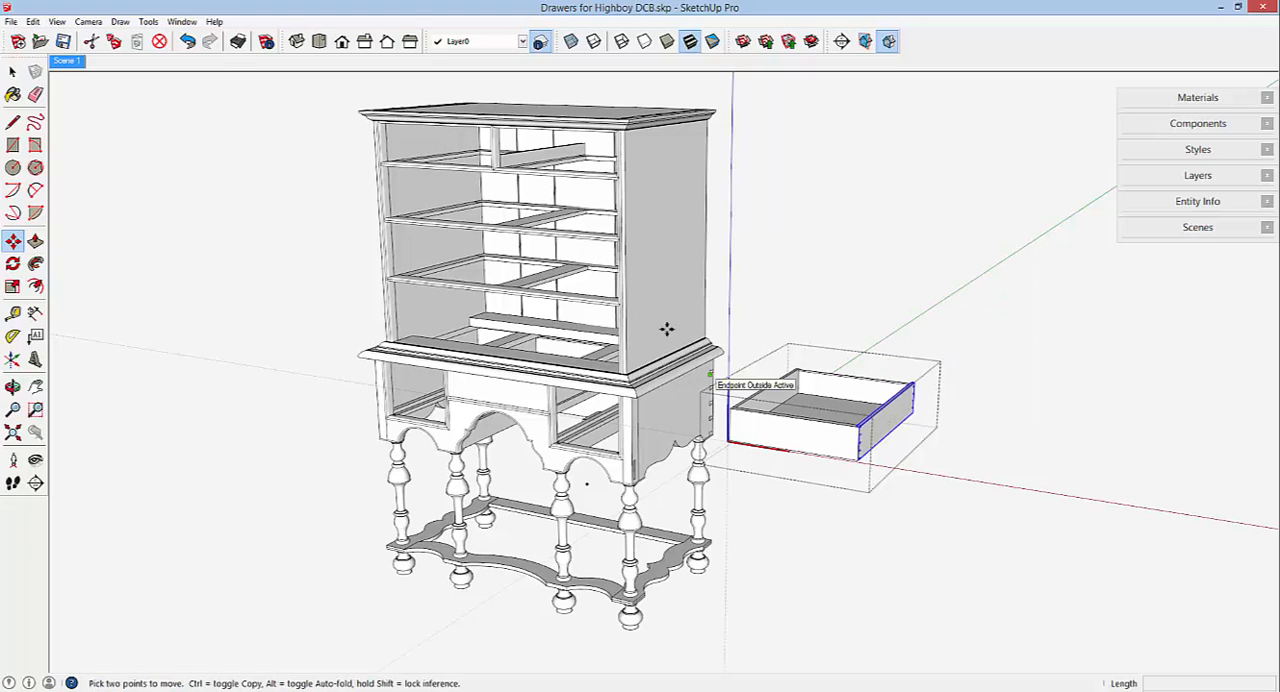
Delete the drawer copy's left side and place a copy of the right side about 18 1/8" away, beyond the open left end.
click(12, 71)
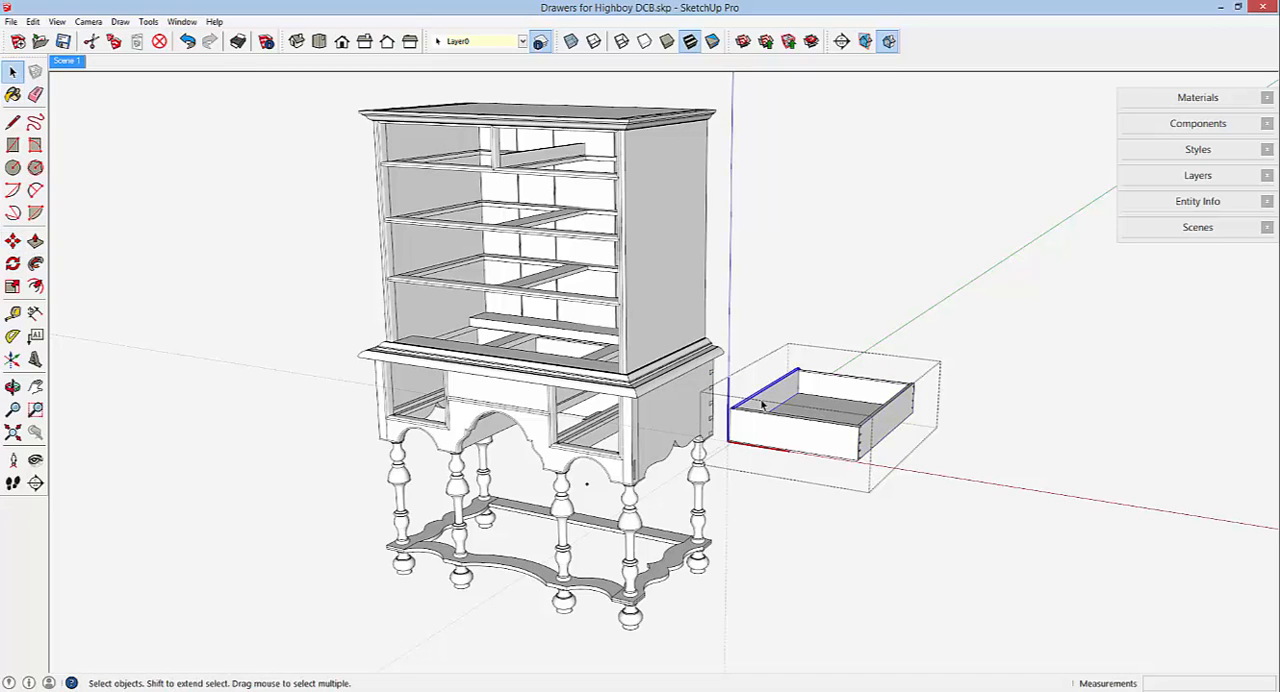
key(Delete)
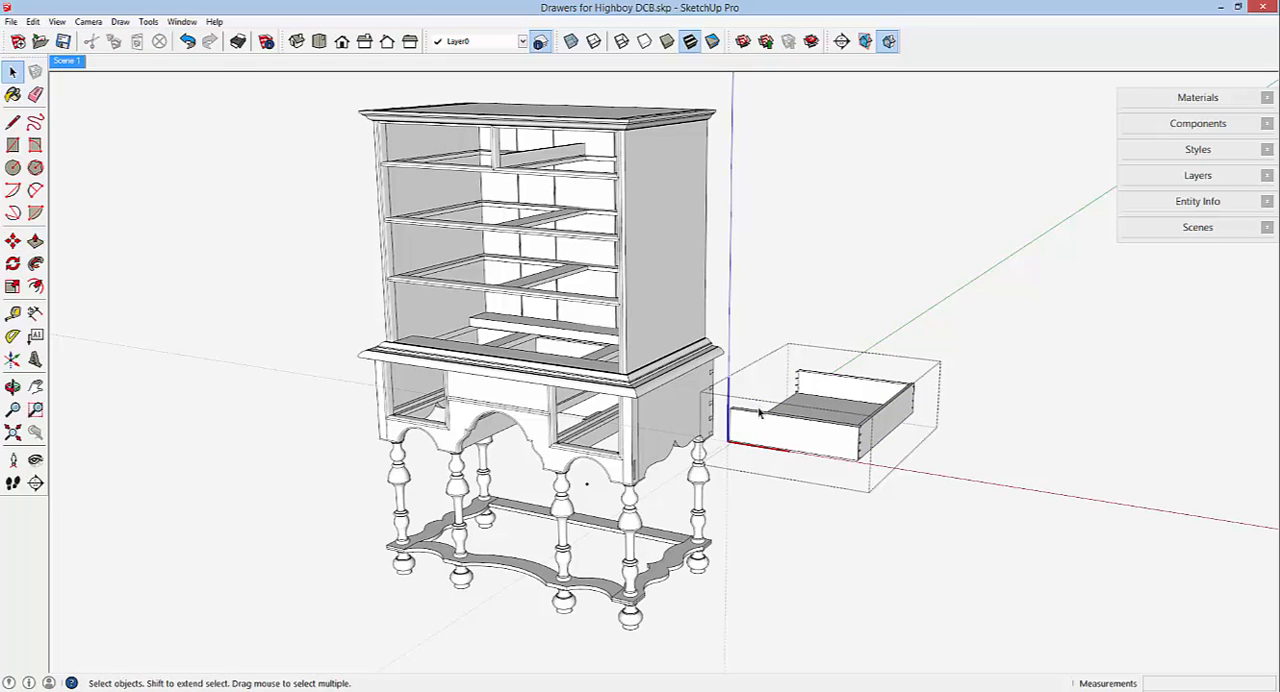
click(880, 430)
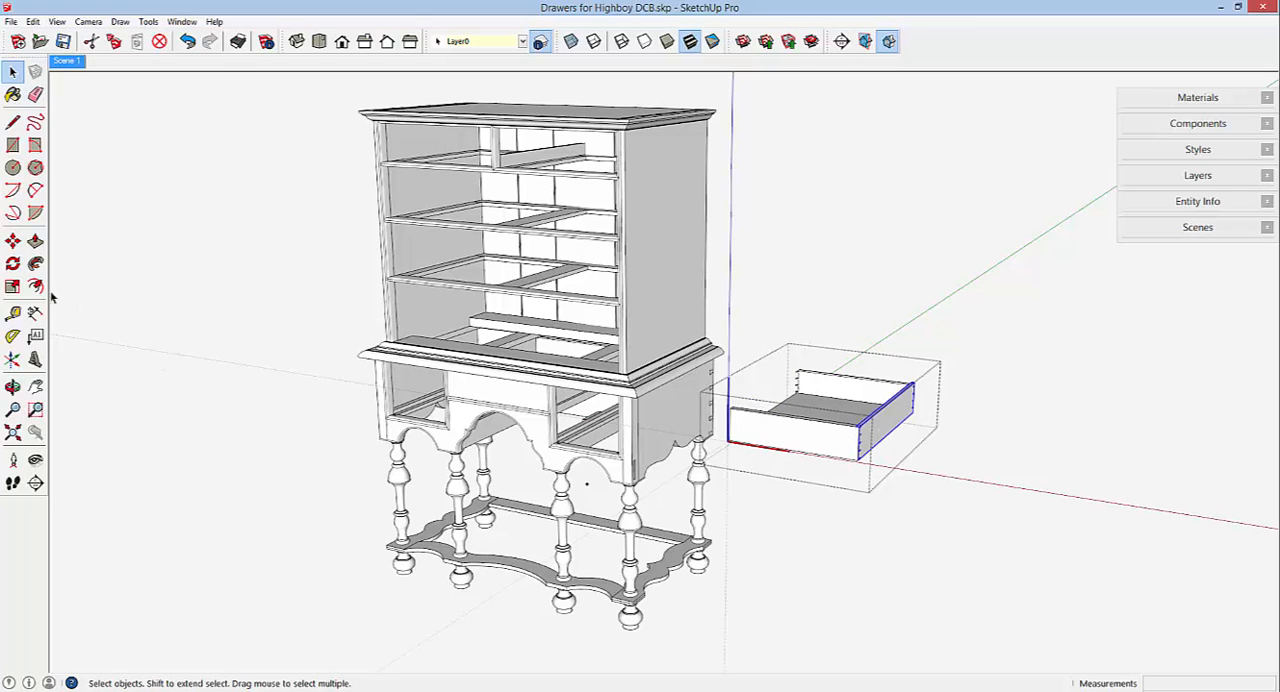
click(13, 242)
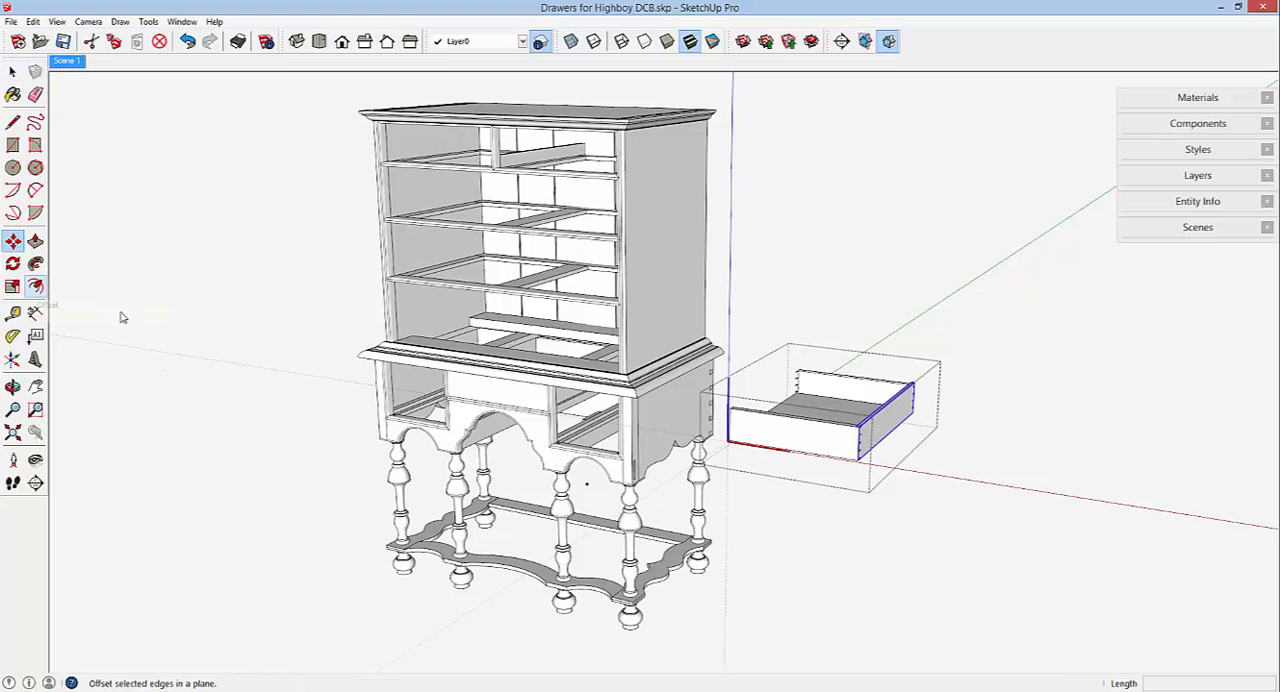
key(ctrl)
click(868, 428)
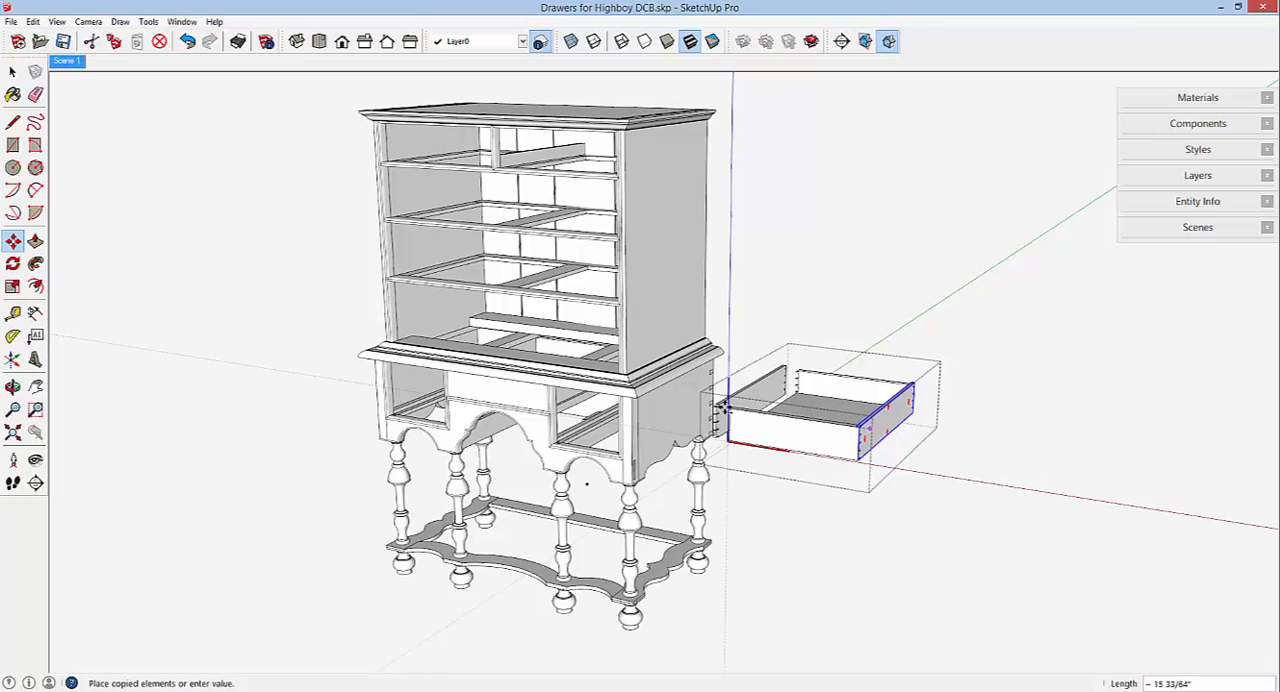
scroll(723, 408, up, 6)
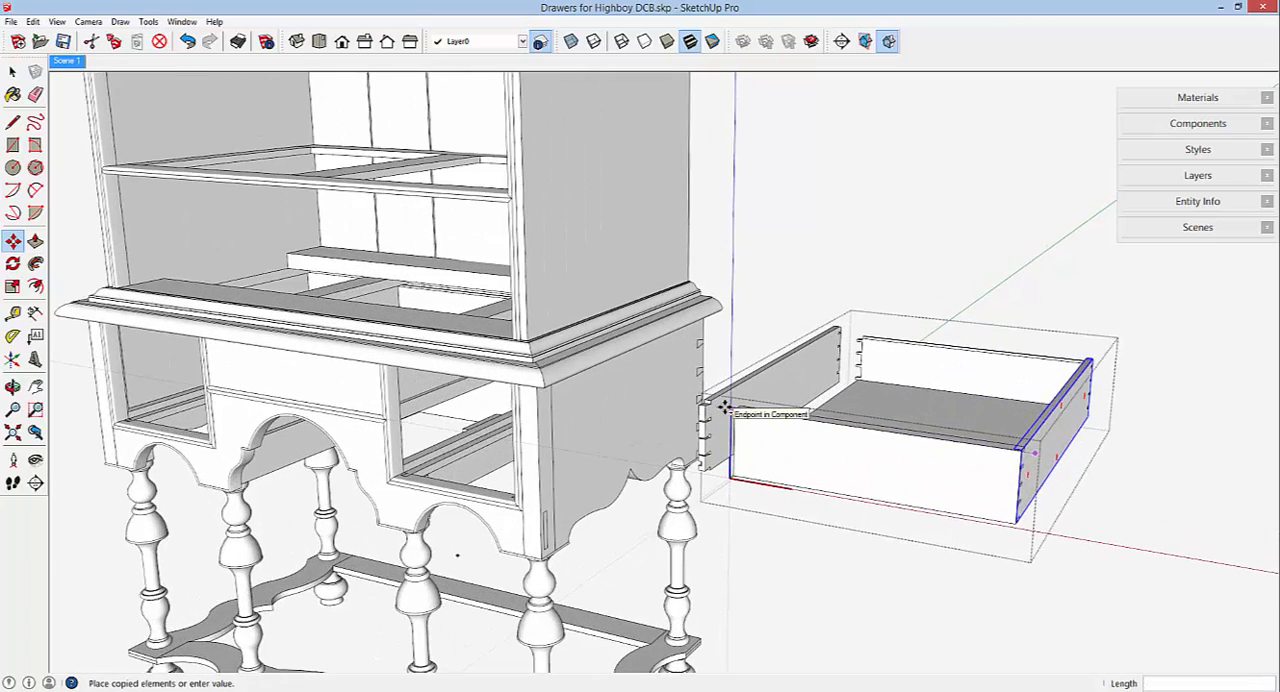
scroll(723, 408, up, 3)
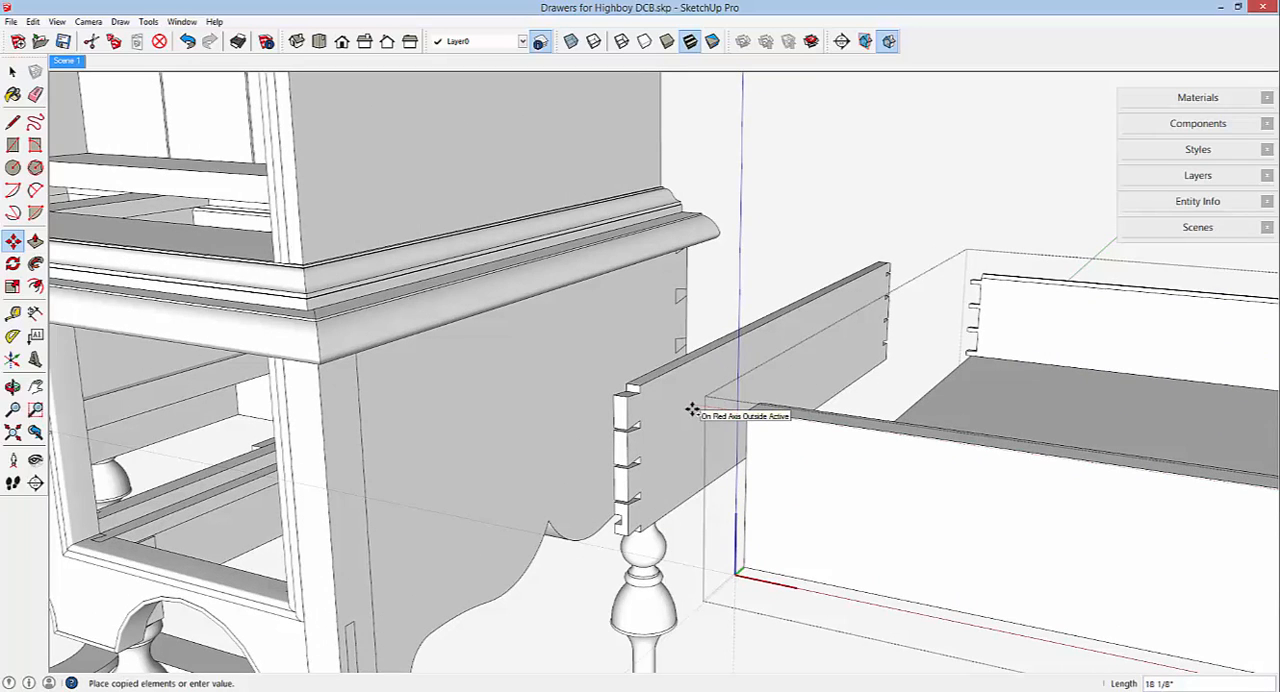
click(692, 409)
Mirror the copied side so its groove faces inward, align its front top corner with the drawer front's left end, and close the component.
right_click(692, 411)
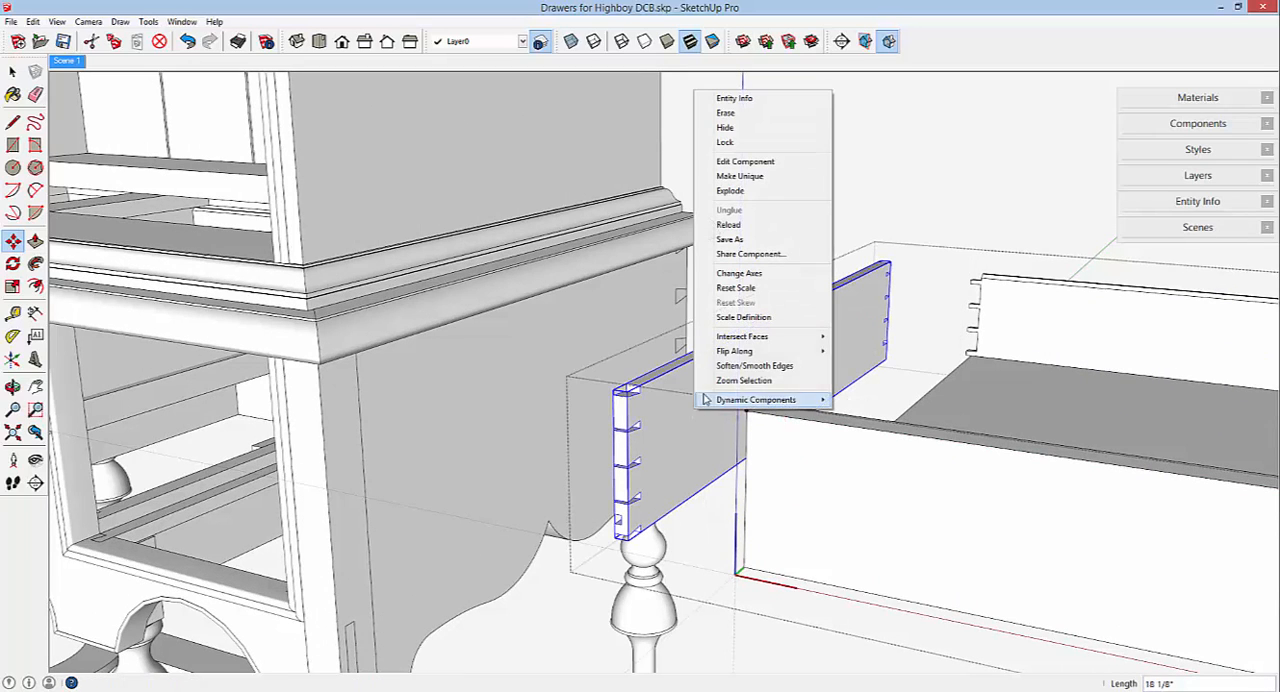
mouse_move(806, 351)
click(866, 346)
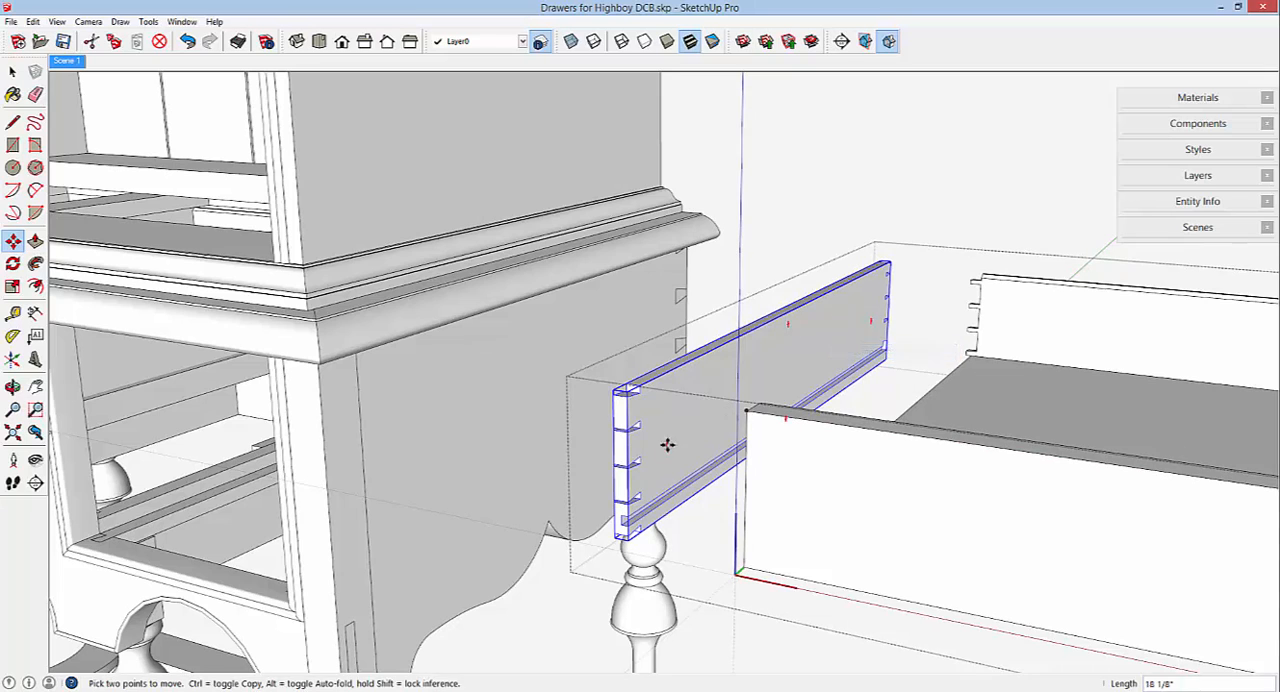
middle_drag(653, 449, 786, 466)
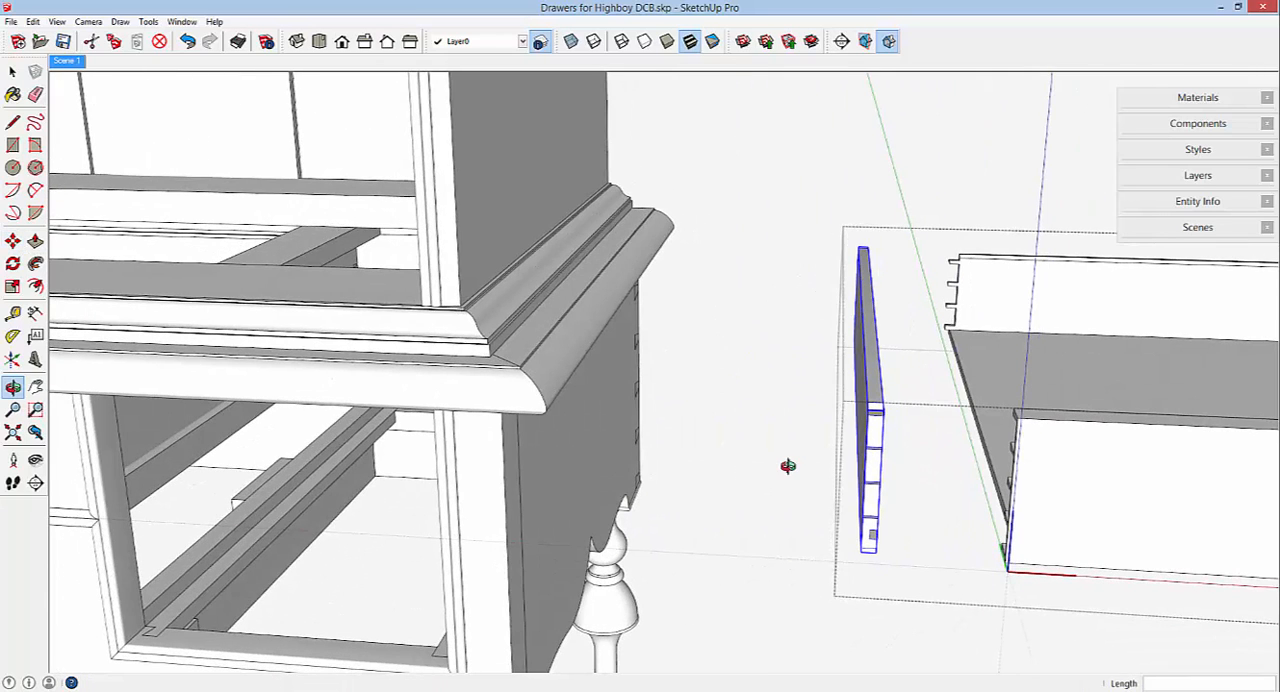
click(867, 402)
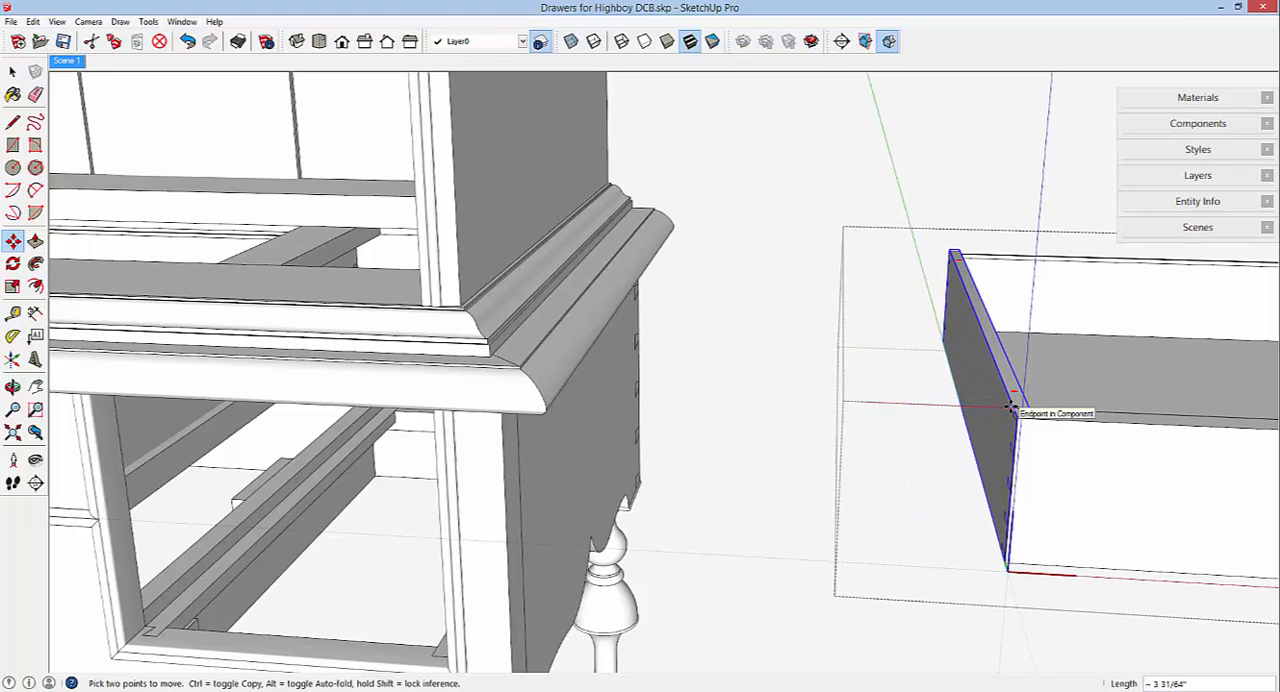
click(1010, 408)
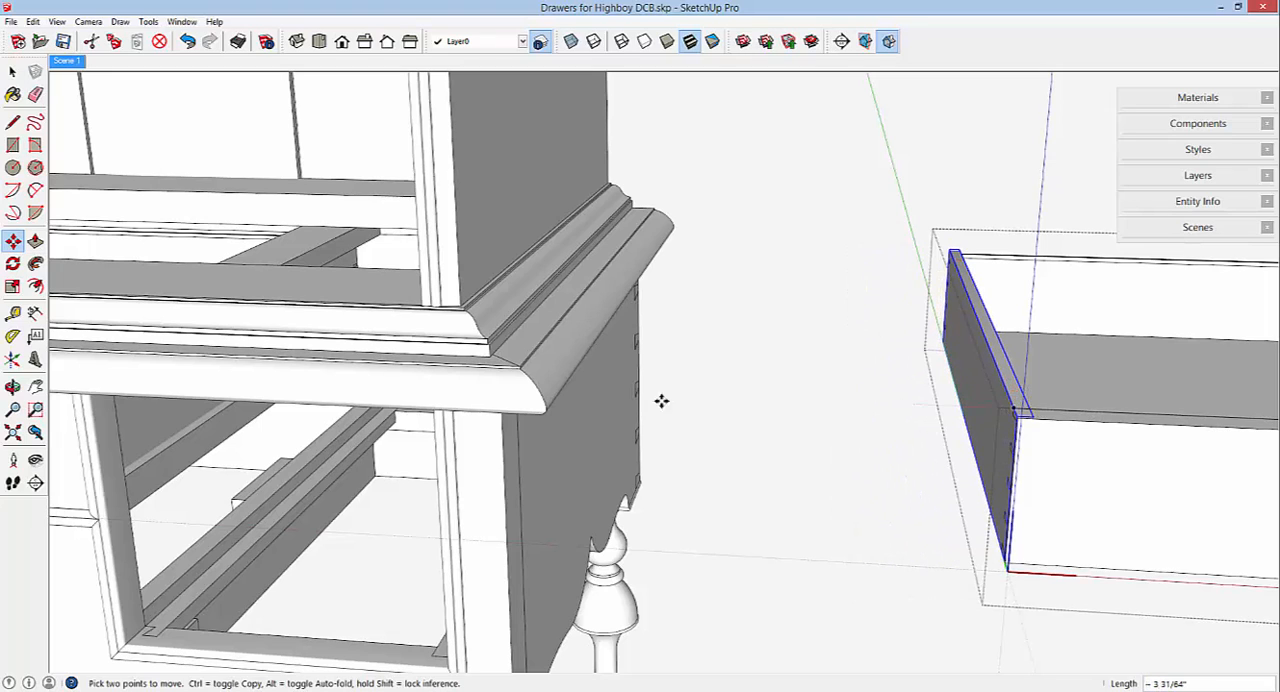
right_click(700, 358)
click(746, 366)
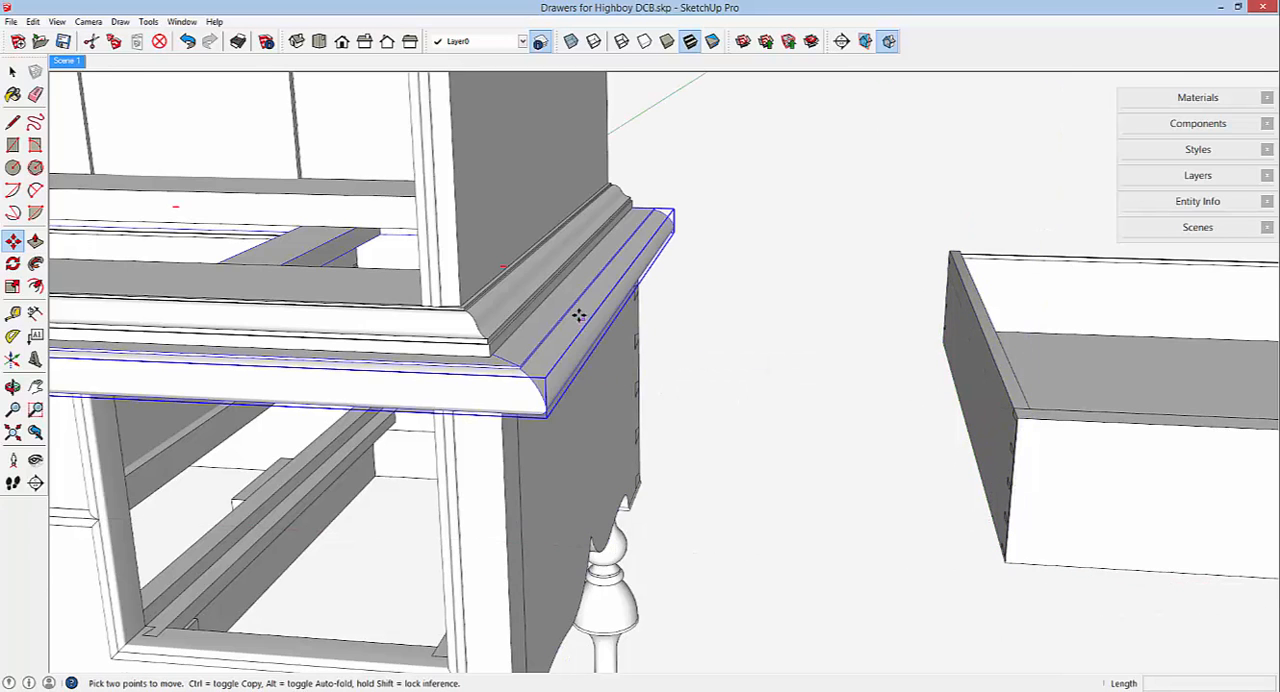
Reopen the drawer copy for editing, make its bottom panel a unique component, and close the drawer.
scroll(579, 316, down, 8)
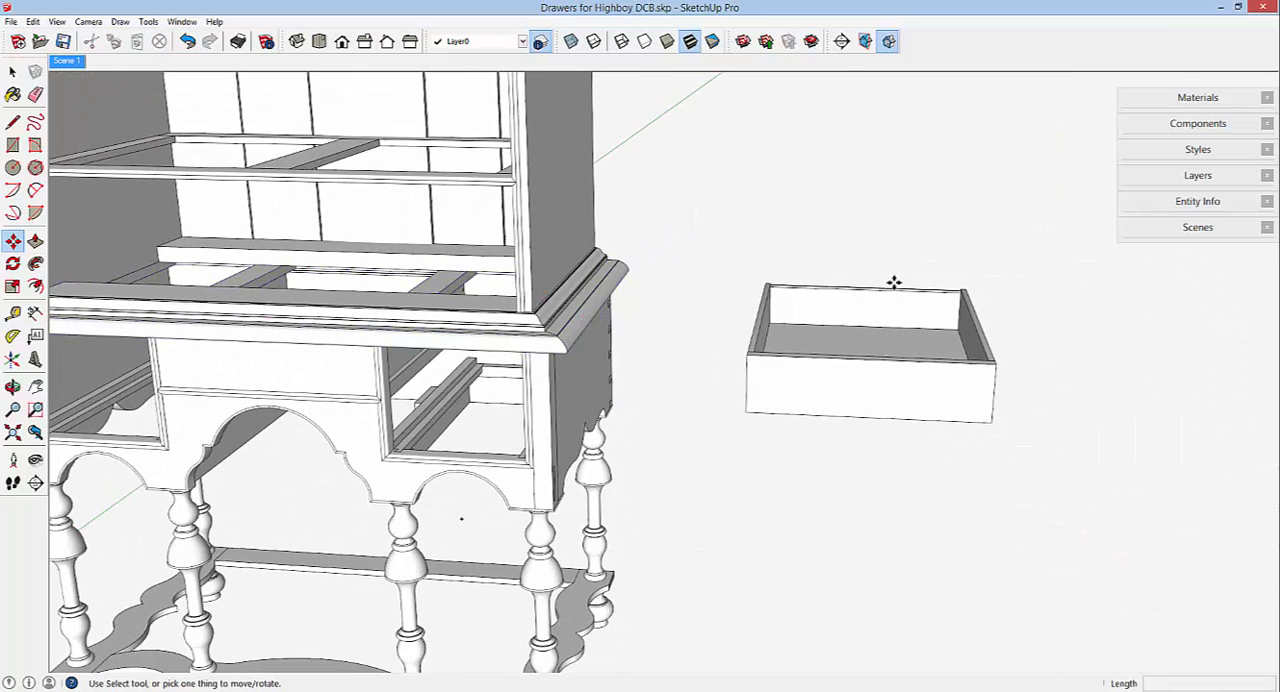
right_click(887, 311)
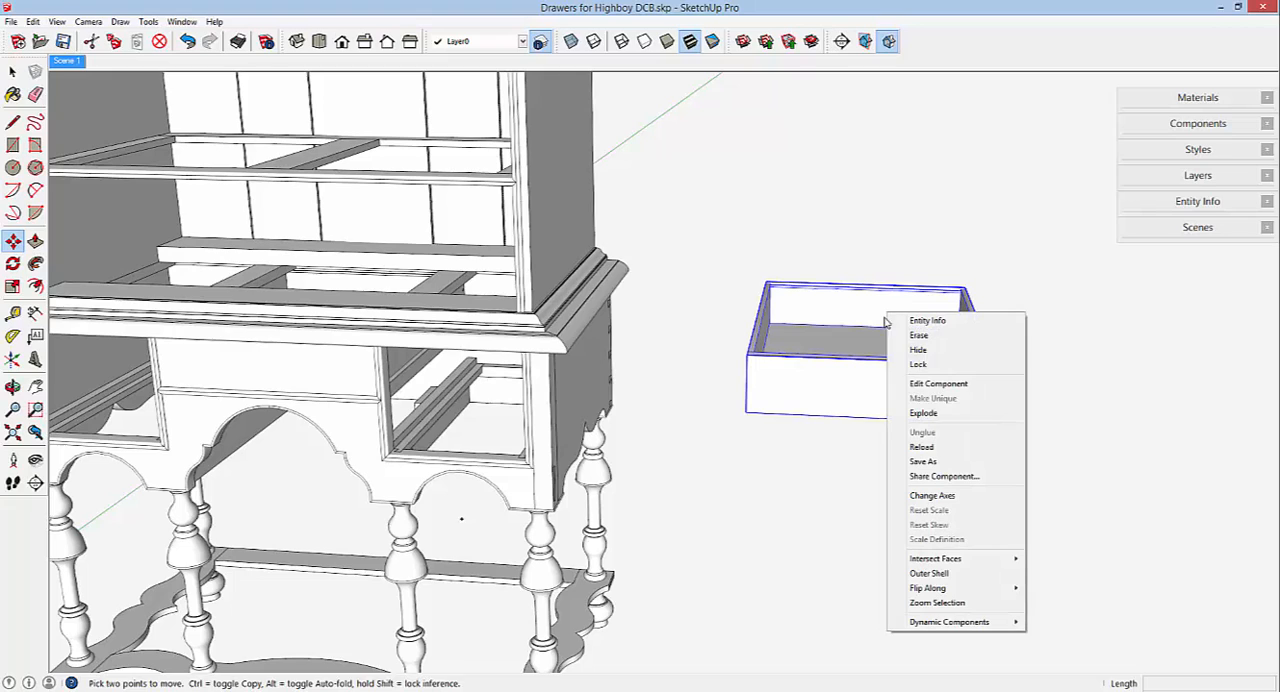
click(932, 386)
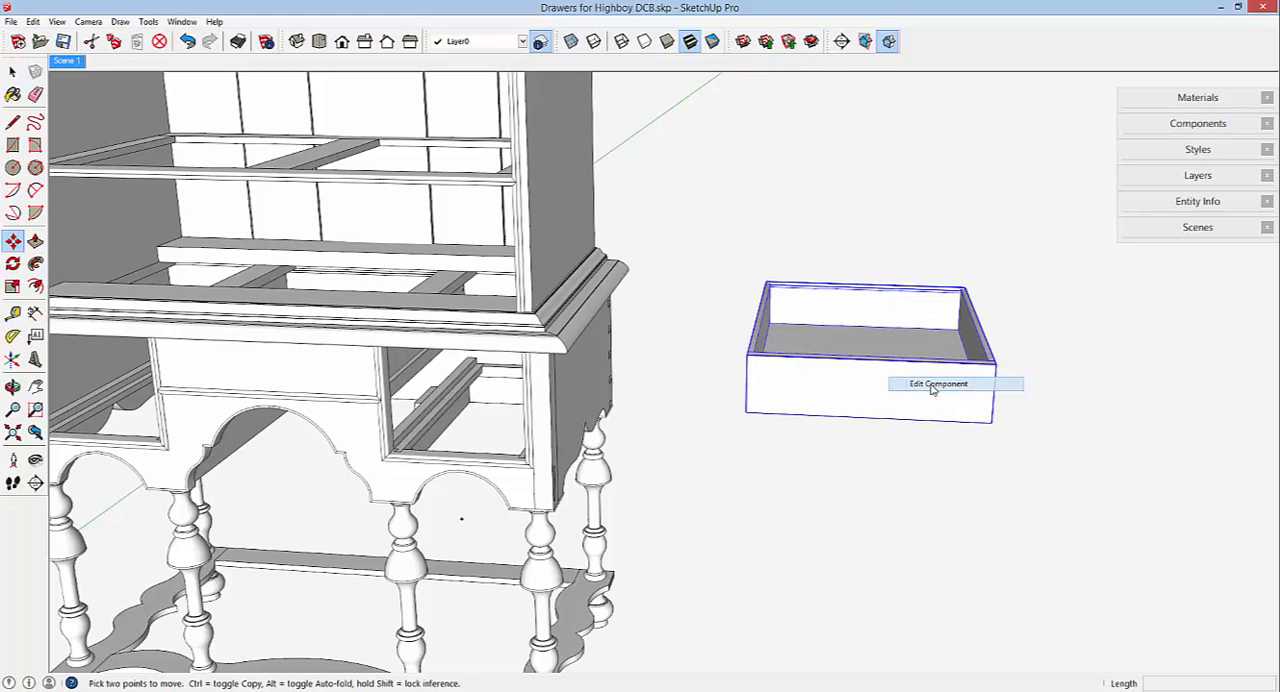
right_click(889, 342)
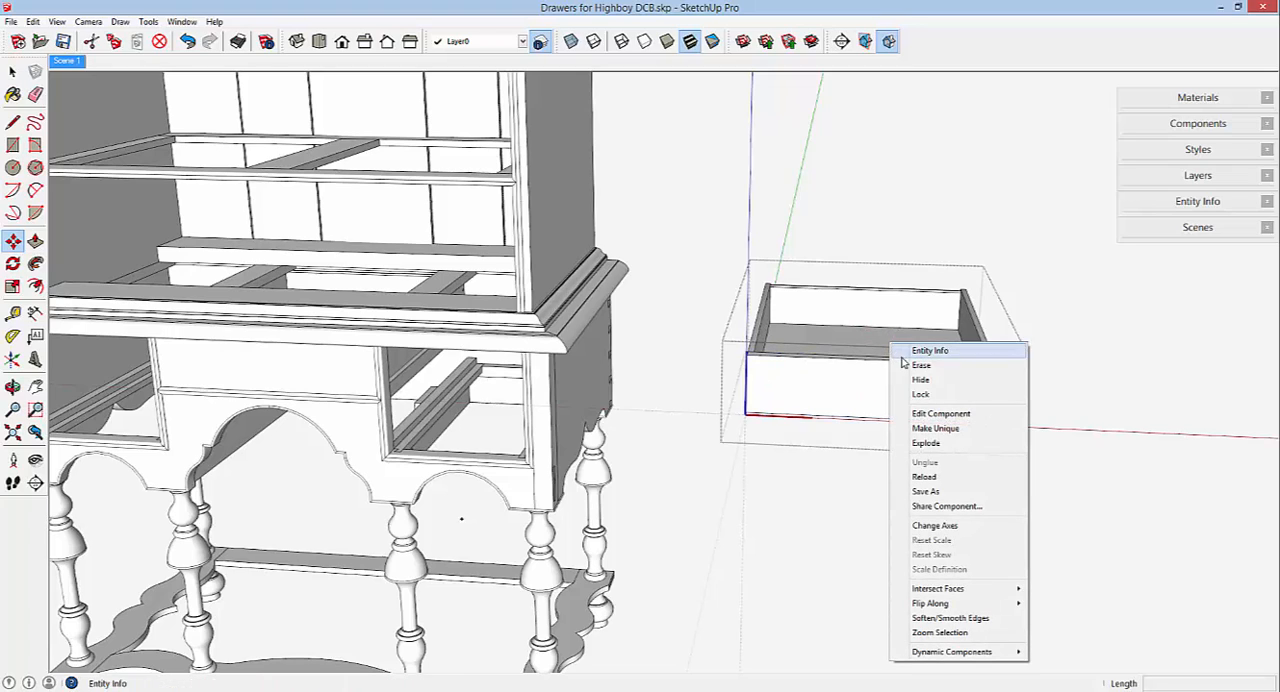
click(930, 428)
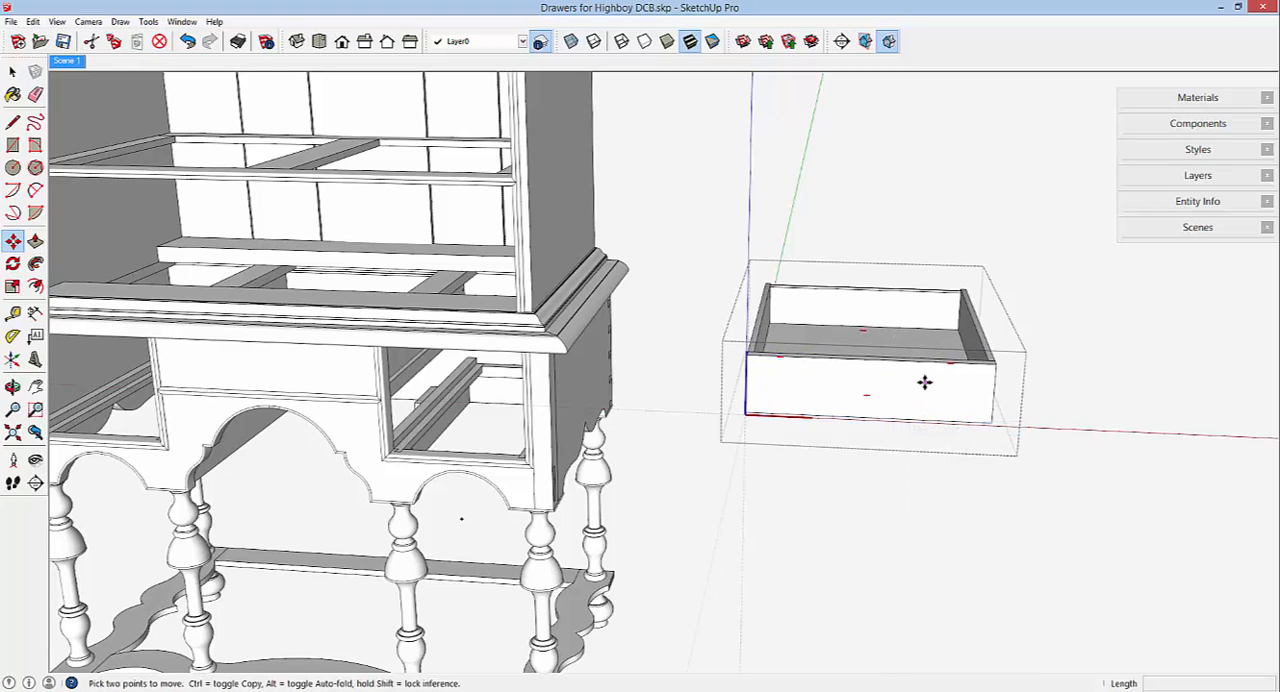
right_click(867, 219)
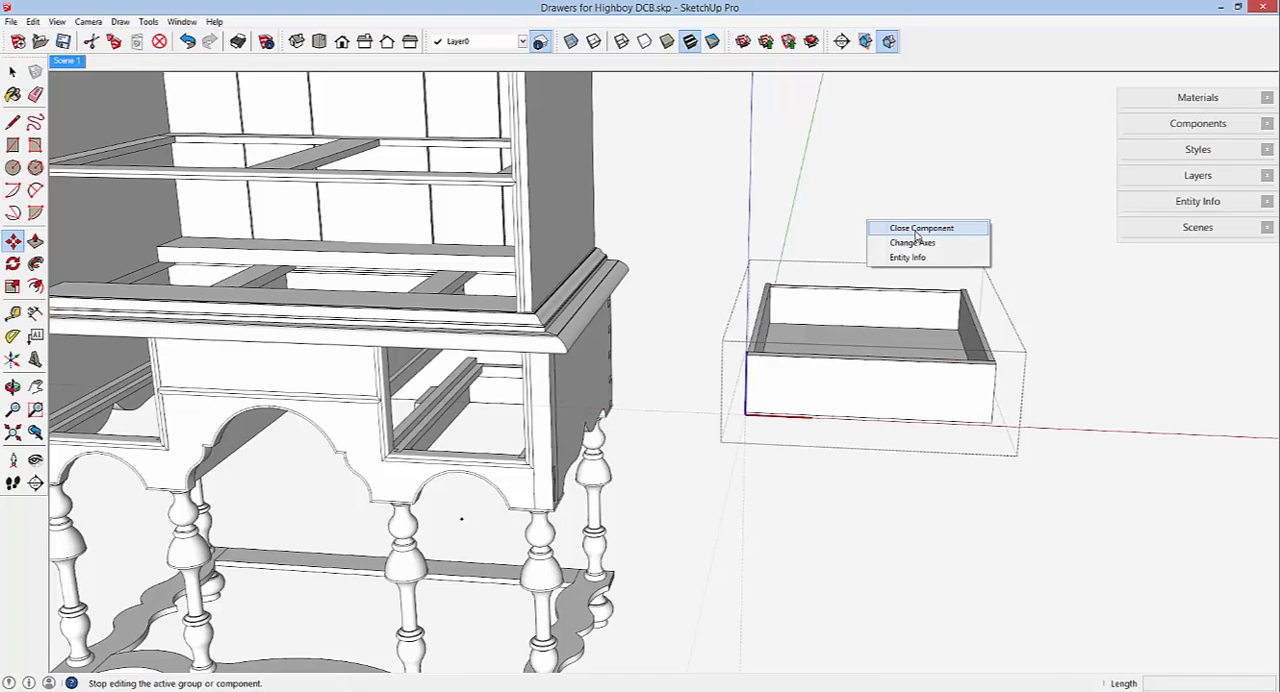
click(916, 229)
Move the drawer copy so its lower left front corner meets the inner lower left corner of the base's left drawer opening.
middle_drag(985, 414, 879, 413)
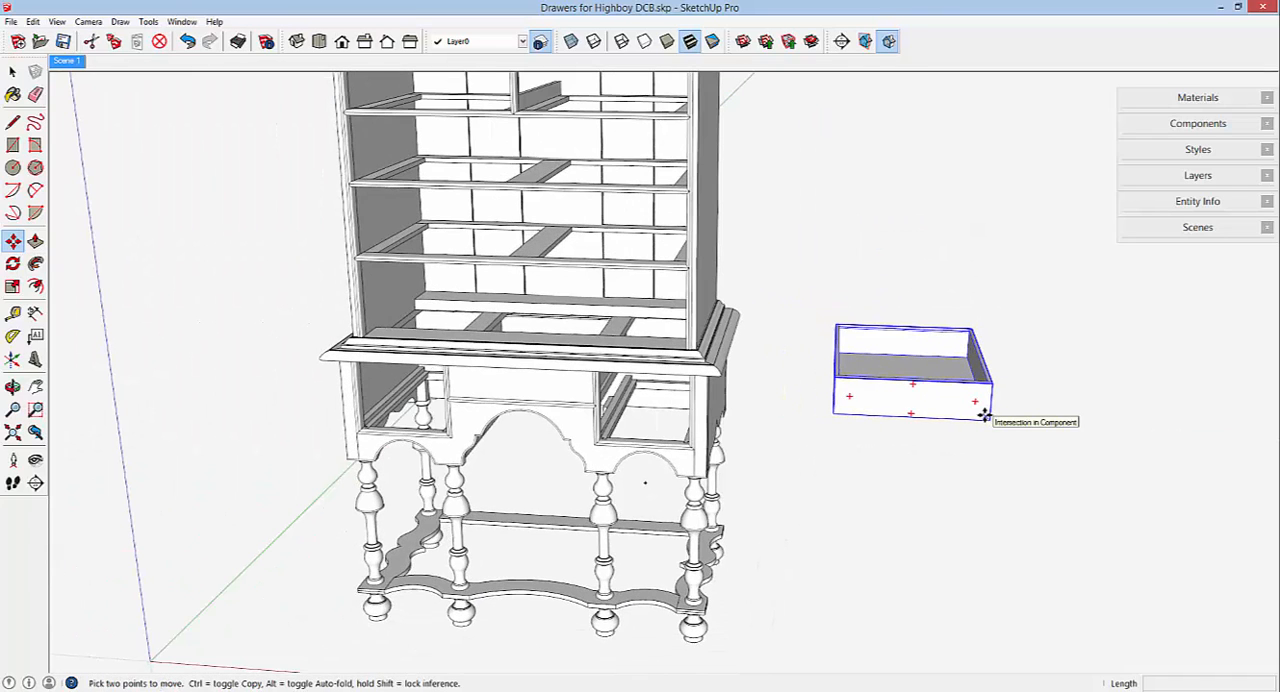
click(830, 412)
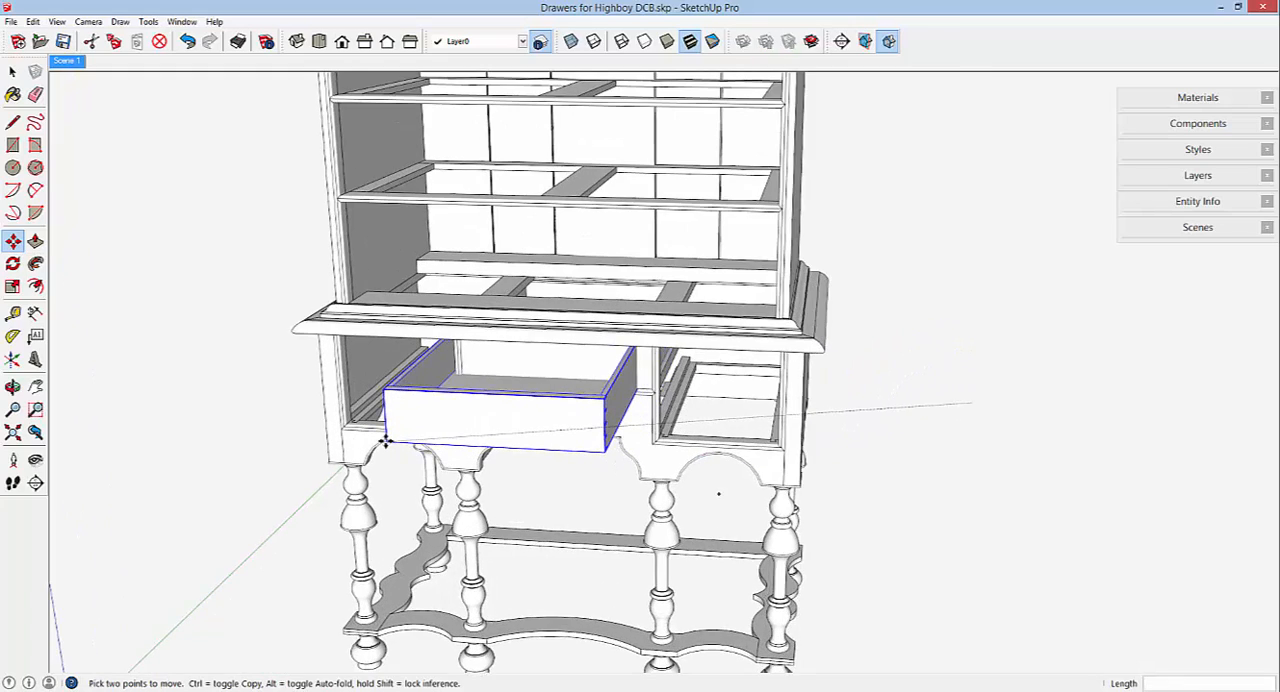
scroll(383, 443, up, 5)
scroll(379, 437, up, 6)
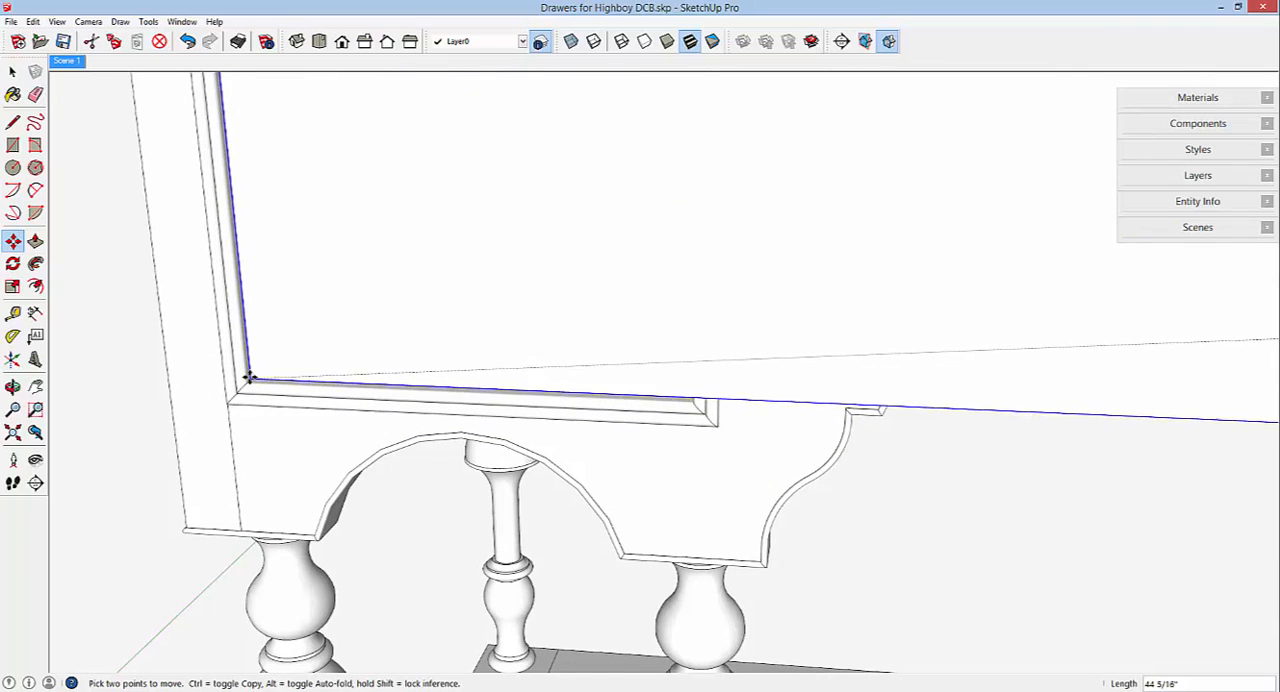
scroll(251, 376, up, 5)
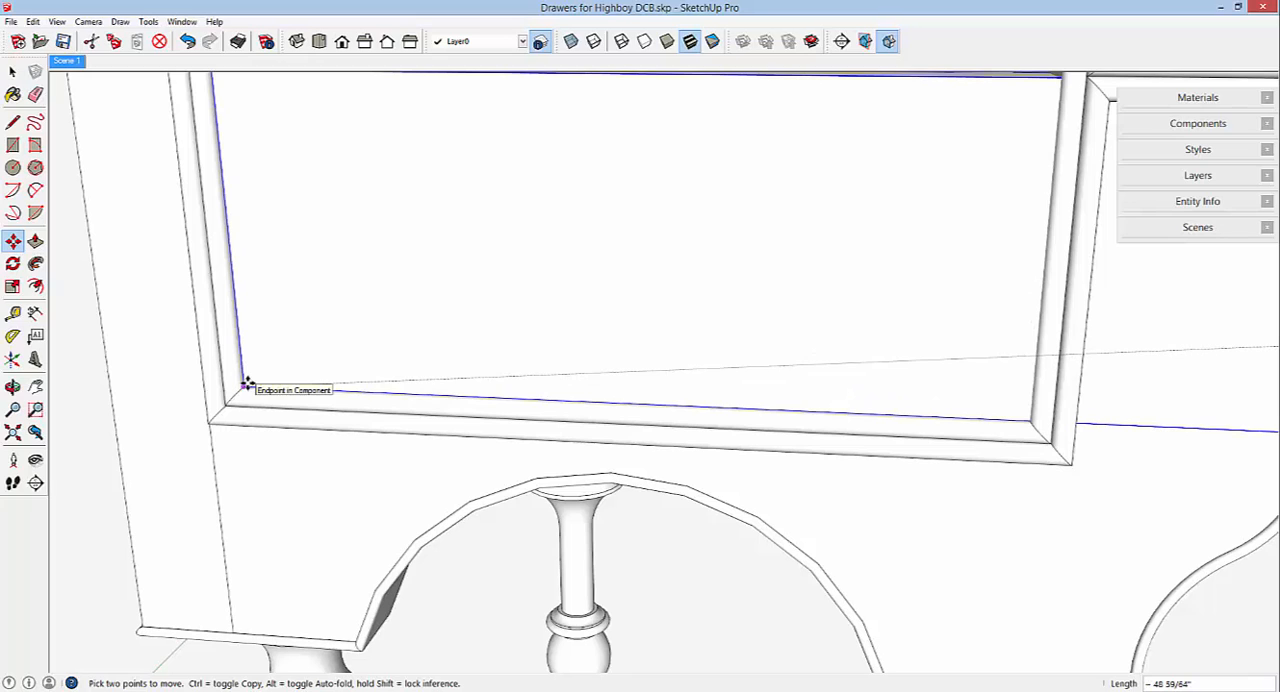
click(247, 384)
Hide the upper case, the base's scalloped front apron, the left apron edge bead and the waist molding.
scroll(529, 404, down, 6)
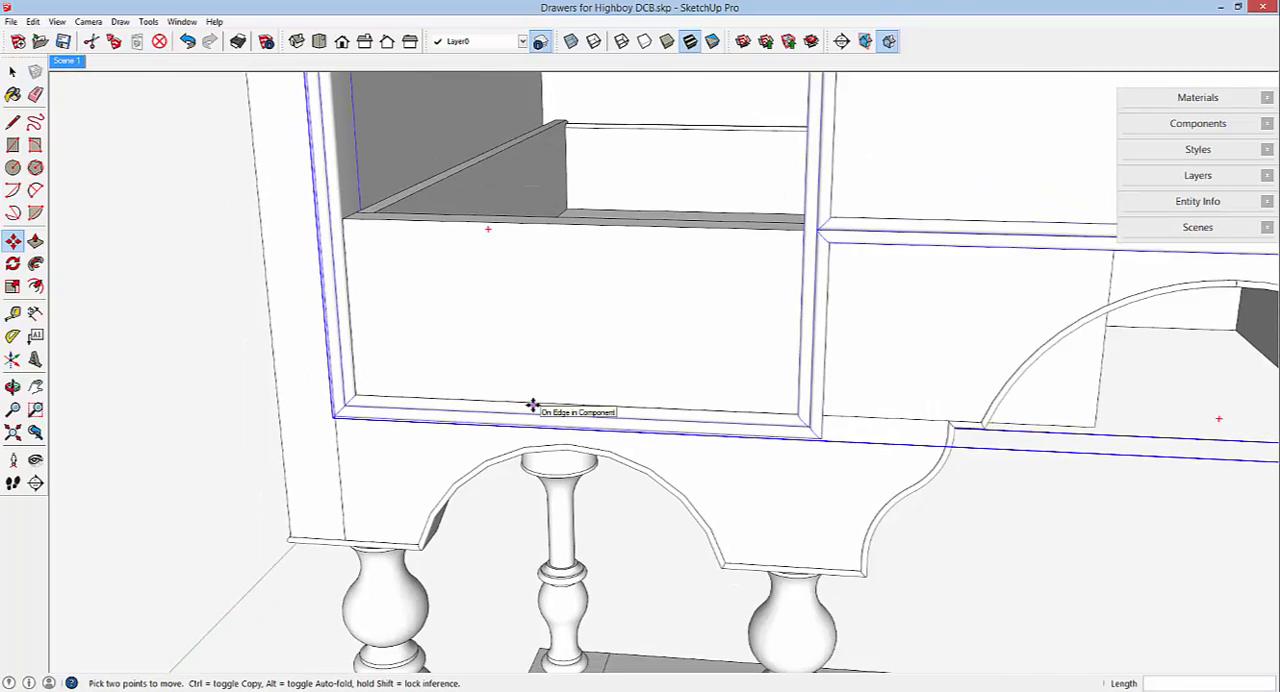
scroll(580, 370, down, 3)
middle_drag(580, 372, 506, 391)
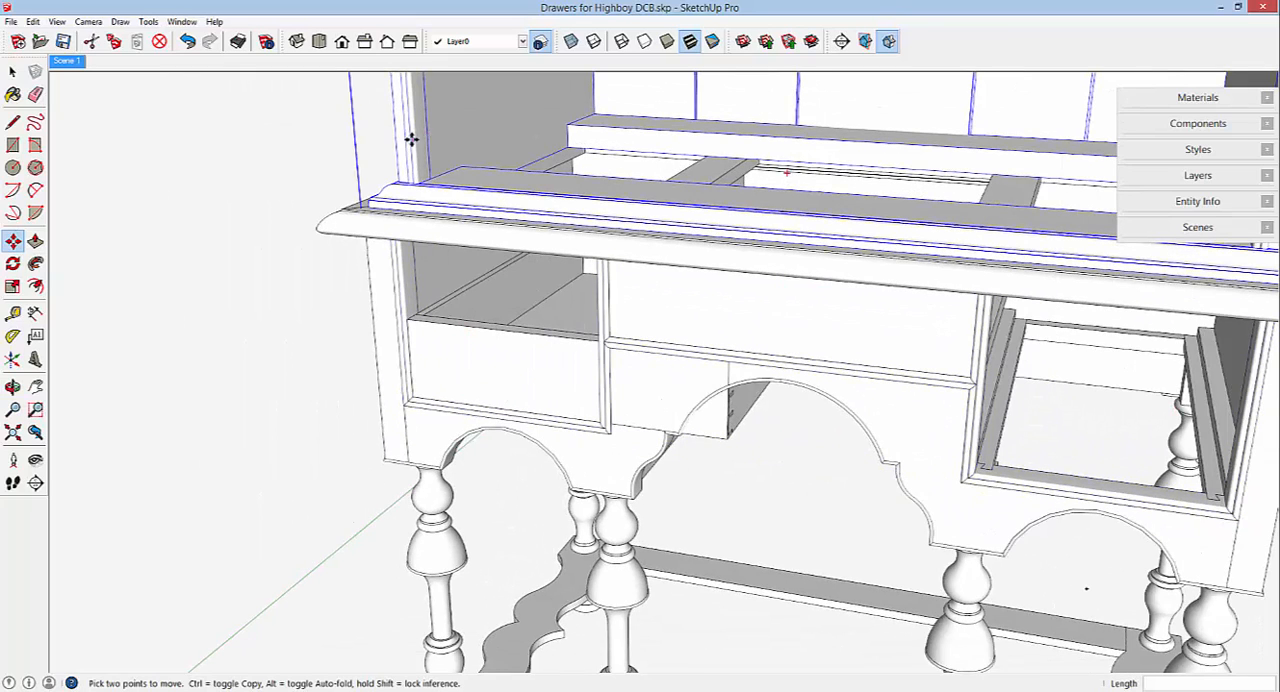
key(space)
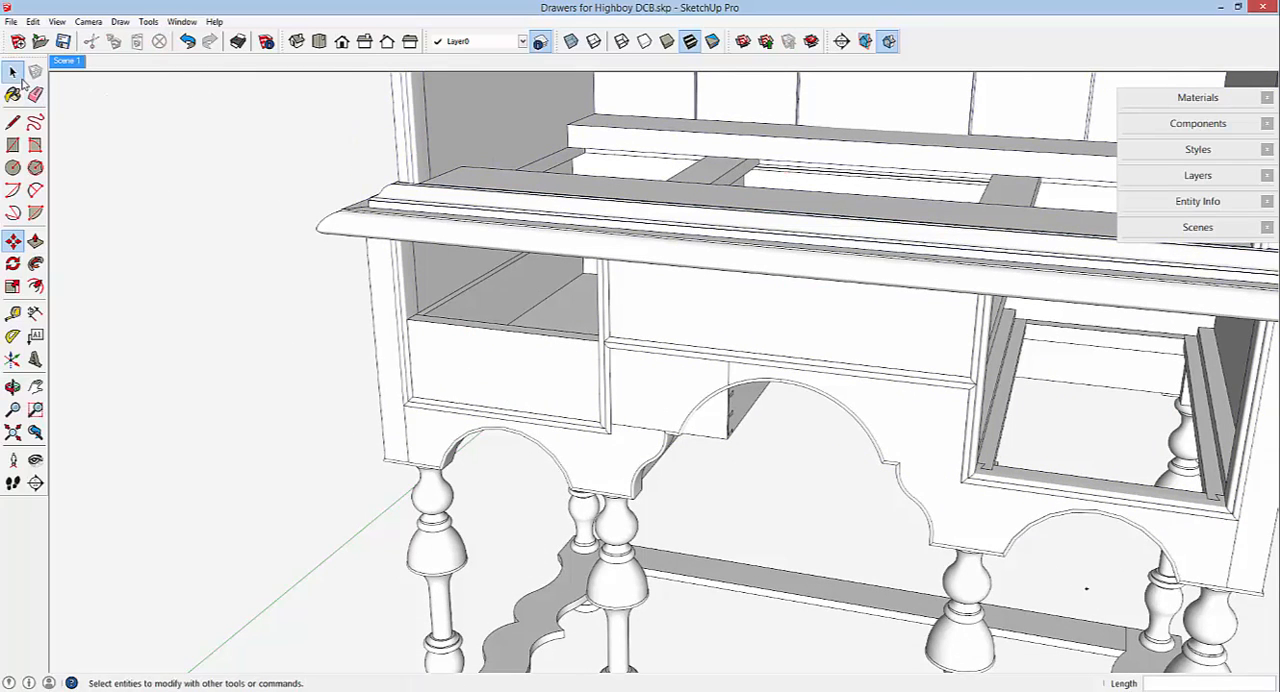
click(420, 128)
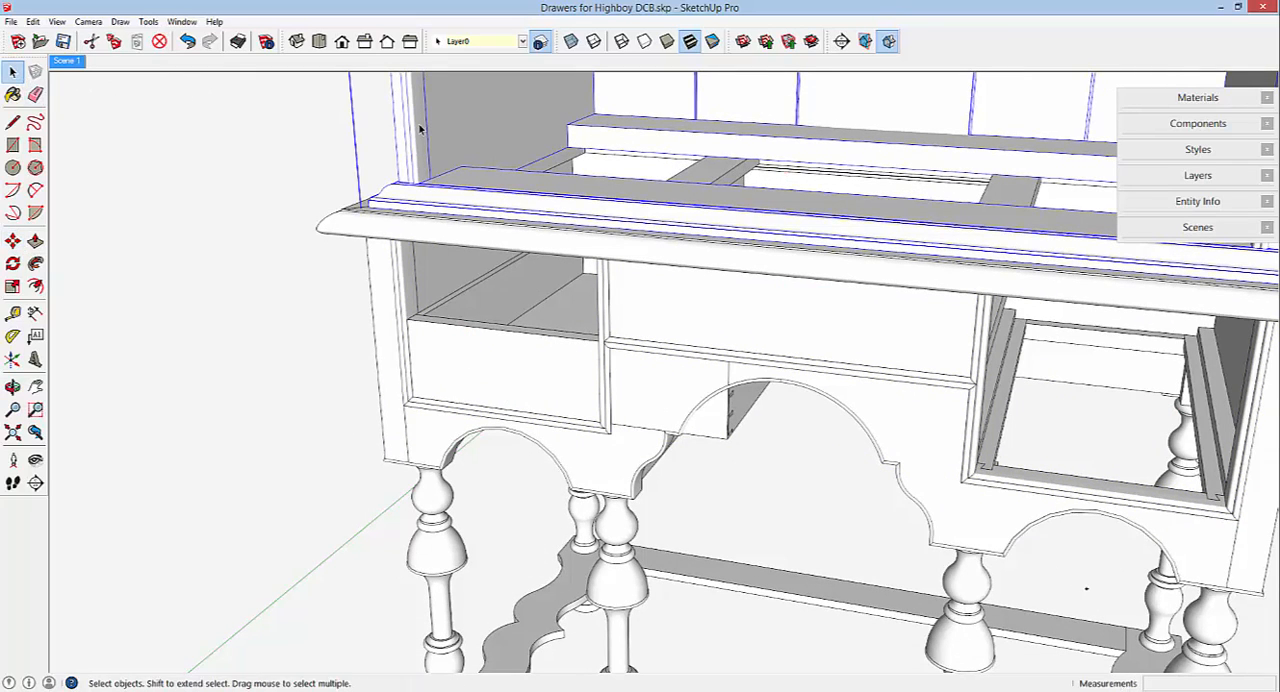
shift+click(596, 476)
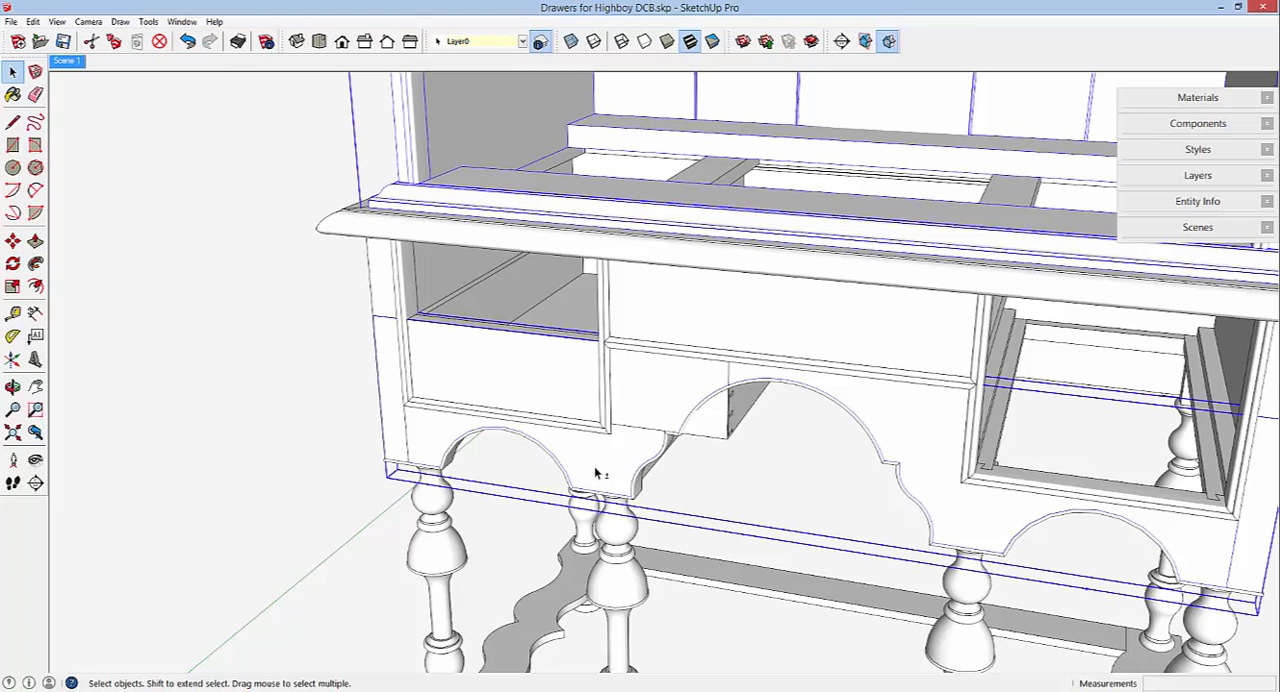
shift+click(660, 466)
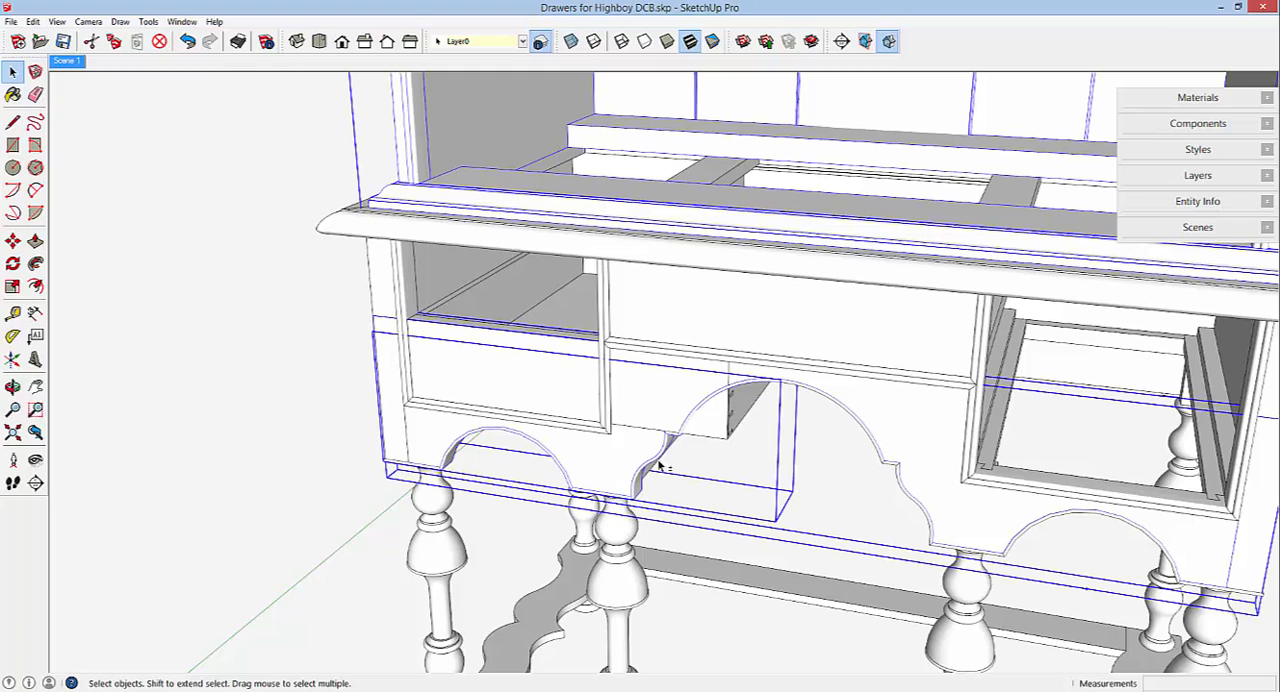
shift+click(567, 239)
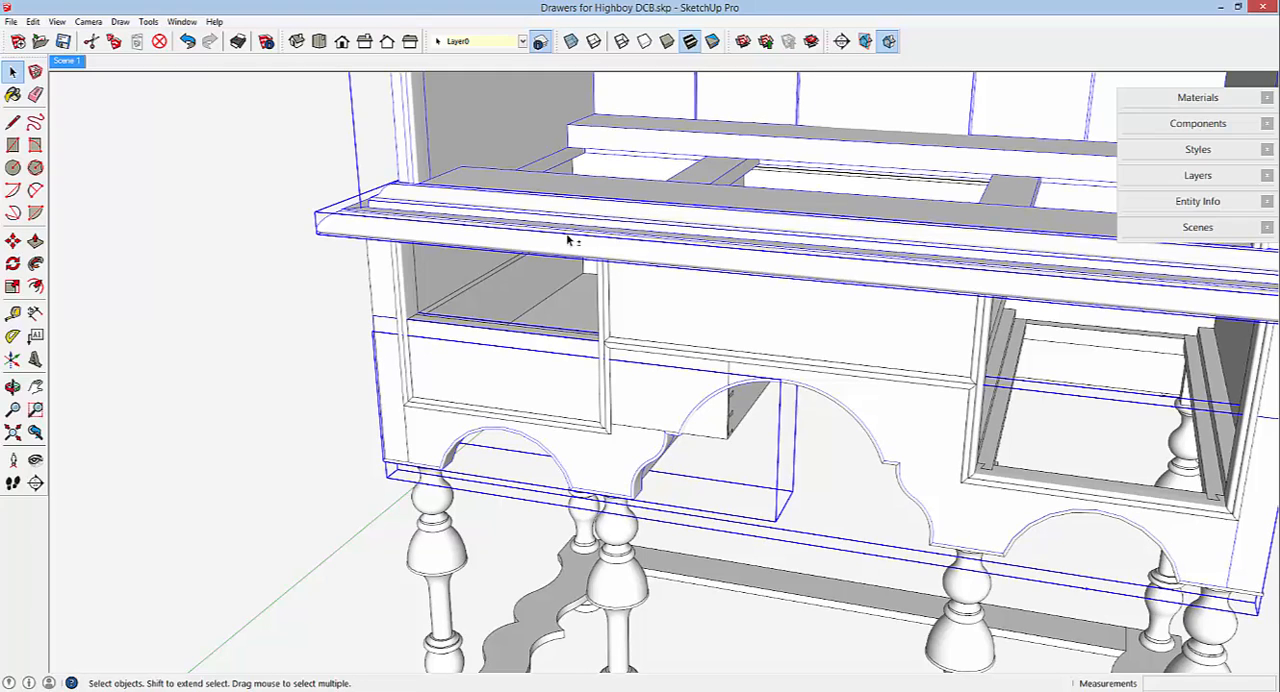
right_click(567, 239)
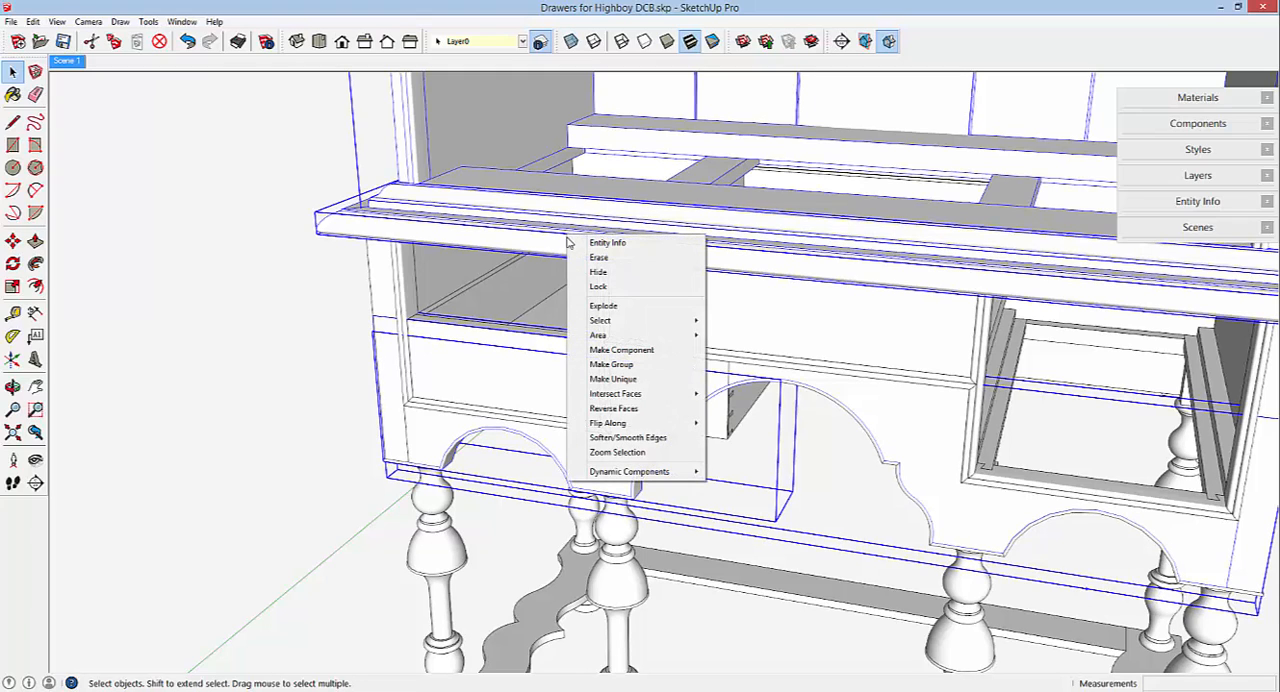
click(600, 271)
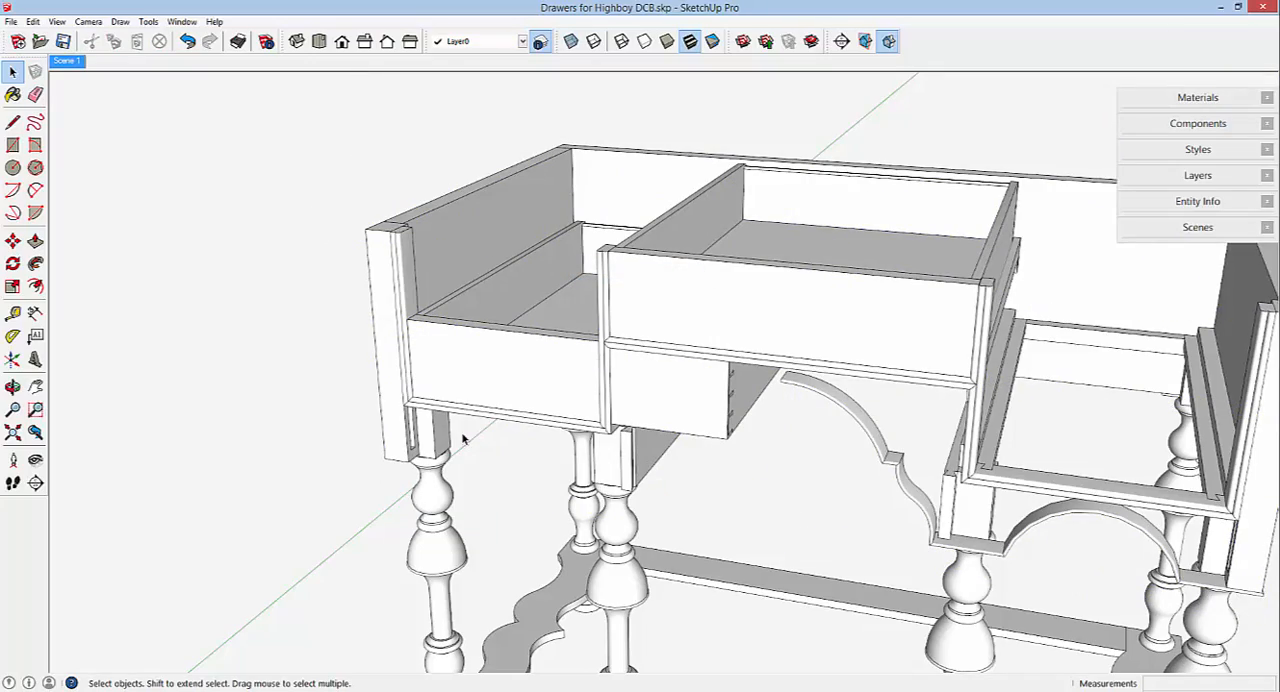
Open the left drawer for editing, and within it open the drawer front component.
middle_drag(478, 430, 451, 385)
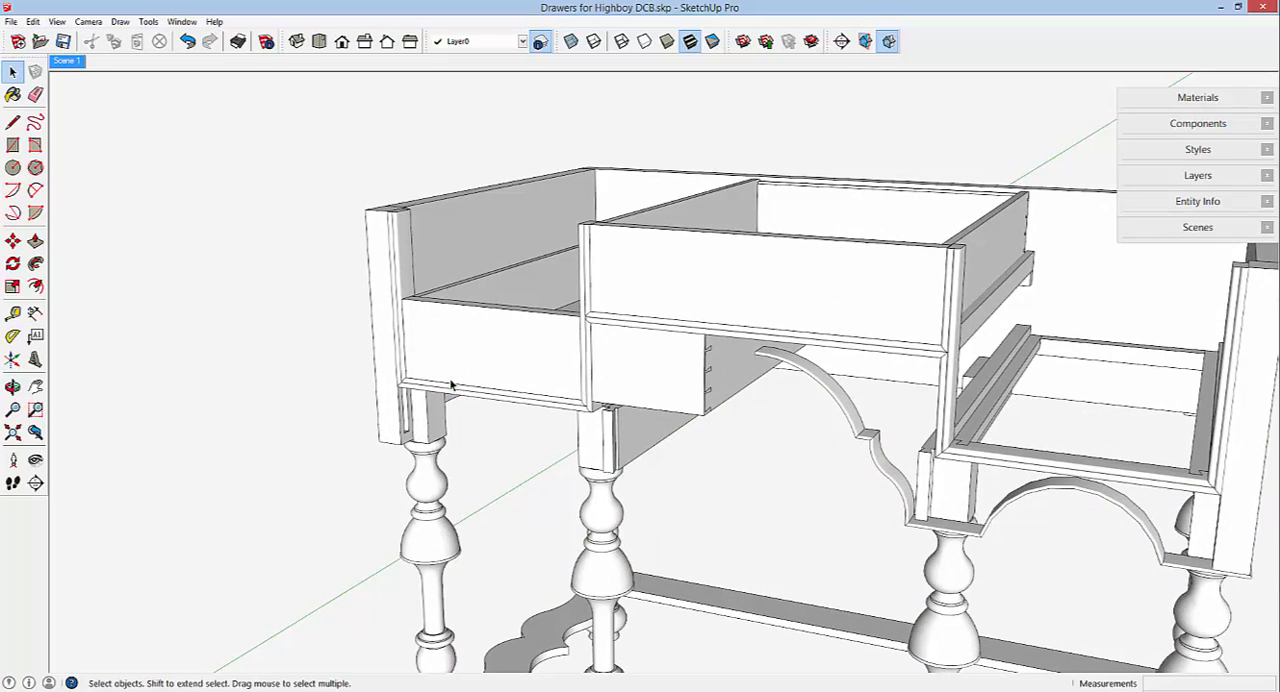
click(506, 360)
right_click(506, 359)
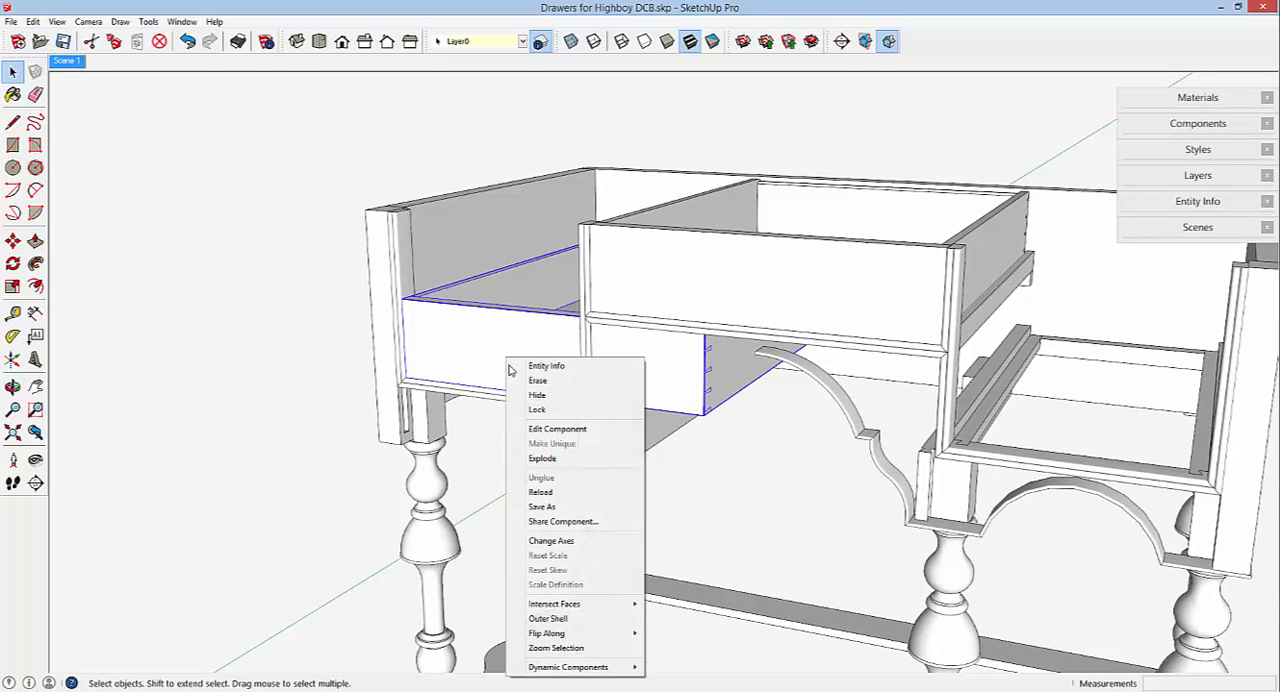
click(531, 429)
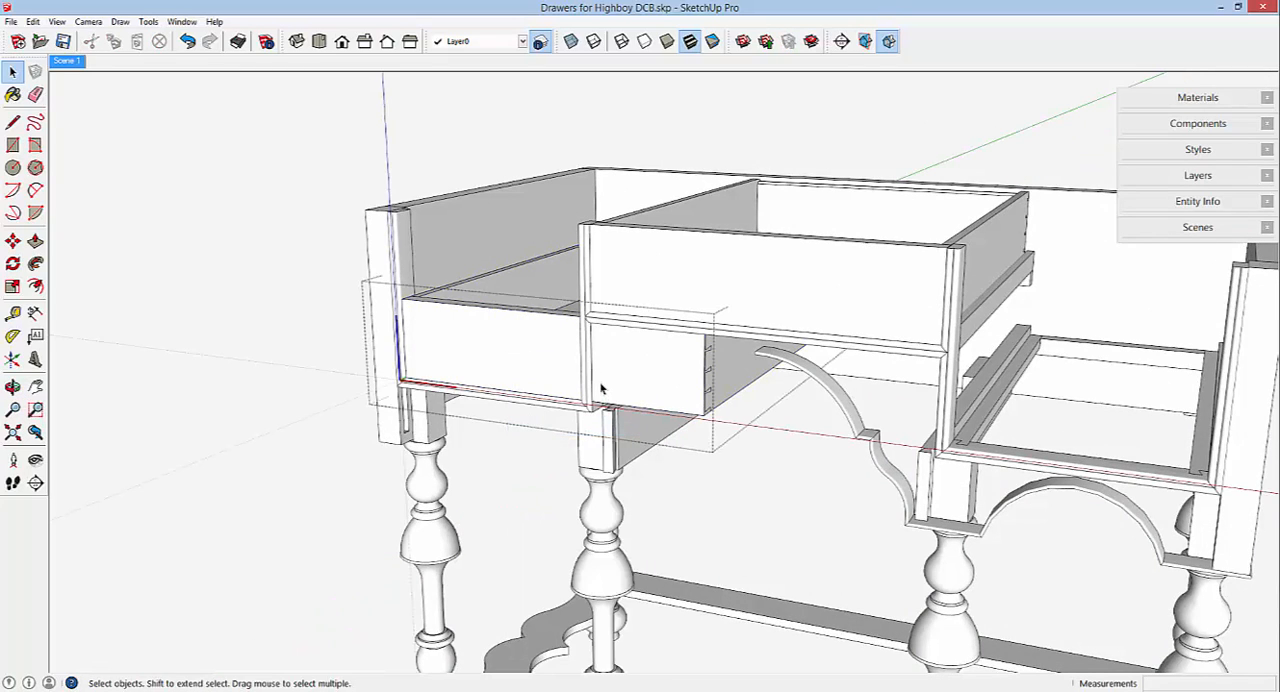
scroll(601, 383, up, 2)
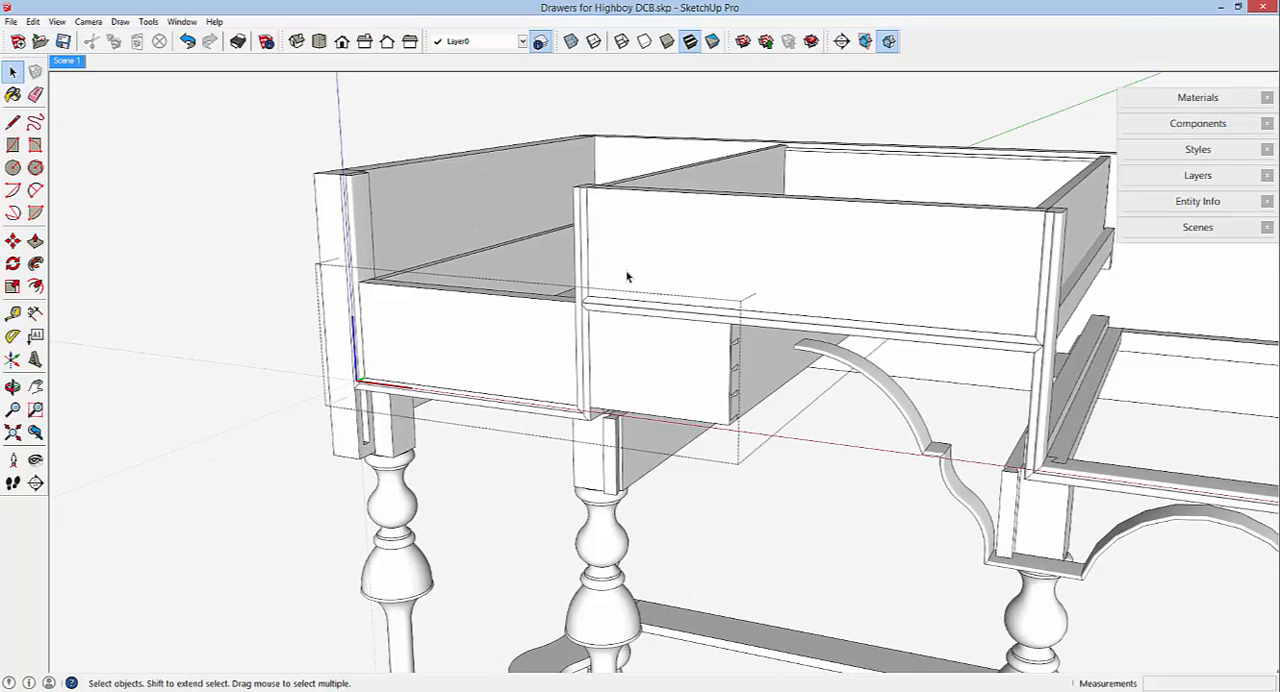
drag(625, 253, 815, 482)
right_click(643, 392)
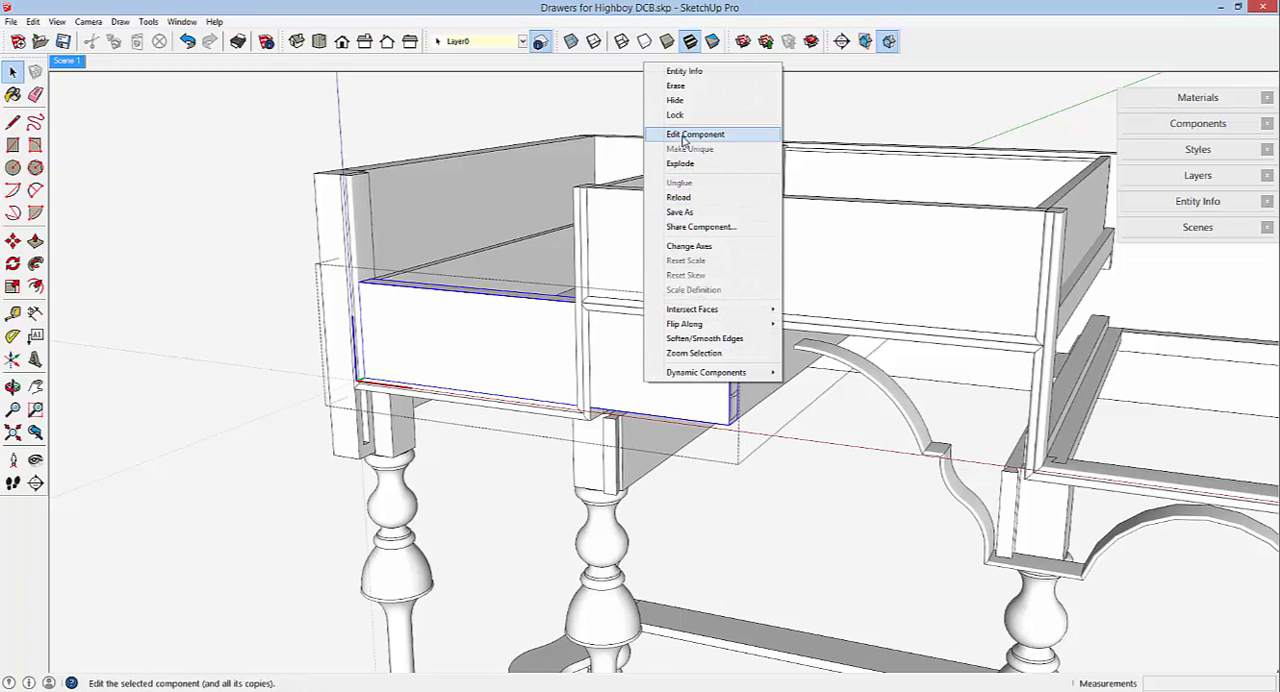
click(685, 134)
Shorten the drawer front by moving its dovetailed right end about 5 13/16" inward to the opening's inner lower right corner.
drag(752, 447, 789, 480)
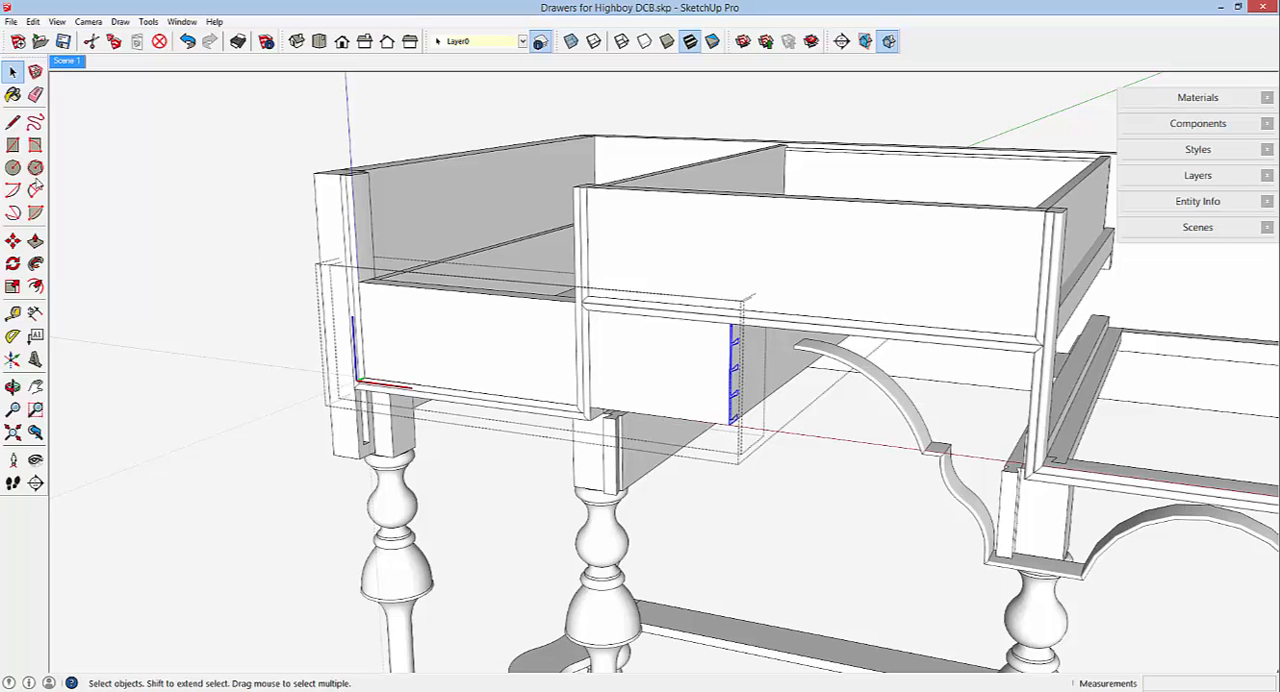
click(12, 241)
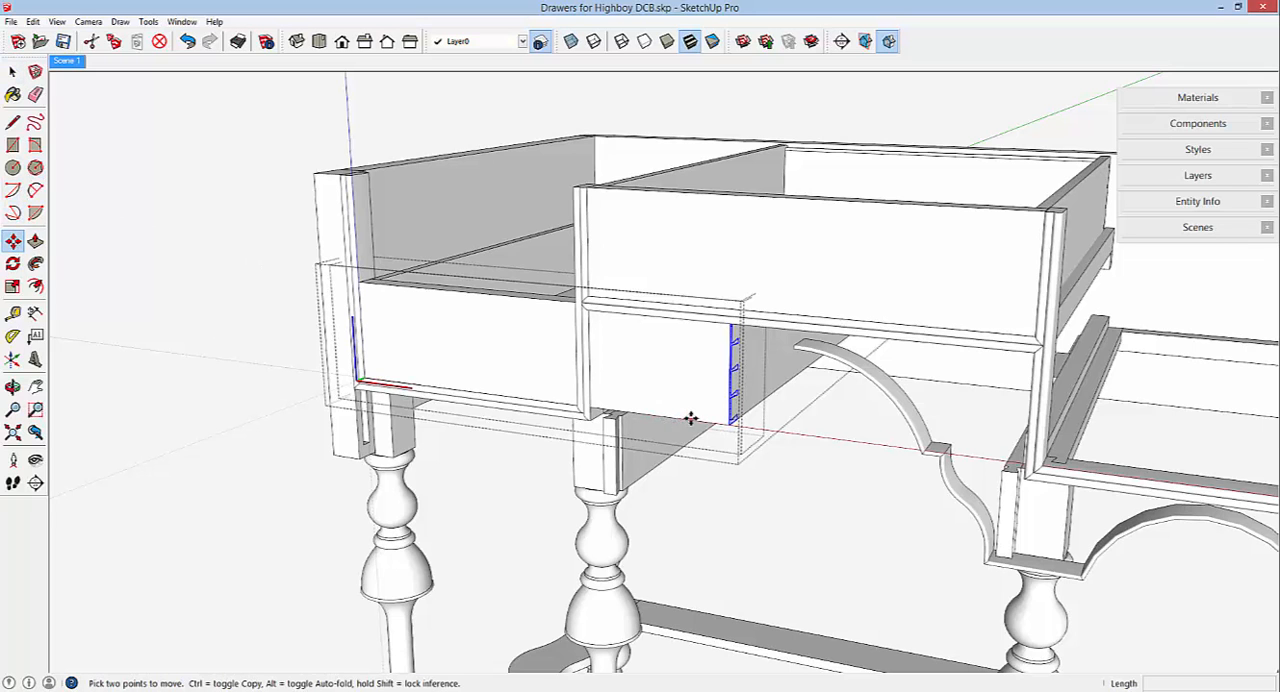
scroll(690, 418, up, 10)
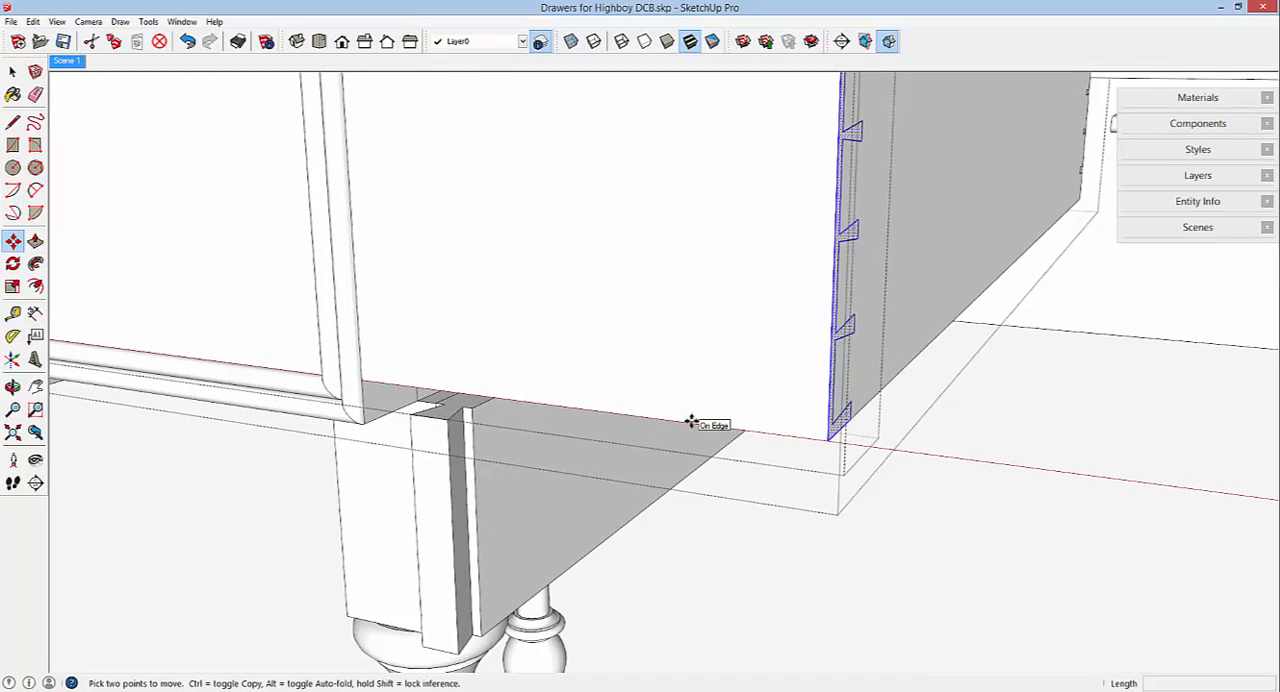
click(826, 441)
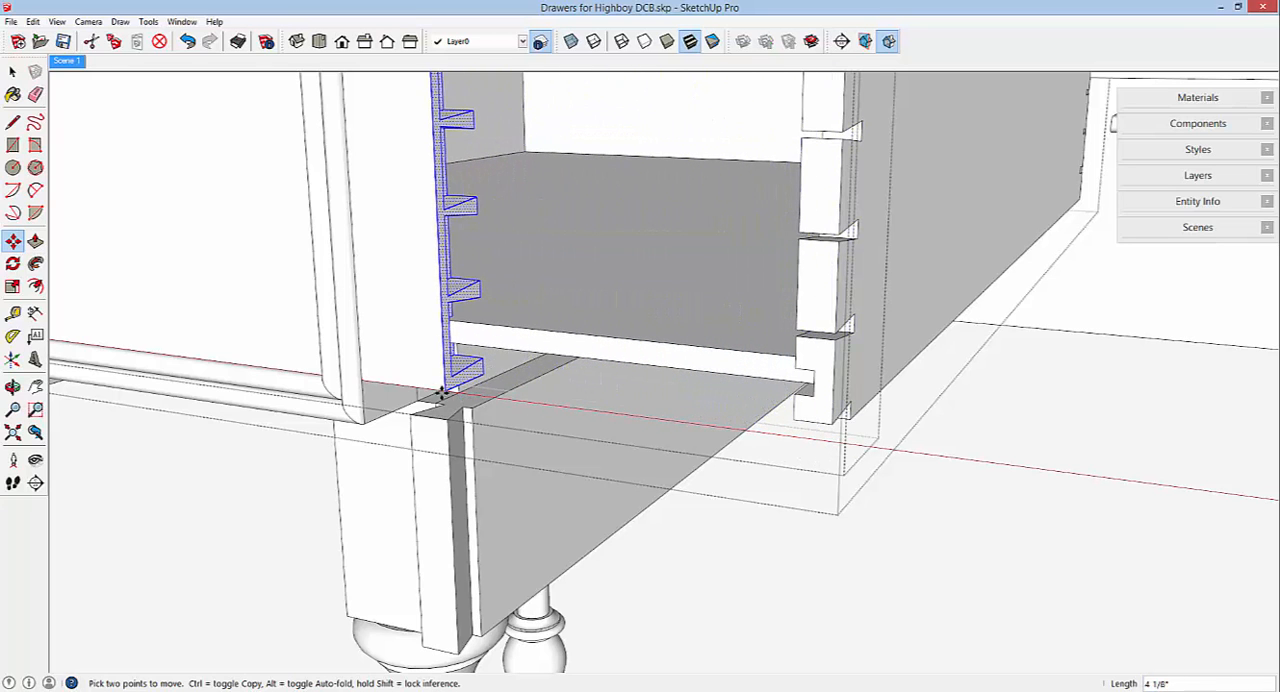
mouse_move(443, 391)
middle_down()
mouse_move(872, 404)
mouse_move(848, 398)
middle_up()
scroll(800, 408, up, 5)
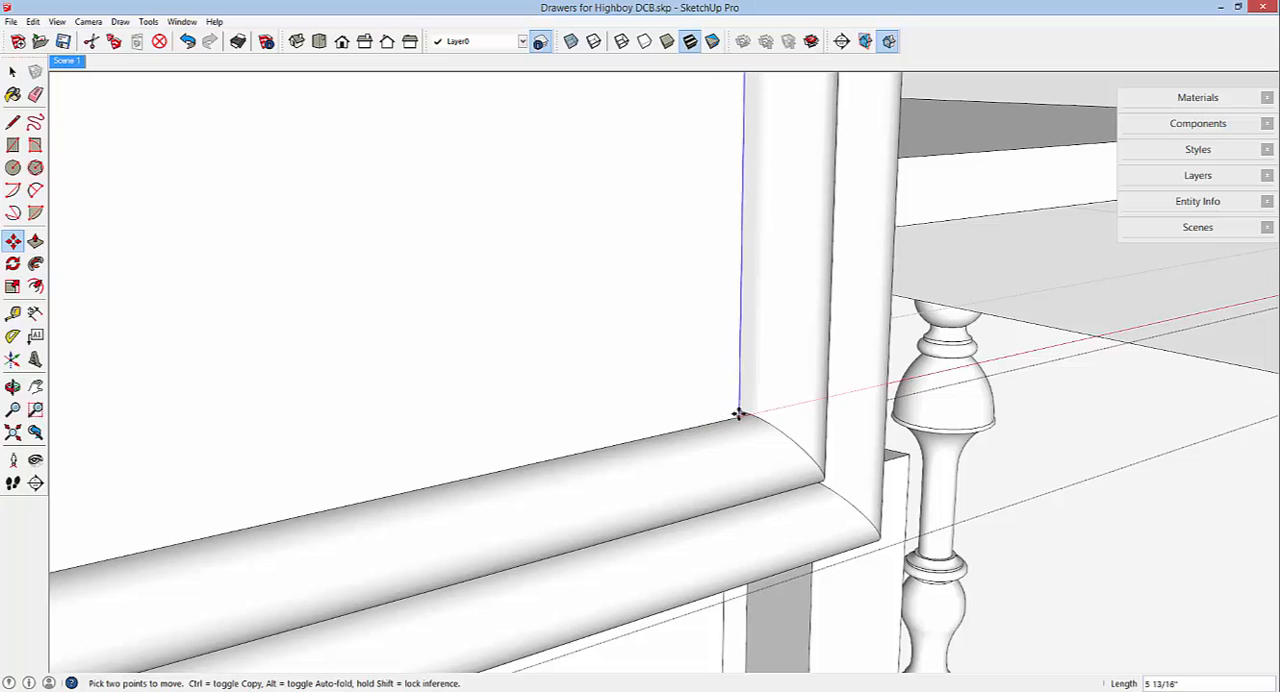
click(741, 414)
Close the drawer front component and then the left drawer component.
scroll(800, 404, down, 1)
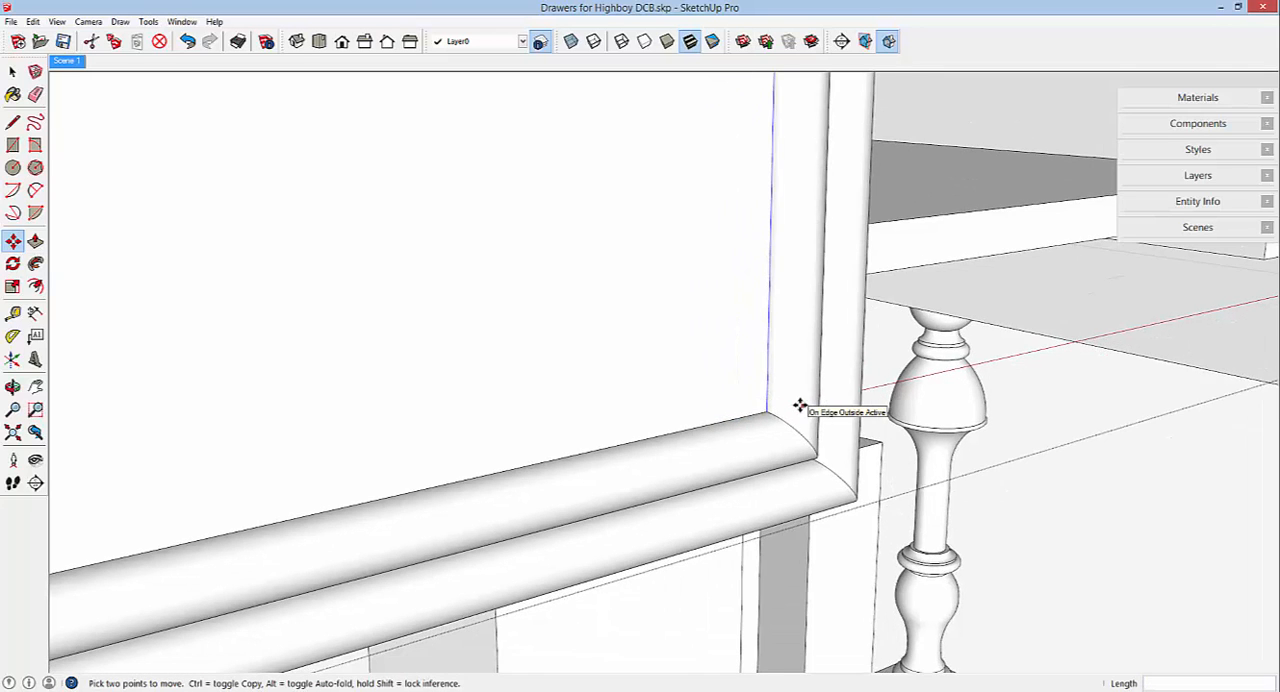
scroll(800, 406, down, 5)
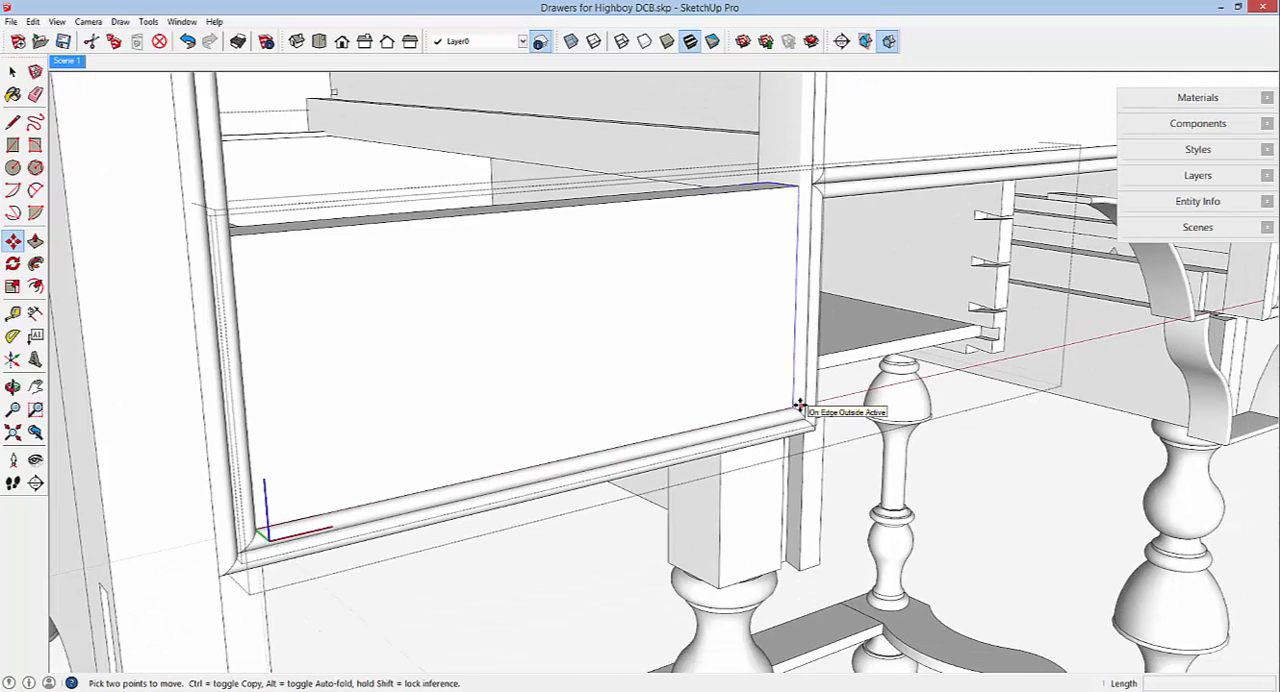
scroll(800, 406, down, 3)
middle_drag(789, 383, 515, 428)
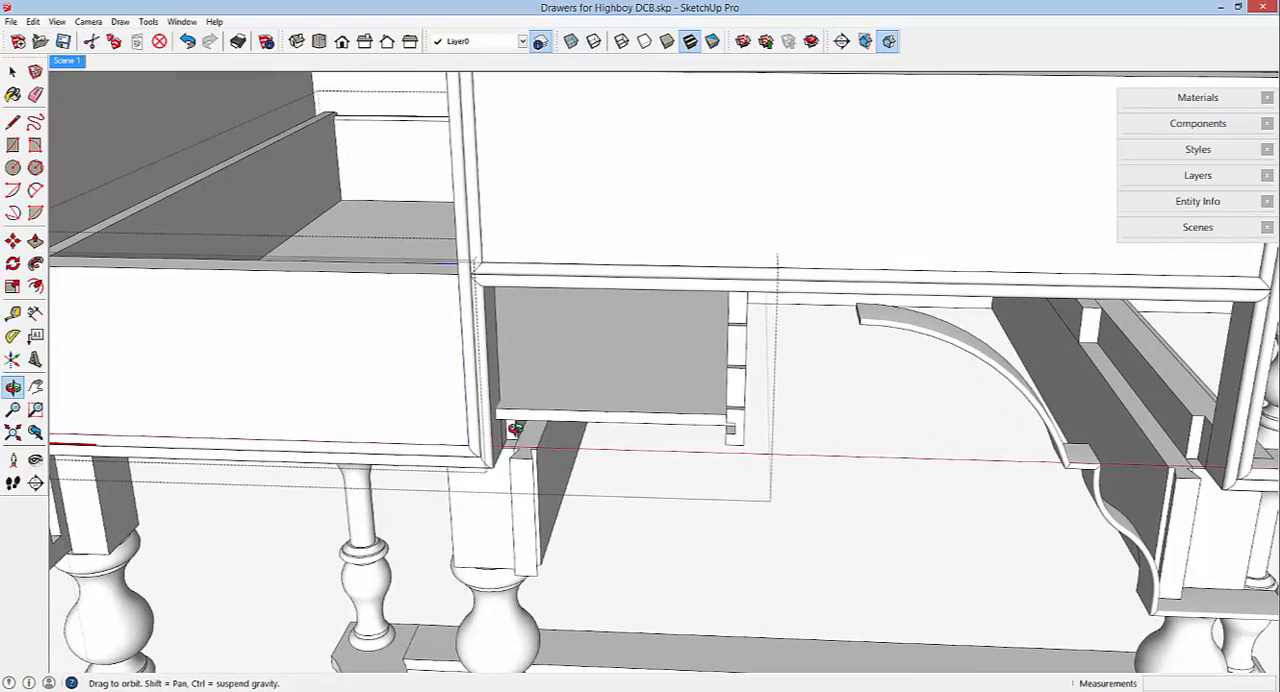
scroll(666, 403, down, 4)
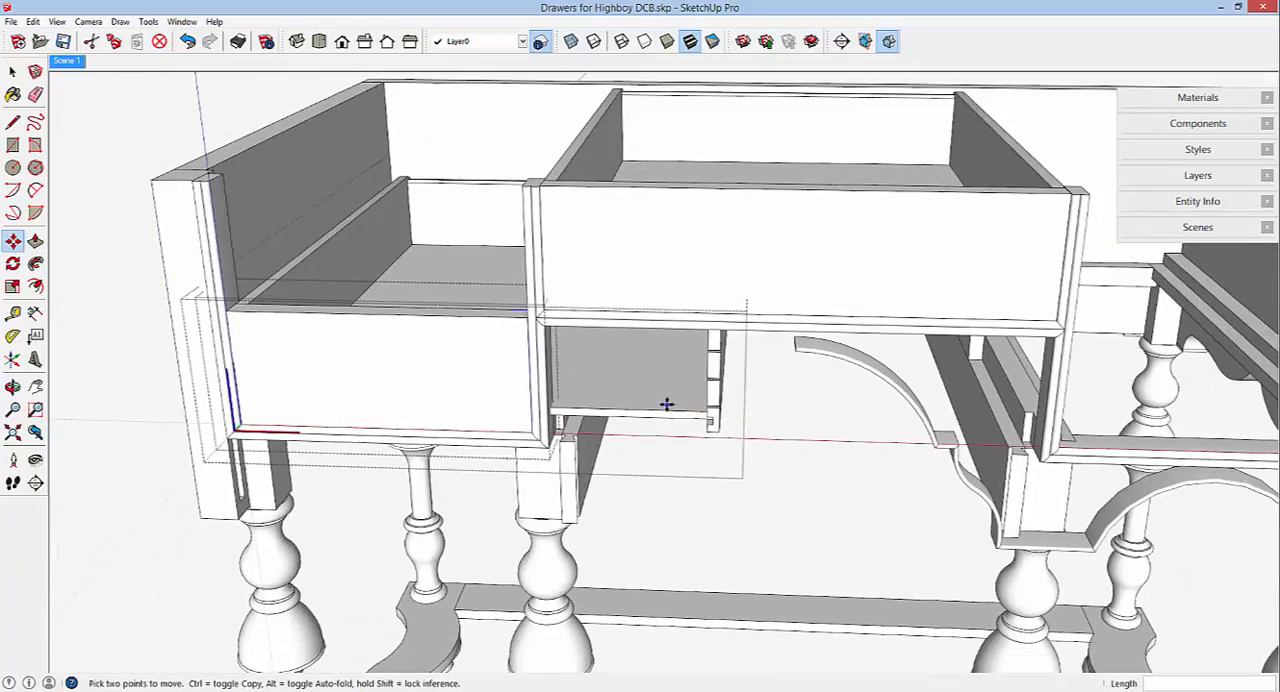
middle_drag(671, 398, 549, 399)
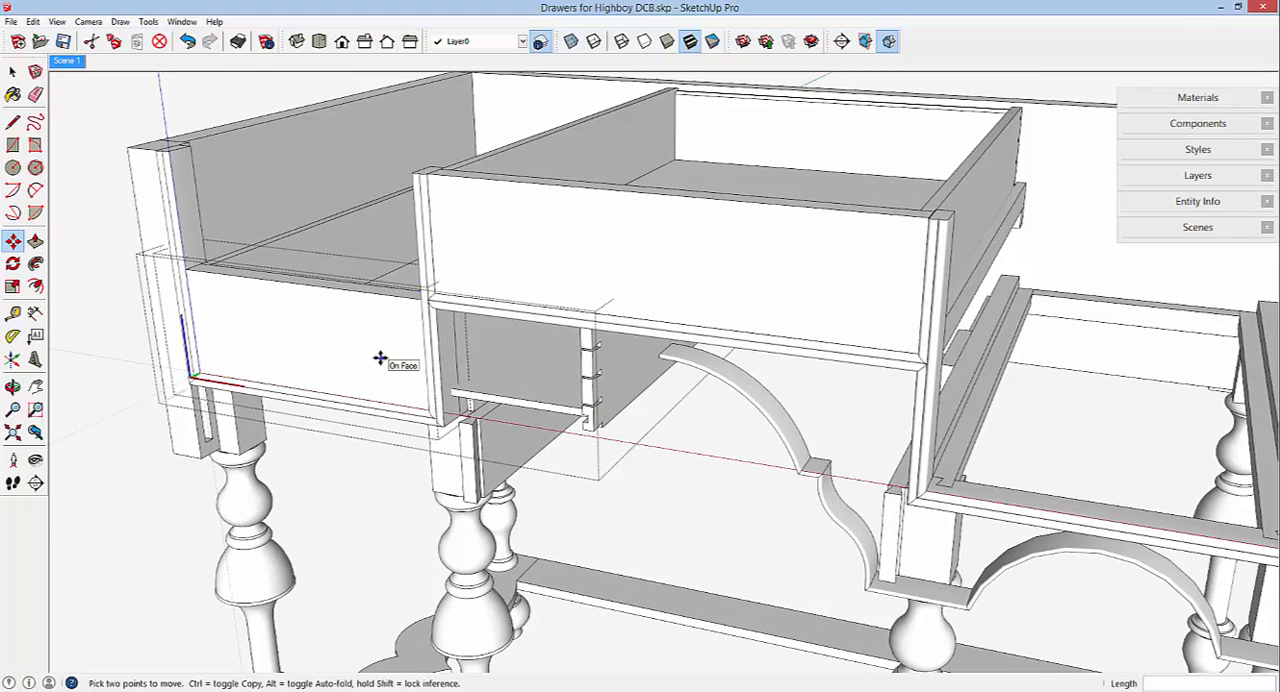
right_click(256, 94)
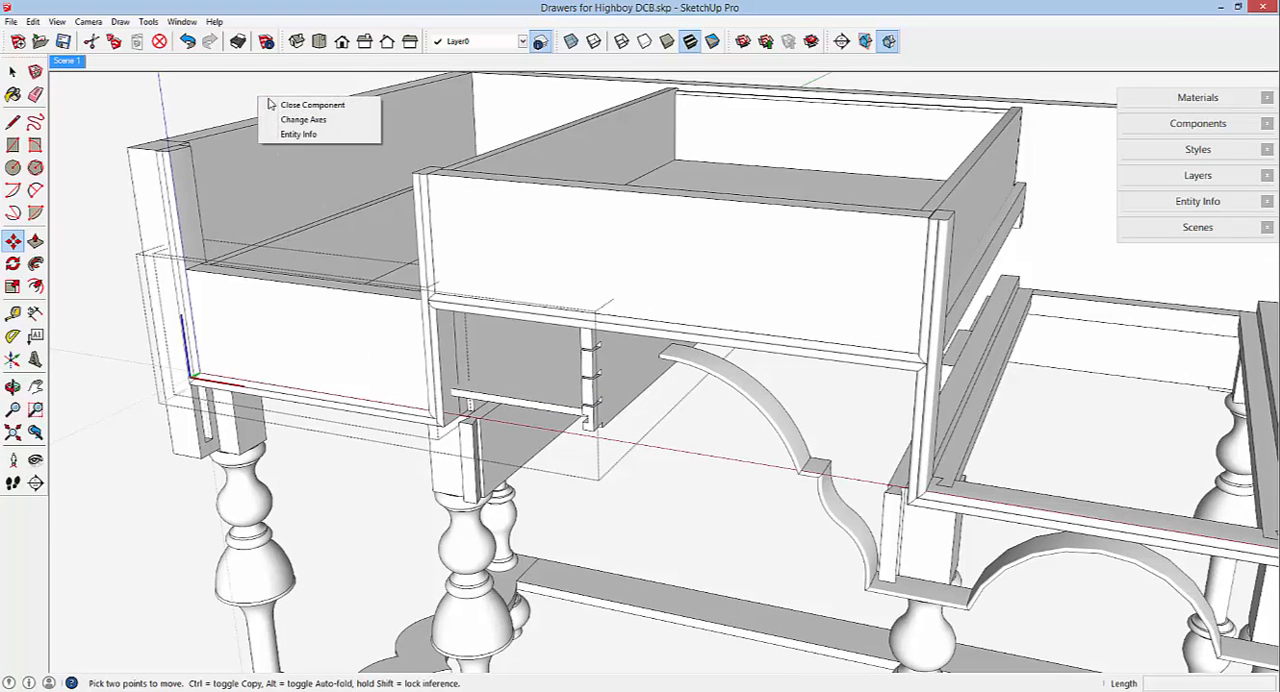
click(290, 101)
scroll(710, 319, down, 1)
scroll(710, 319, down, 2)
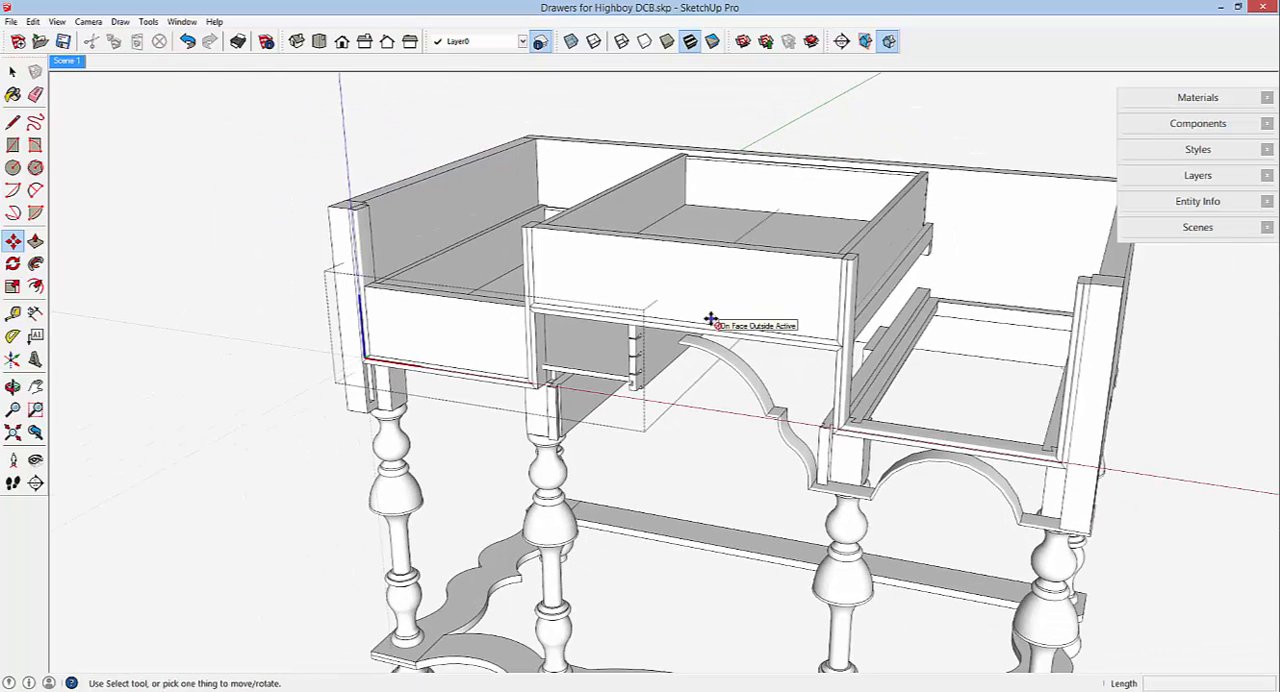
middle_drag(710, 318, 707, 316)
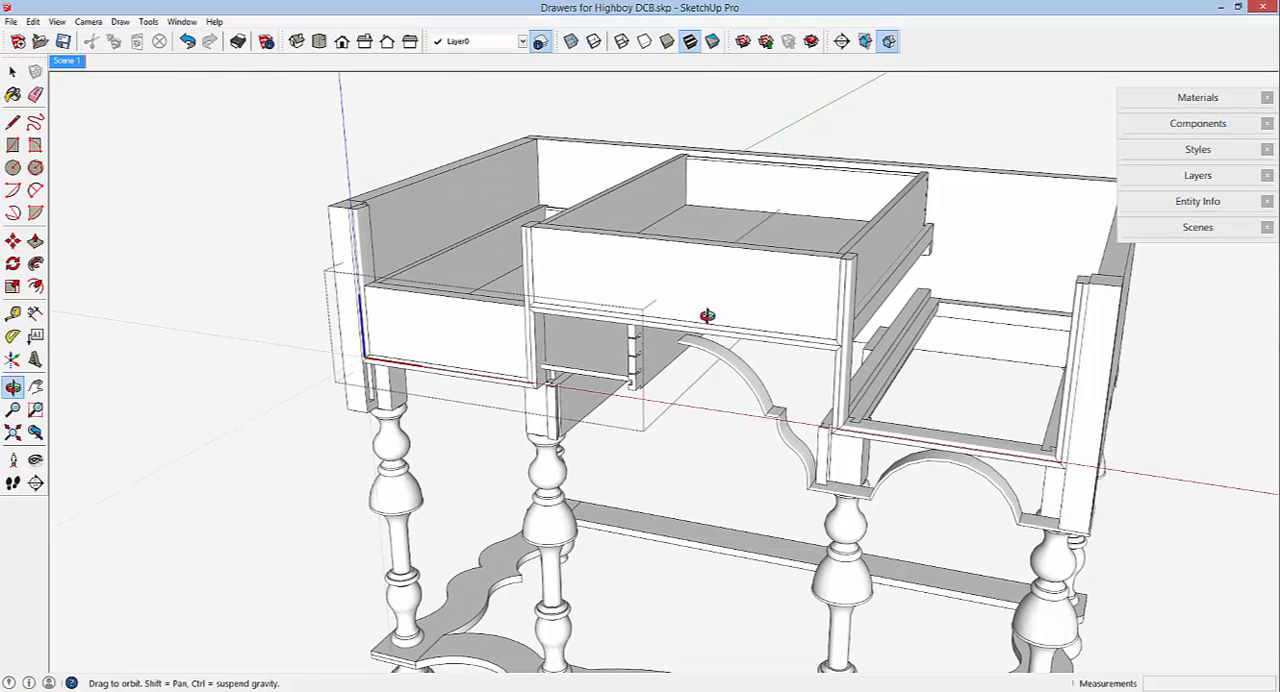
right_click(371, 151)
click(426, 160)
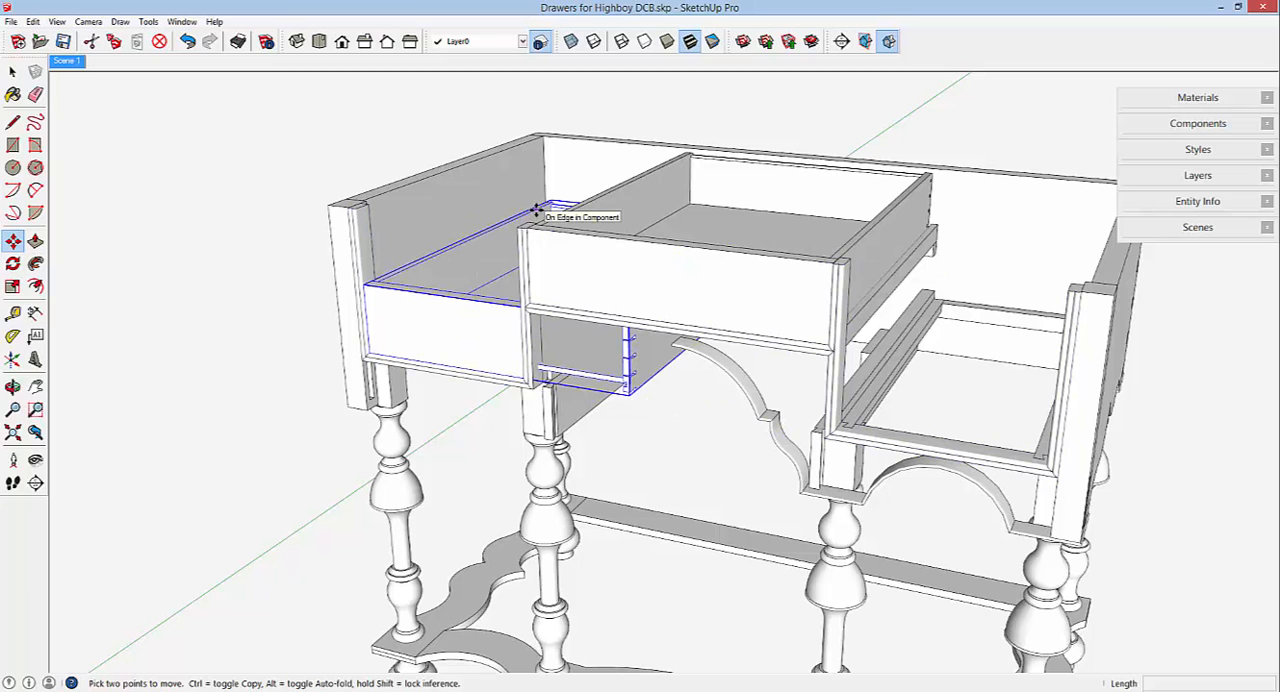
Copy the left drawer straight up about 48" so the duplicate sits clear above the highboy base.
click(537, 210)
key(ctrl)
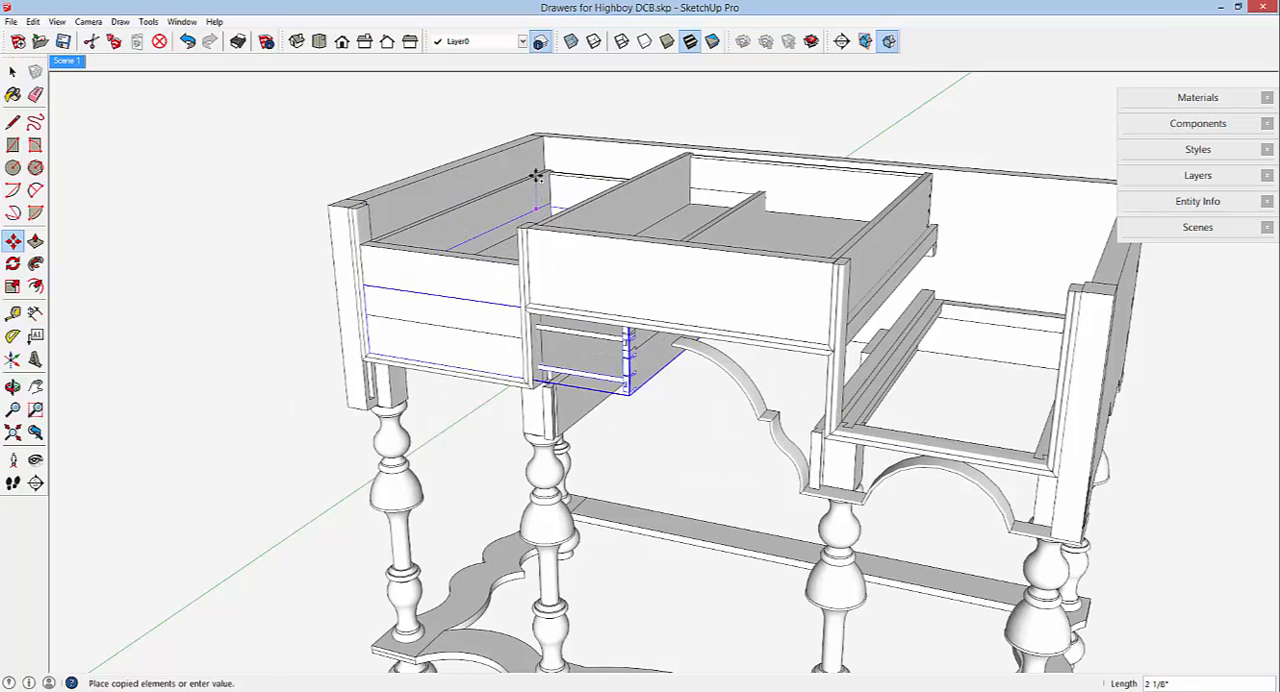
scroll(540, 235, down, 6)
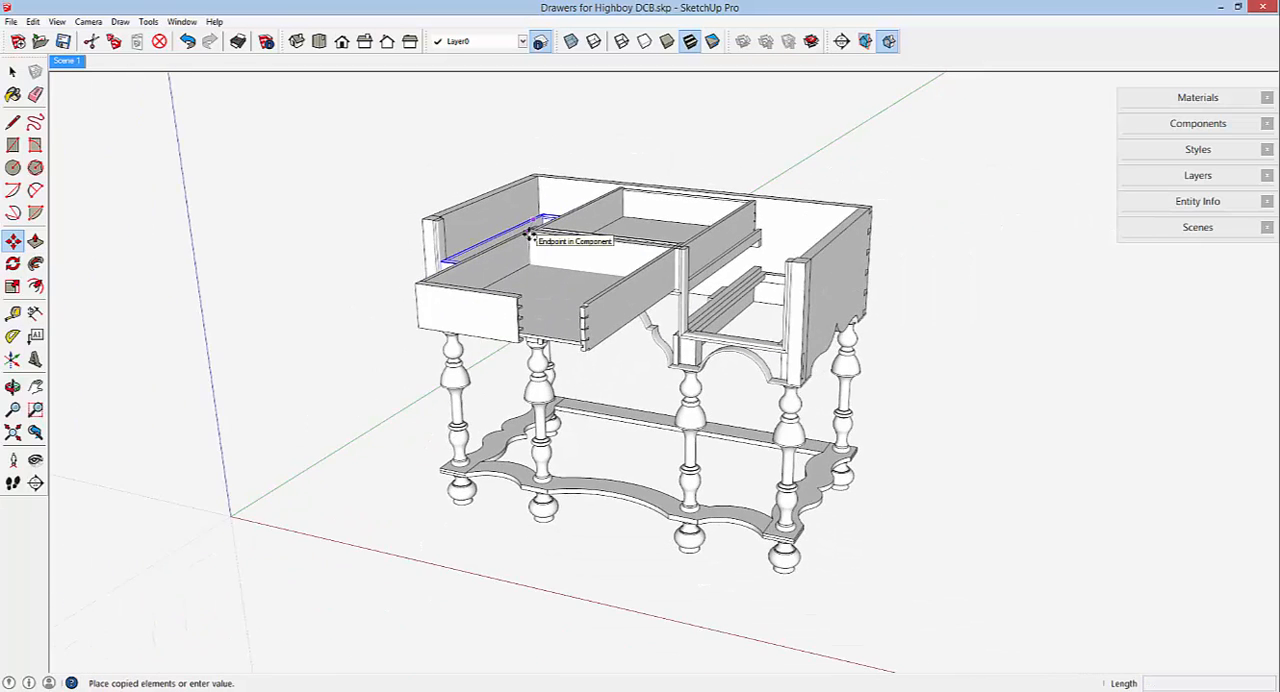
scroll(511, 409, down, 6)
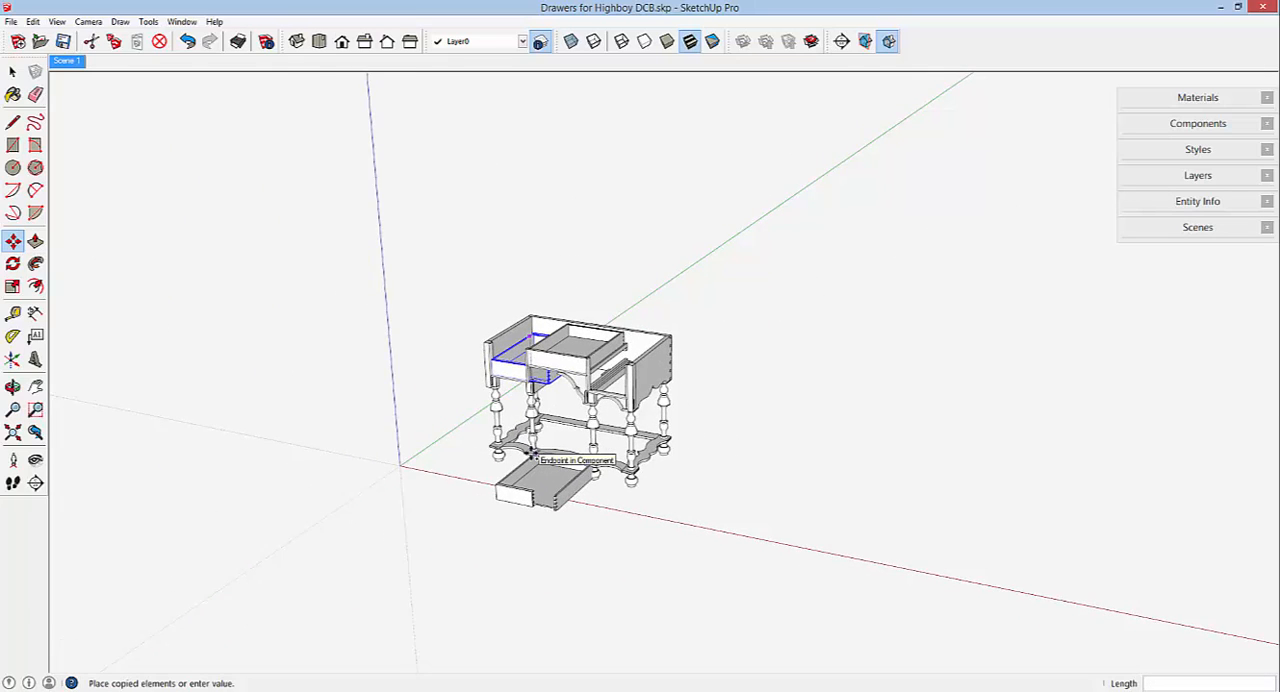
scroll(532, 454, down, 1)
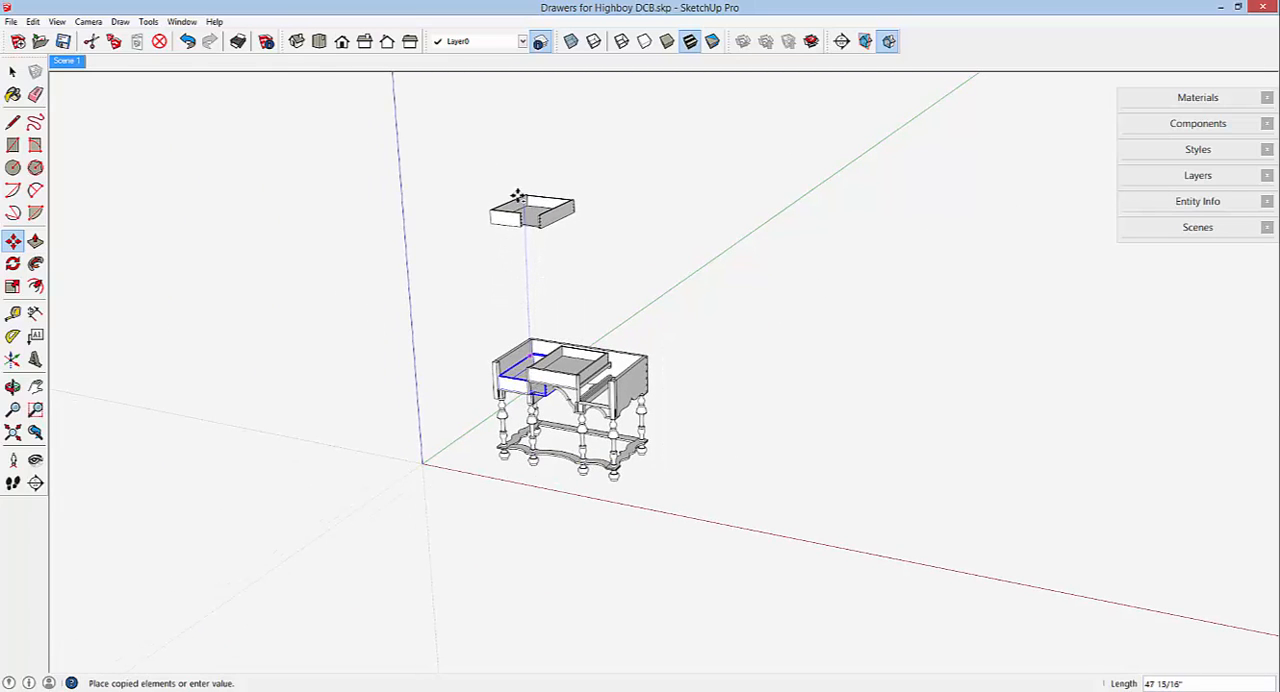
click(517, 196)
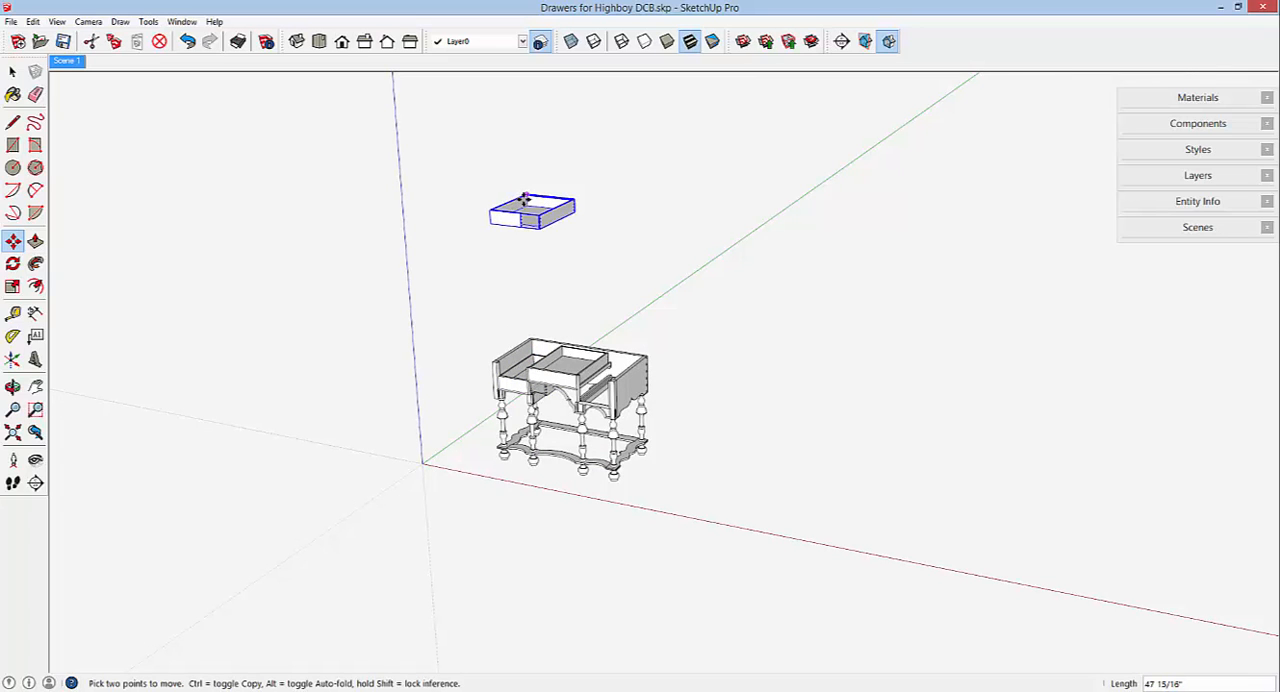
Open the raised drawer copy for editing and move its right side about 5 49/64" inward to the shortened front's dovetailed end.
scroll(524, 200, up, 2)
scroll(522, 200, up, 8)
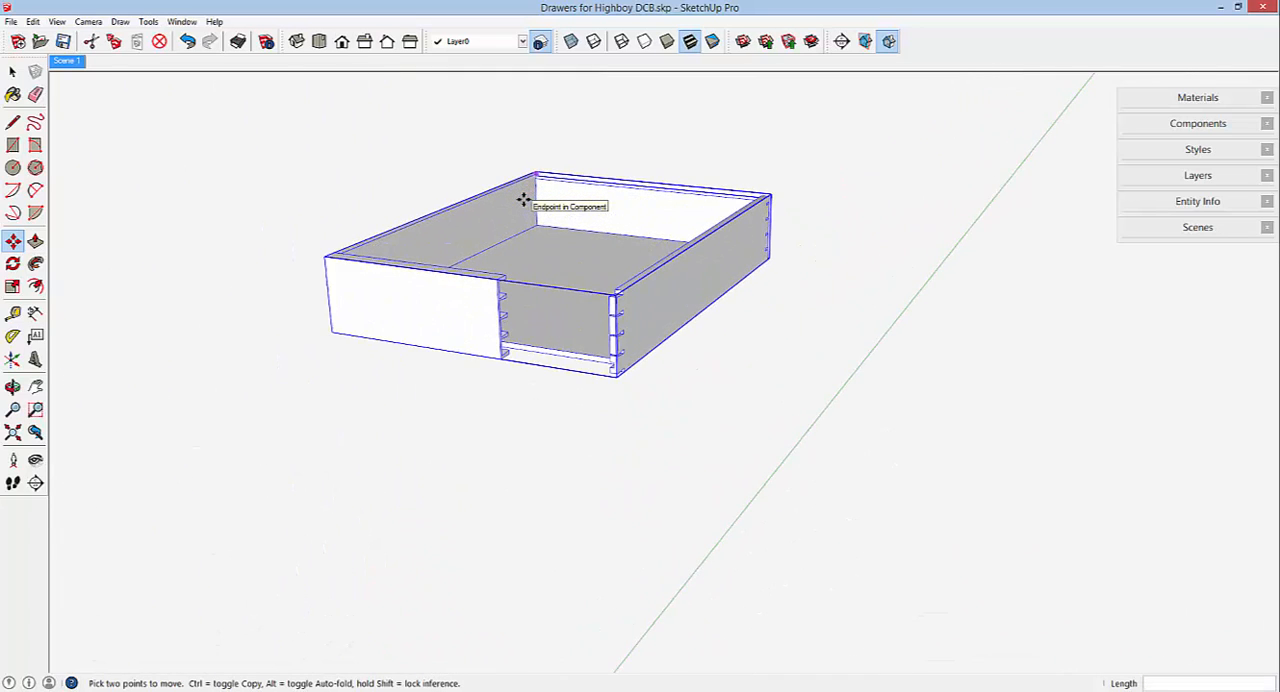
mouse_move(609, 229)
middle_down()
mouse_move(640, 237)
mouse_move(592, 219)
middle_up()
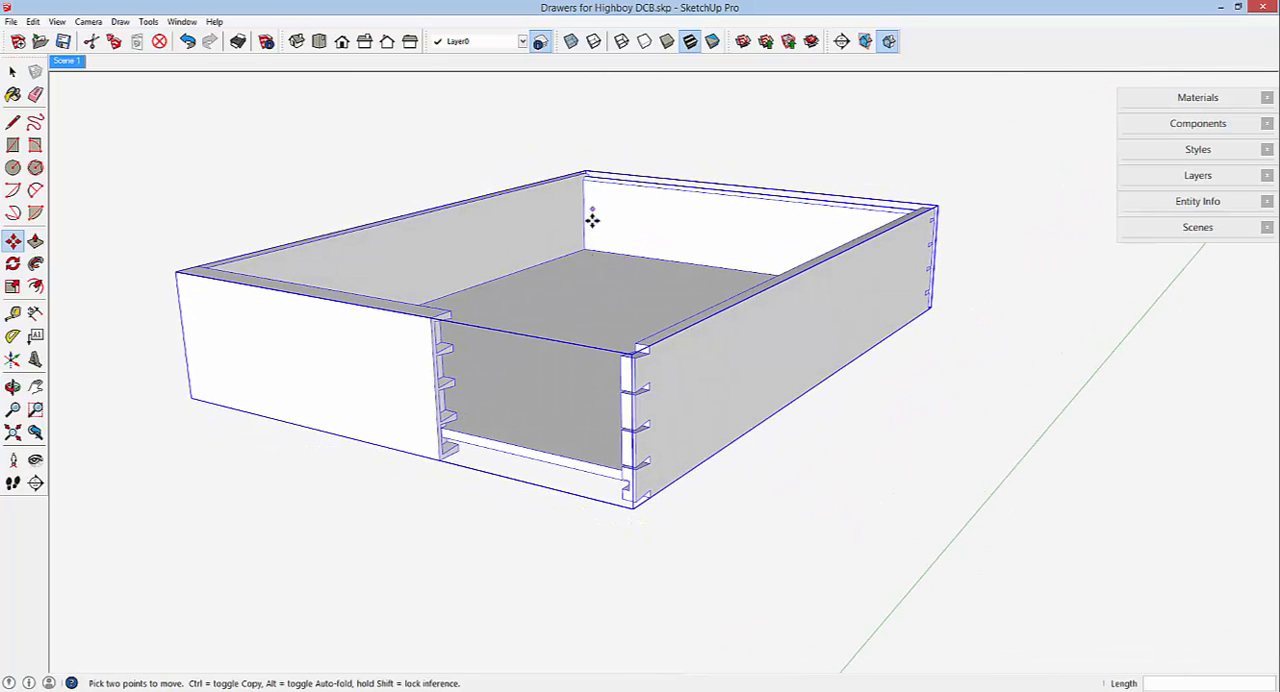
right_click(591, 294)
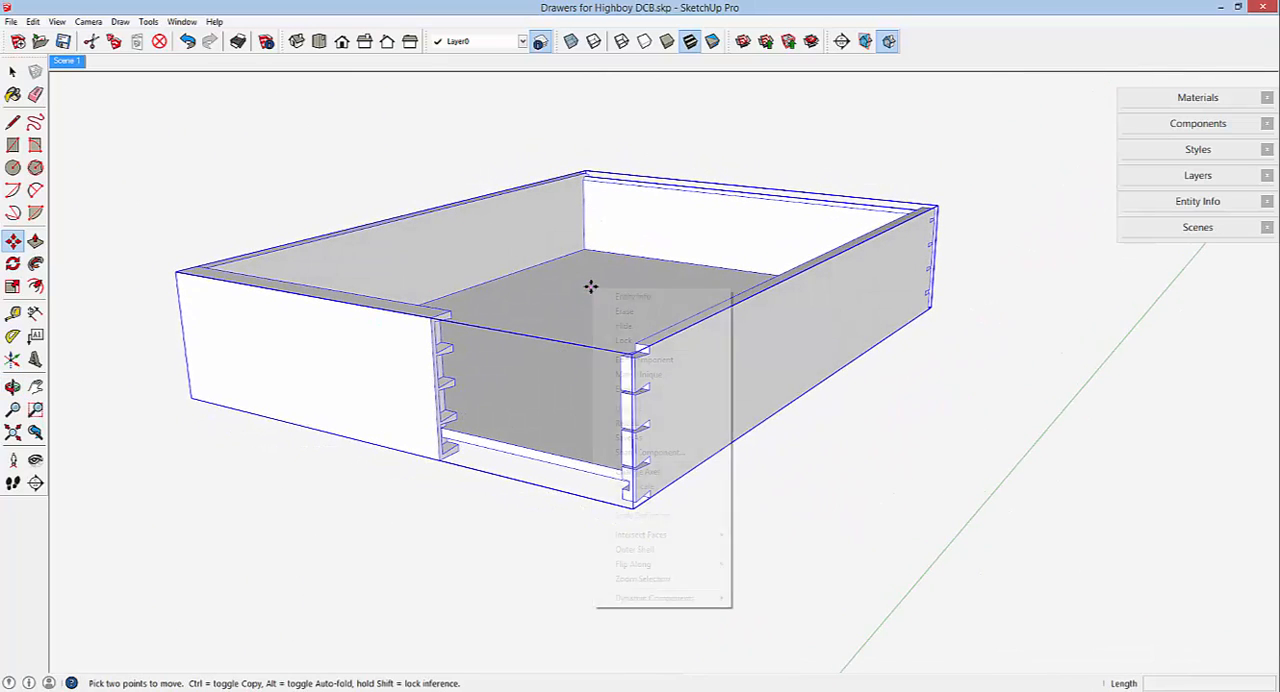
click(632, 361)
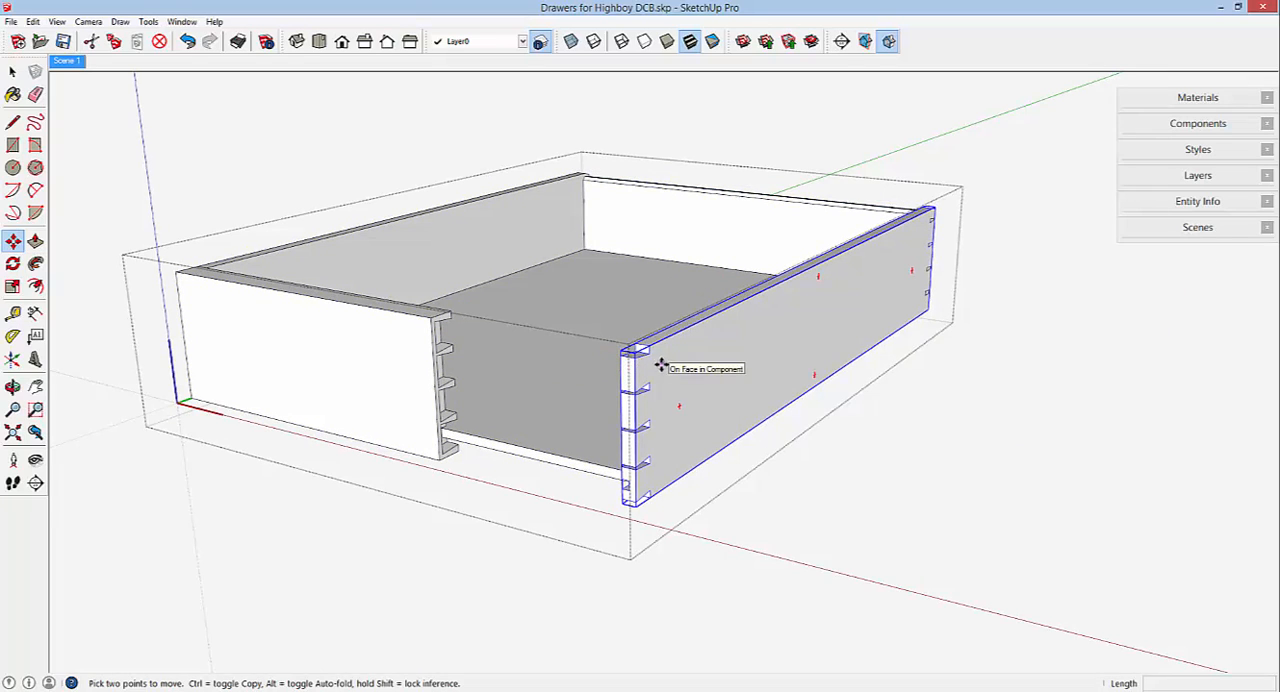
middle_drag(643, 380, 702, 378)
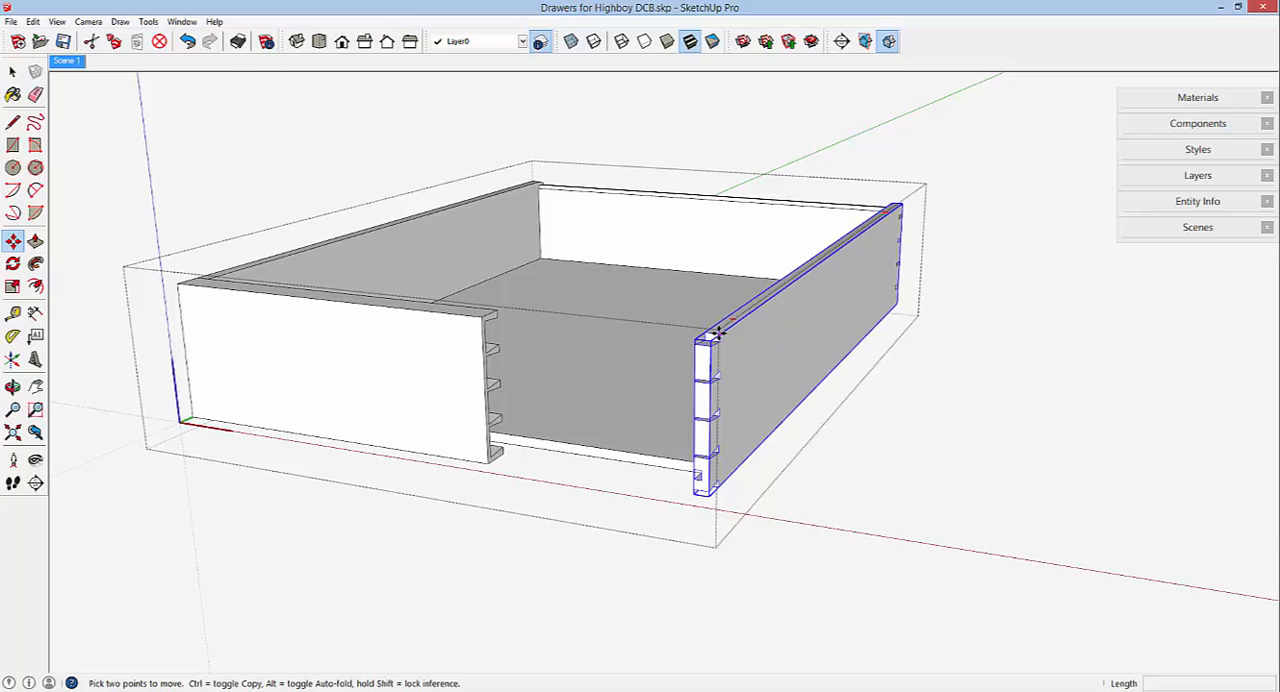
click(718, 333)
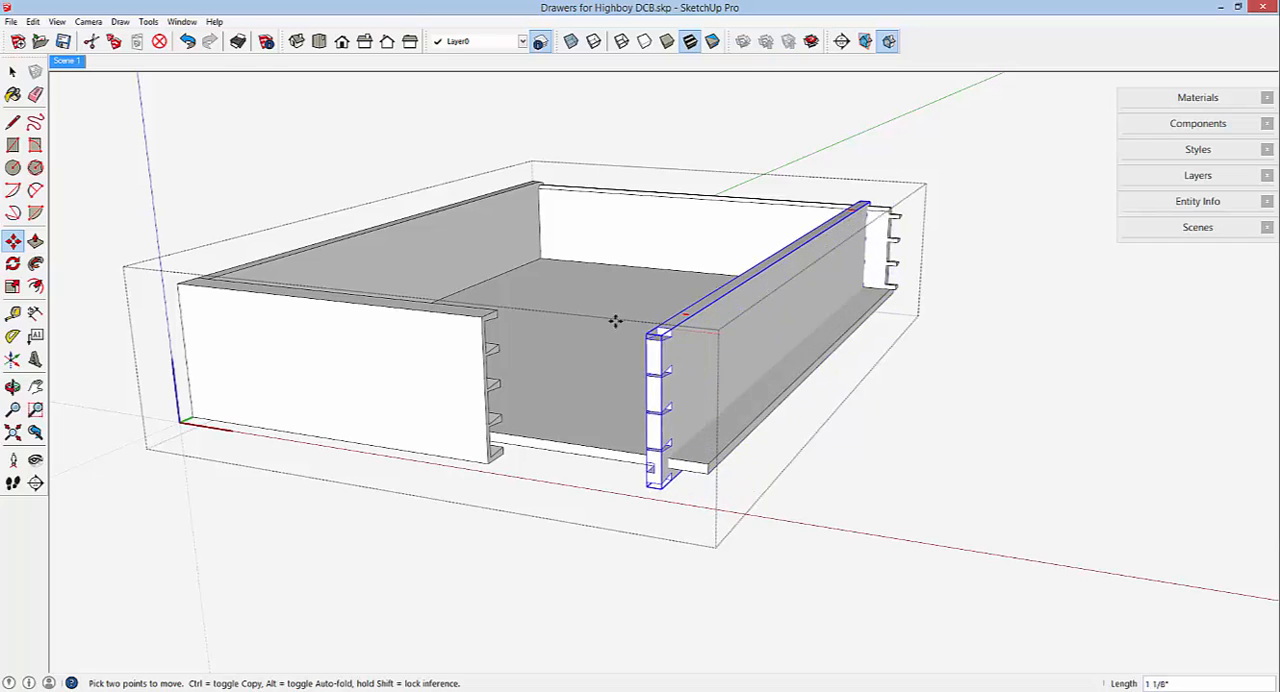
click(493, 313)
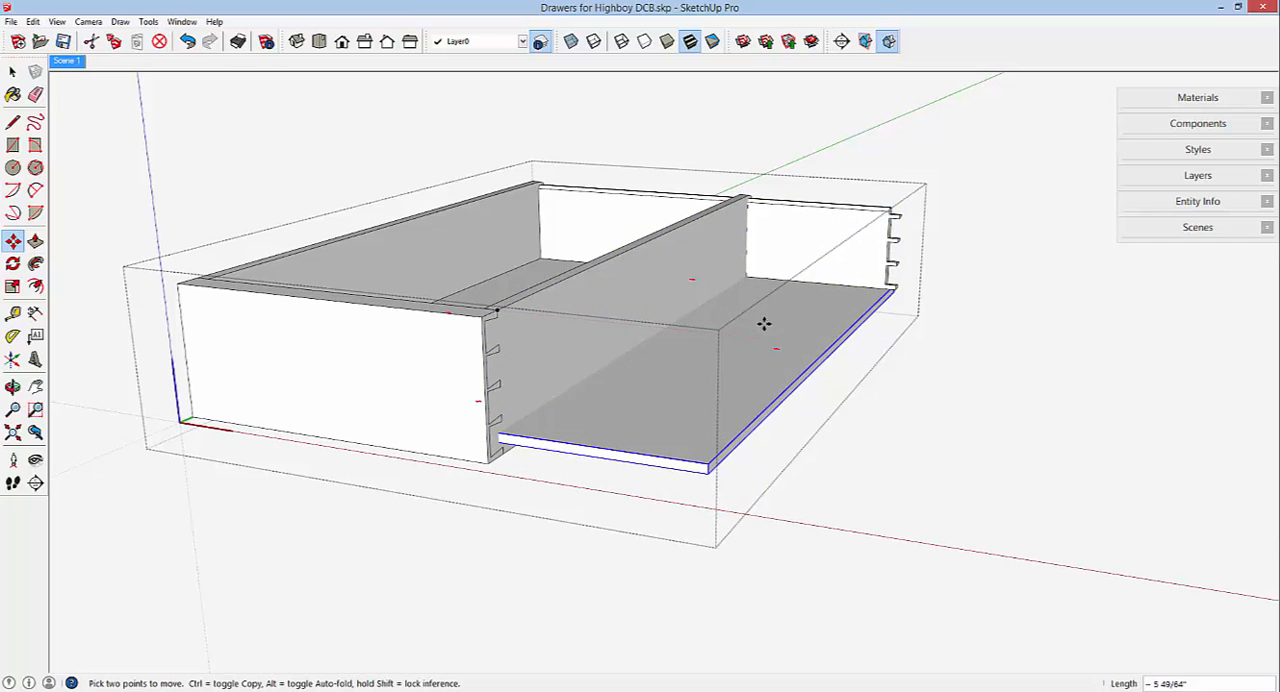
Shorten the drawer back component by moving its dovetailed right end about 5 49/64" inward to meet the relocated right side.
scroll(822, 238, down, 2)
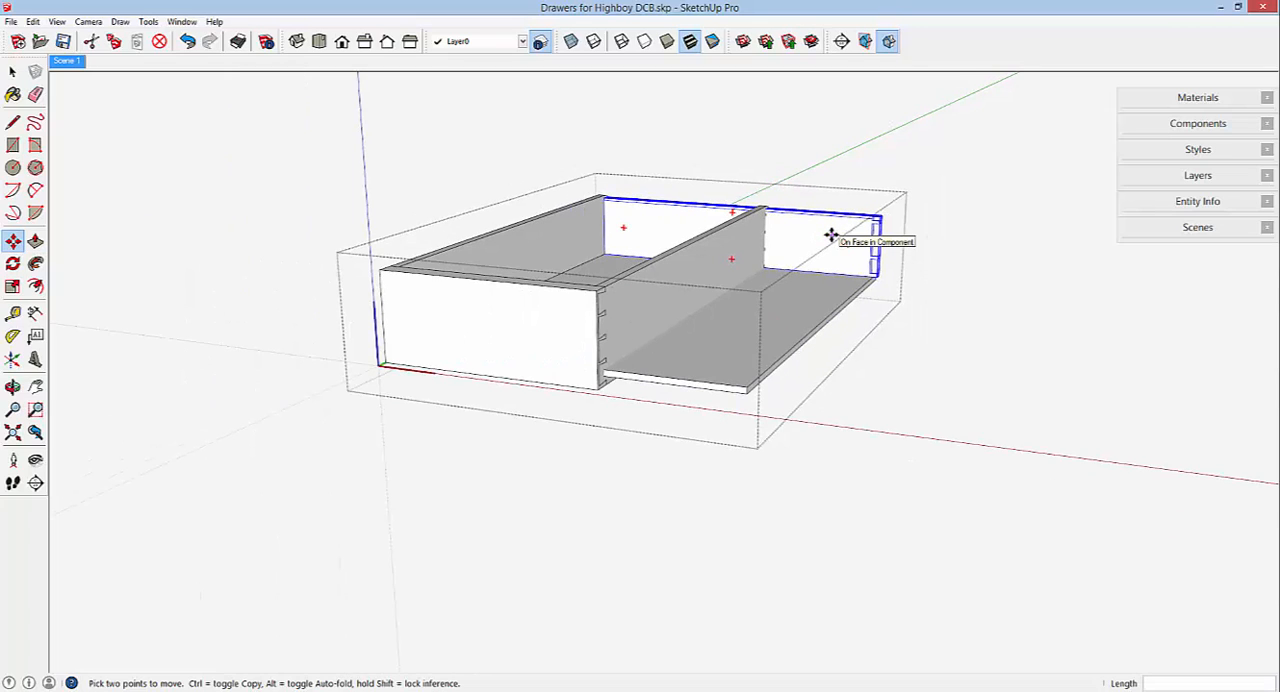
right_click(834, 241)
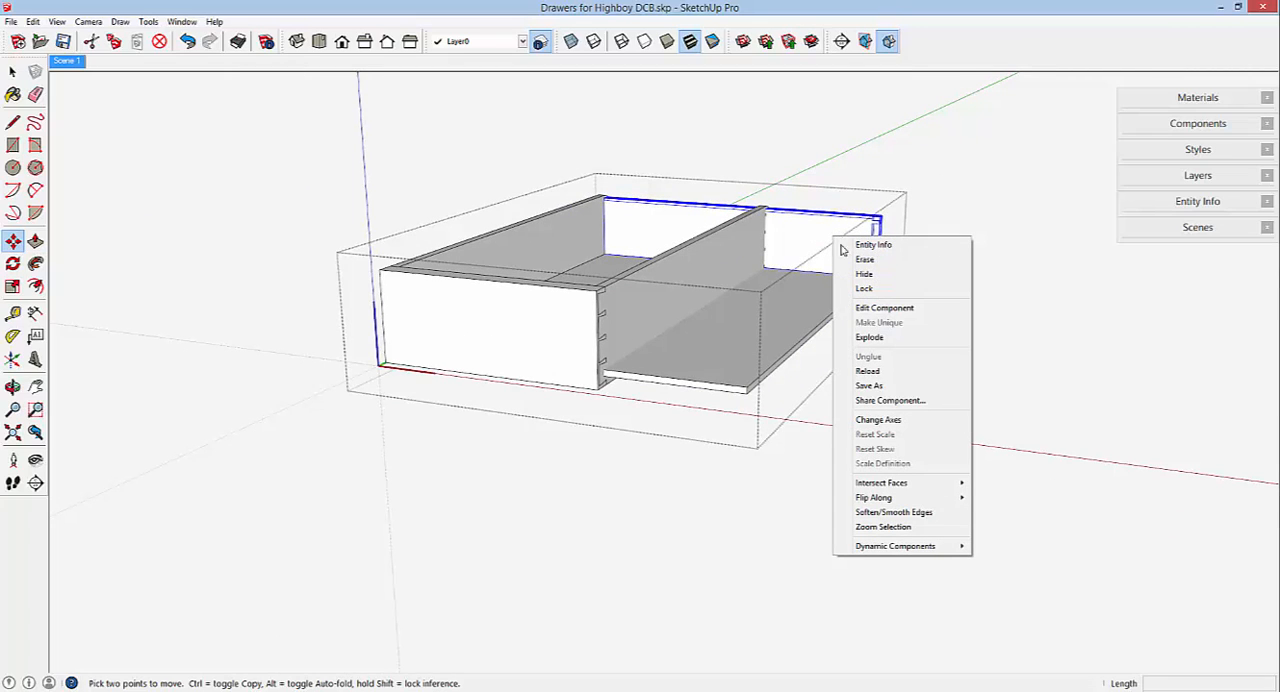
click(866, 308)
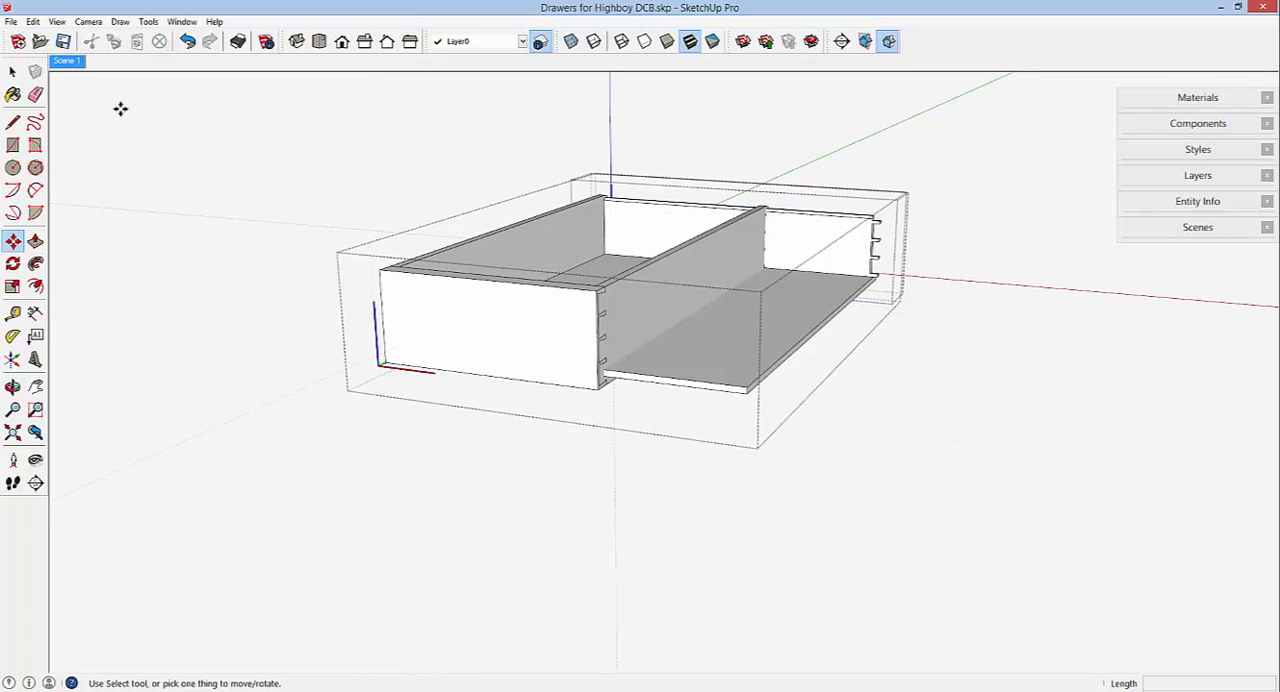
key(space)
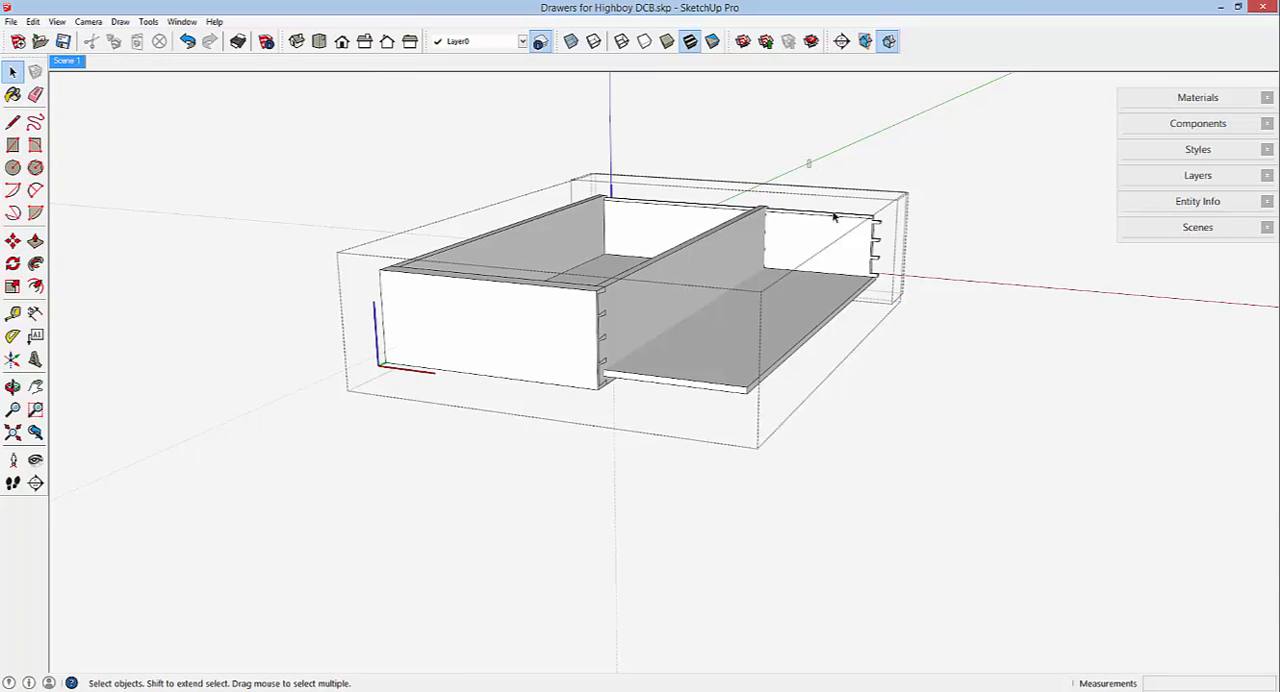
drag(808, 159, 919, 303)
scroll(810, 230, up, 6)
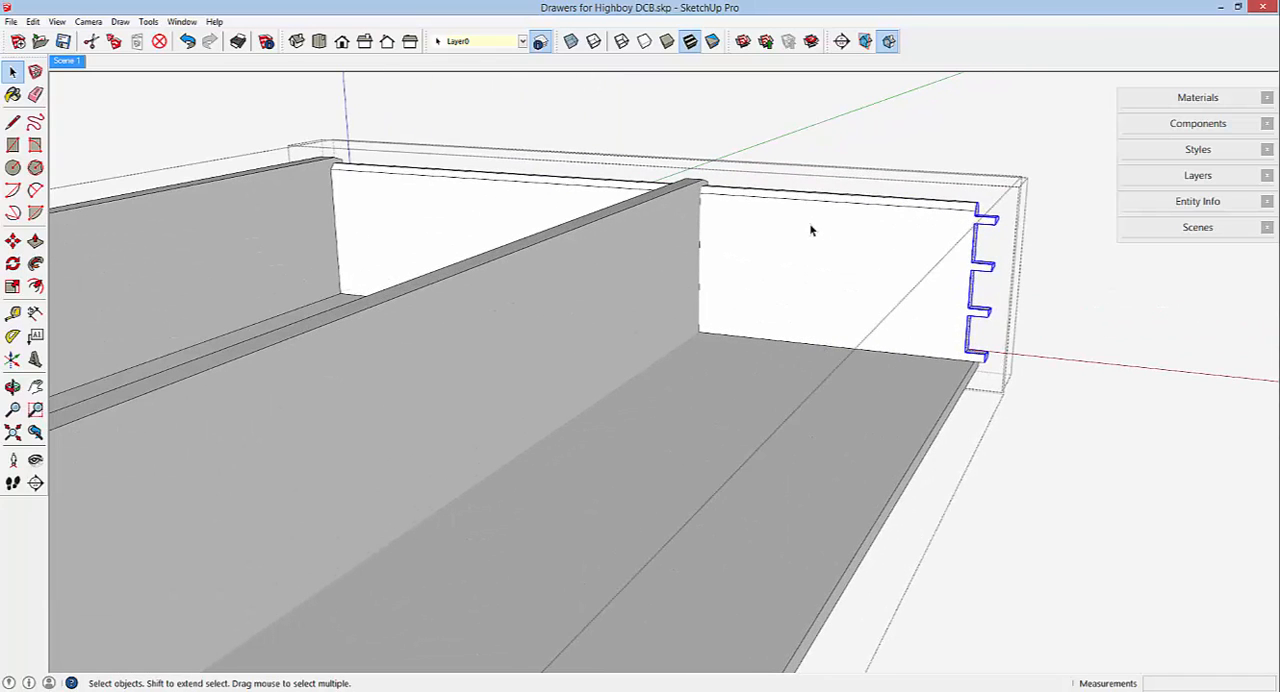
click(12, 240)
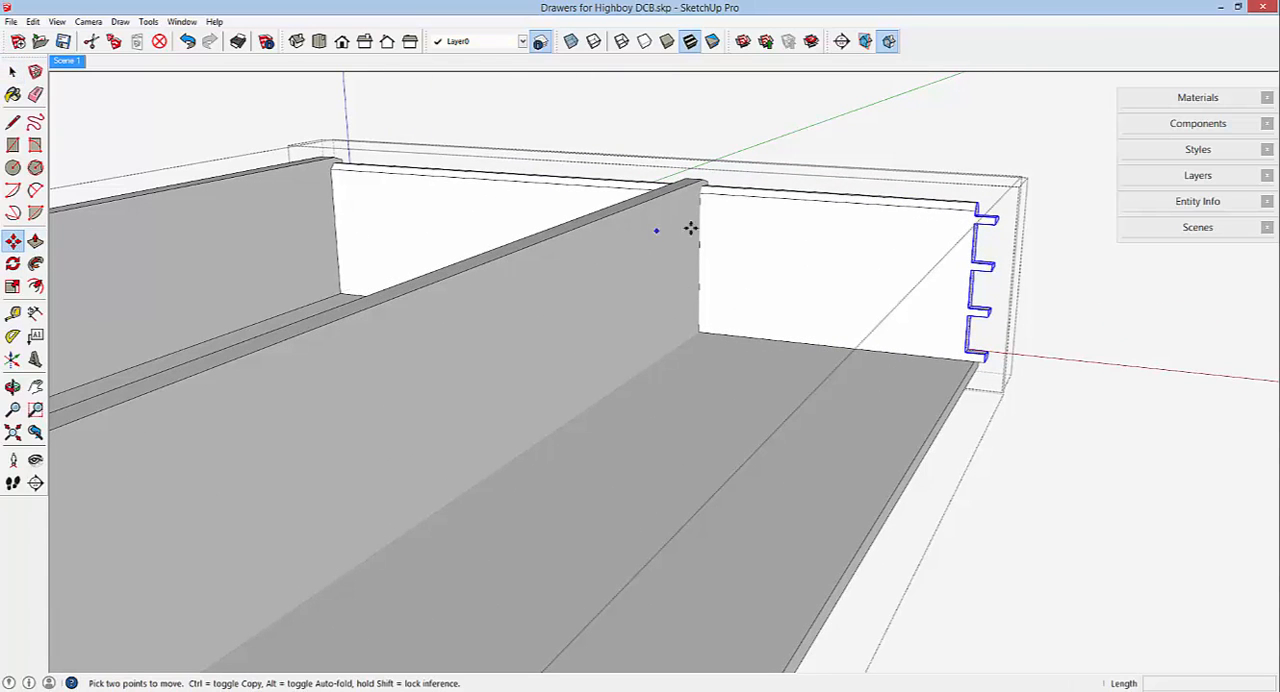
click(993, 217)
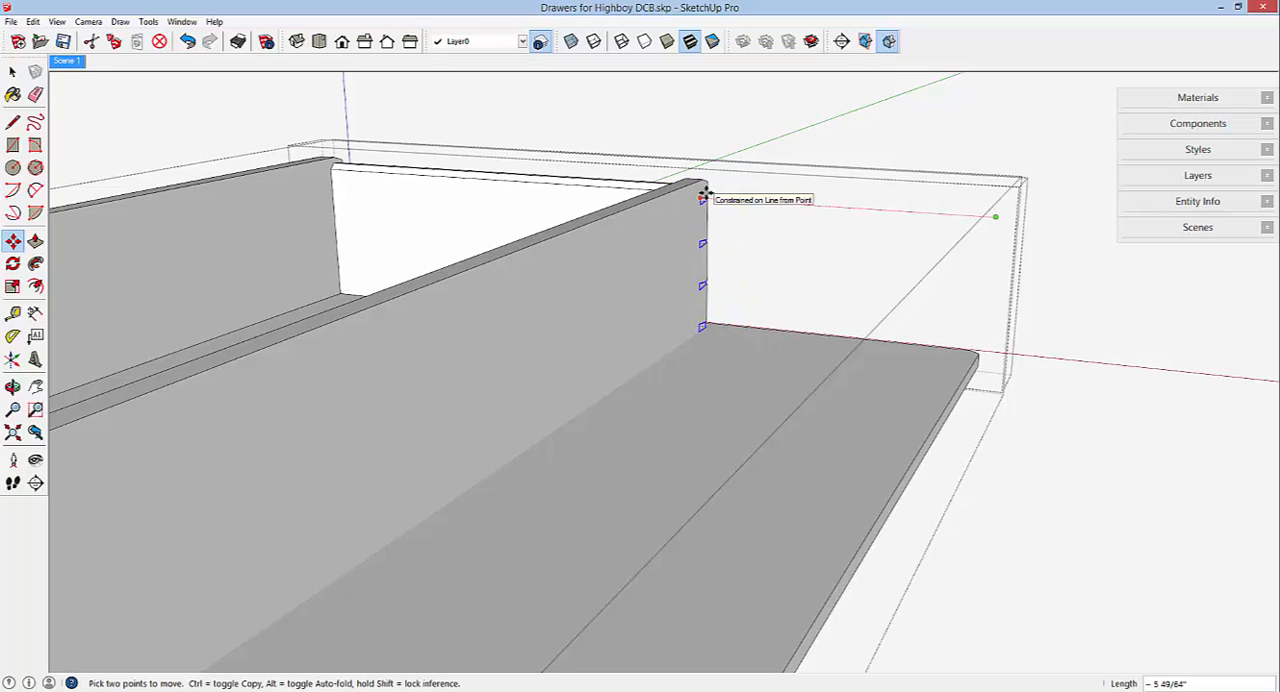
click(704, 193)
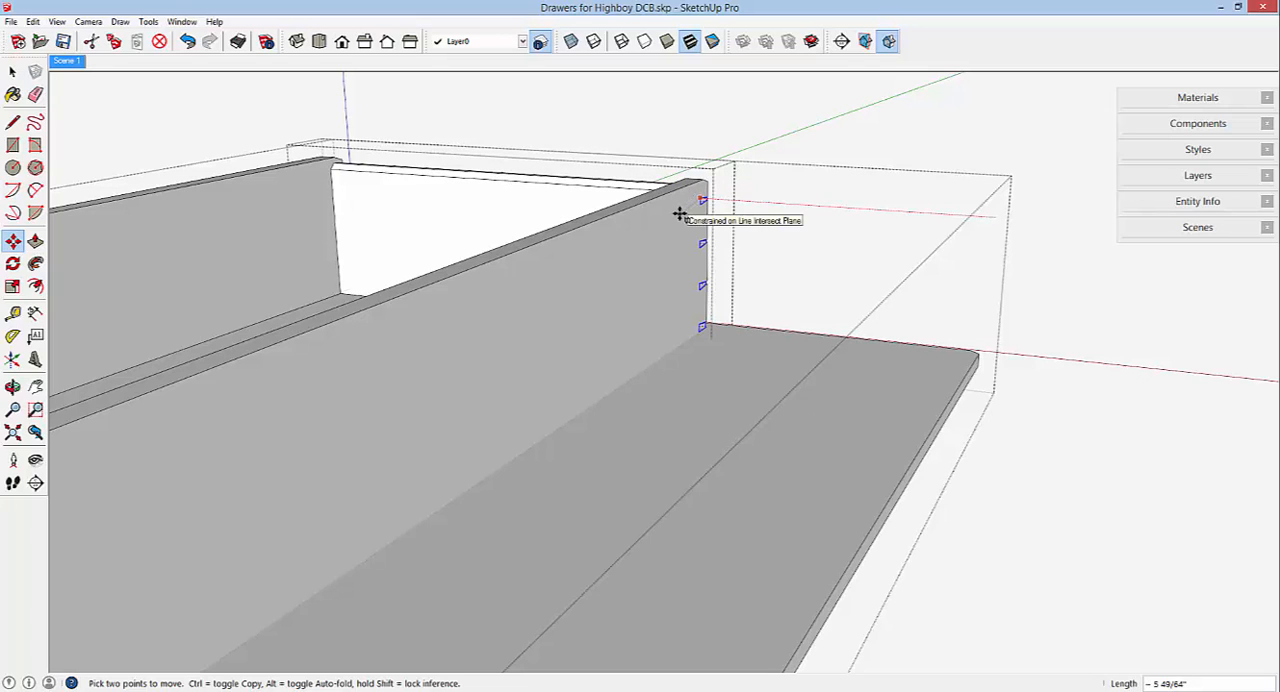
Close the drawer back component and open the drawer bottom component for editing.
scroll(998, 194, down, 1)
scroll(998, 194, down, 2)
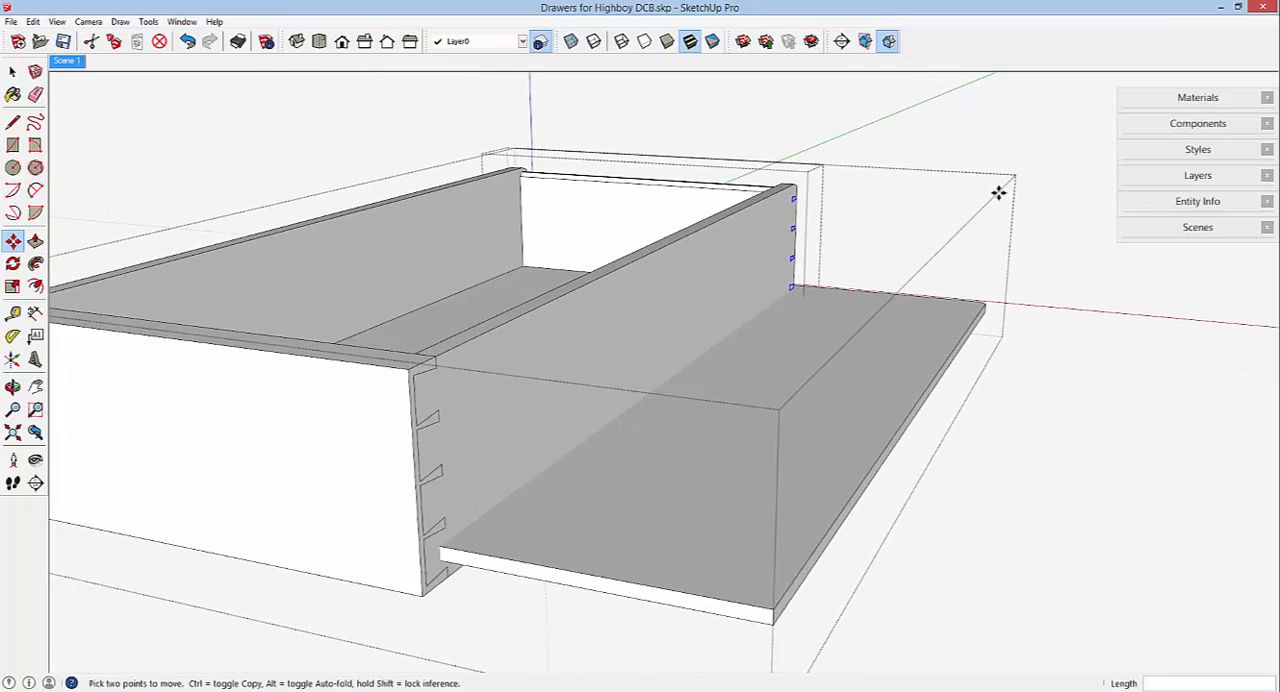
right_click(911, 138)
click(968, 145)
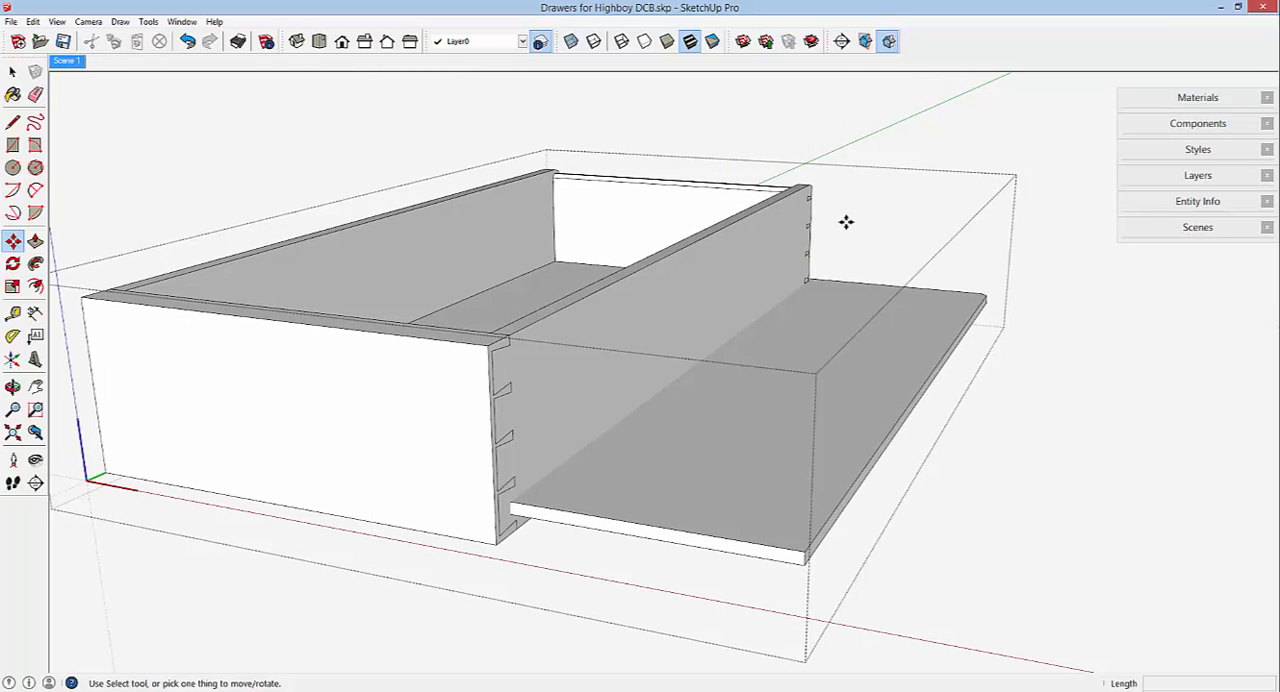
mouse_move(809, 218)
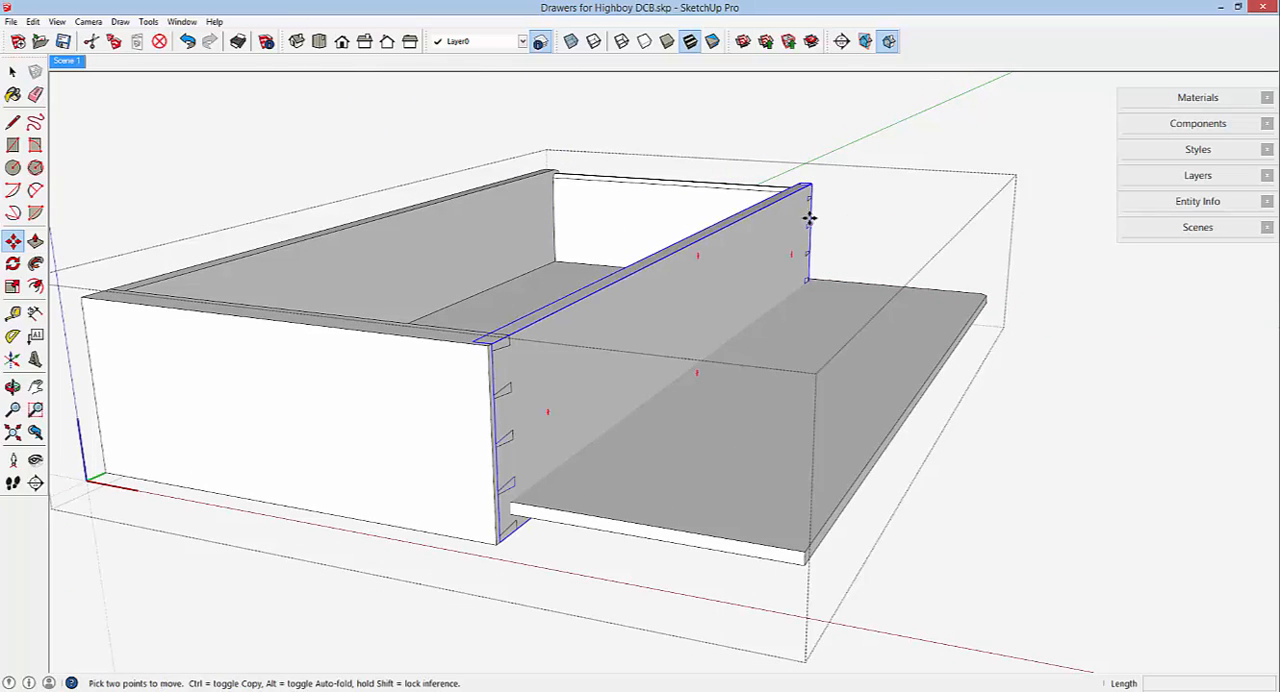
right_click(833, 334)
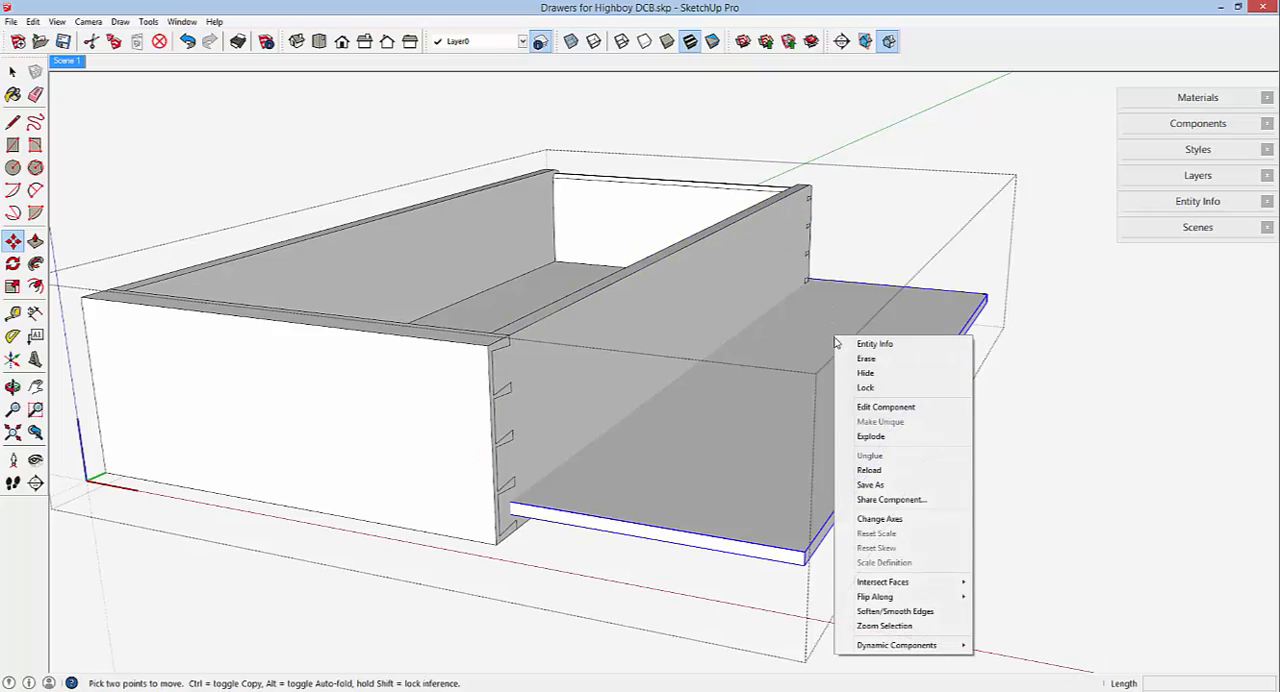
click(867, 408)
Narrow the drawer bottom by moving its projecting right edge about 5 49/64" inward beneath the relocated drawer side.
middle_drag(951, 234, 114, 294)
scroll(490, 270, down, 4)
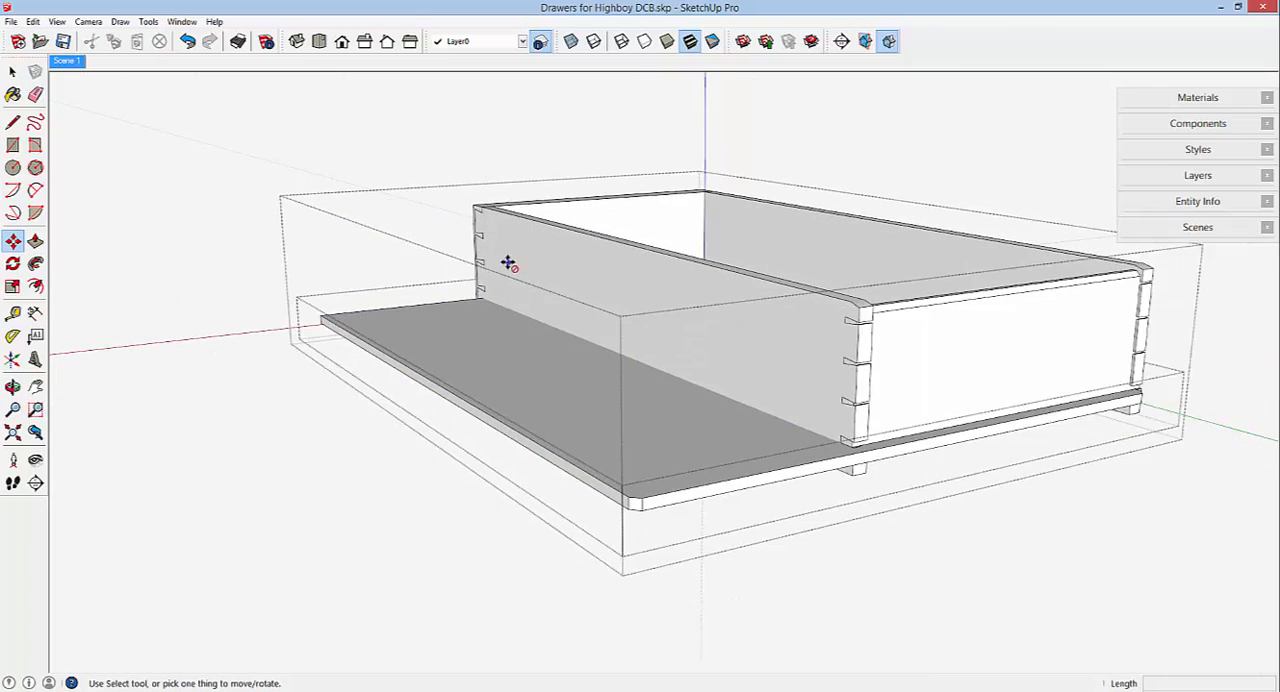
mouse_move(506, 257)
middle_down()
mouse_move(580, 360)
mouse_move(471, 349)
middle_up()
click(12, 93)
click(12, 71)
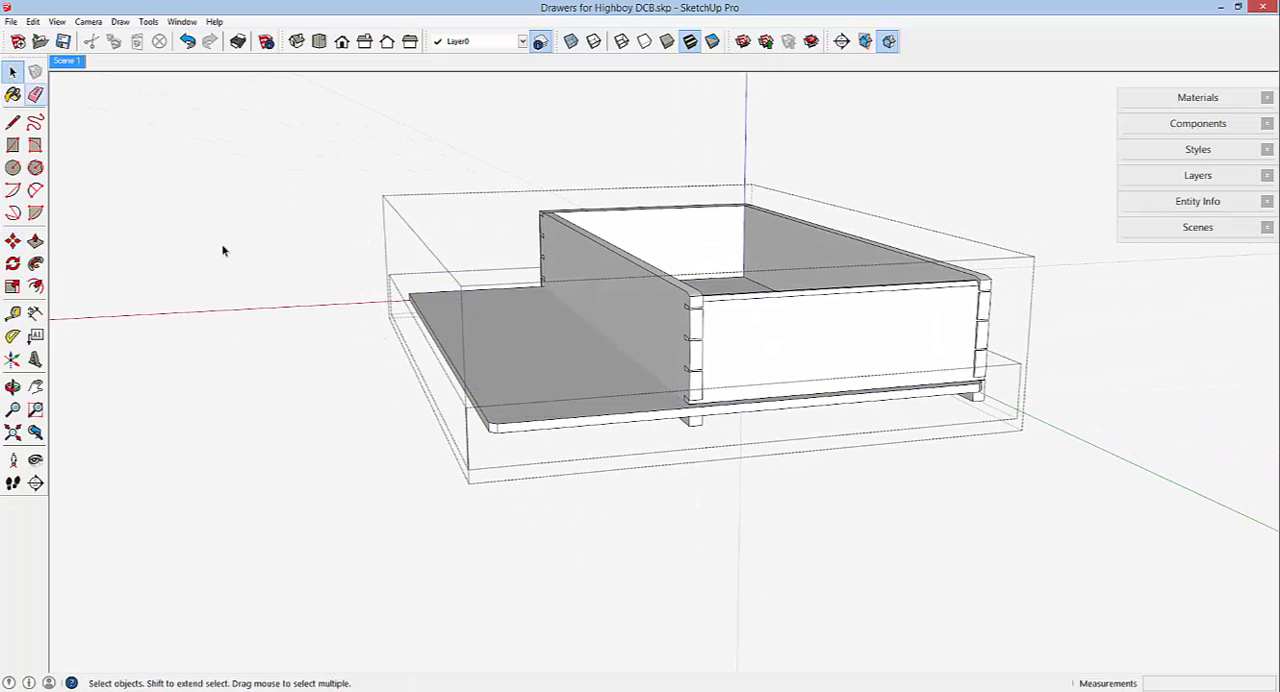
drag(303, 242, 520, 464)
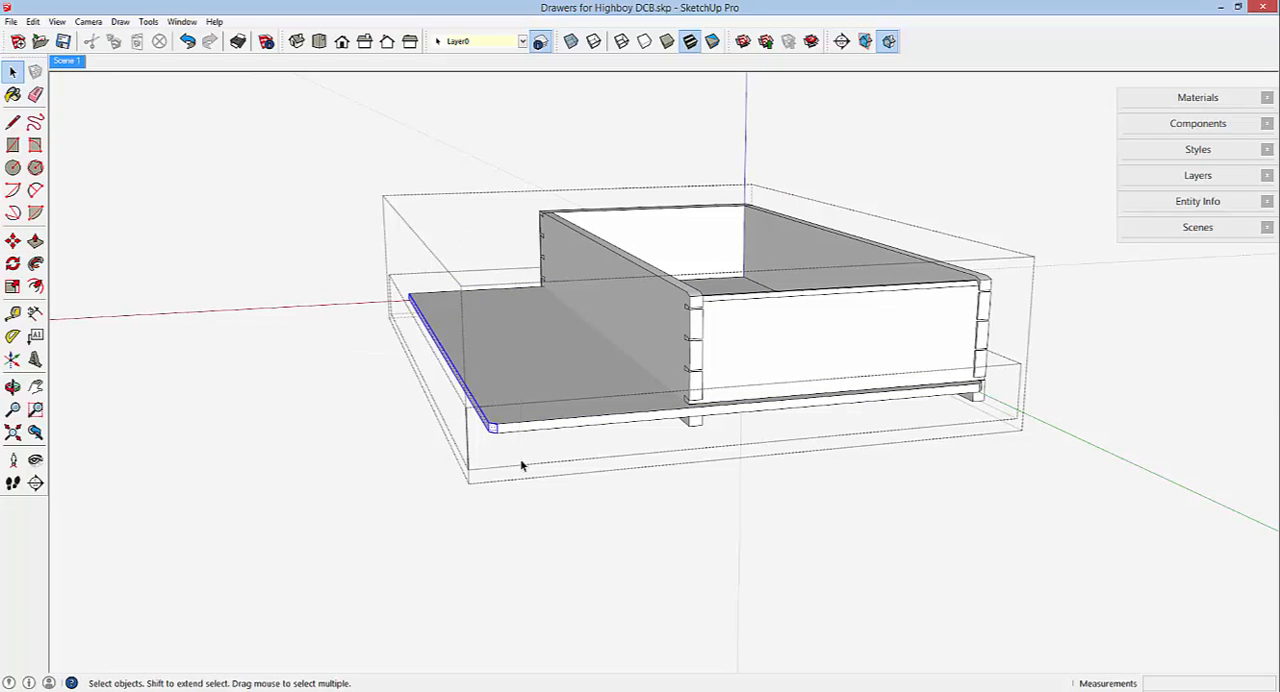
click(12, 240)
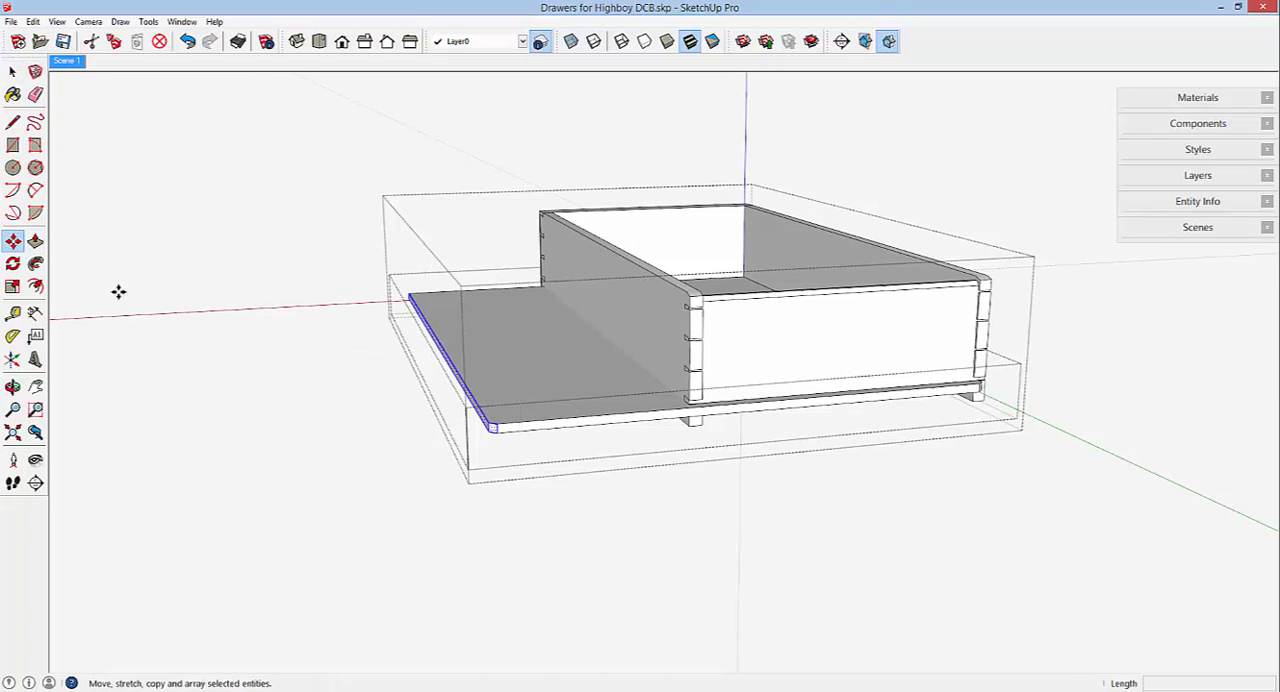
scroll(493, 443, up, 1)
scroll(493, 443, up, 1)
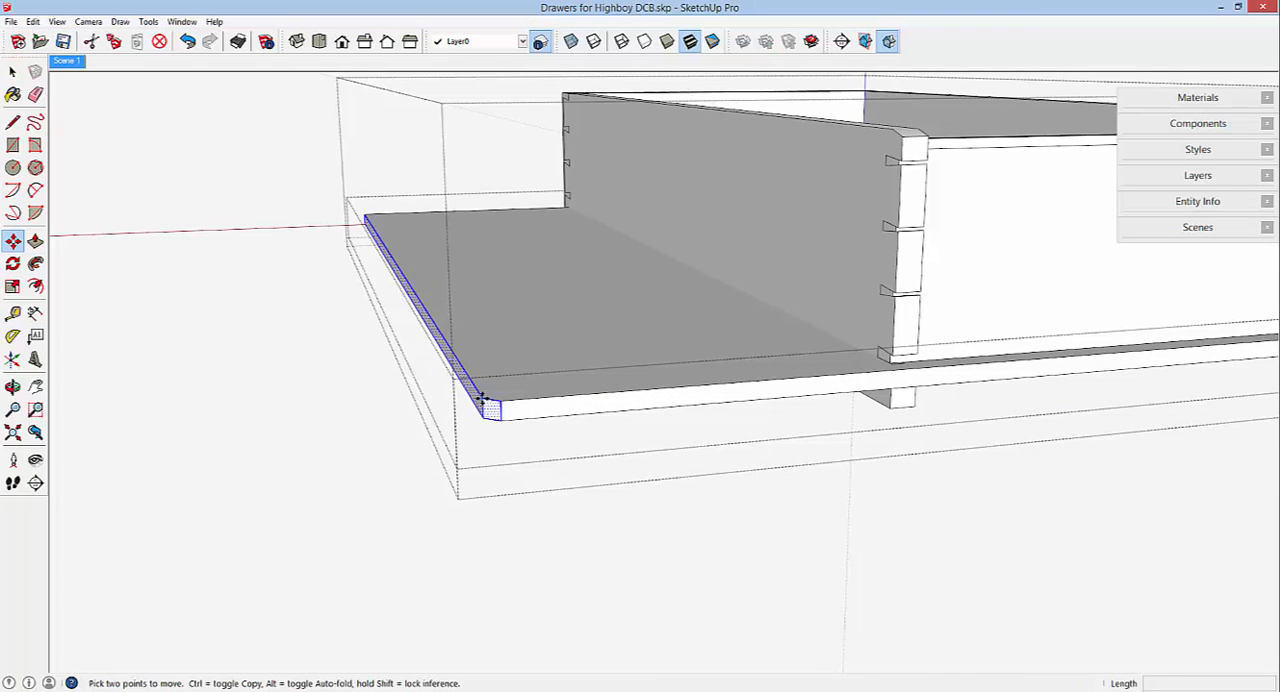
click(483, 398)
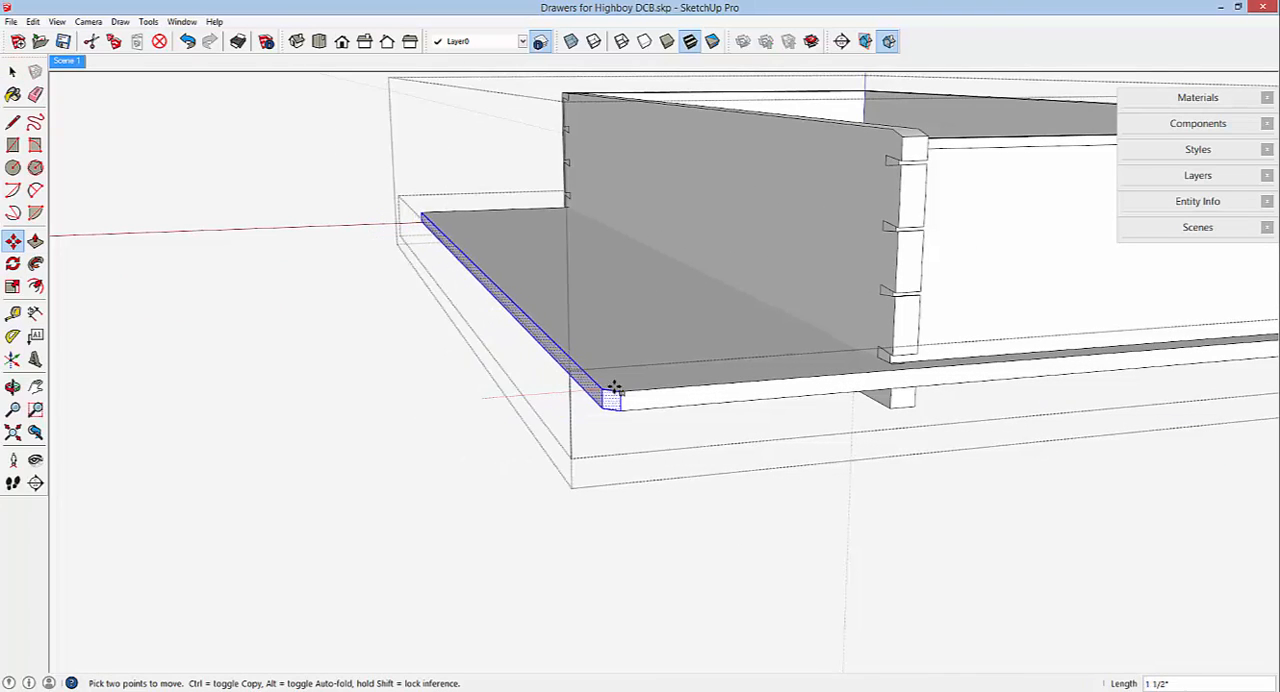
mouse_move(863, 363)
middle_down()
mouse_move(808, 378)
mouse_move(860, 380)
middle_up()
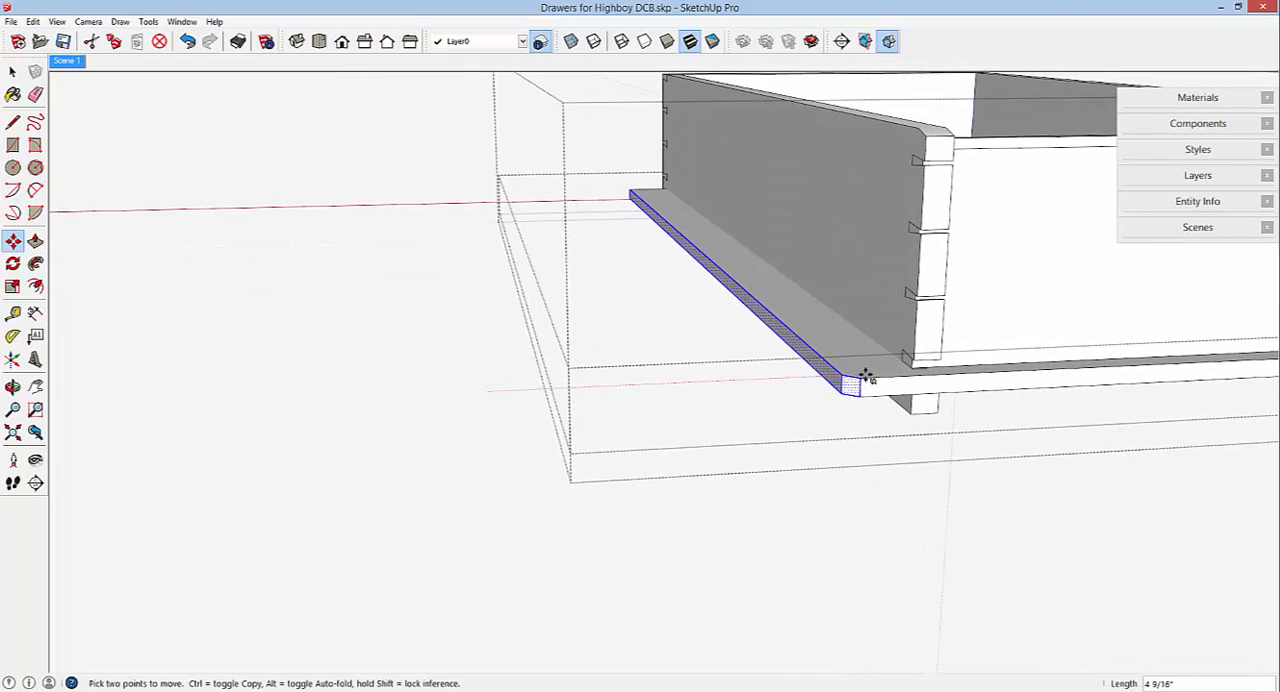
scroll(927, 370, up, 2)
scroll(927, 370, up, 5)
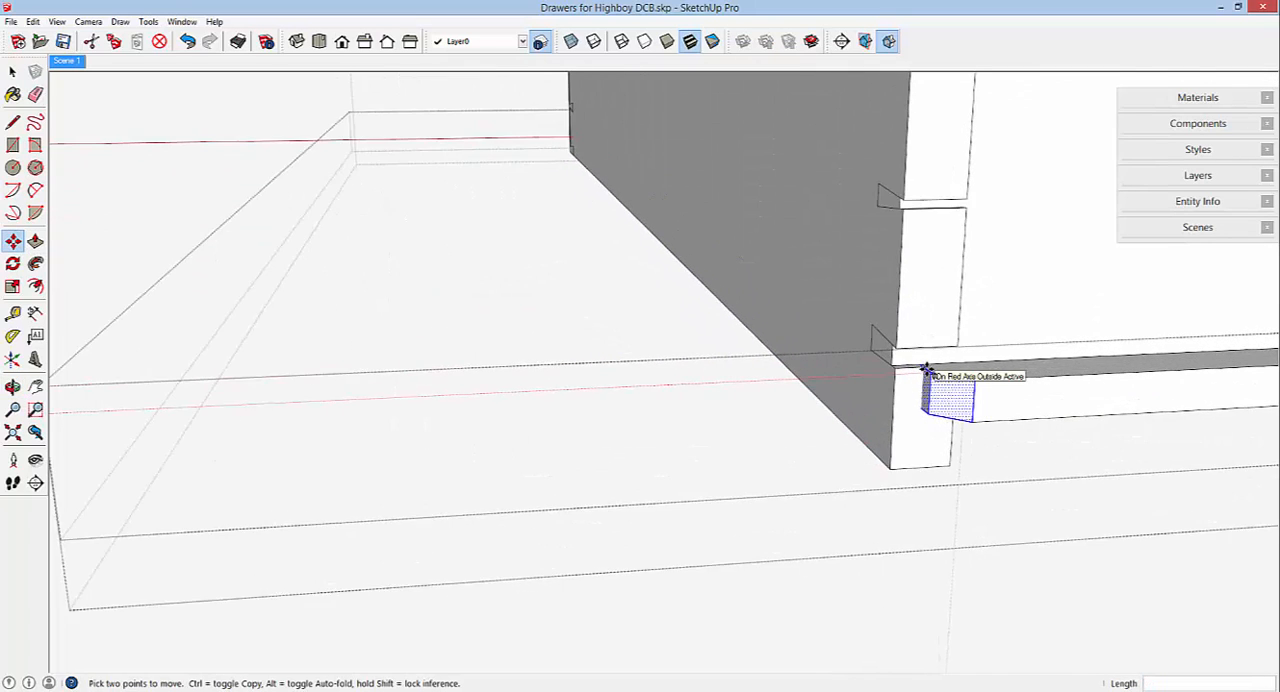
scroll(927, 370, up, 1)
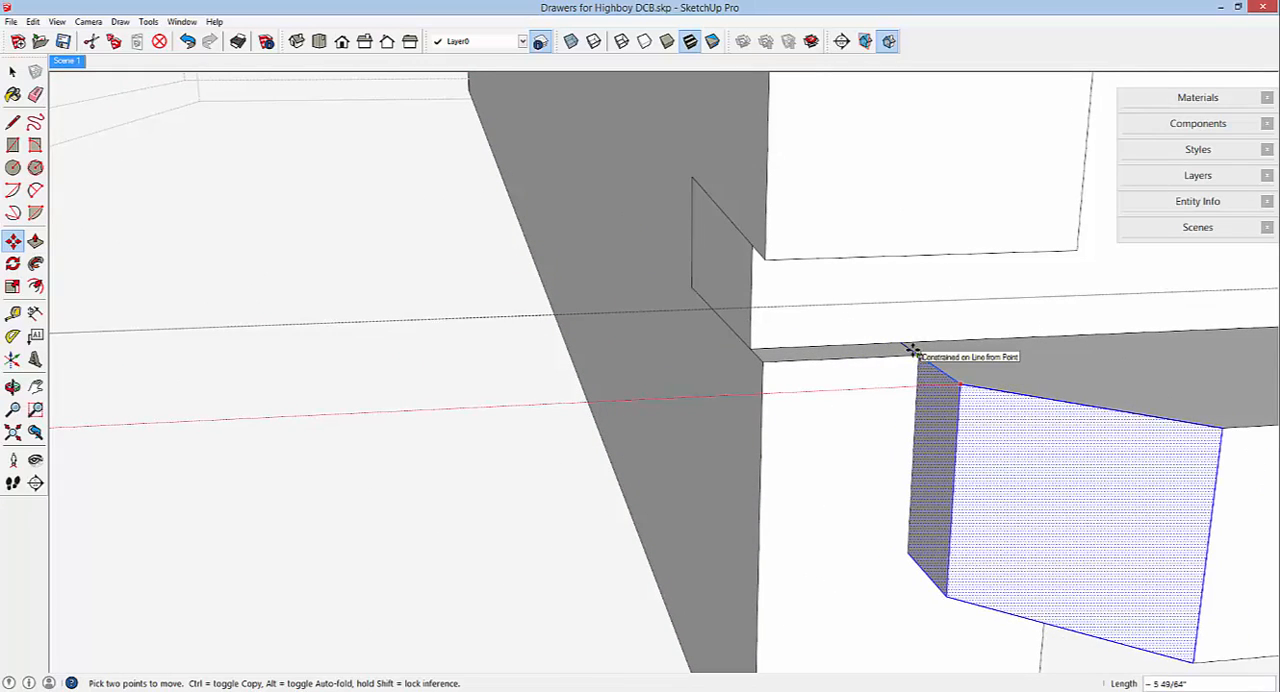
scroll(820, 305, down, 4)
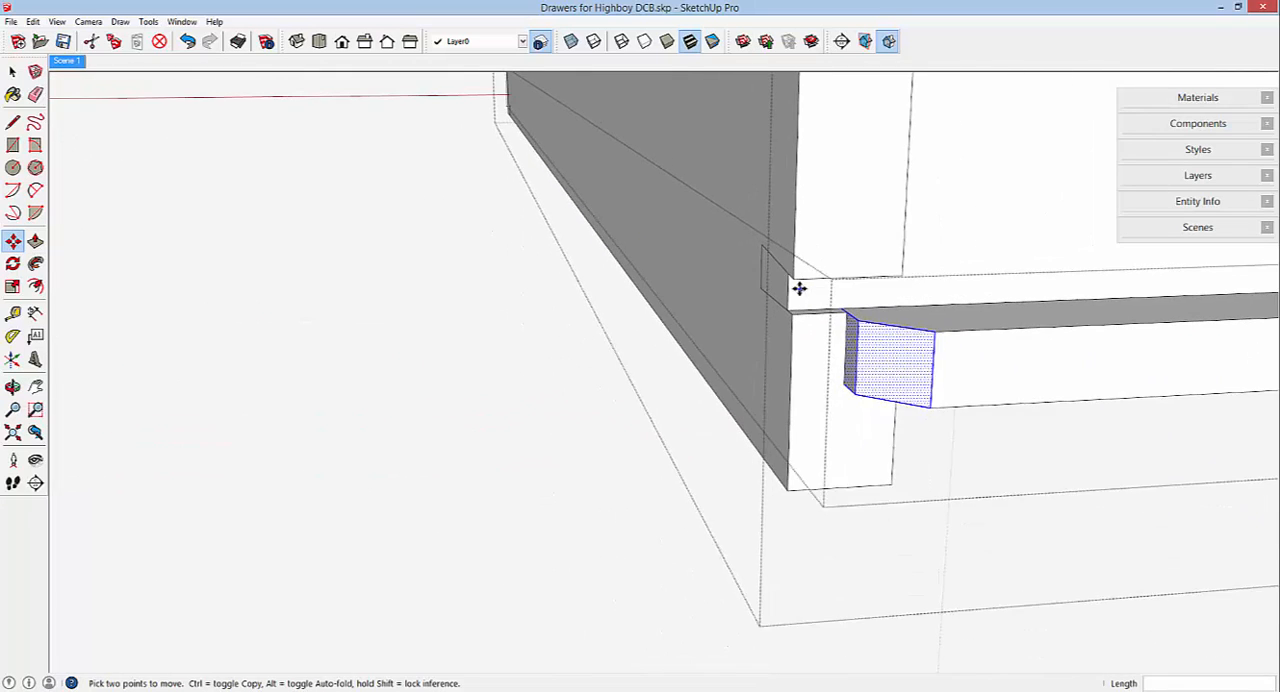
scroll(790, 300, down, 1)
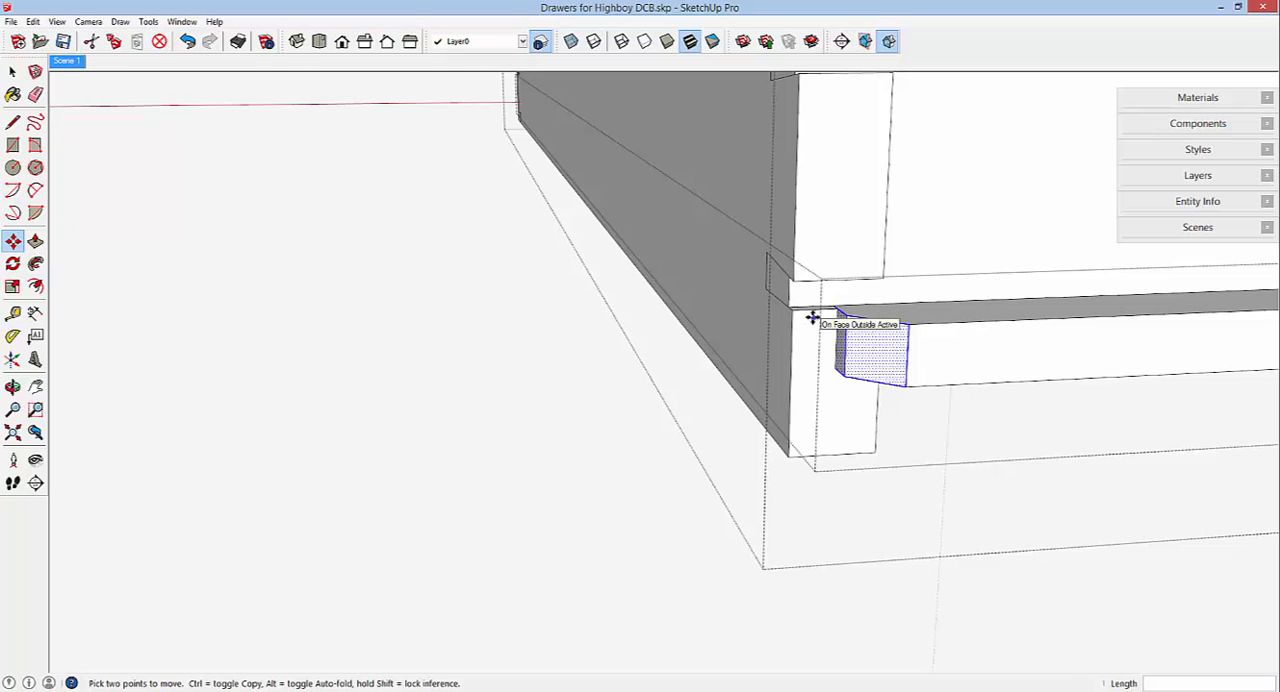
Close the drawer bottom and its parent drawer component, inspect the narrowed copy's dovetailed side, and clear the selection.
key(o)
middle_drag(718, 344, 680, 360)
scroll(658, 373, down, 7)
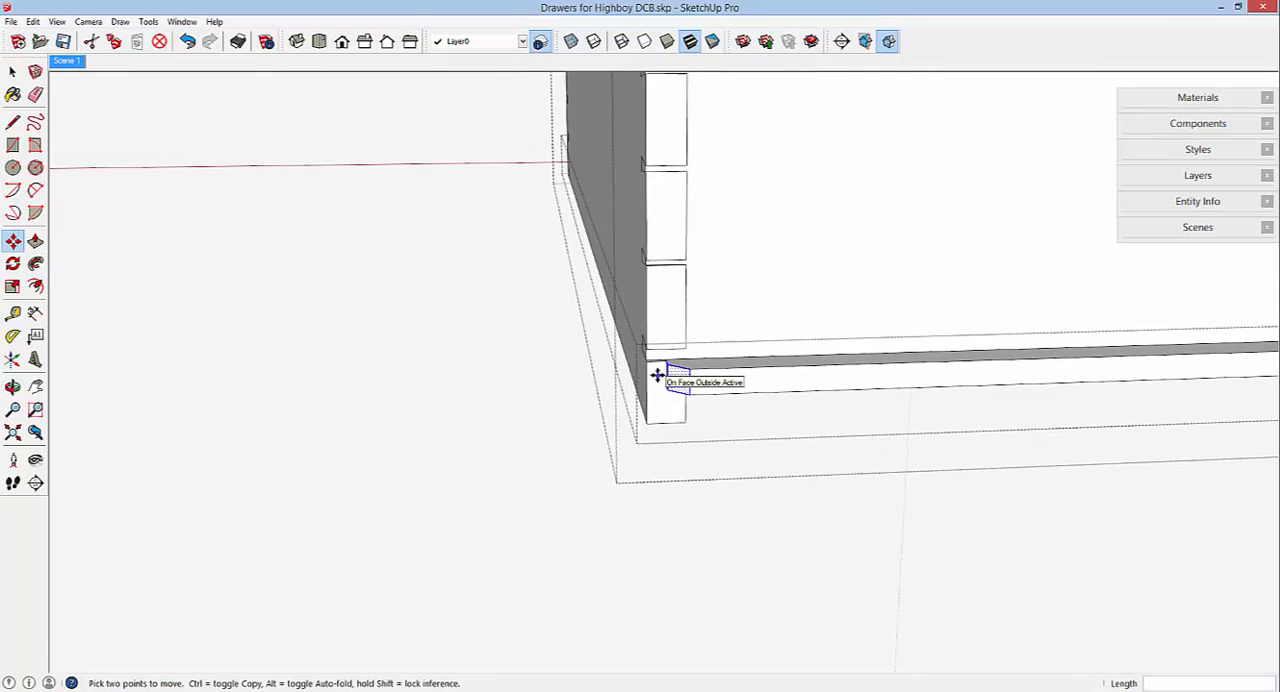
right_click(448, 386)
click(458, 394)
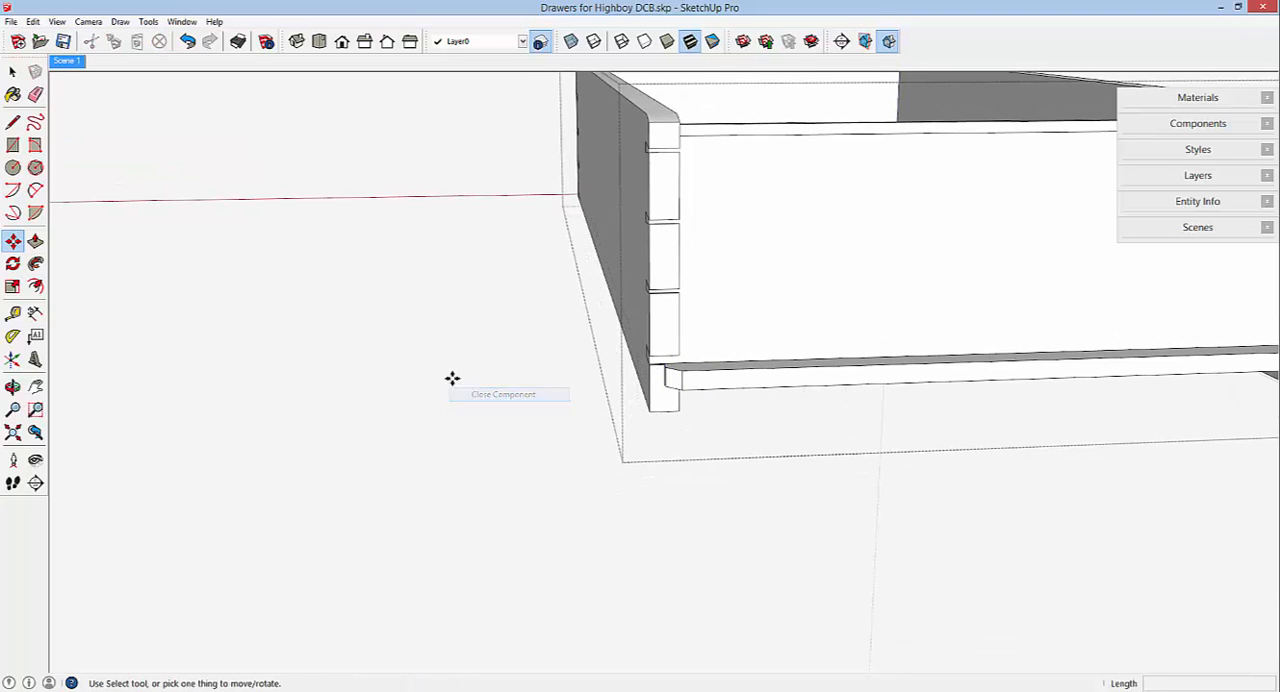
right_click(445, 348)
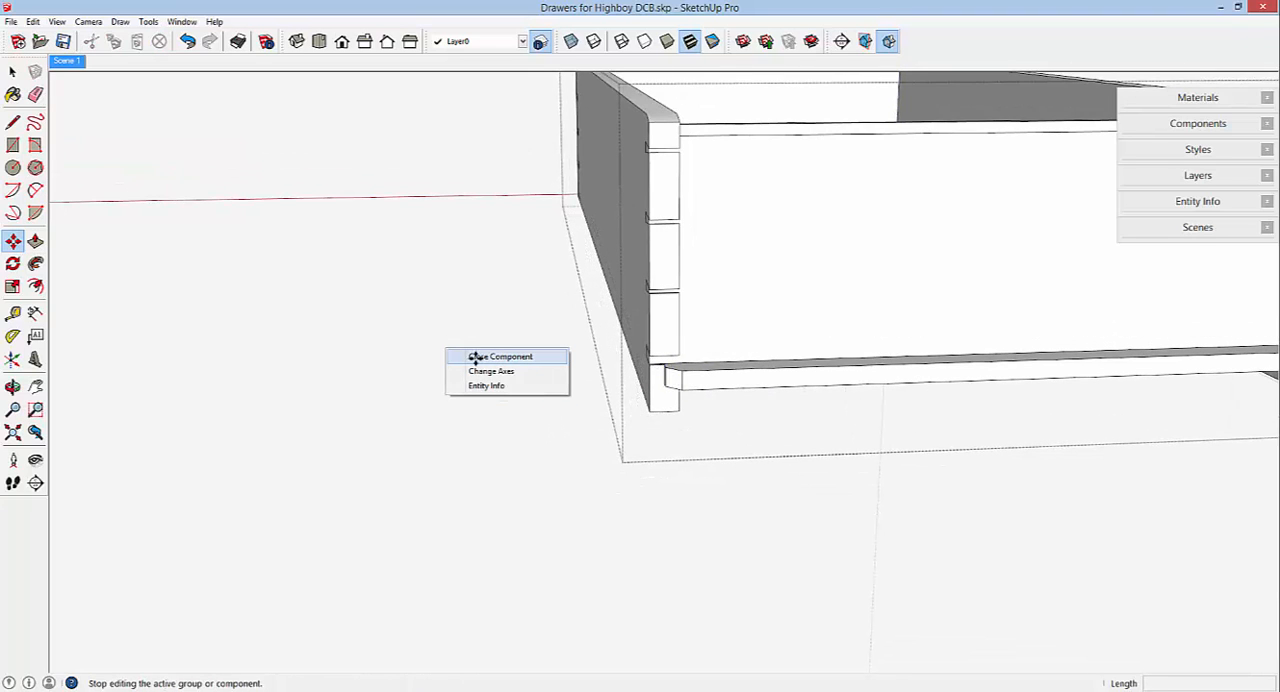
click(476, 358)
middle_drag(480, 356, 1198, 336)
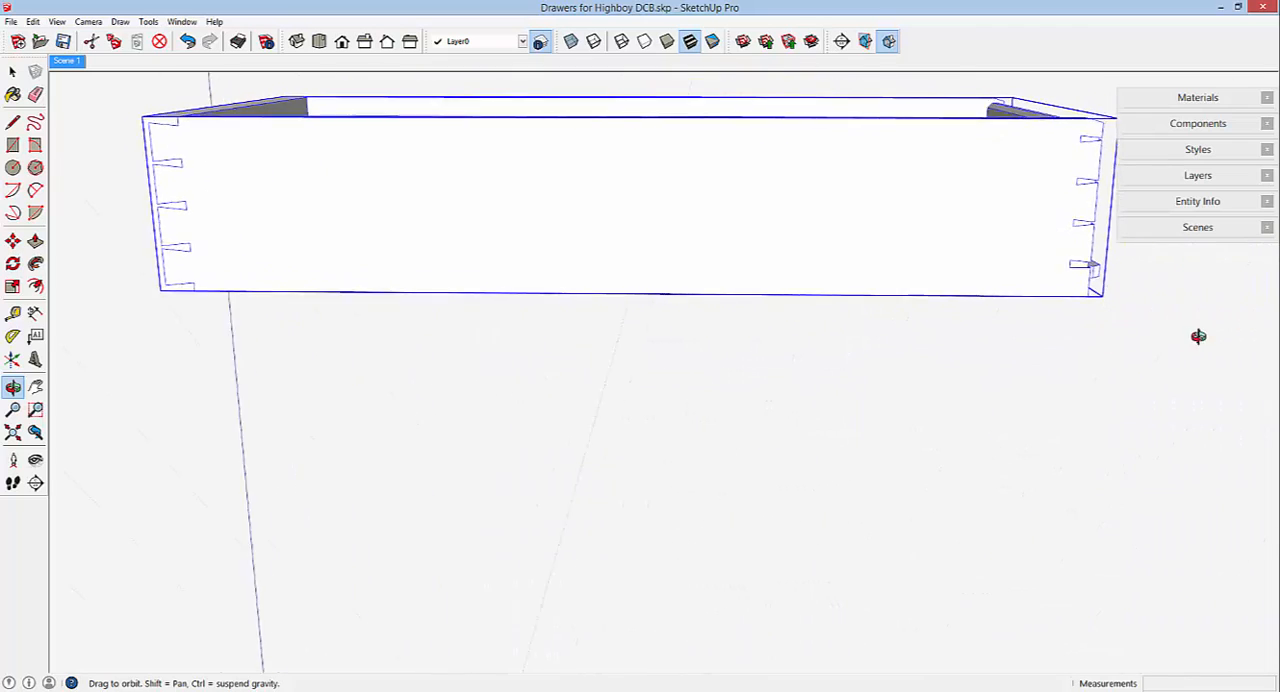
key(m)
middle_drag(629, 269, 932, 261)
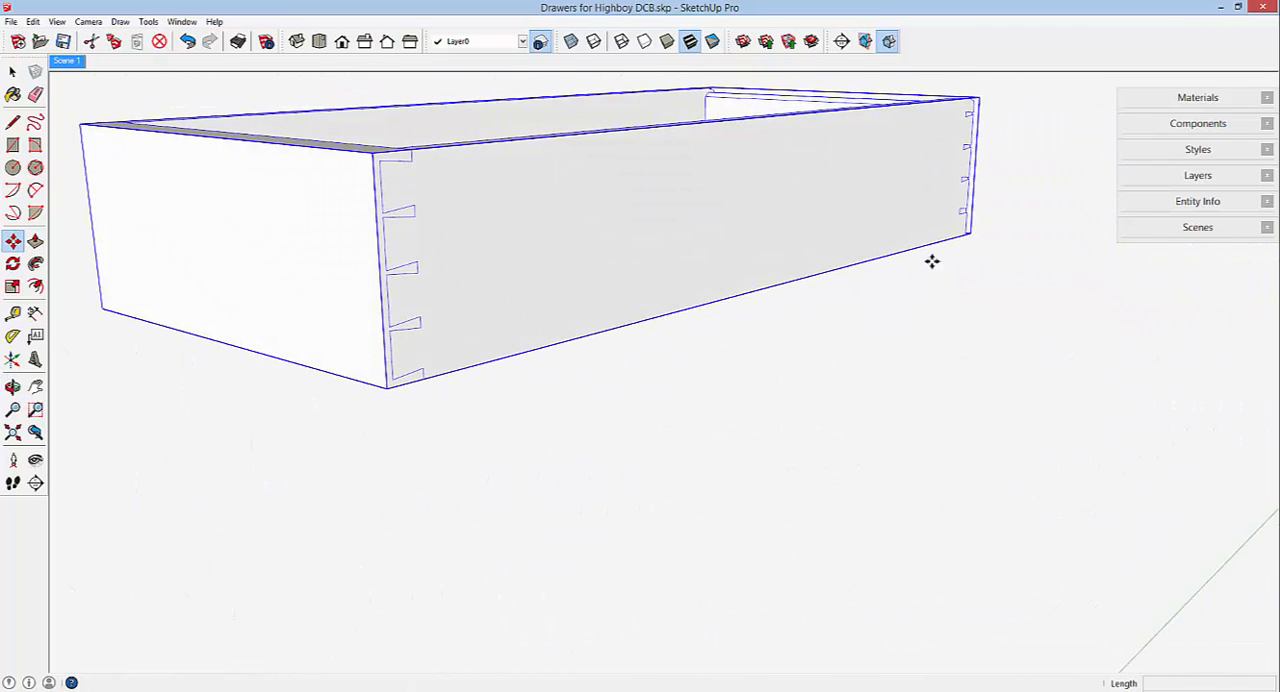
scroll(897, 243, down, 3)
middle_drag(757, 240, 817, 294)
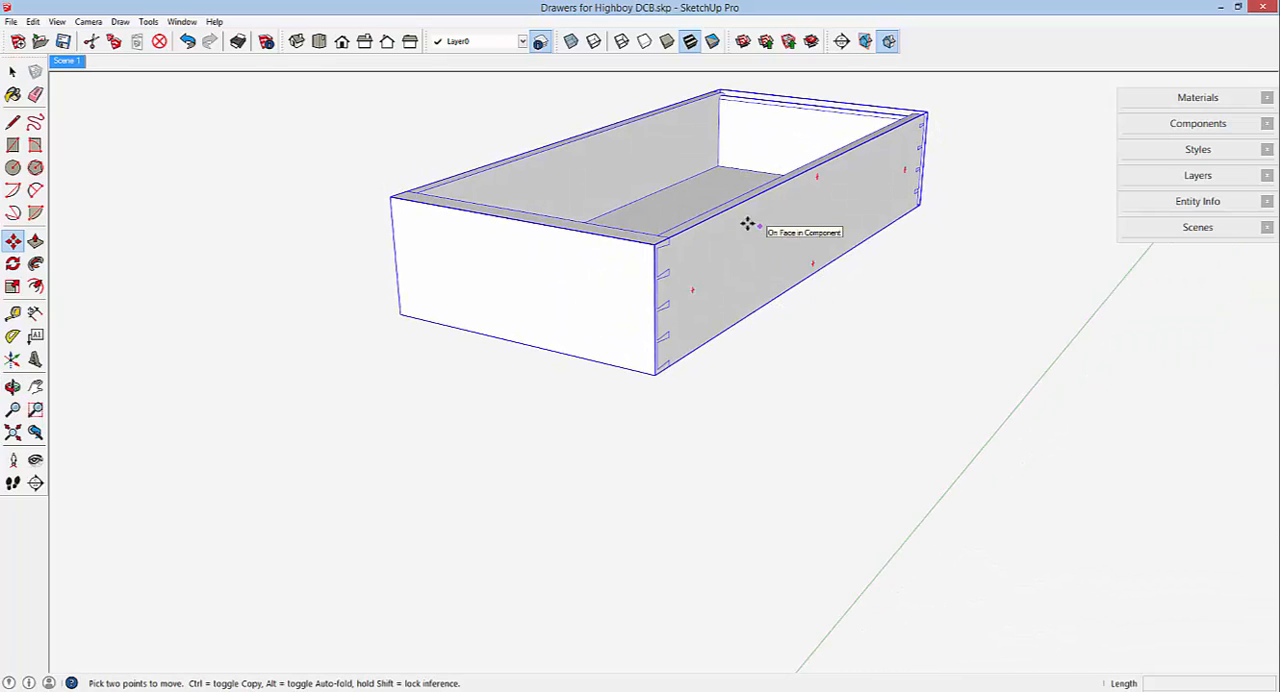
key(ctrl+t)
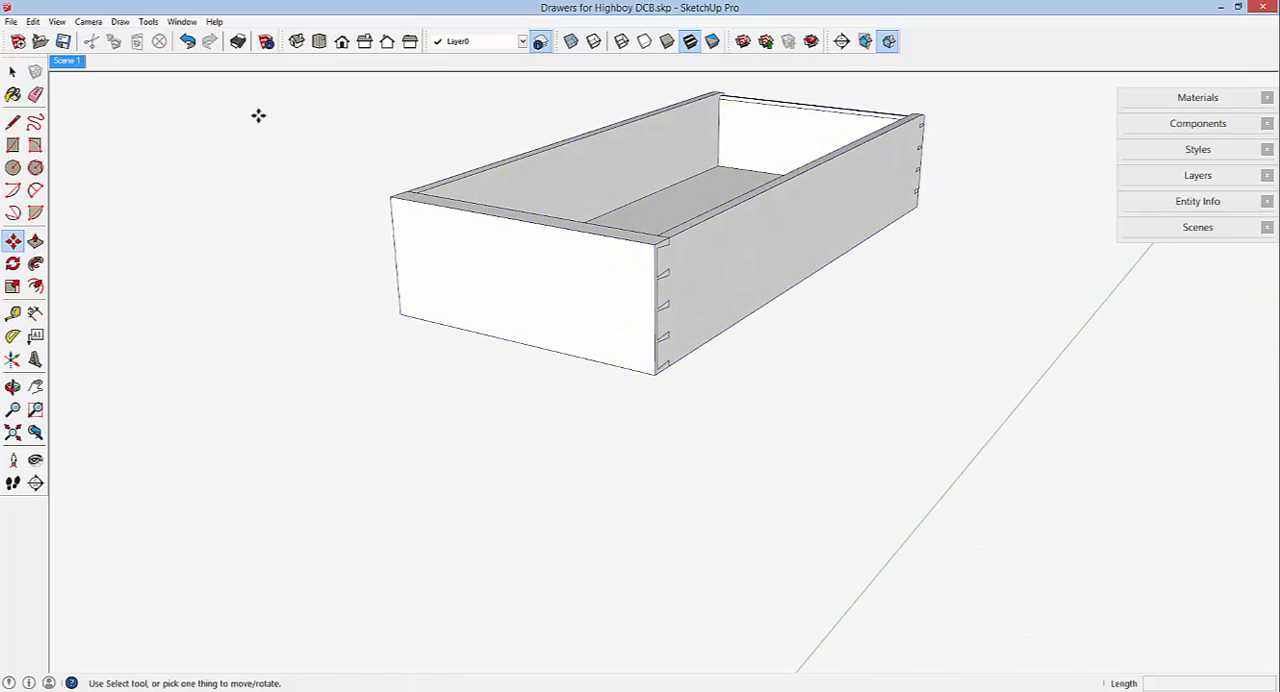
Return to Scene 1 and open the left drawer in the highboy base and its drawer front component for editing.
click(66, 61)
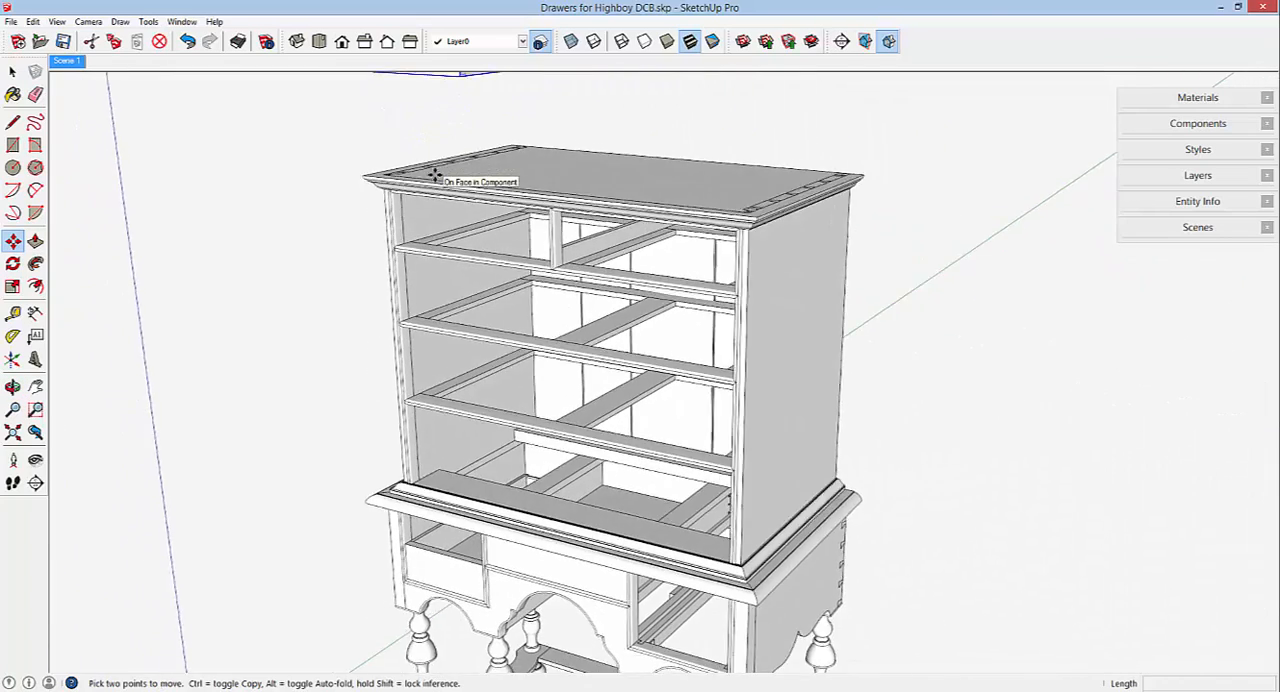
scroll(383, 403, up, 5)
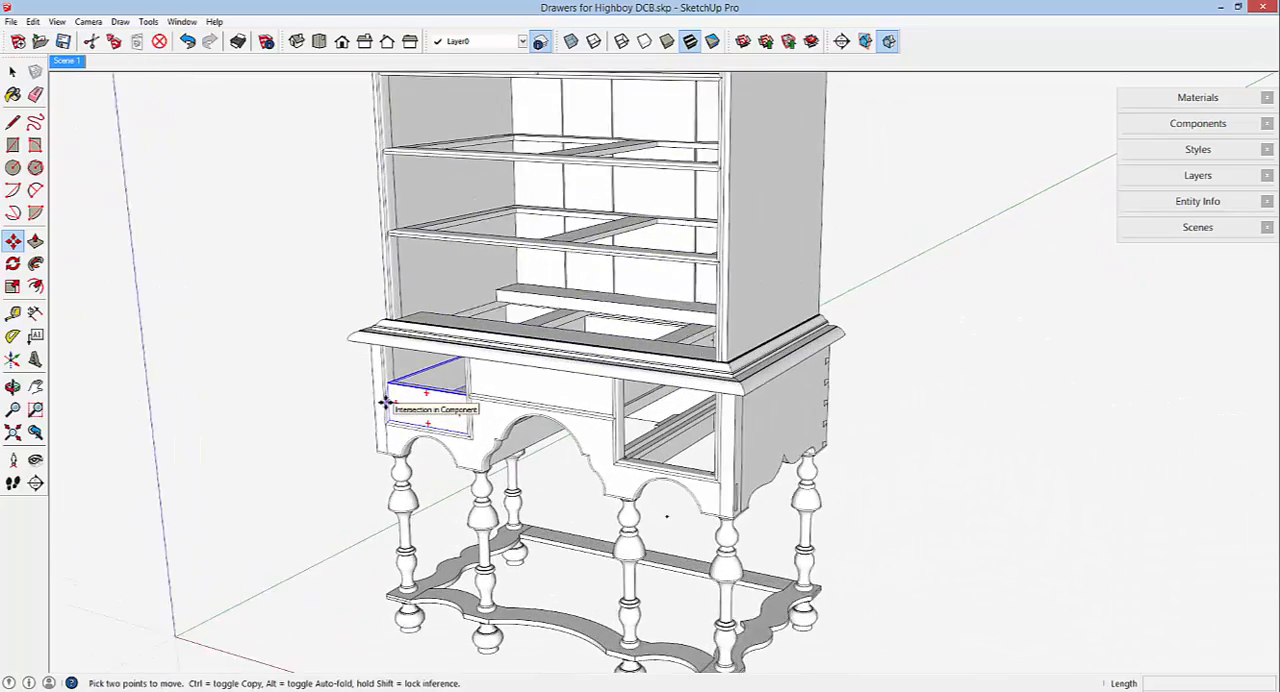
scroll(385, 403, up, 8)
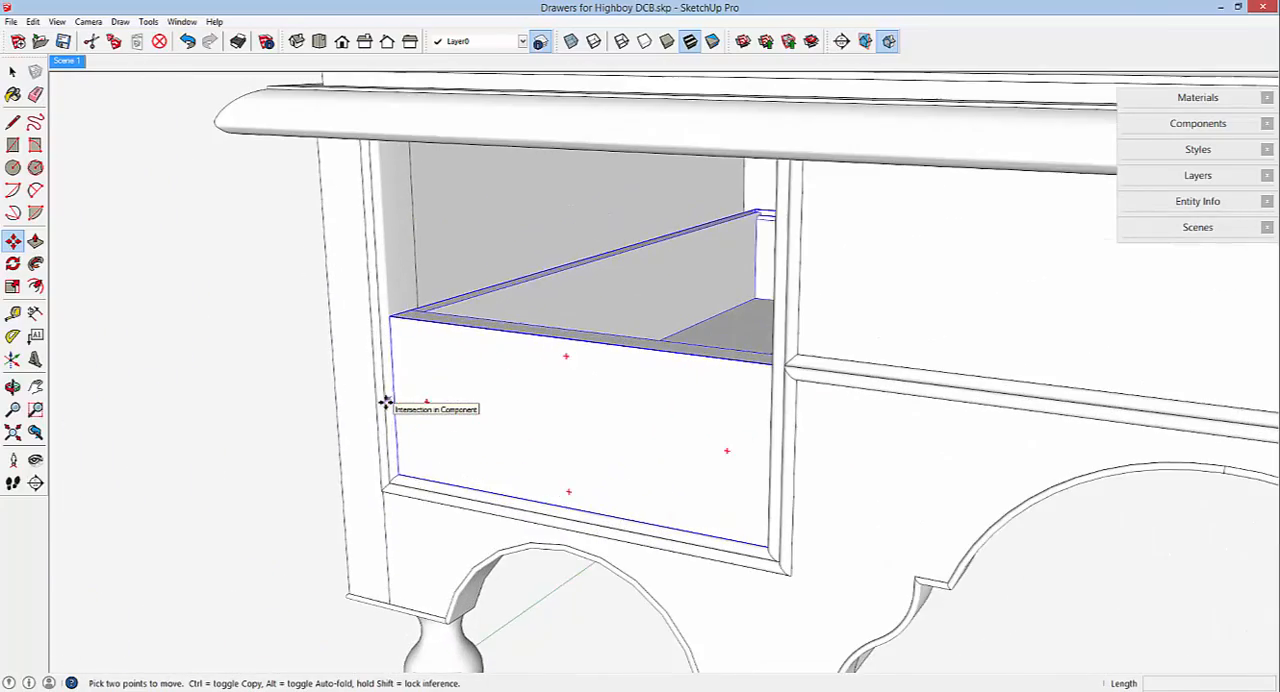
middle_drag(409, 403, 549, 363)
right_click(696, 353)
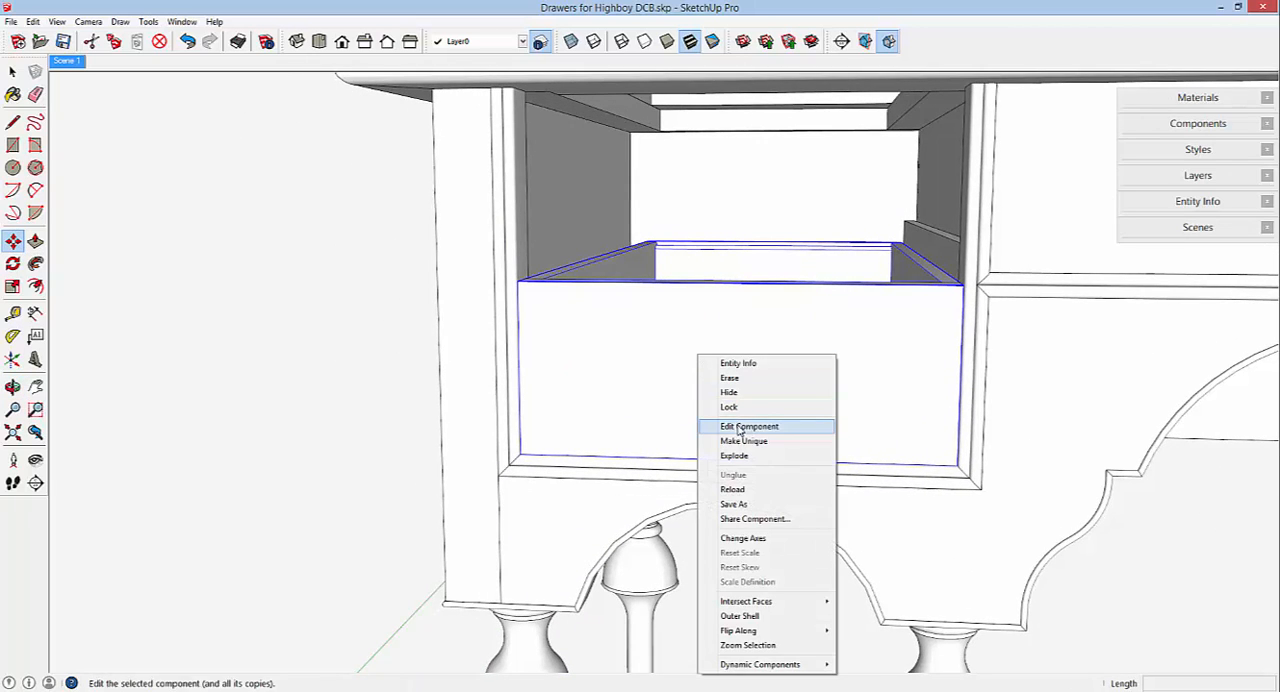
click(737, 423)
right_click(718, 349)
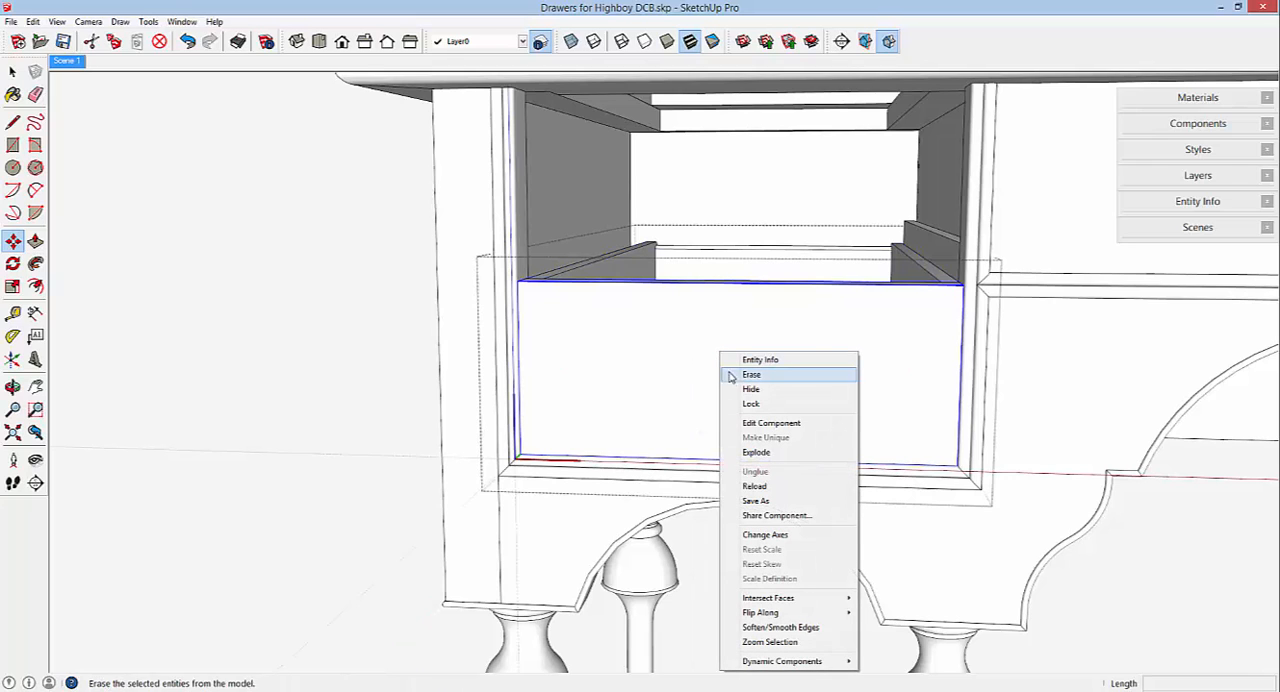
click(758, 424)
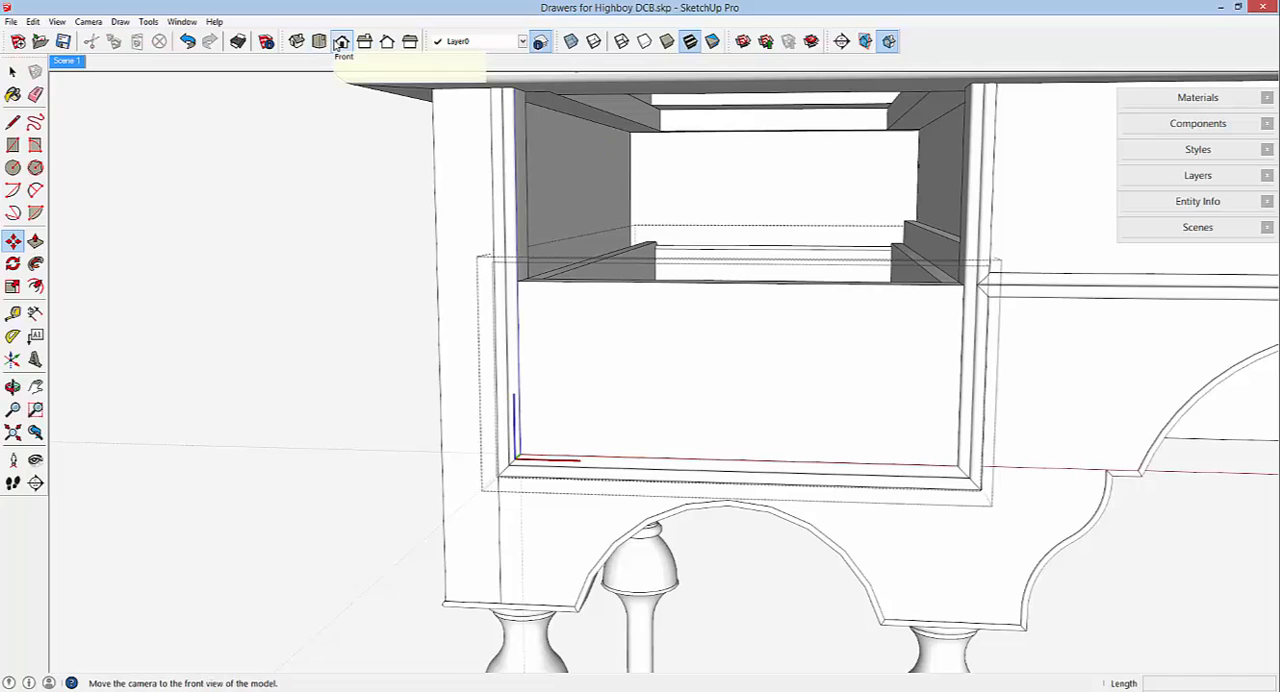
Show the left drawer opening in a front view with parallel projection and X-ray transparency.
click(341, 42)
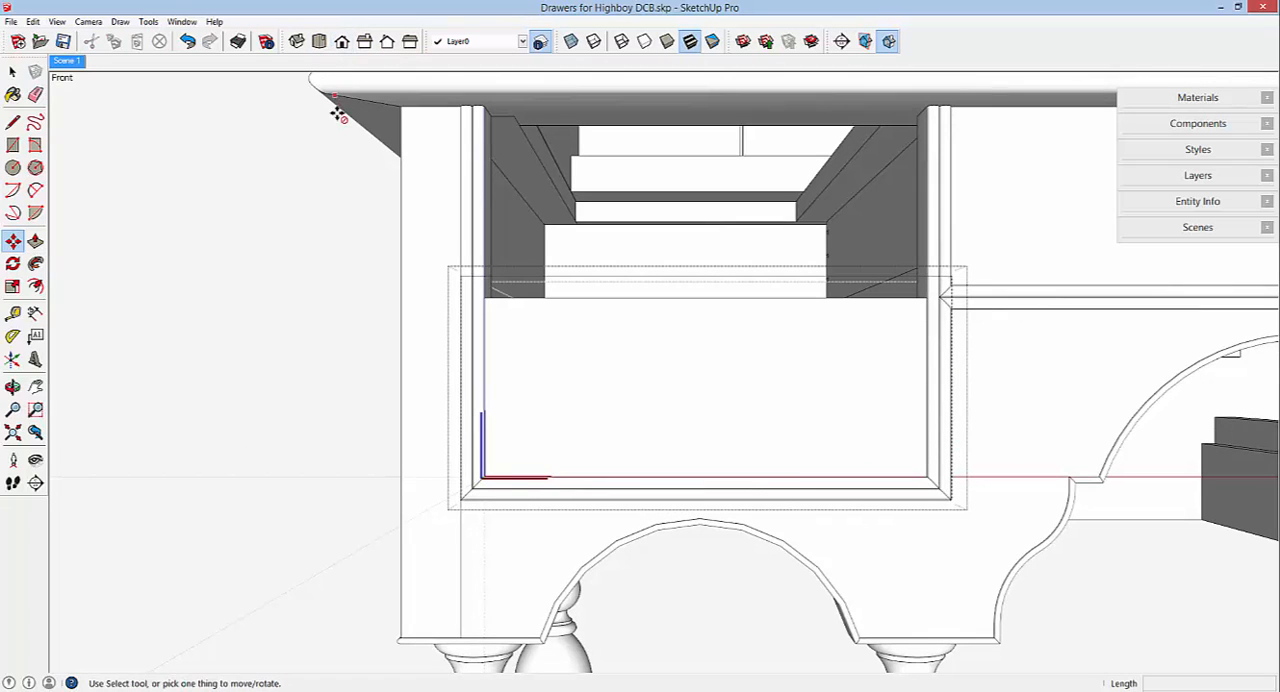
click(88, 21)
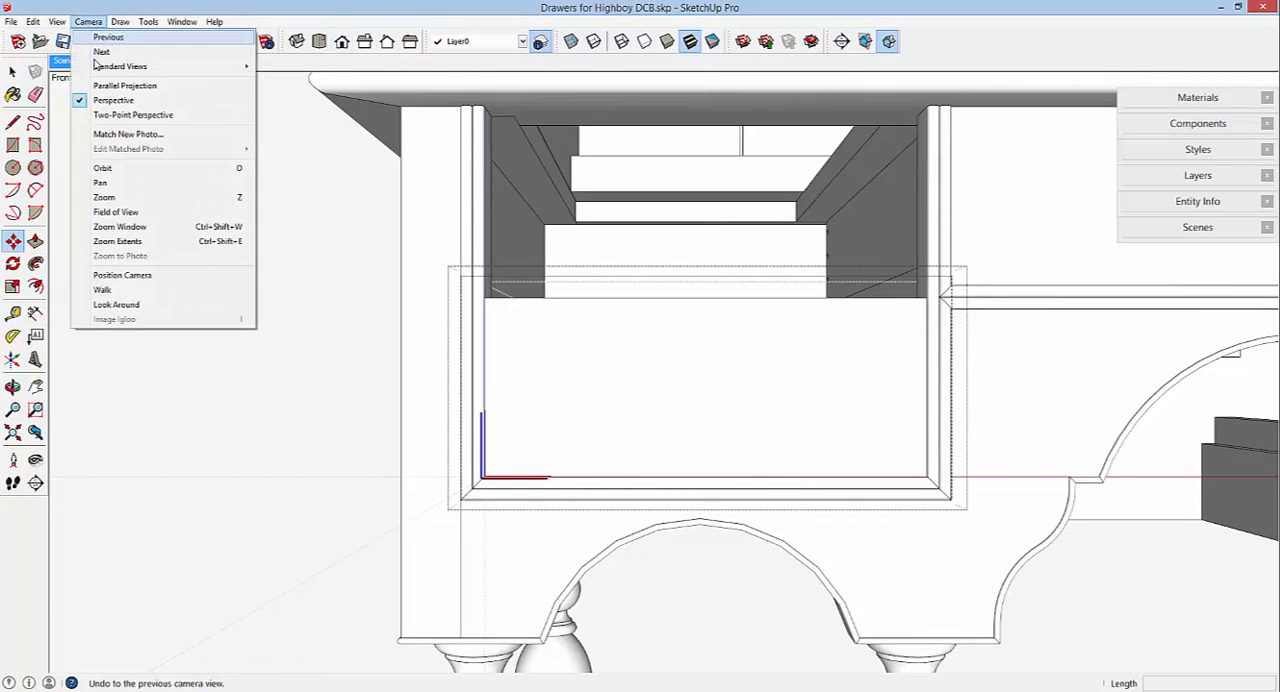
click(107, 87)
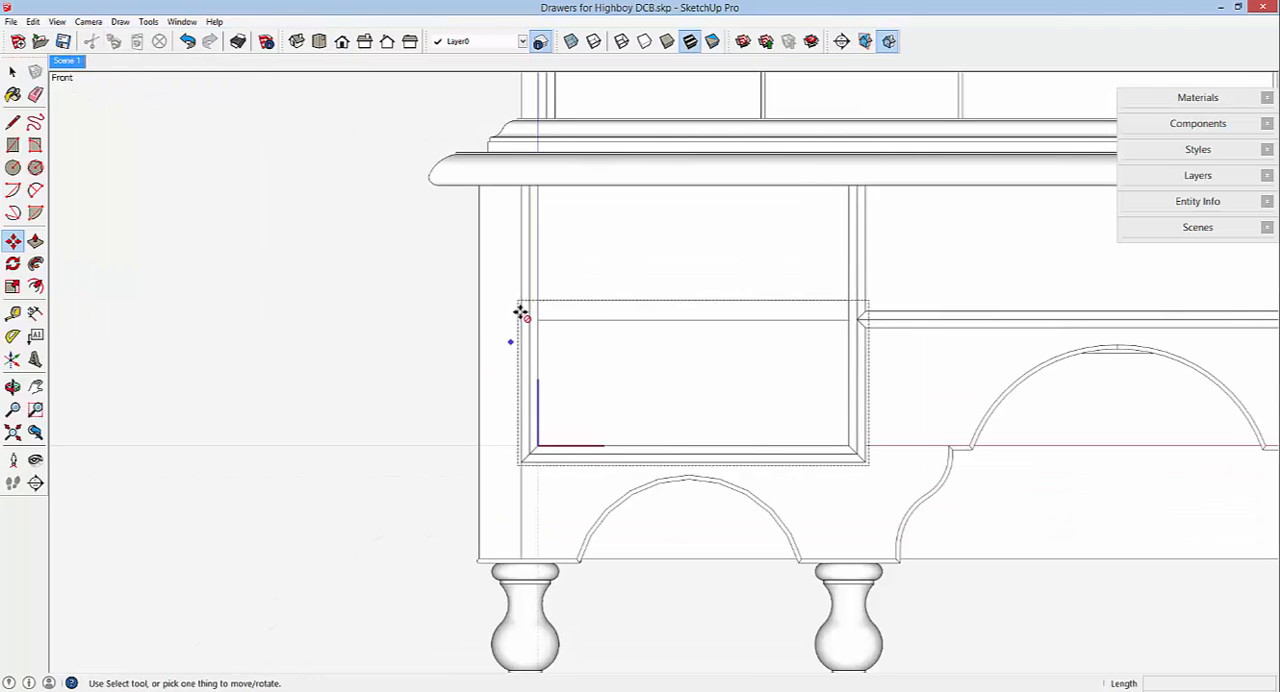
click(571, 41)
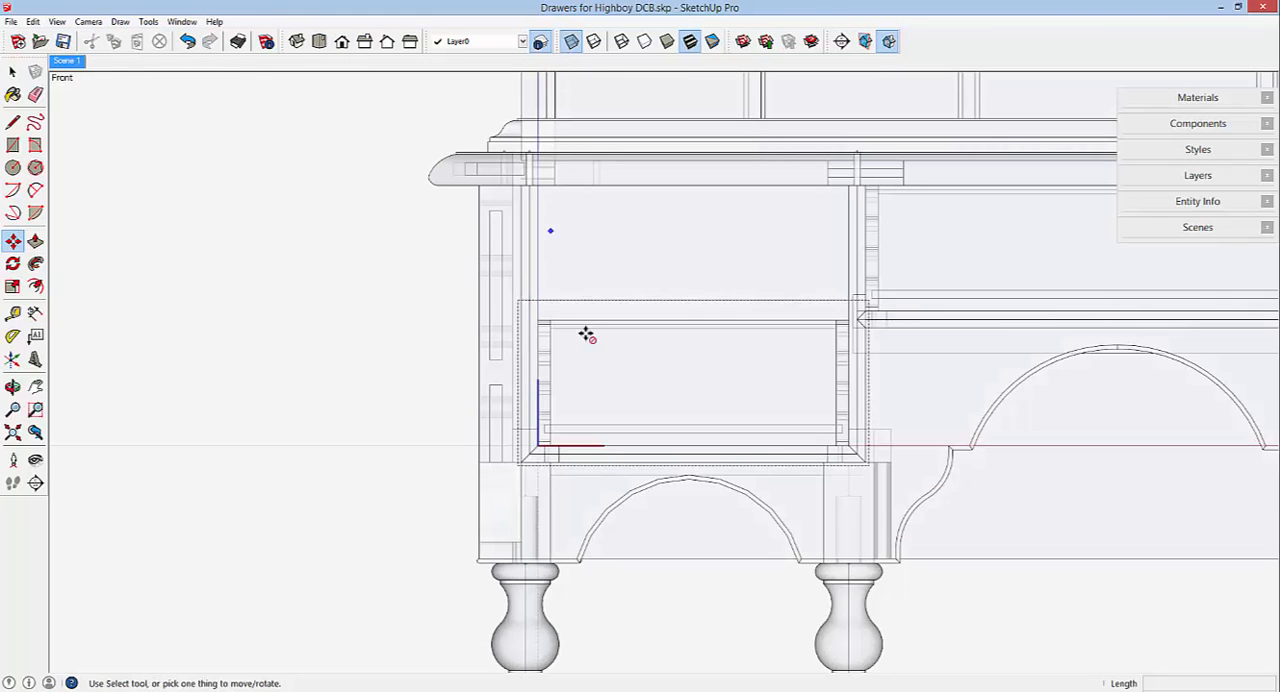
scroll(594, 341, up, 1)
scroll(594, 341, up, 2)
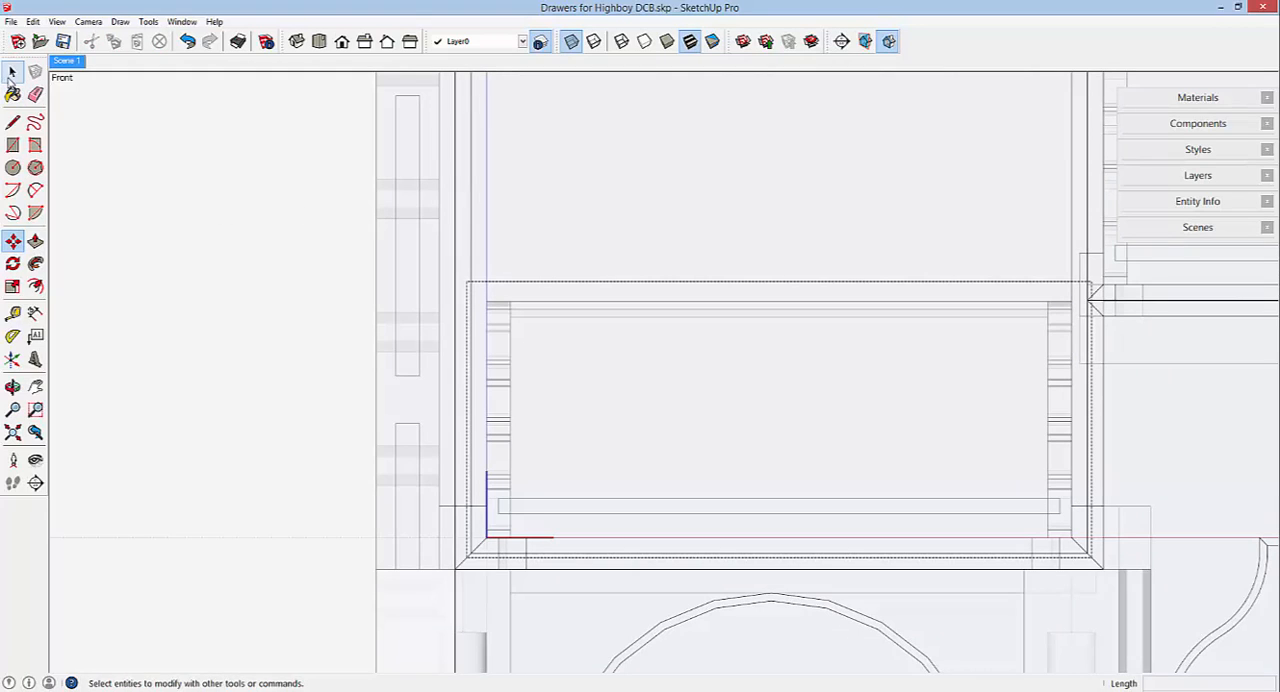
Heighten the drawer front by moving its top edges straight up about 4 1/64" to the top of the drawer opening.
click(12, 71)
mouse_move(430, 250)
mouse_down()
mouse_move(831, 334)
mouse_move(1089, 337)
mouse_move(1111, 351)
mouse_up()
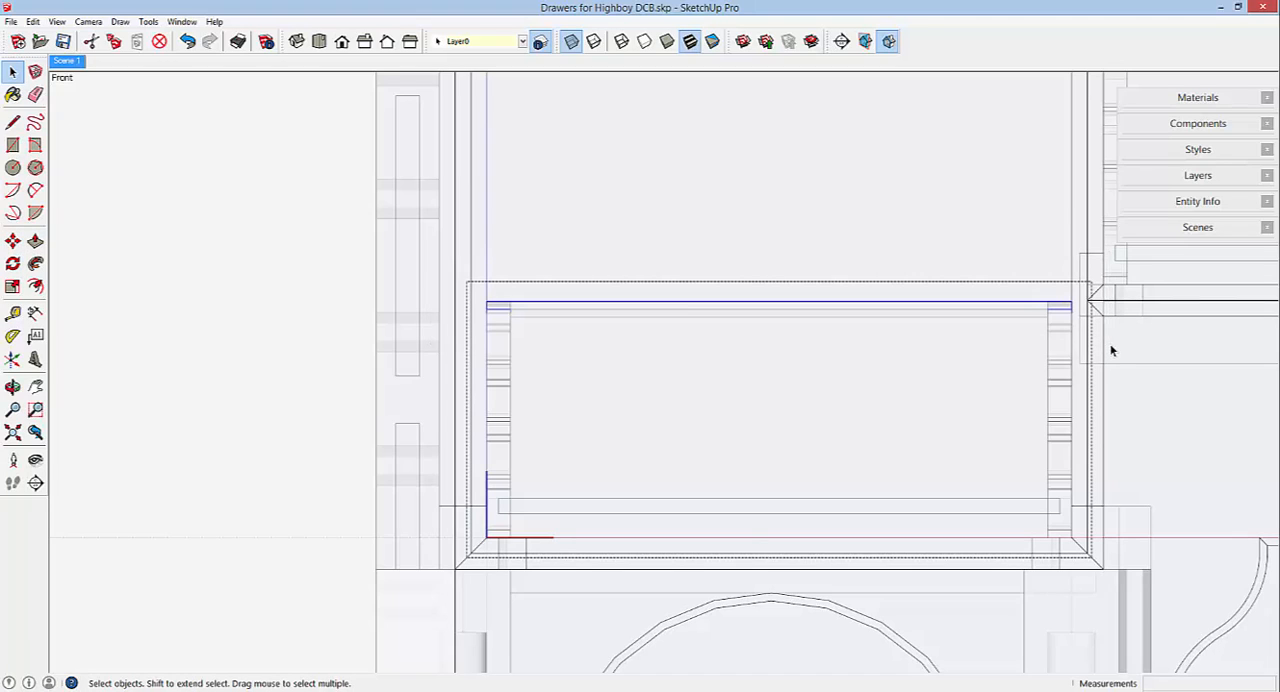
click(13, 241)
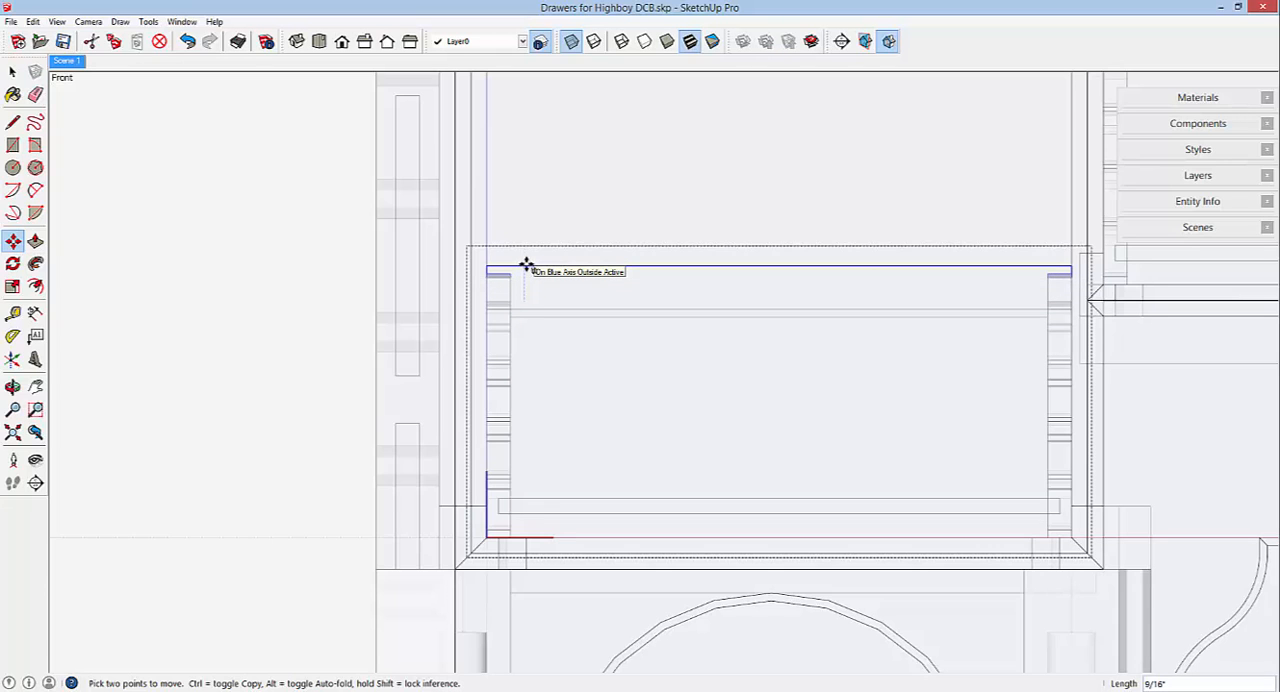
scroll(523, 265, down, 2)
scroll(538, 323, down, 1)
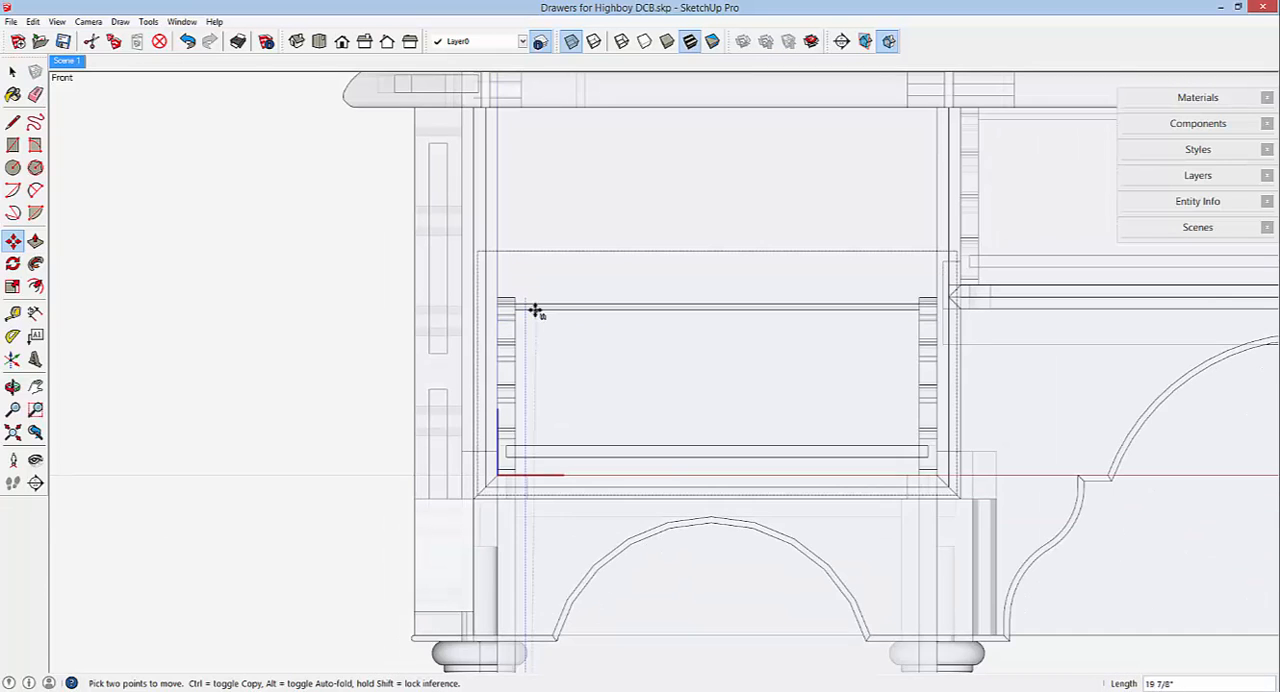
middle_drag(534, 309, 534, 294)
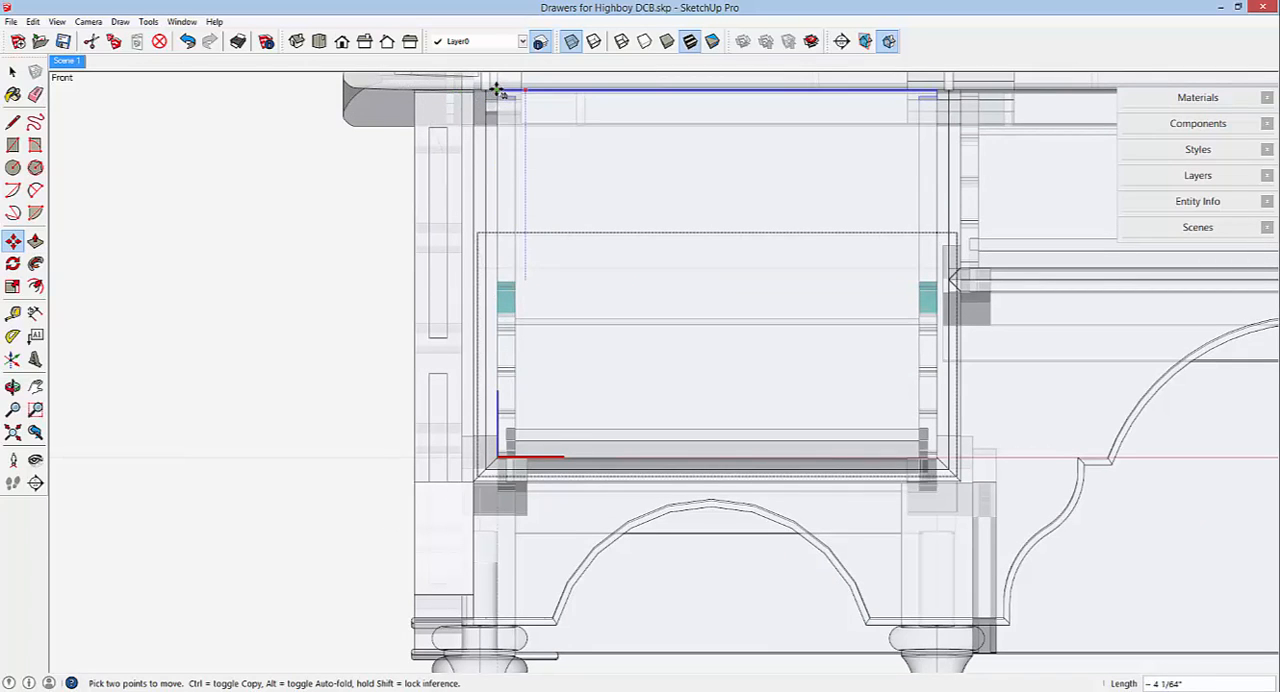
scroll(496, 91, up, 2)
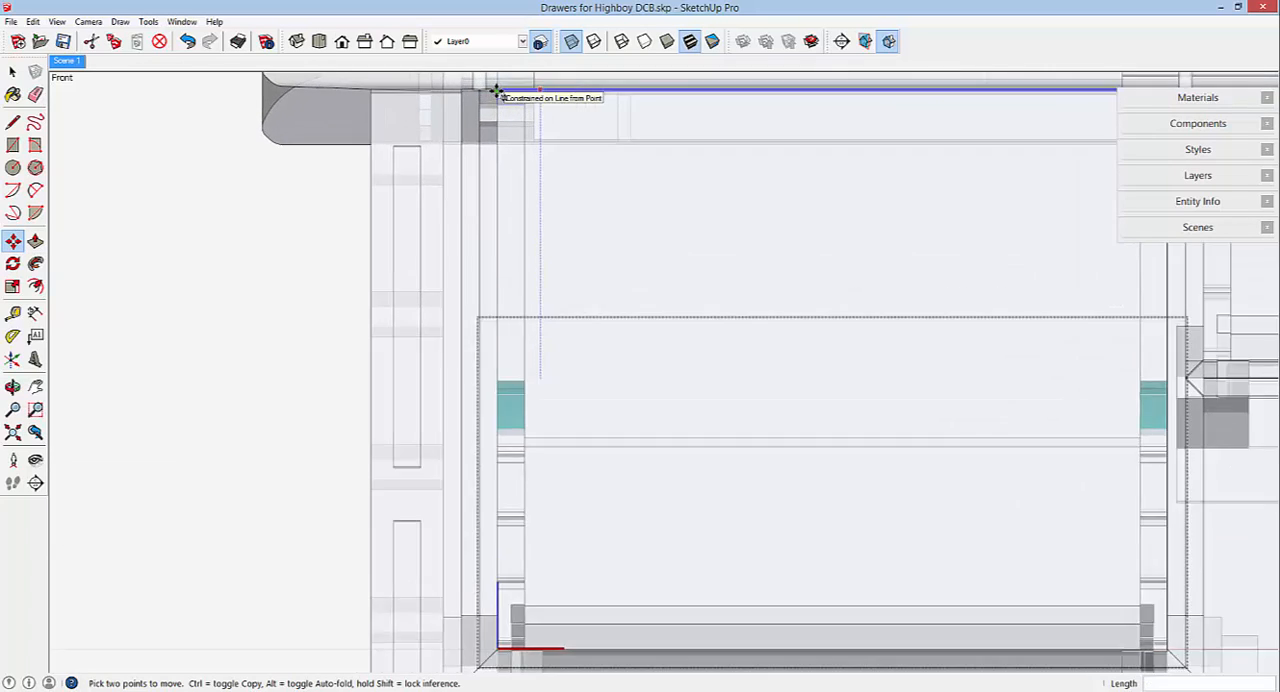
scroll(496, 91, up, 2)
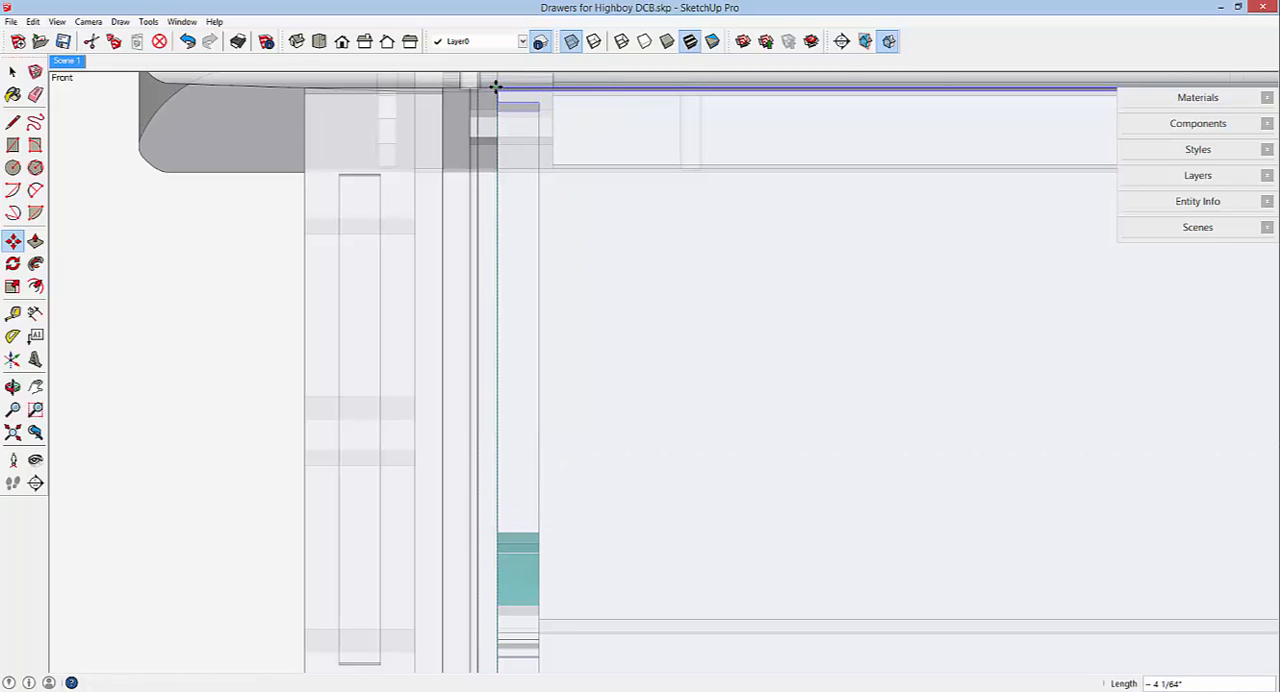
scroll(508, 206, down, 4)
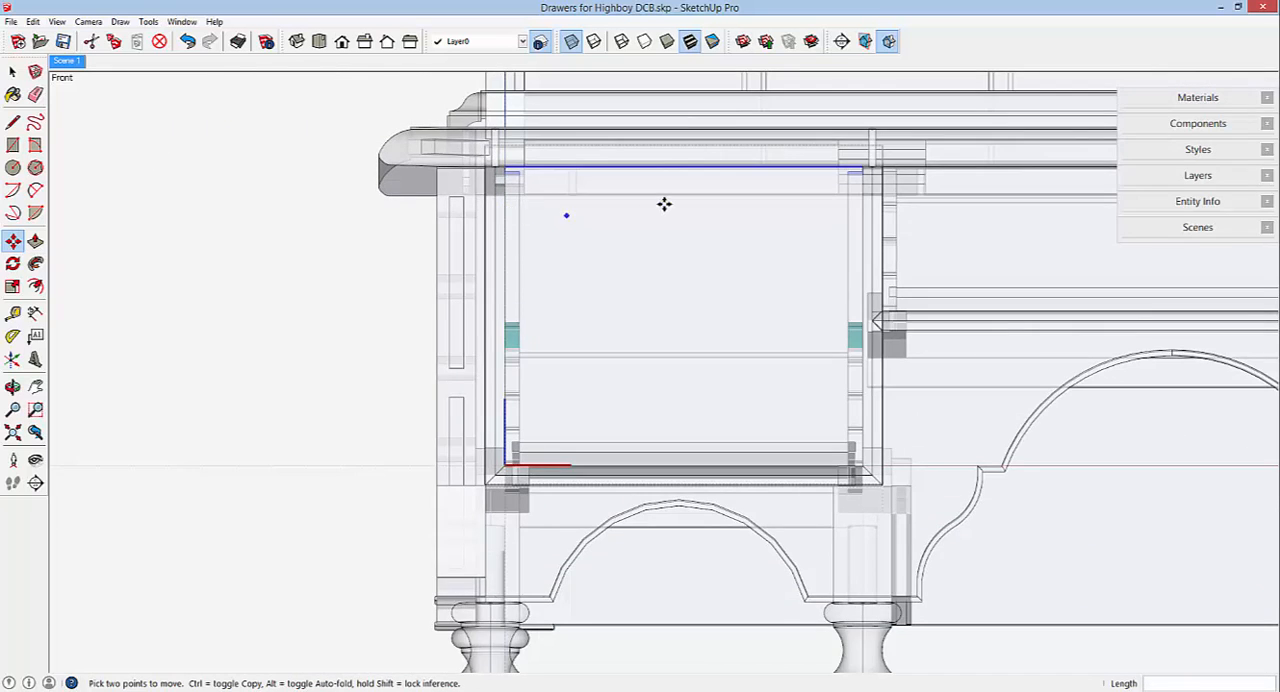
Turn off X-ray transparency and restore the perspective camera around the heightened left drawer front.
middle_drag(663, 205, 612, 240)
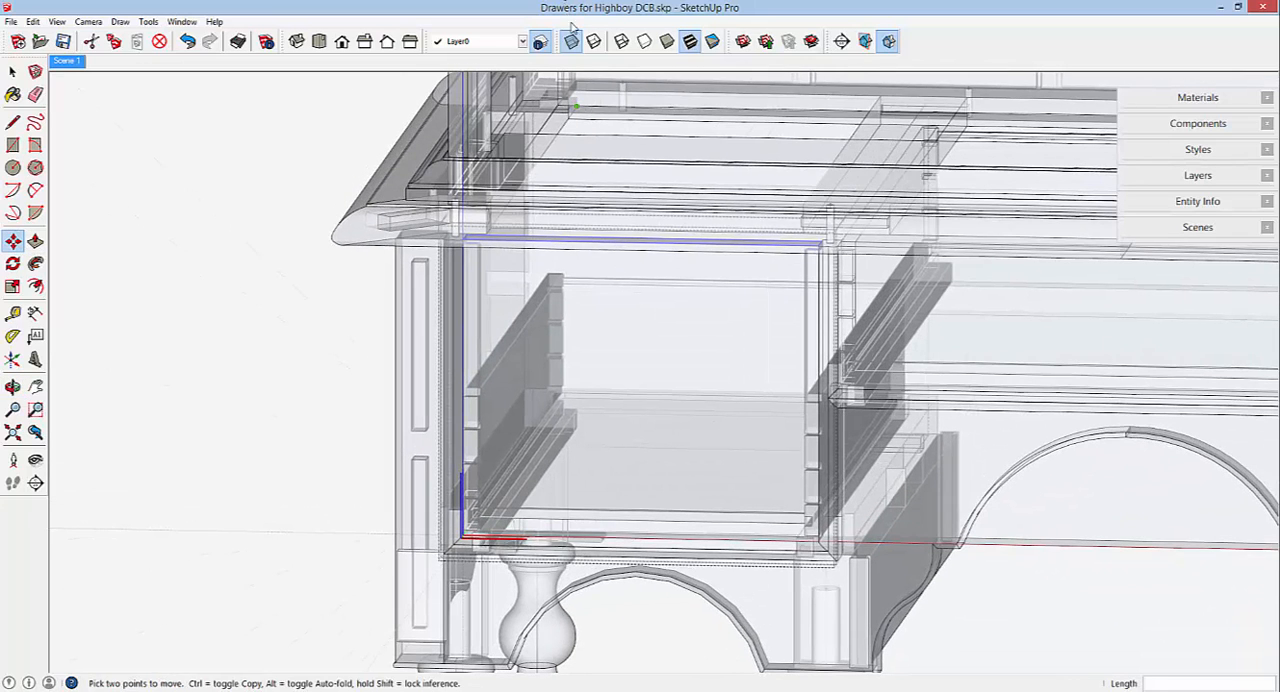
click(571, 41)
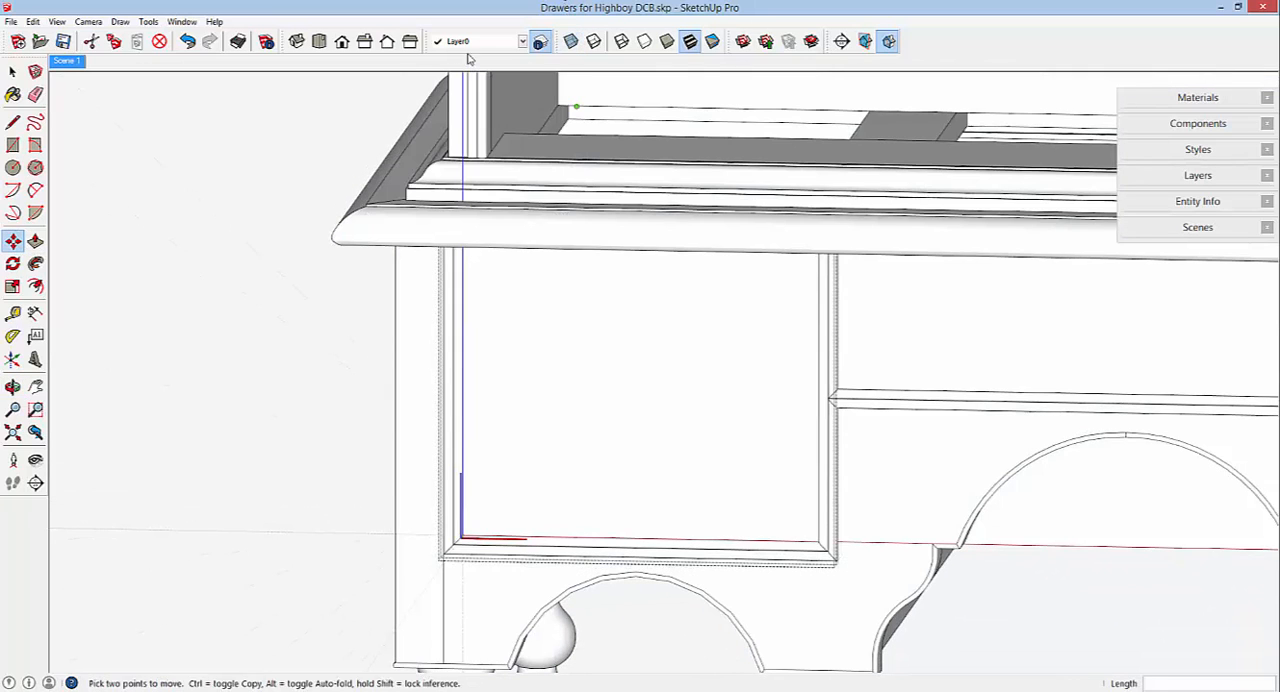
click(88, 21)
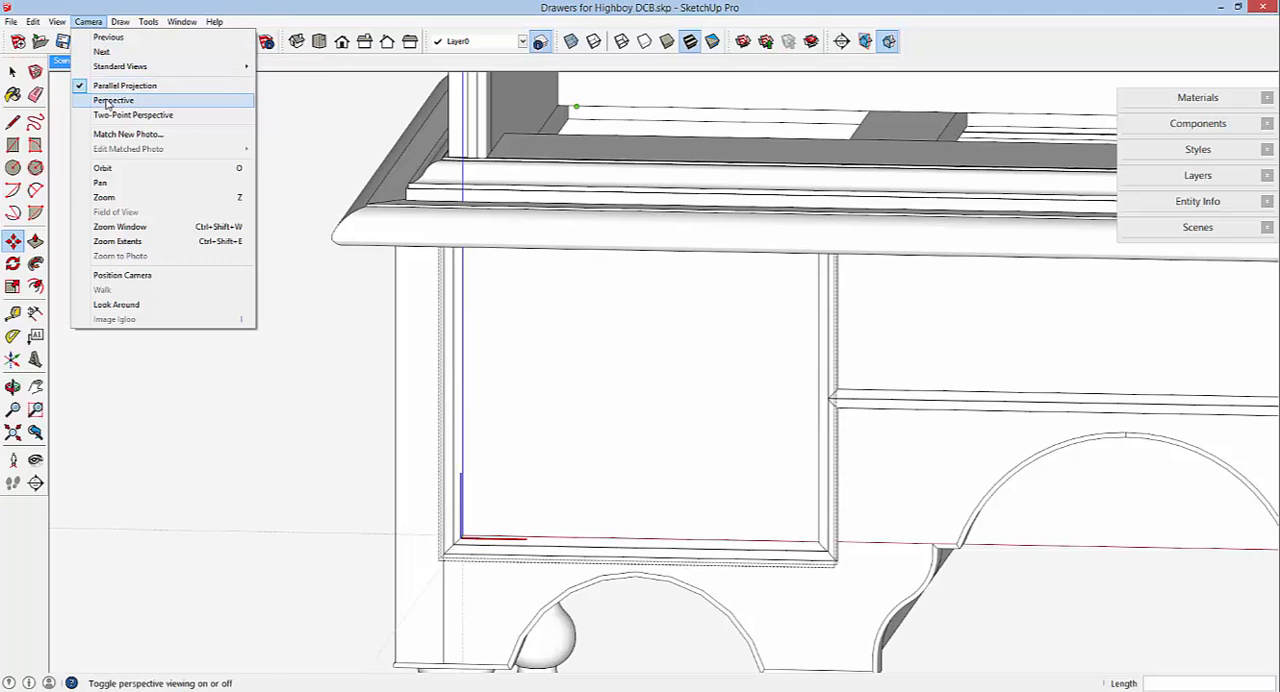
click(108, 100)
scroll(624, 486, down, 6)
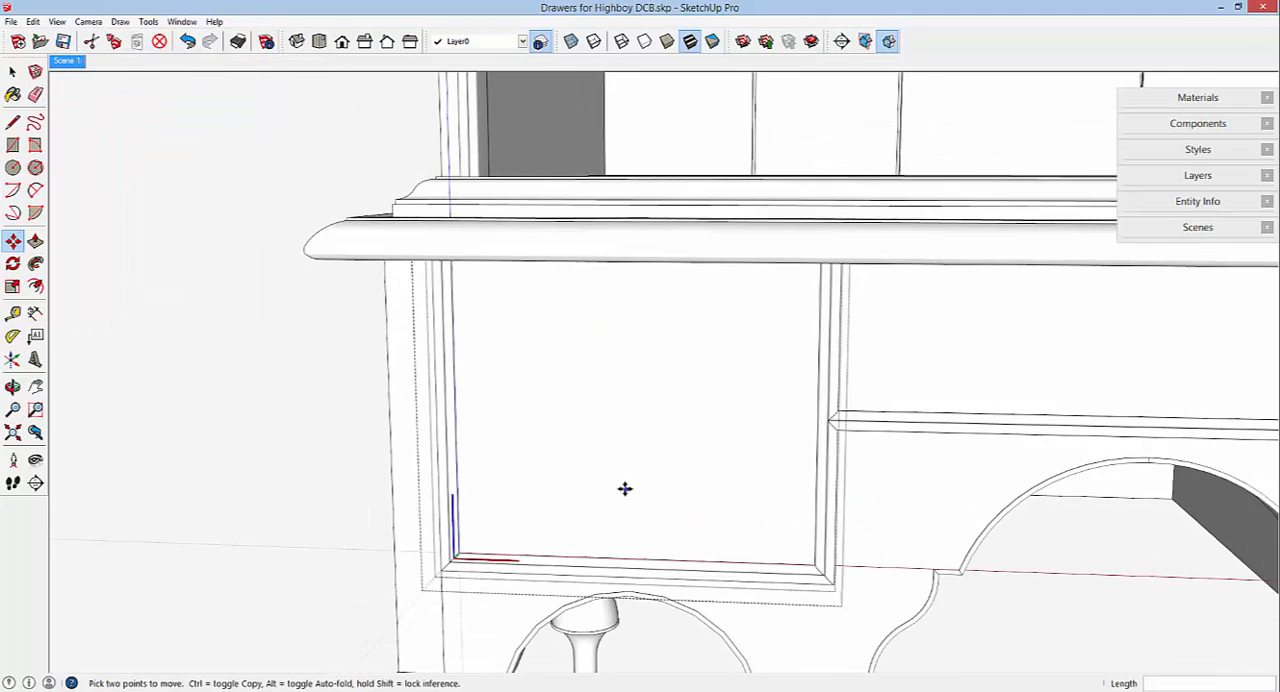
scroll(624, 489, down, 1)
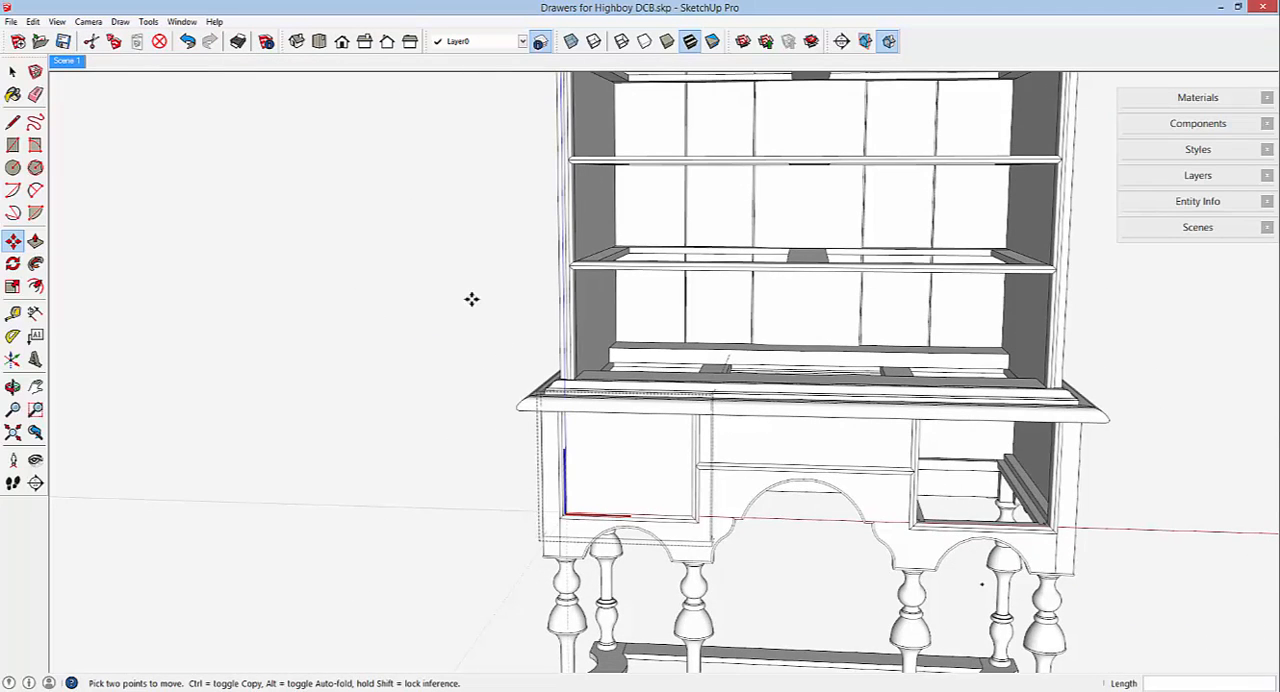
Close the drawer front component and its parent left drawer component.
right_click(472, 299)
click(515, 312)
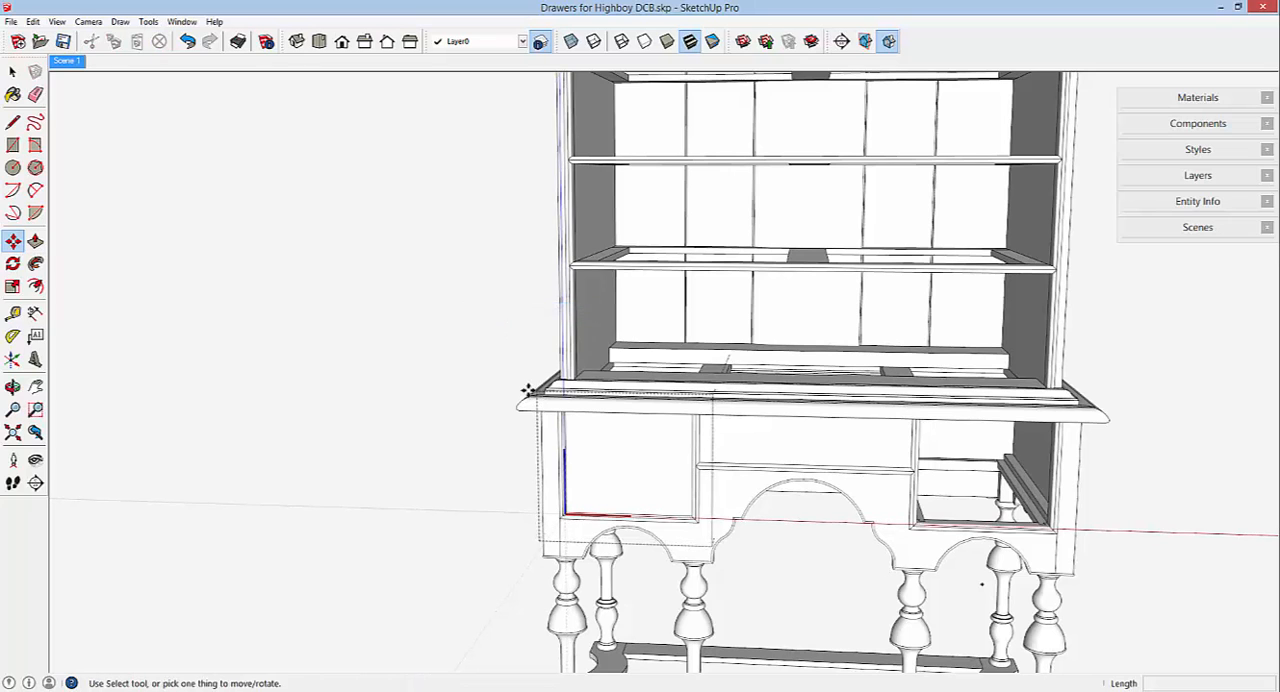
right_click(431, 295)
click(458, 304)
Open the left drawer copy above the highboy and its right side board for editing.
scroll(605, 477, down, 4)
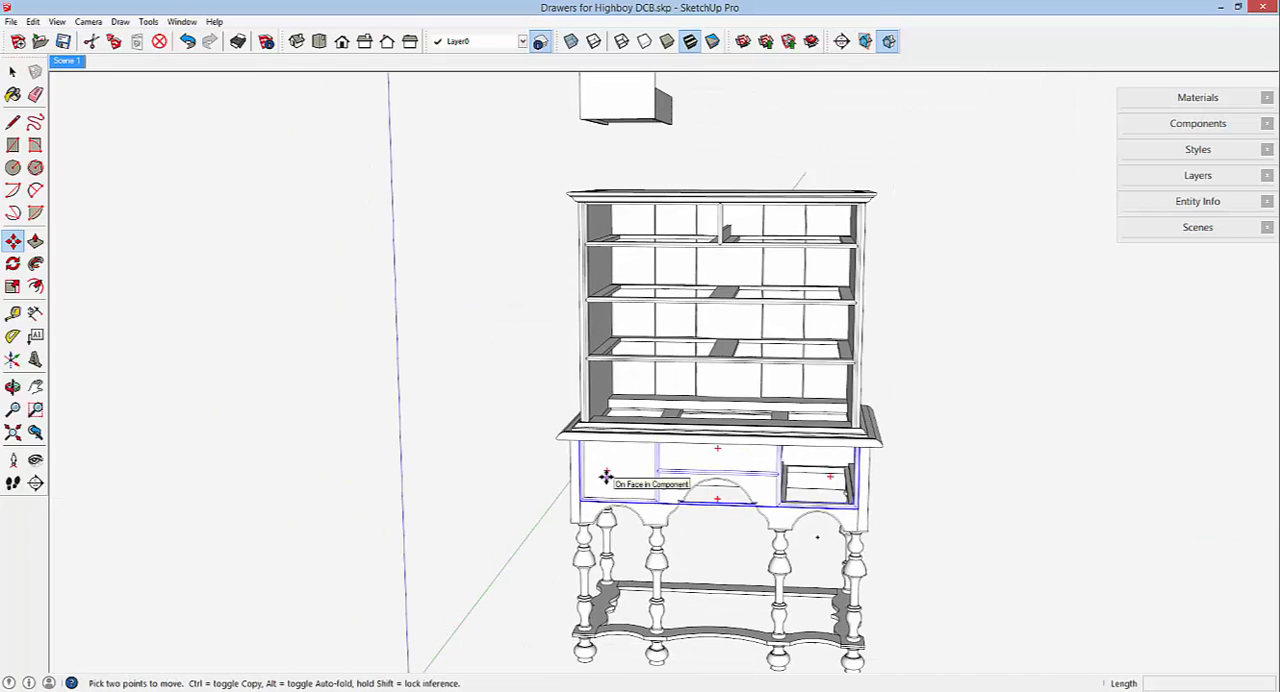
scroll(606, 477, down, 2)
scroll(633, 168, up, 2)
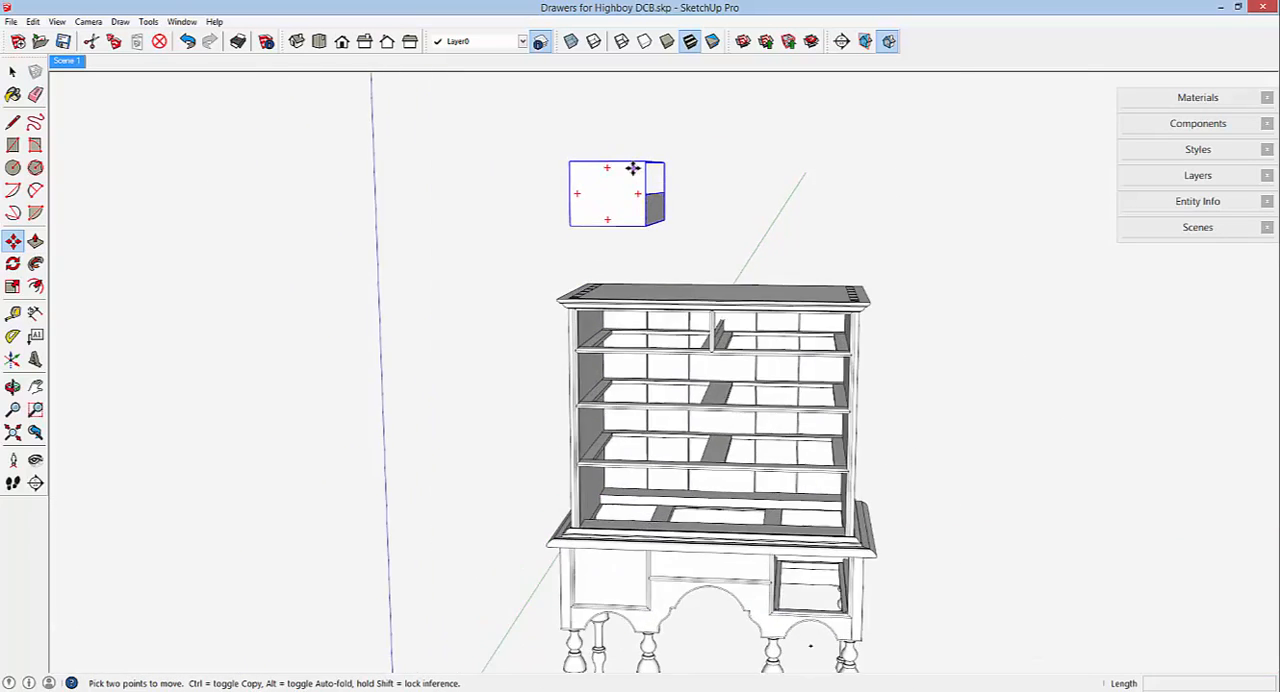
scroll(633, 170, up, 6)
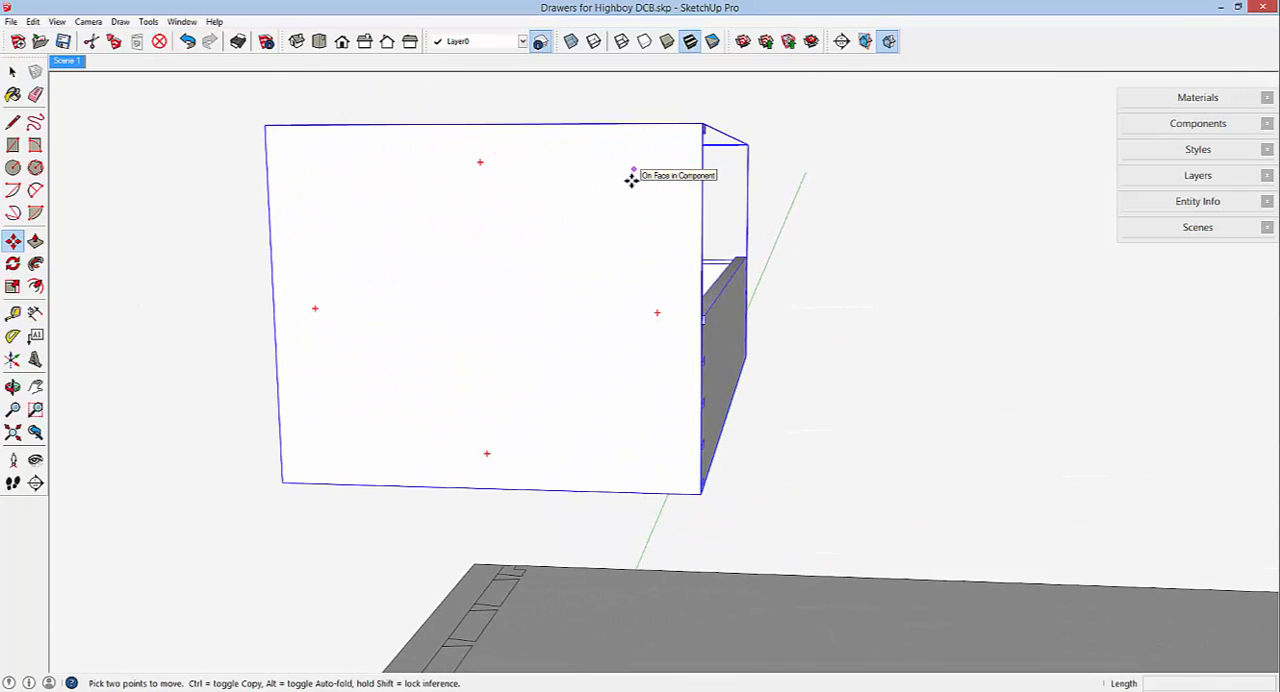
middle_drag(631, 180, 440, 213)
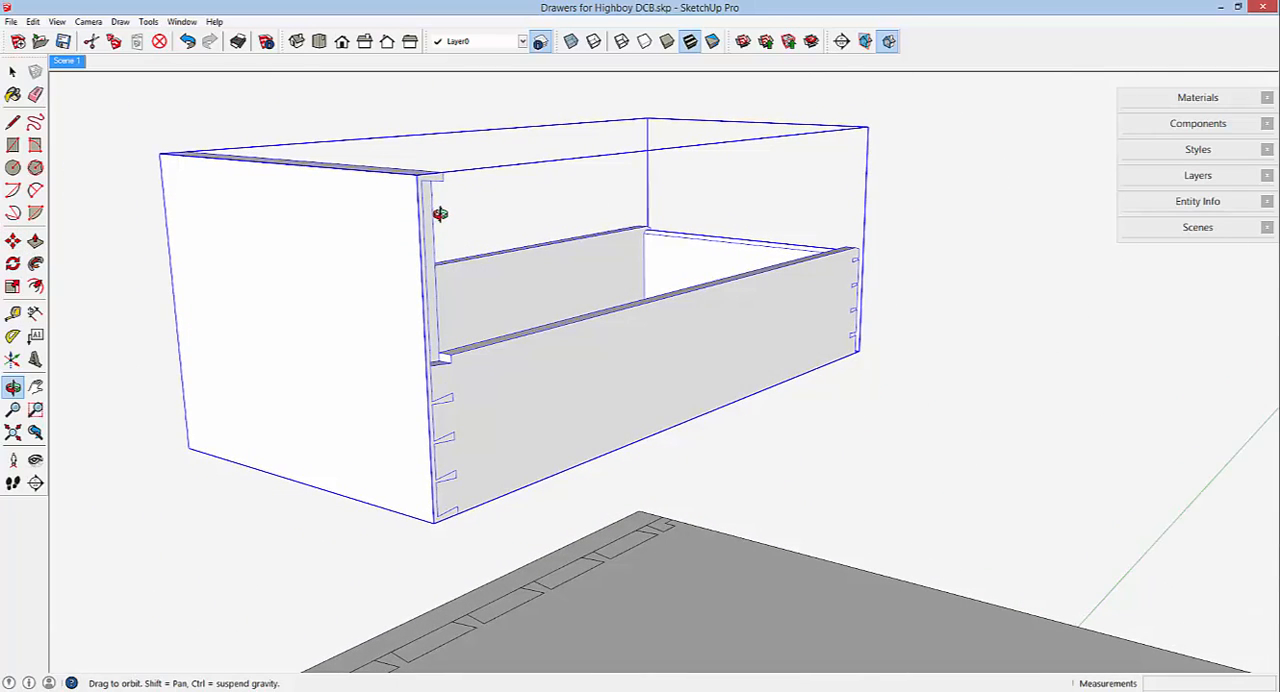
scroll(790, 305, down, 3)
right_click(664, 348)
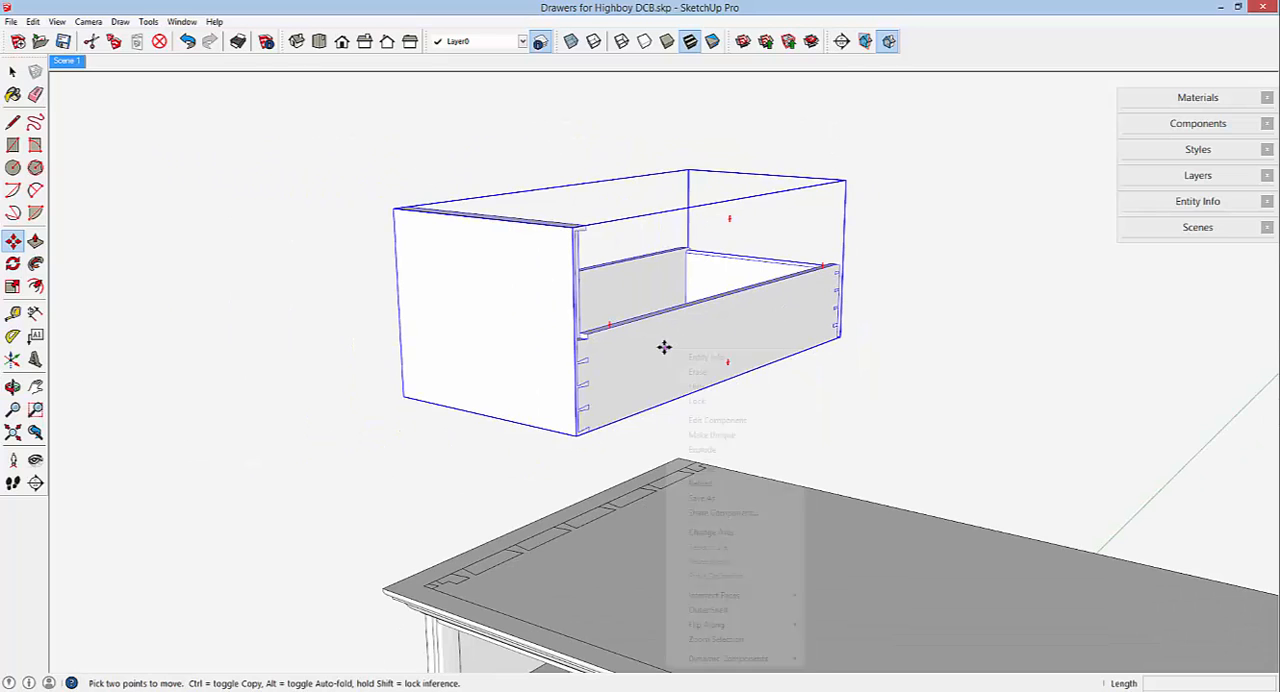
click(699, 421)
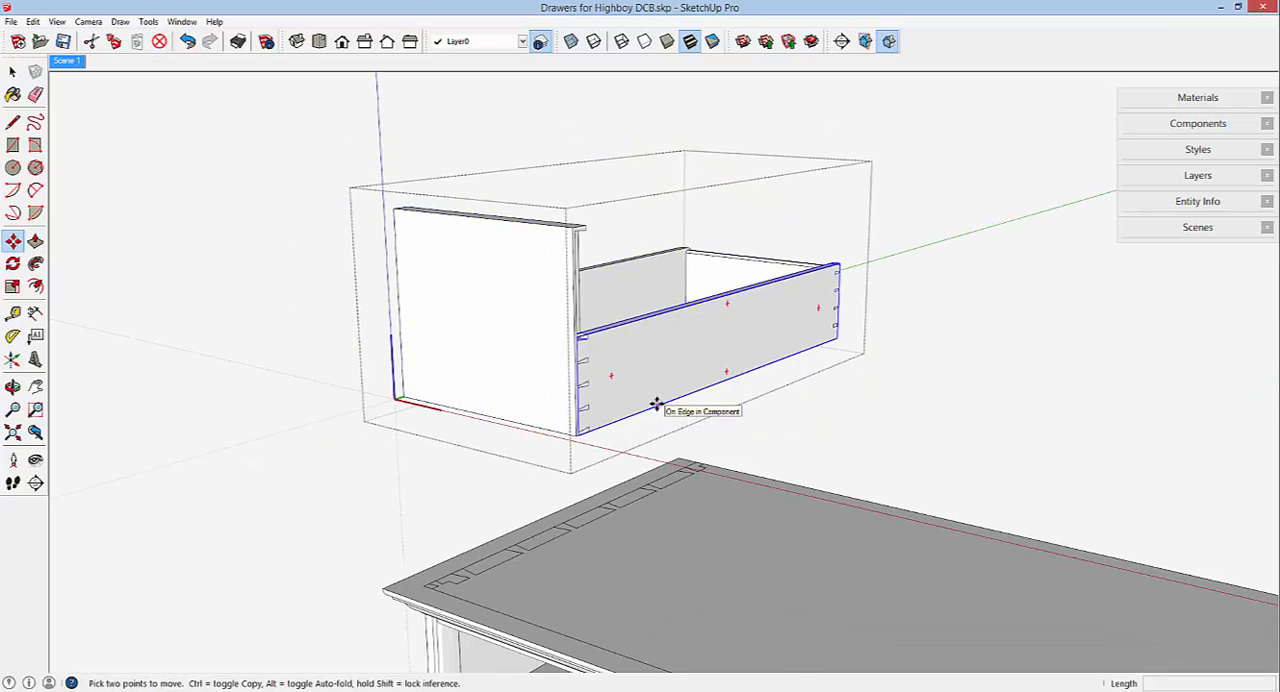
right_click(661, 367)
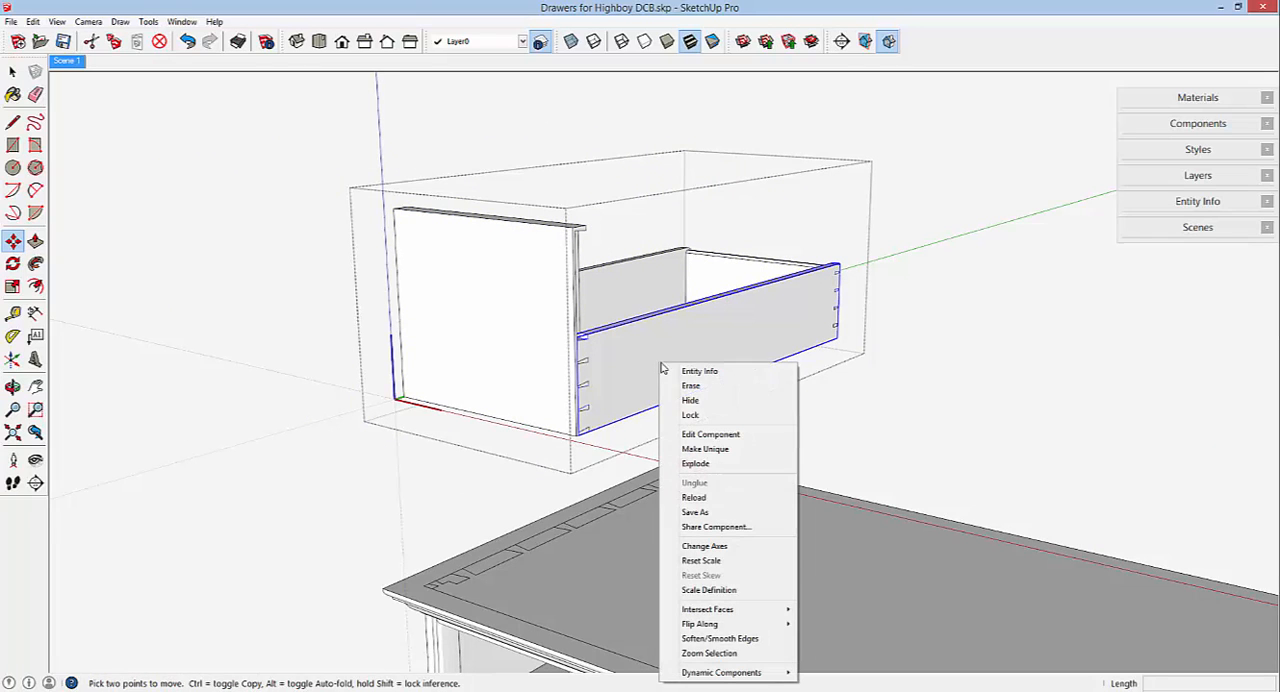
click(707, 434)
Show the open drawer side board in a right view with parallel projection.
middle_drag(706, 360, 403, 303)
key(m)
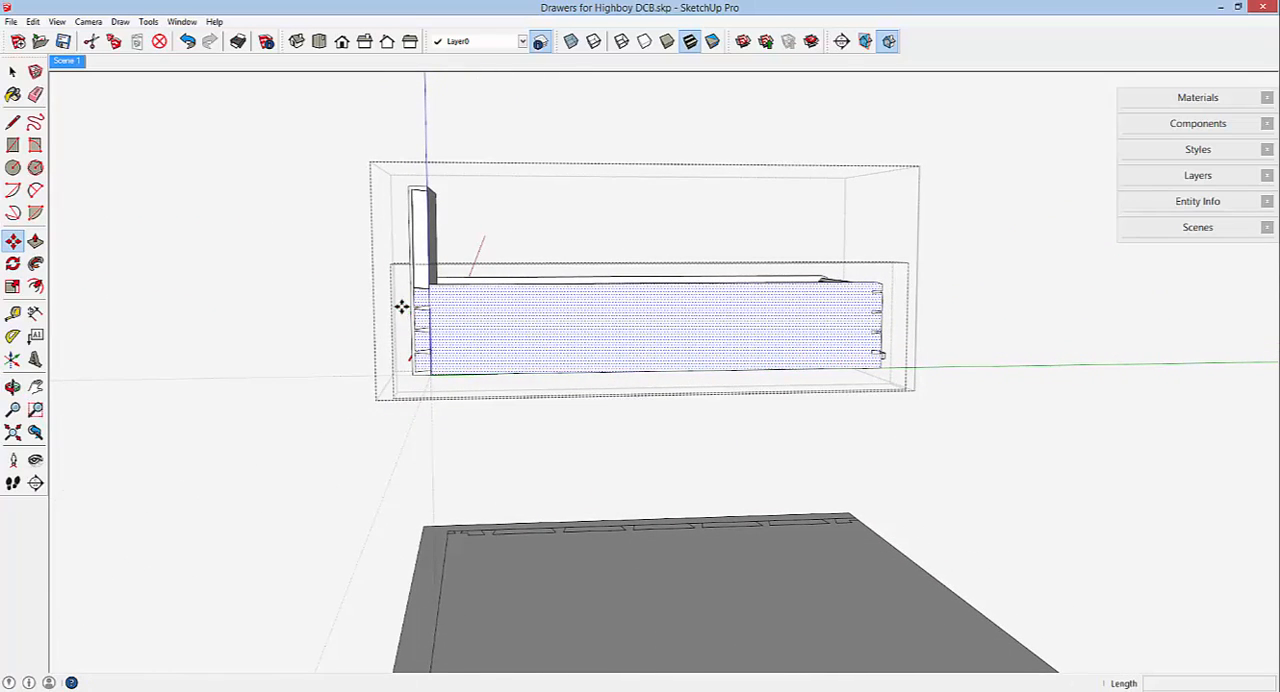
click(364, 41)
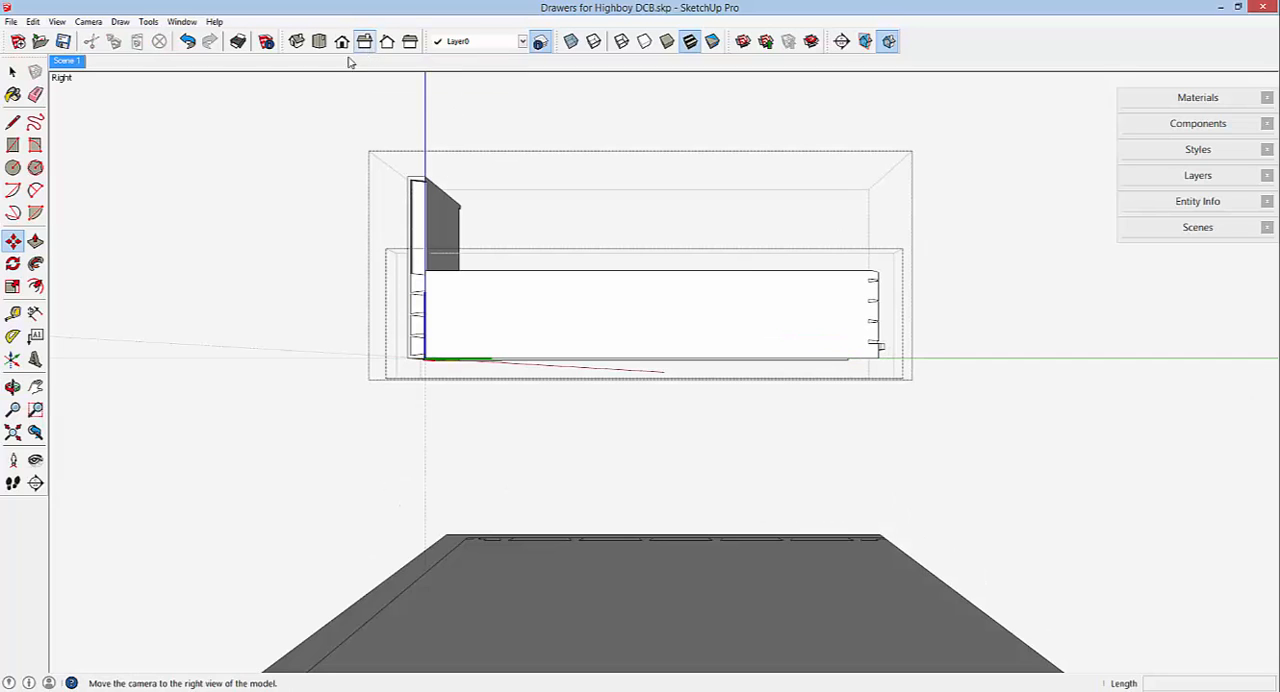
click(90, 21)
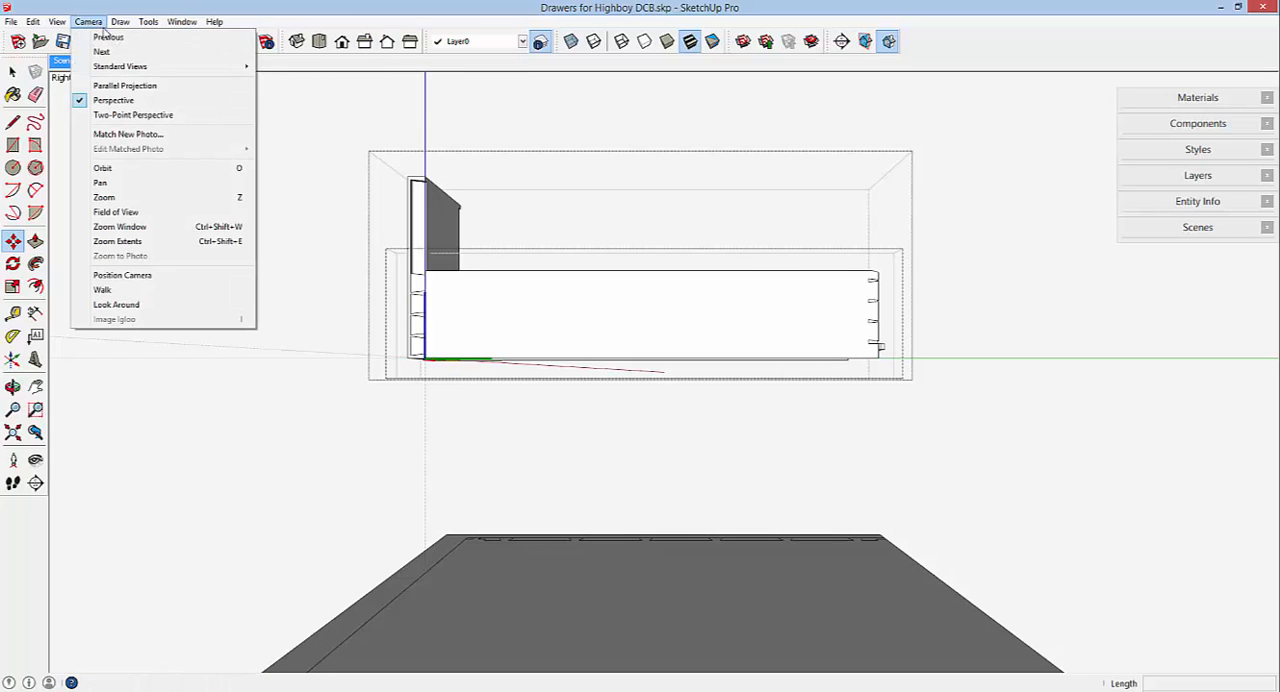
click(121, 86)
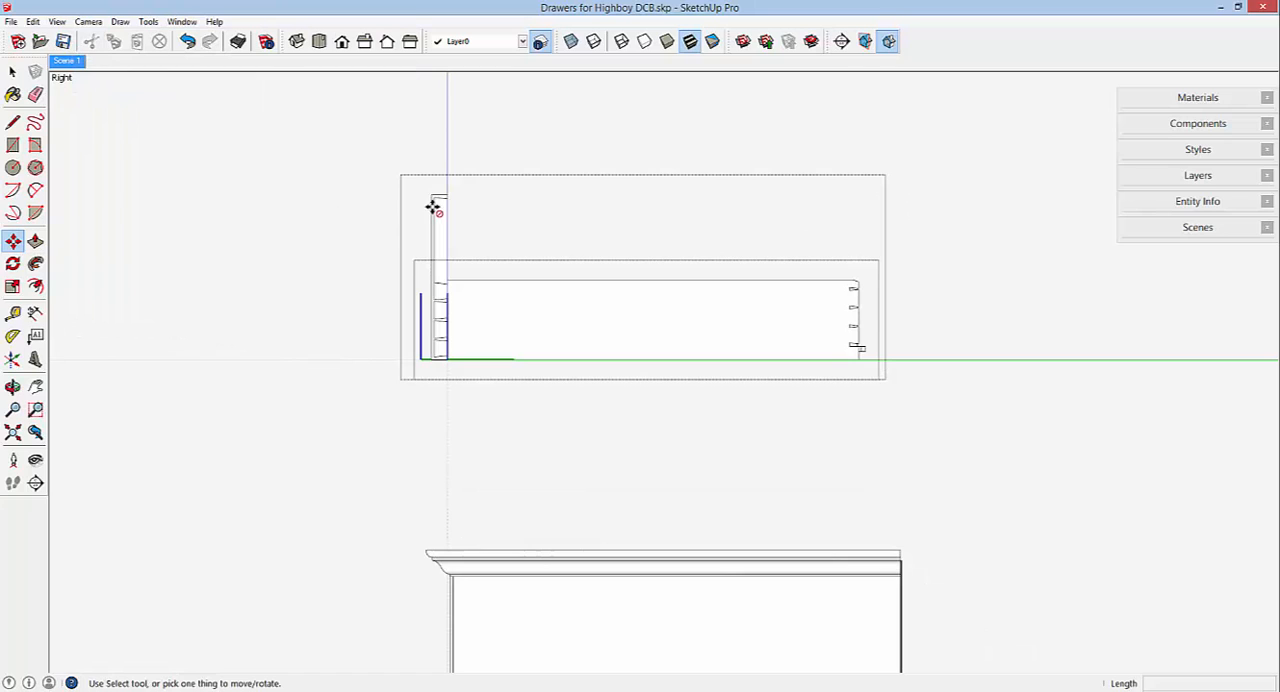
scroll(432, 207, up, 3)
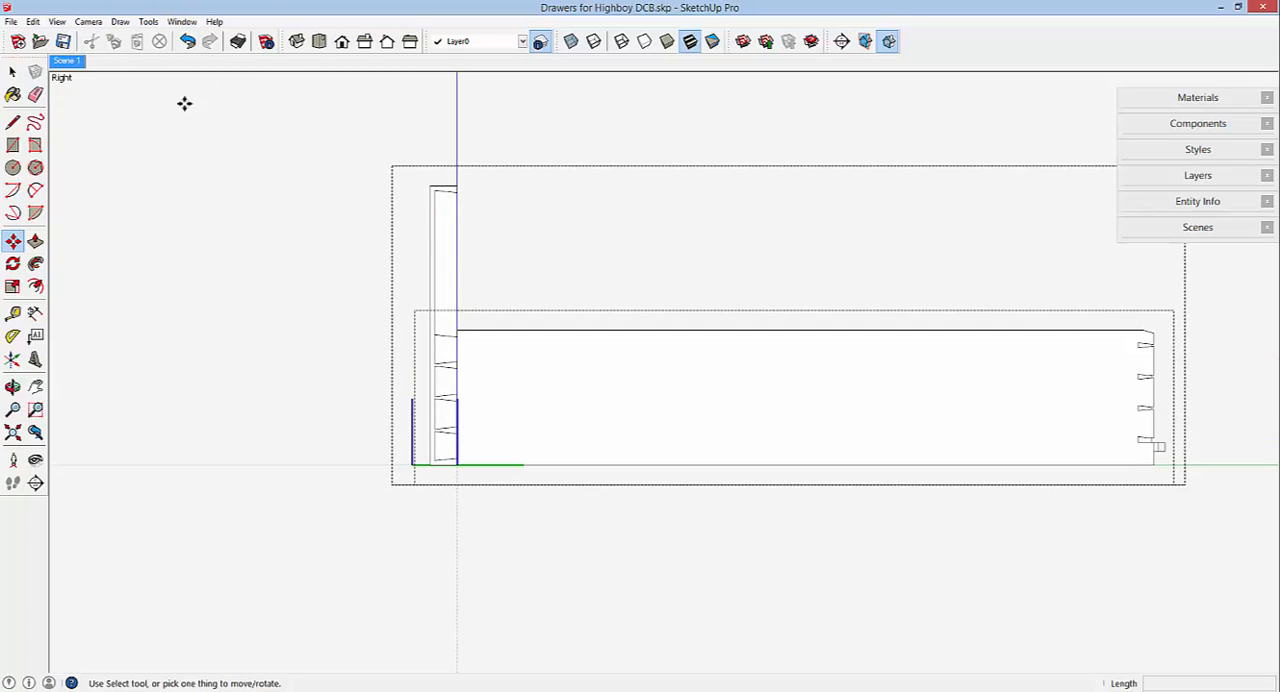
Heighten the drawer side by moving its top edges straight up about 4 1/64" to the top of the drawer front.
click(12, 71)
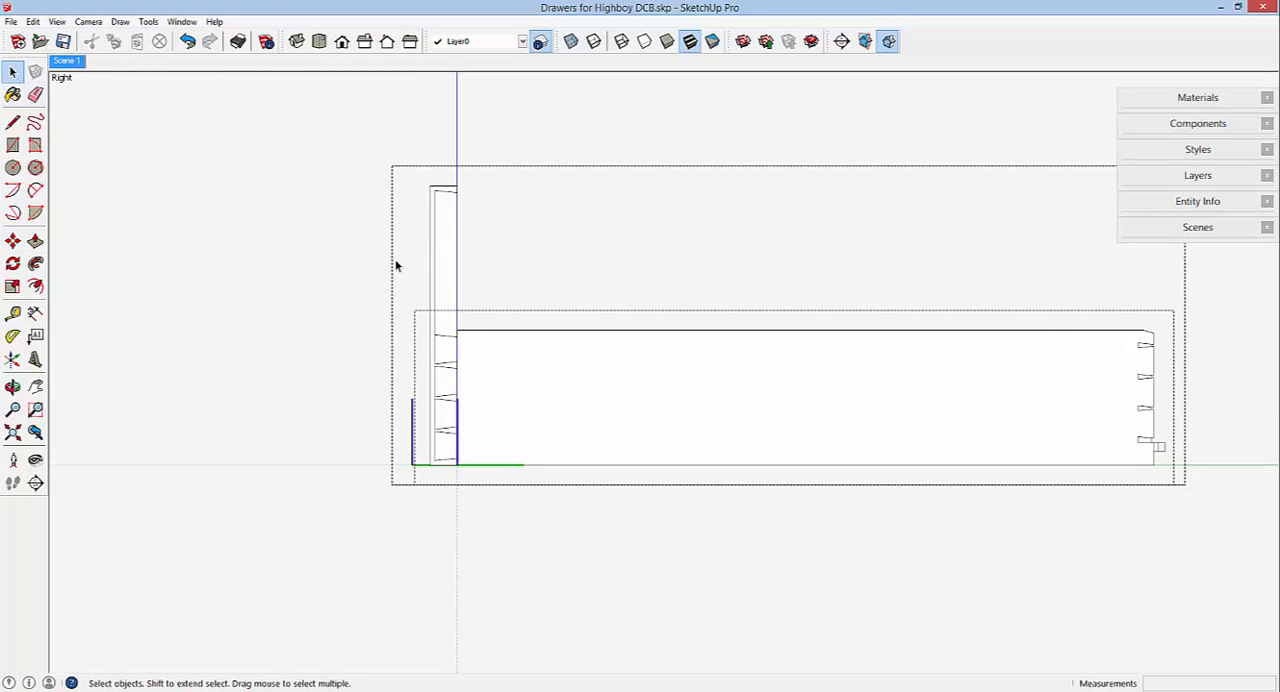
mouse_move(399, 251)
mouse_down()
mouse_move(789, 317)
mouse_move(1180, 328)
mouse_move(1209, 358)
mouse_up()
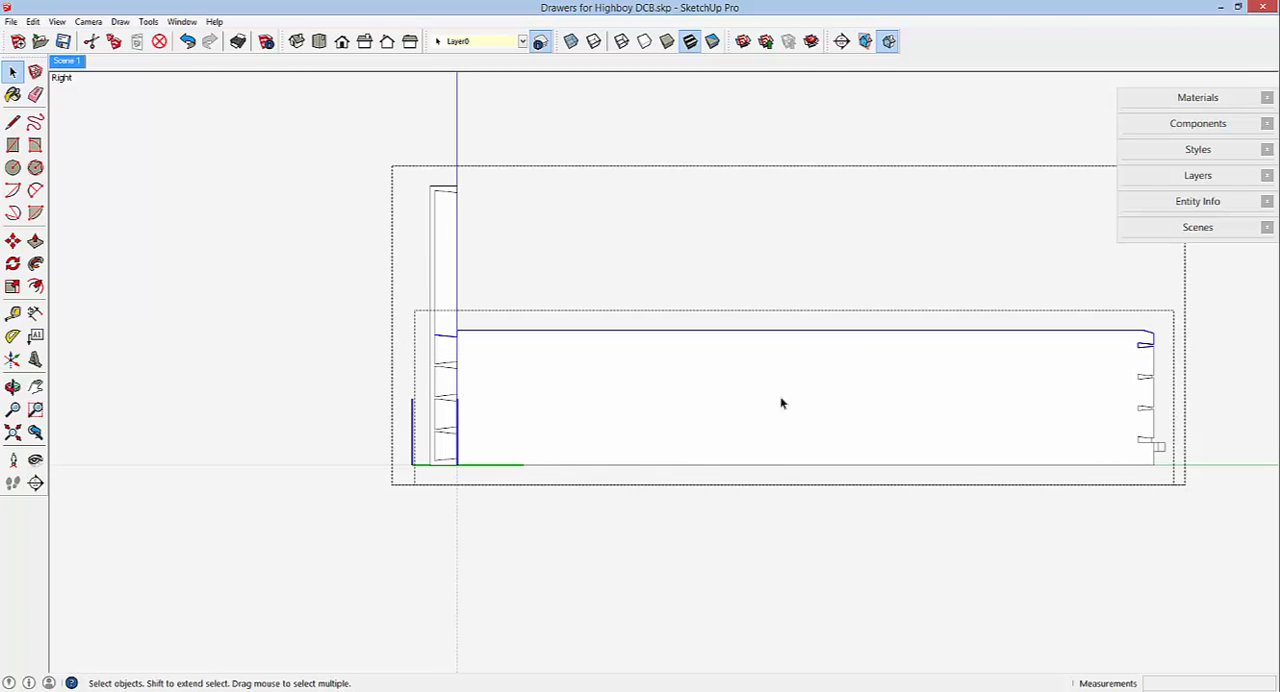
click(14, 242)
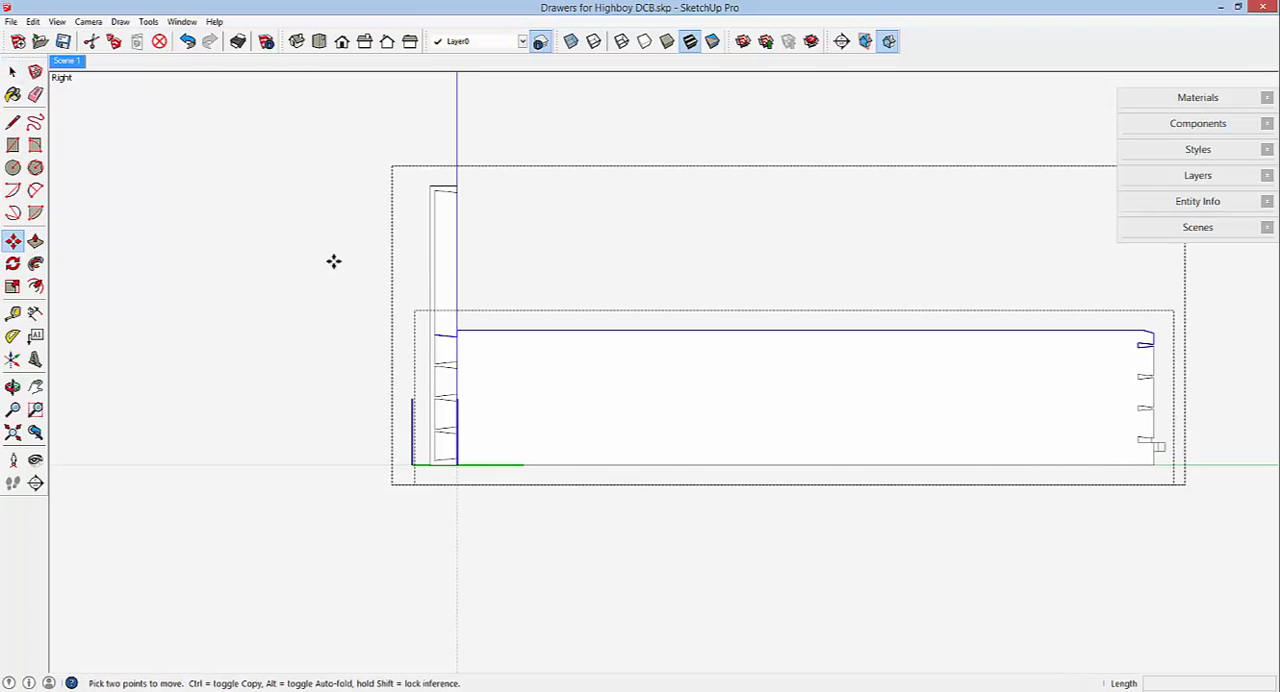
click(527, 329)
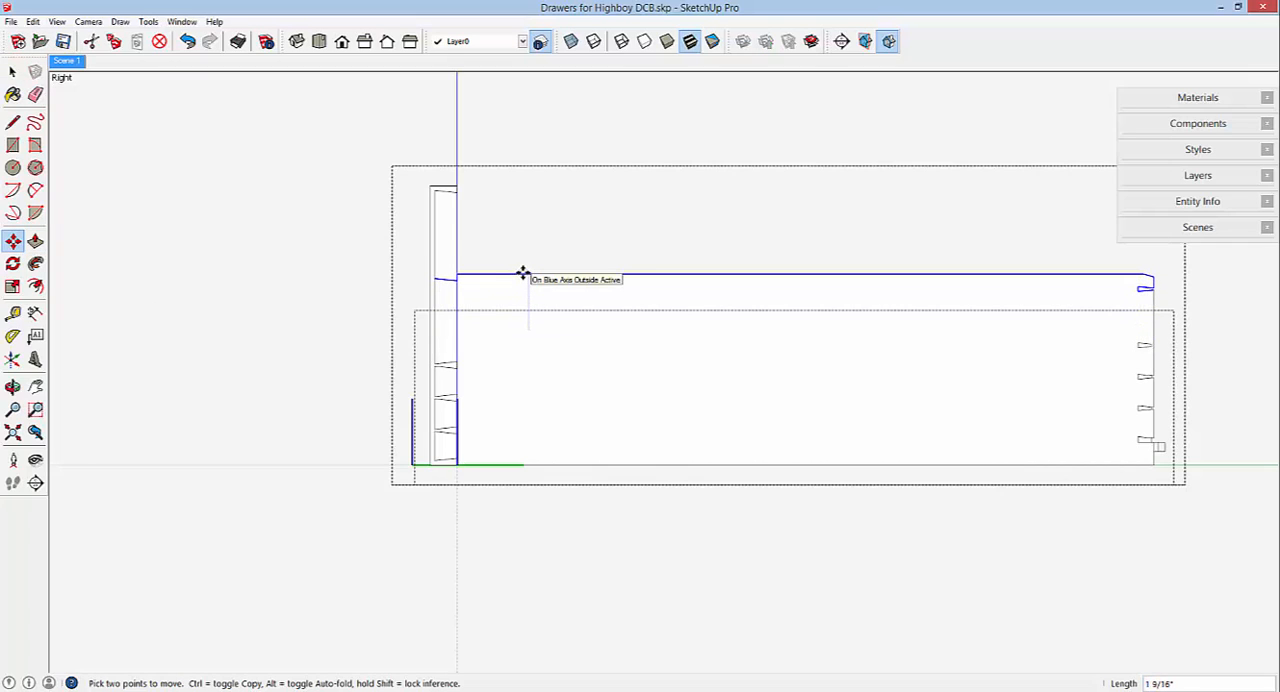
click(455, 187)
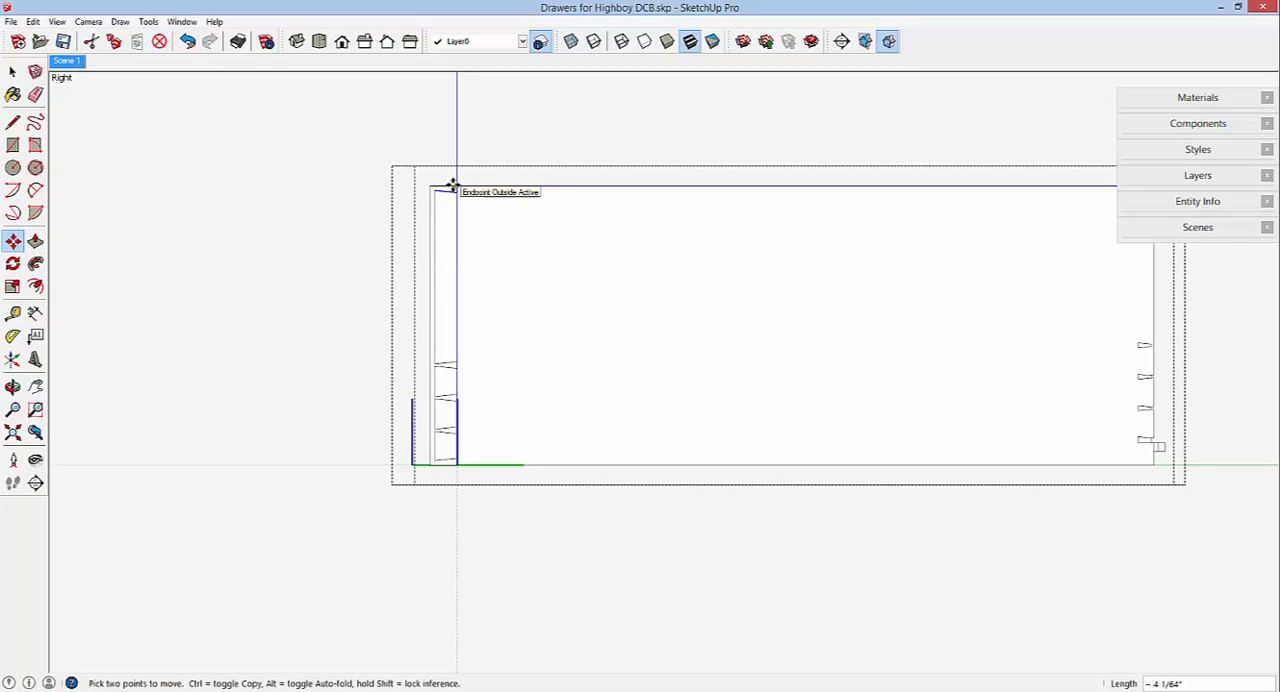
scroll(451, 188, up, 3)
scroll(534, 289, down, 5)
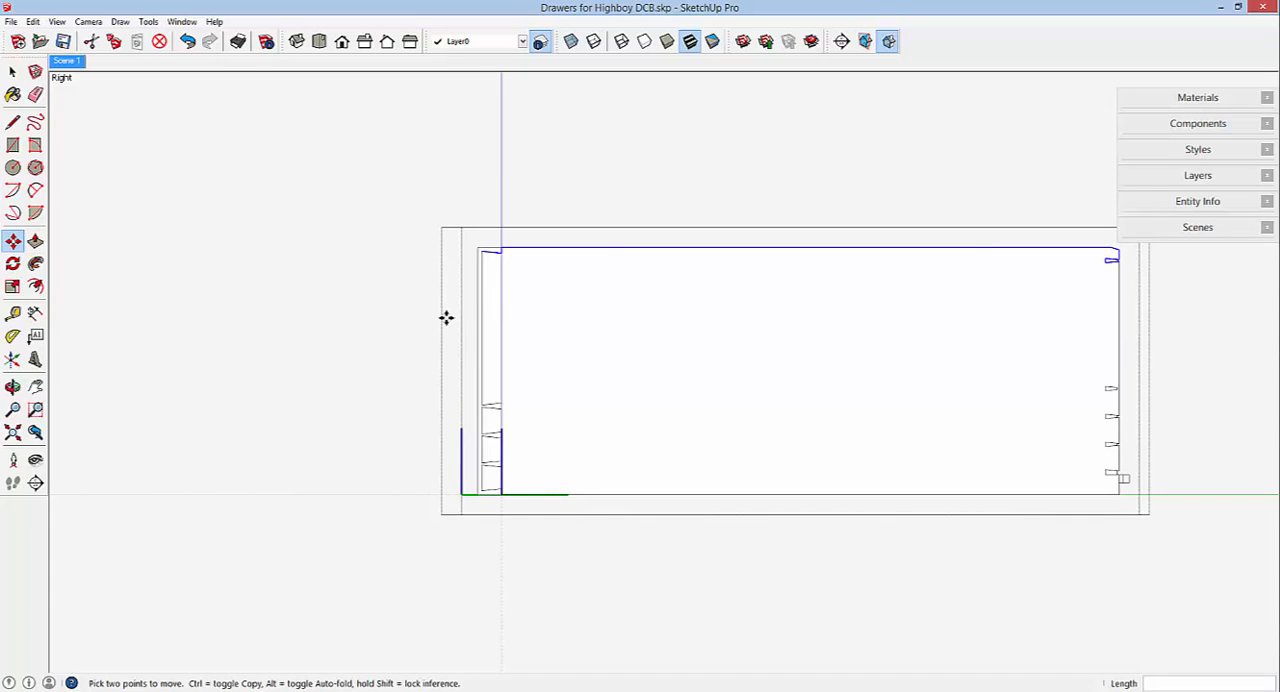
Draw a vertical reference line about 7 9/16" long just behind the front dovetails, between the midpoint heights of the top and bottom half-pins.
click(12, 121)
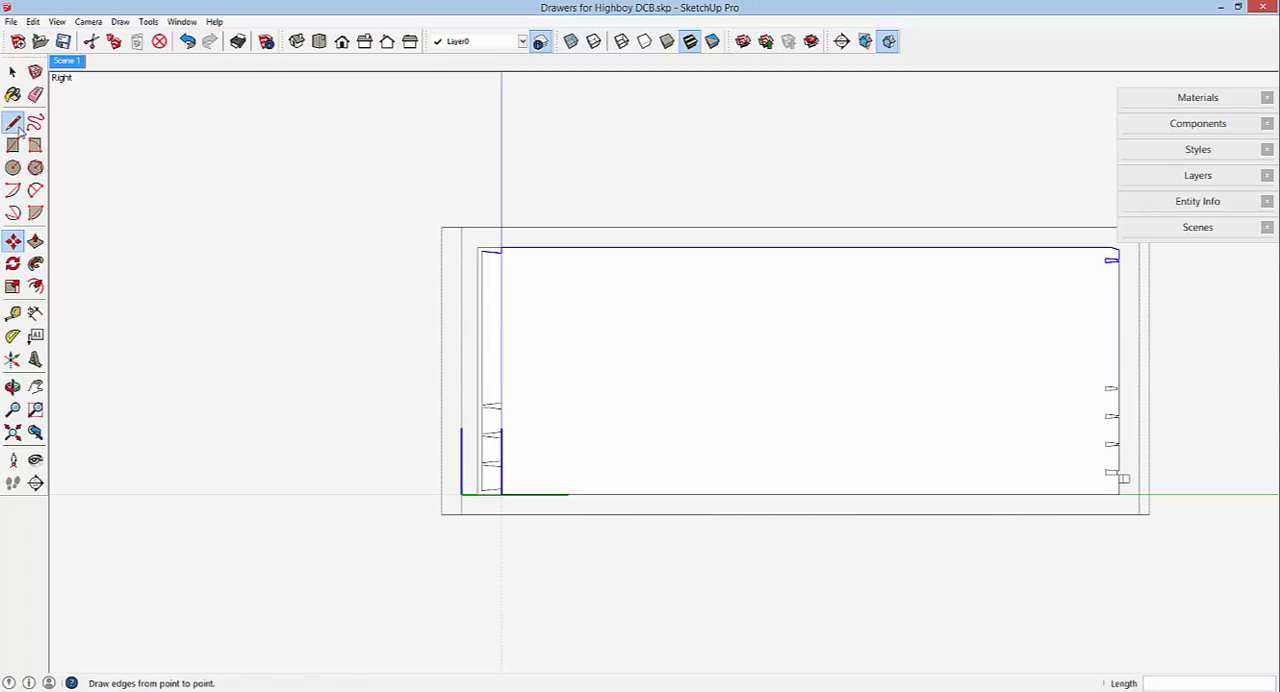
scroll(514, 254, up, 2)
scroll(514, 246, up, 5)
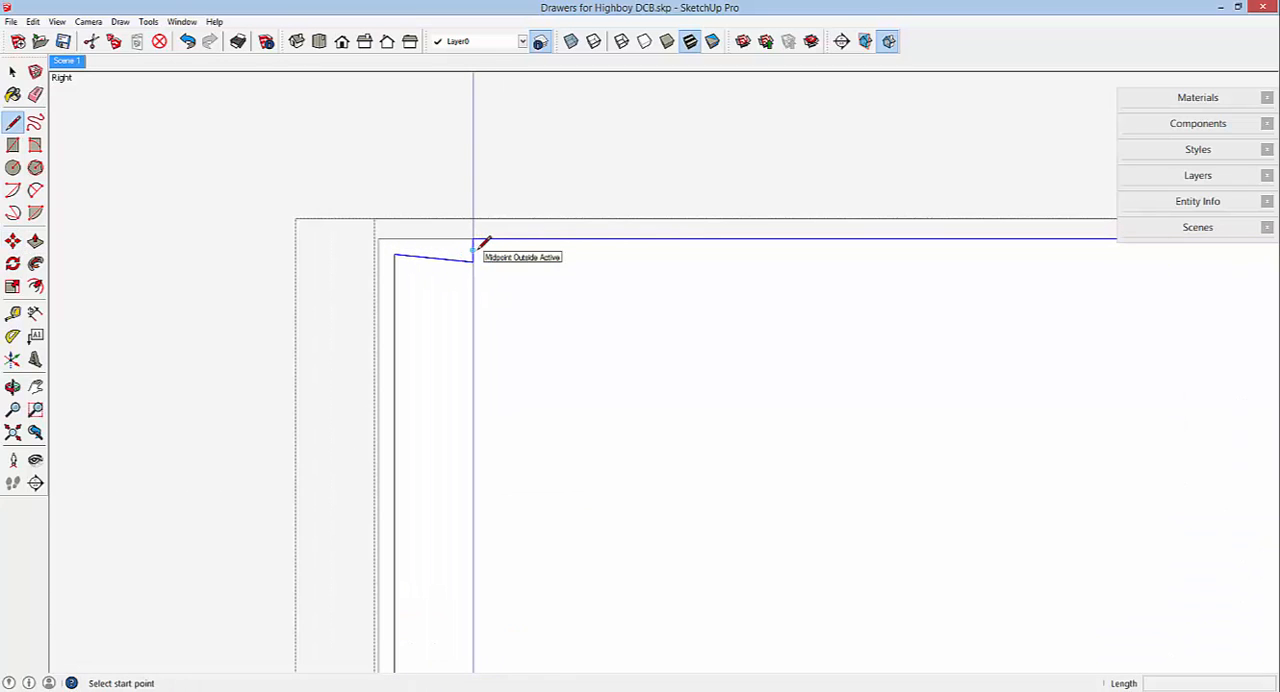
click(504, 249)
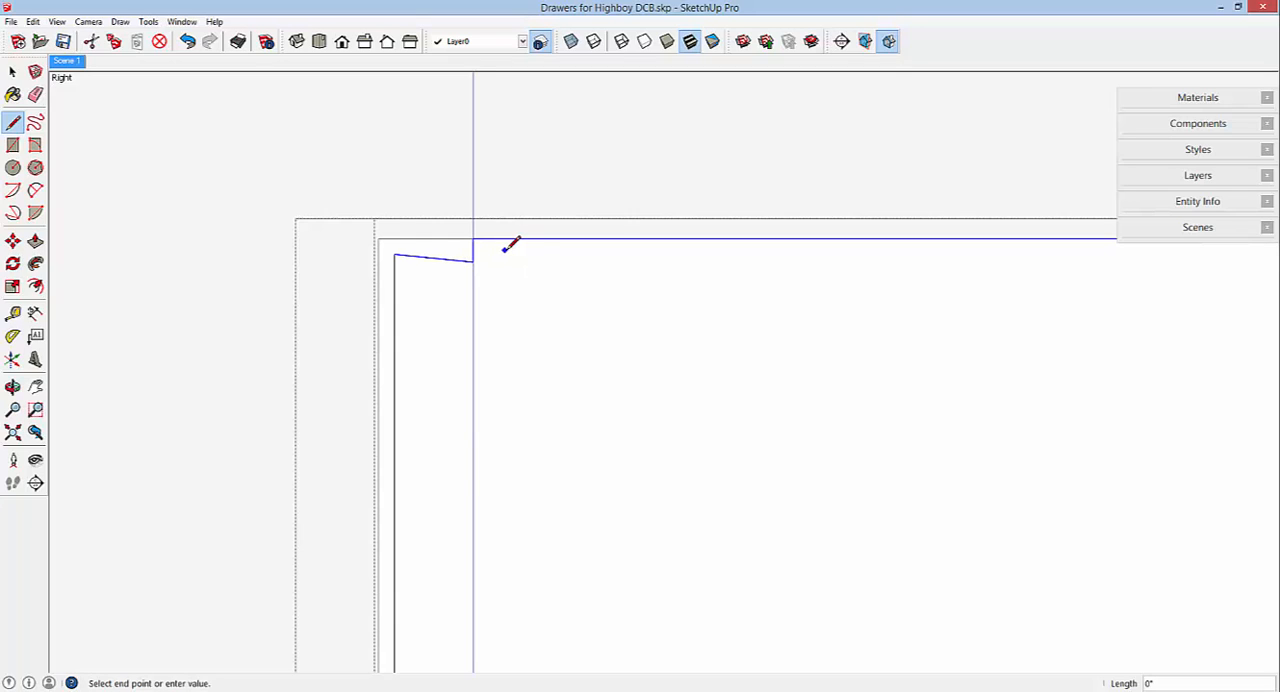
scroll(505, 248, down, 4)
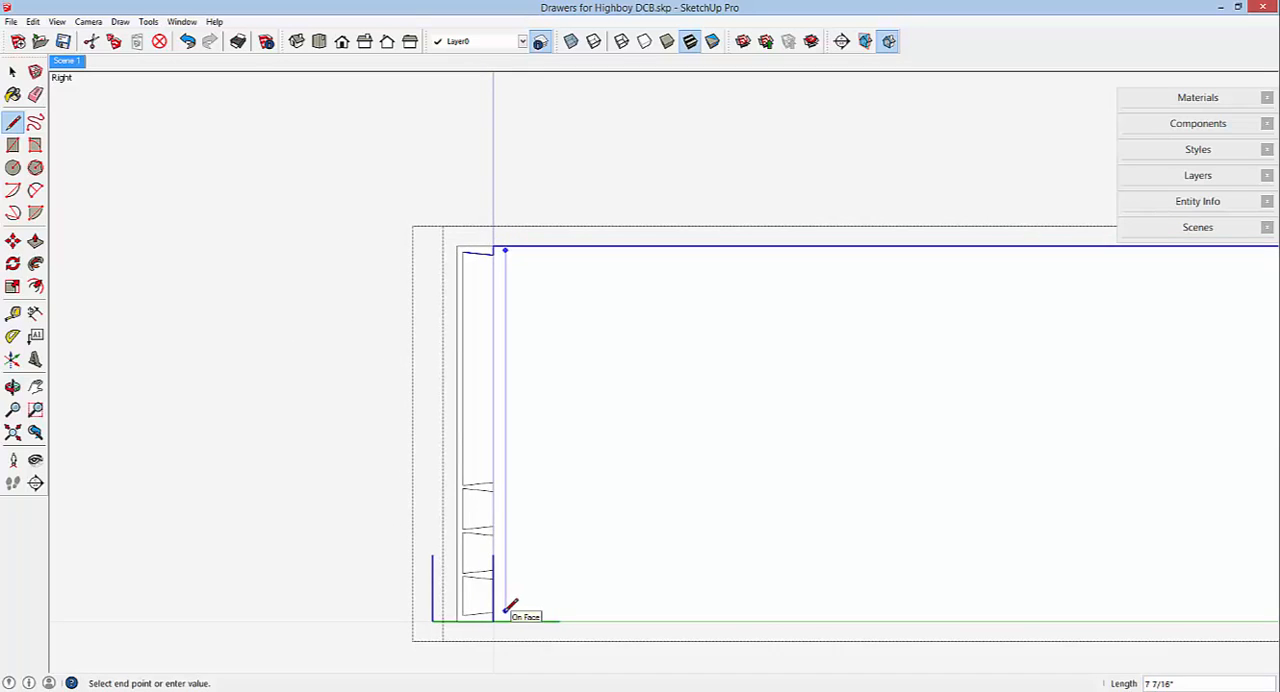
scroll(508, 610, up, 4)
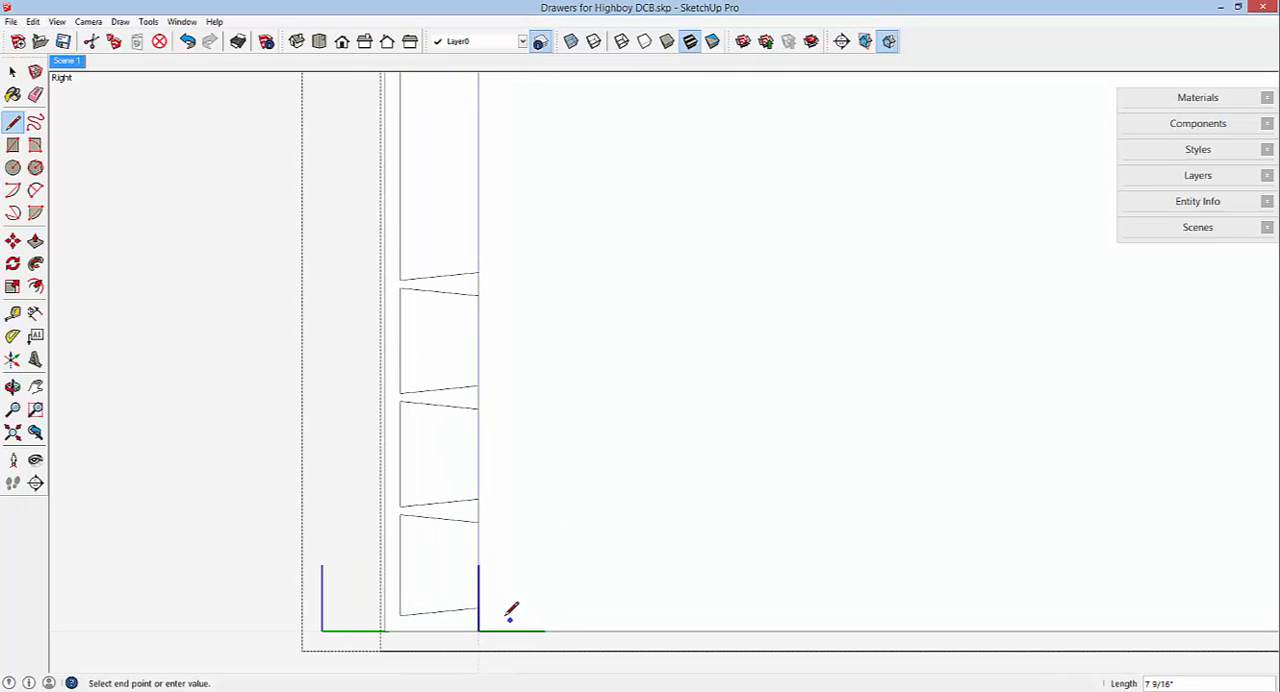
click(479, 619)
scroll(606, 570, down, 5)
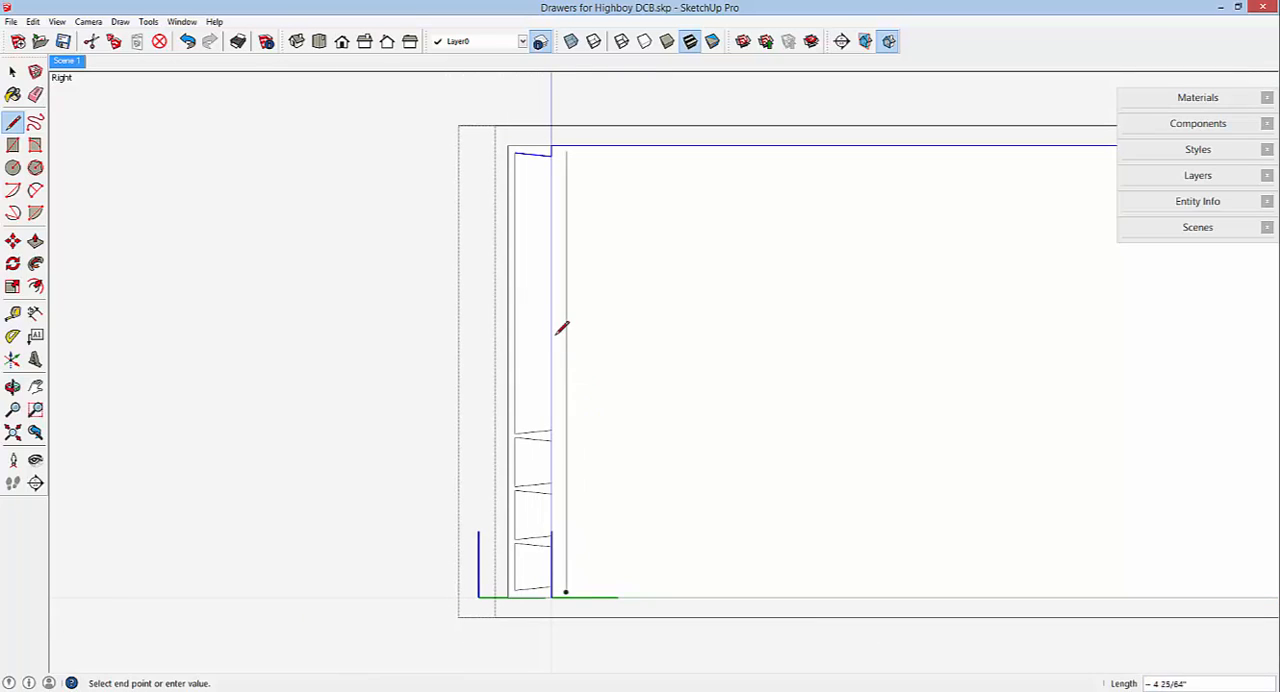
Divide the vertical reference line into 5 equal segments.
click(13, 73)
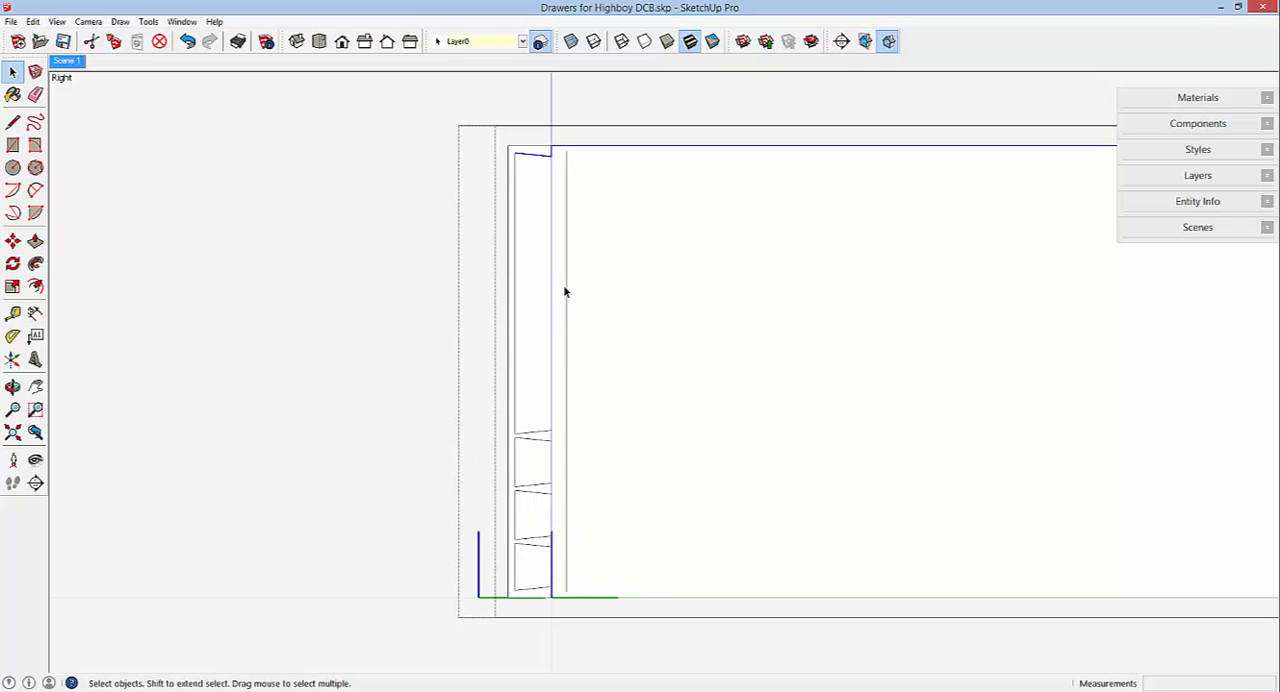
click(566, 292)
right_click(567, 293)
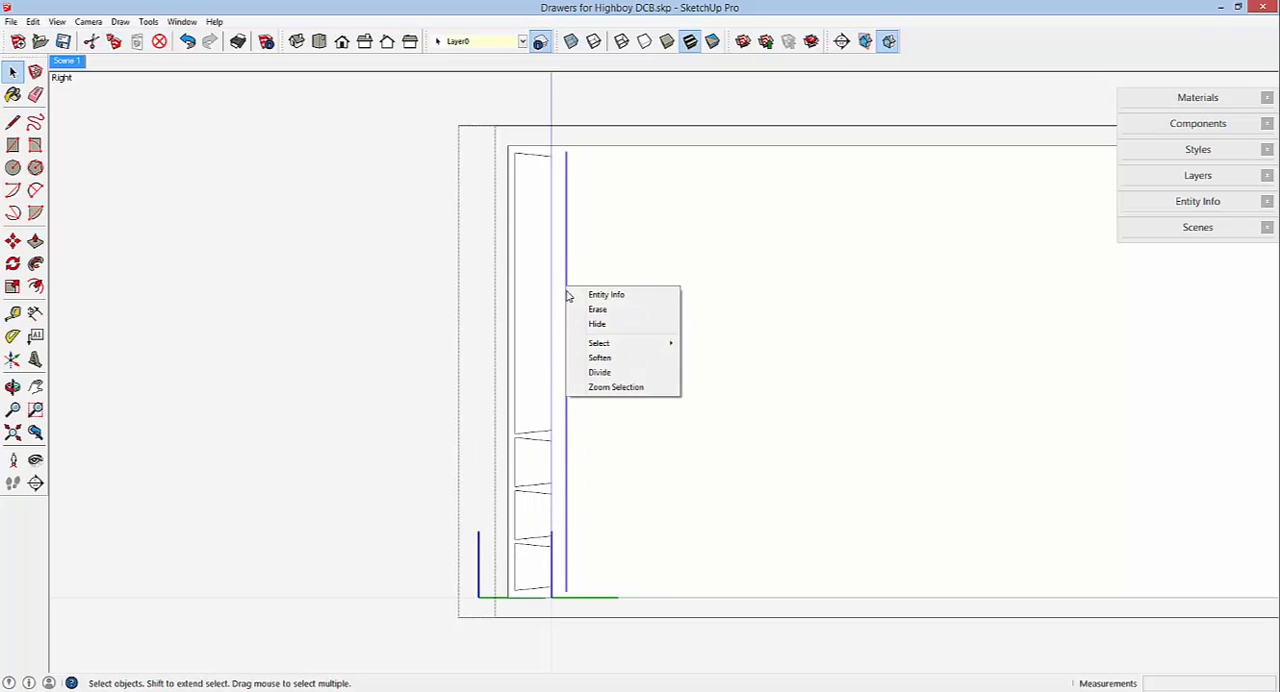
click(600, 373)
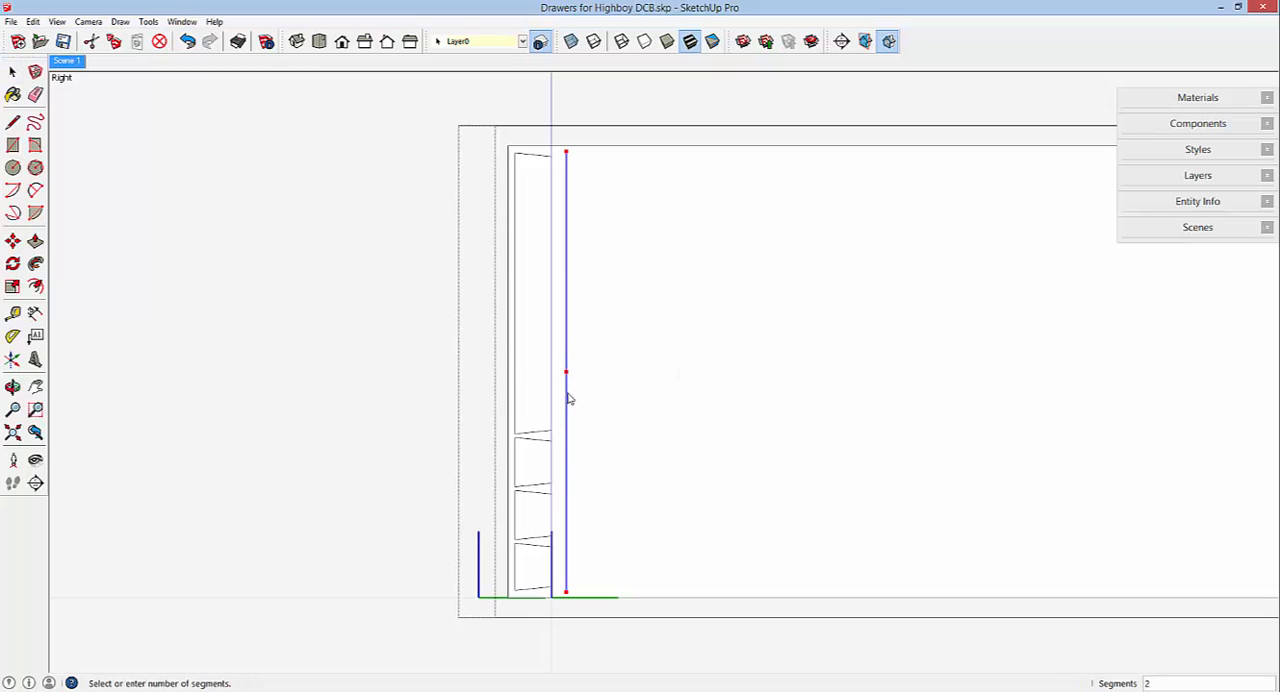
click(570, 513)
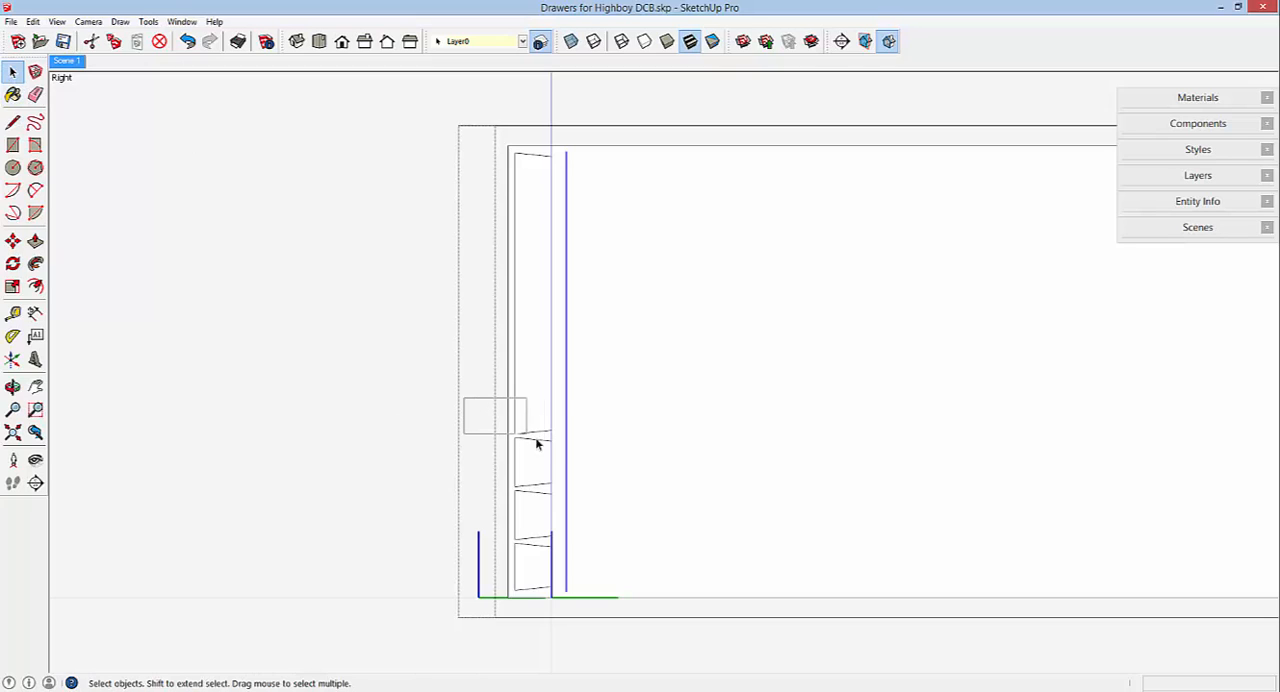
Move the edges of the uppermost full front dovetail pin up about 3 23/64" to align its midpoint with the reference line's highest division point.
drag(536, 443, 610, 462)
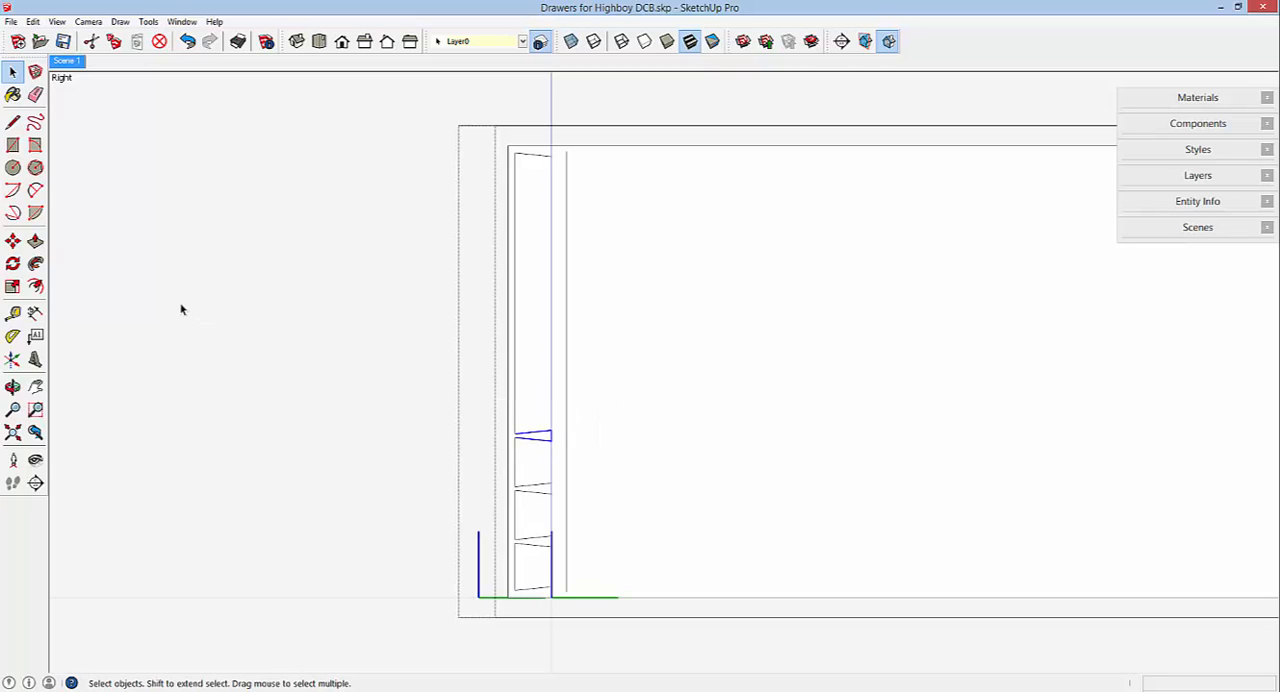
click(12, 241)
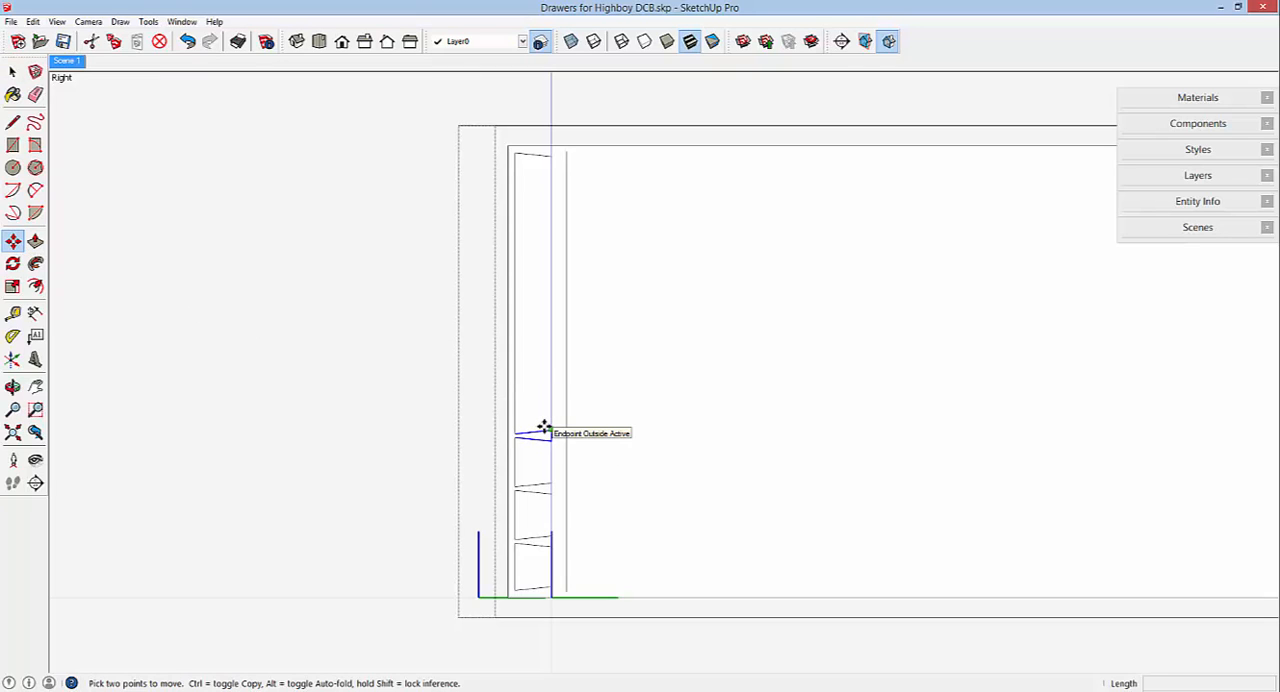
scroll(543, 425, up, 5)
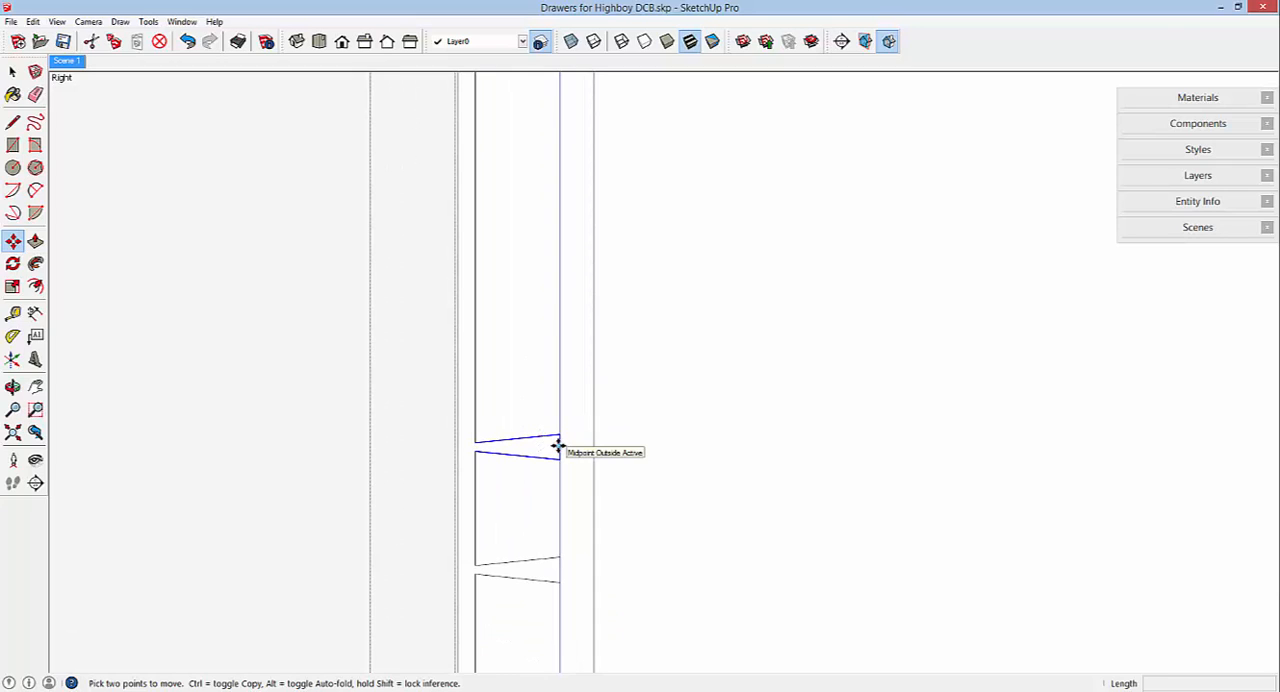
click(557, 445)
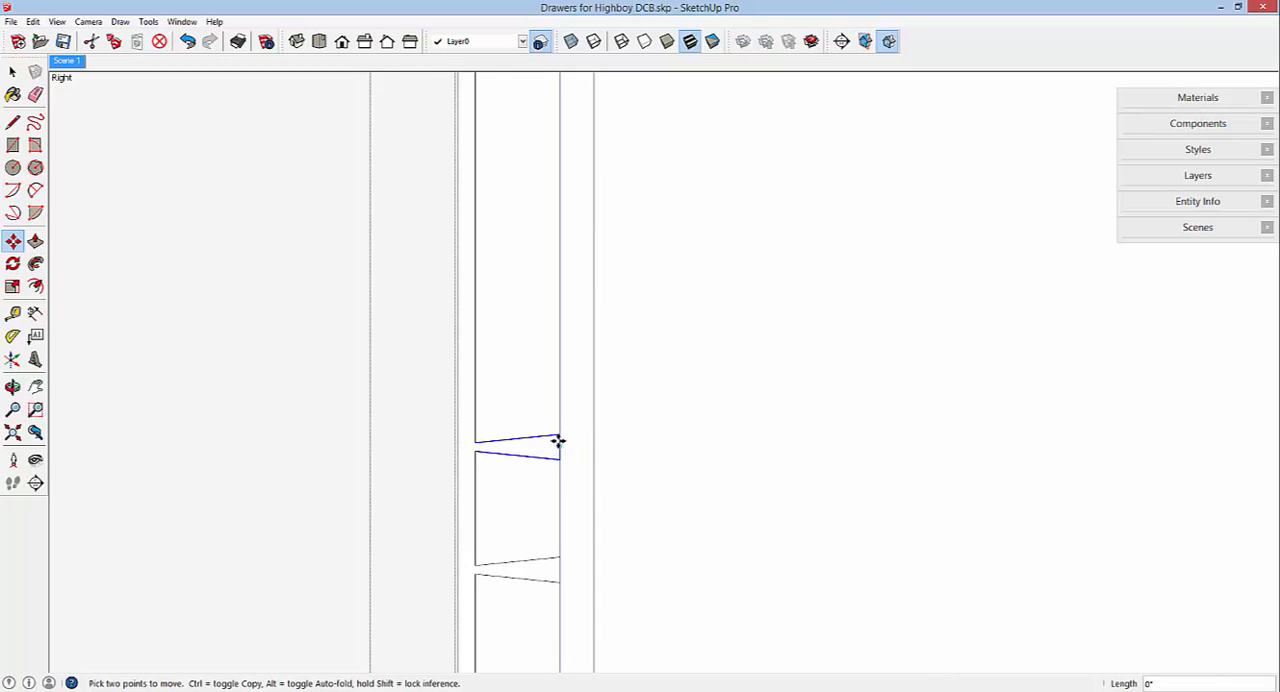
scroll(557, 430, down, 5)
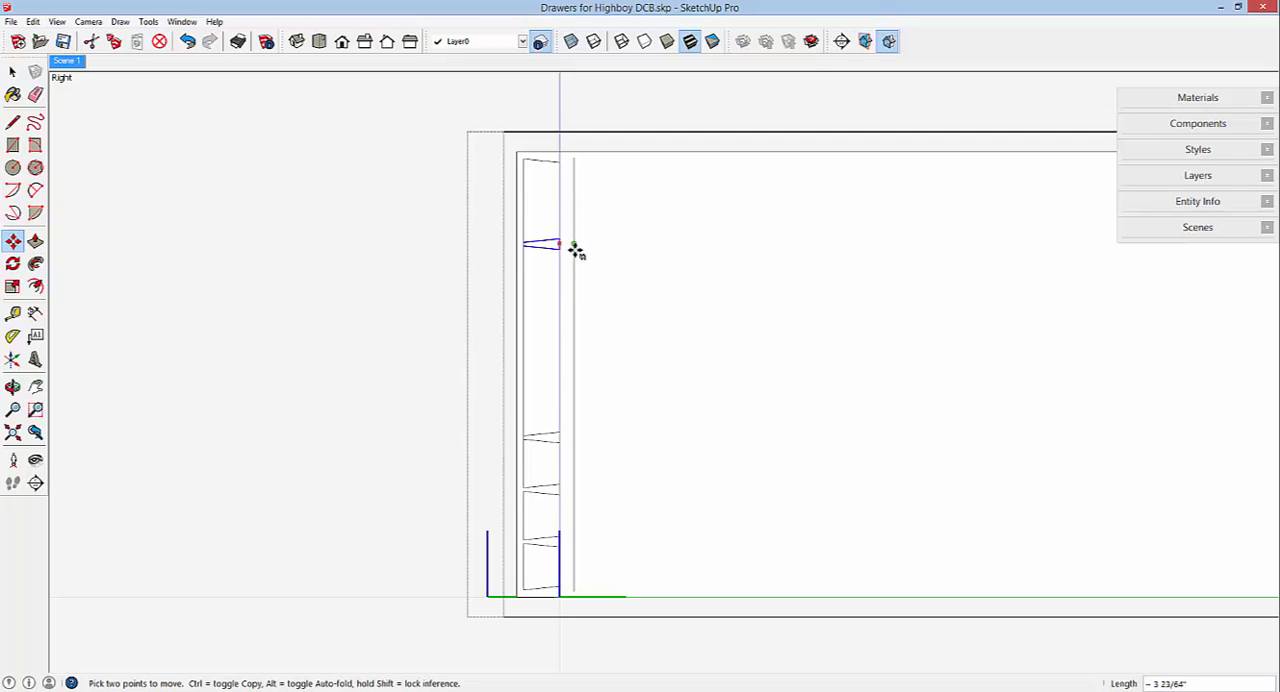
click(574, 248)
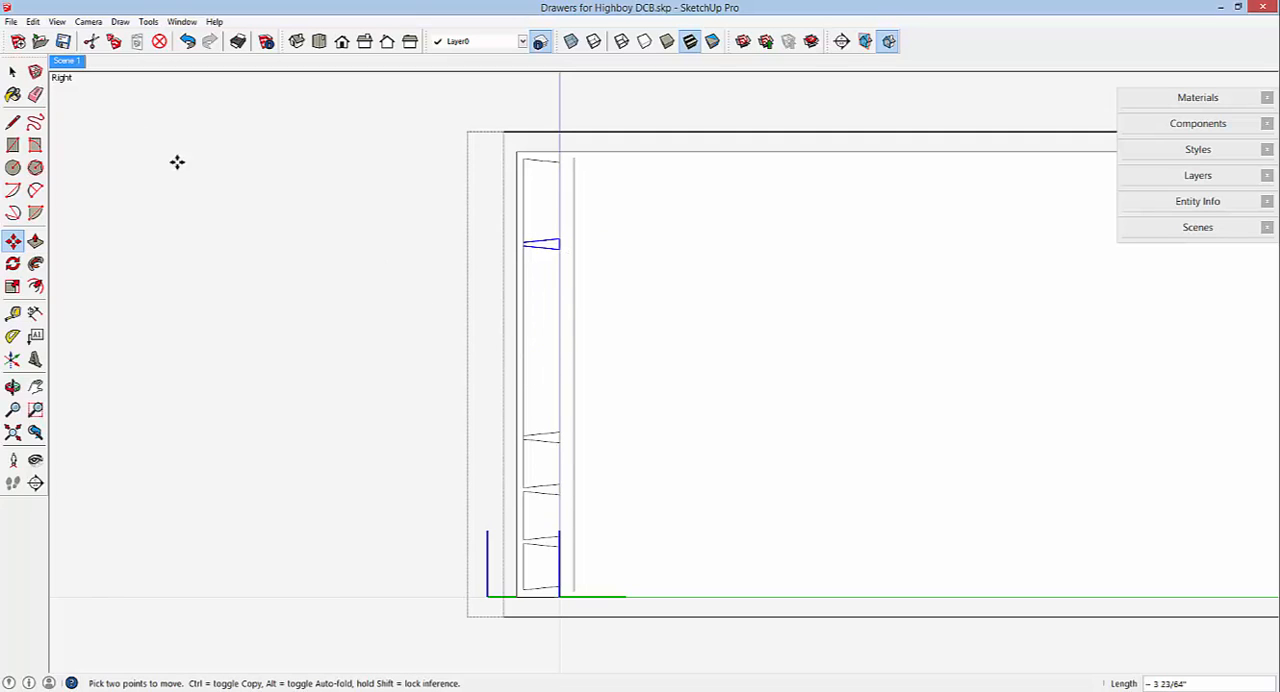
click(12, 71)
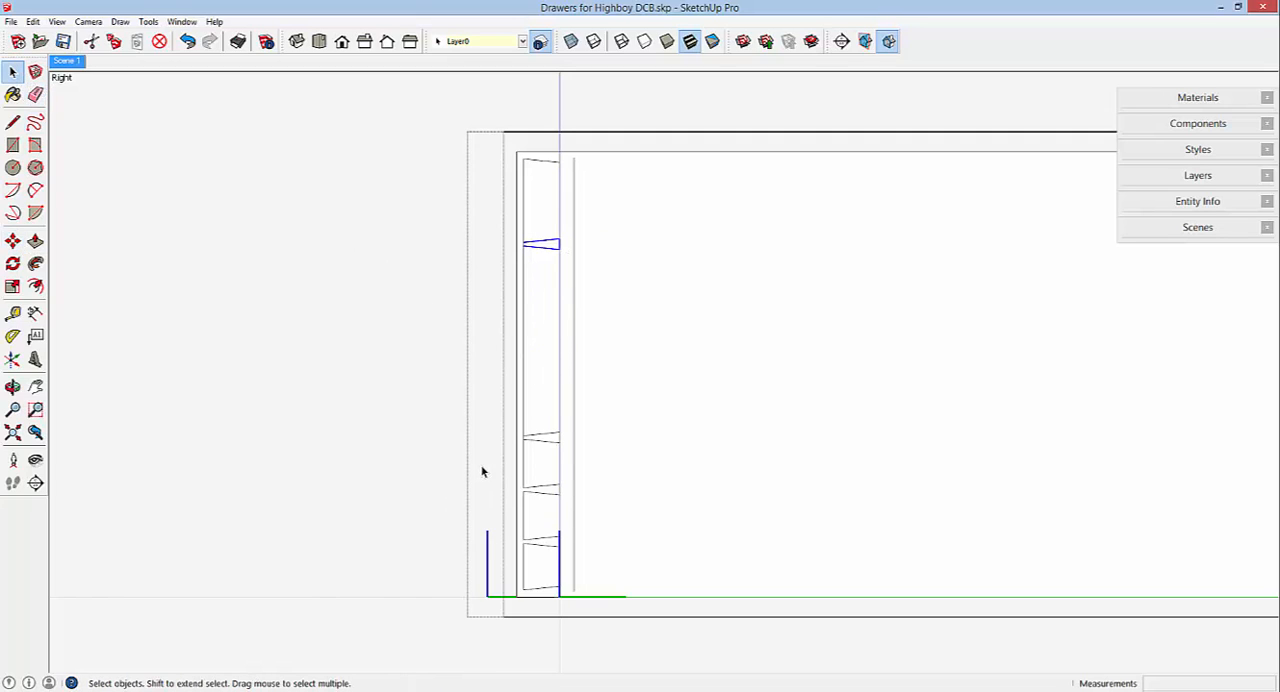
Move the edges of the side's middle full pin up about 2 49/64" to align its midpoint with the reference line's second-highest division point.
drag(546, 501, 601, 512)
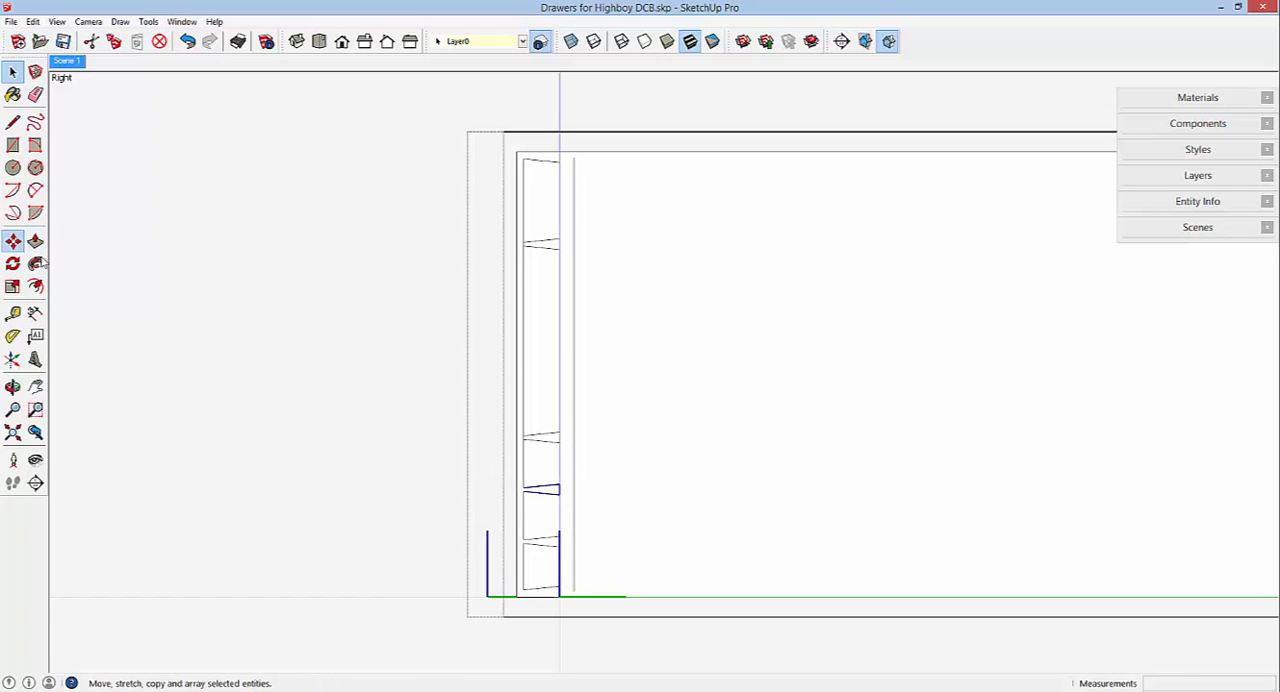
click(12, 241)
scroll(555, 494, up, 5)
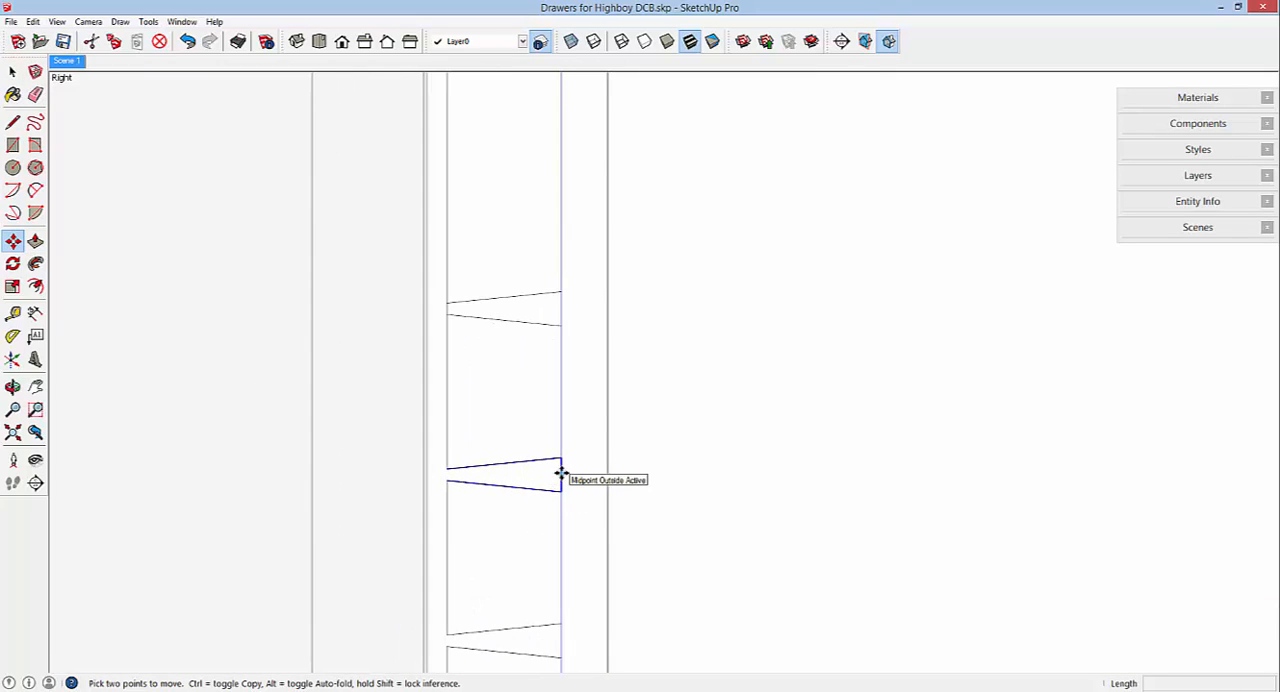
click(561, 472)
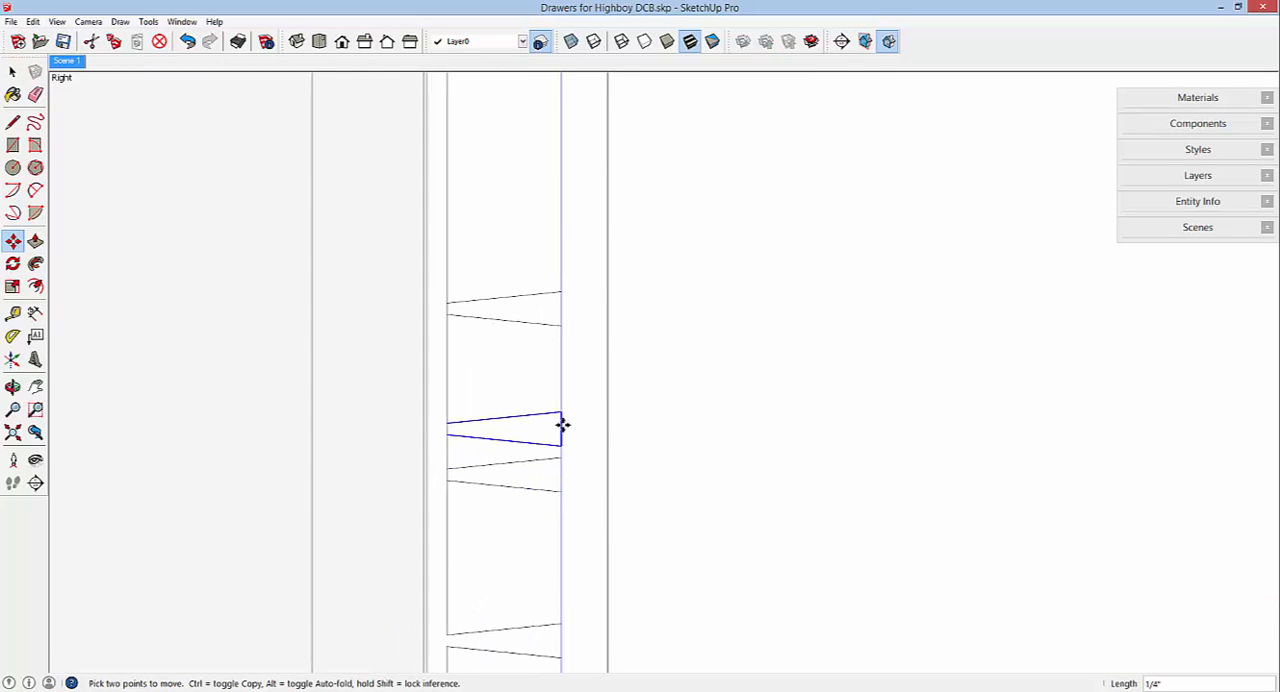
scroll(563, 424, down, 5)
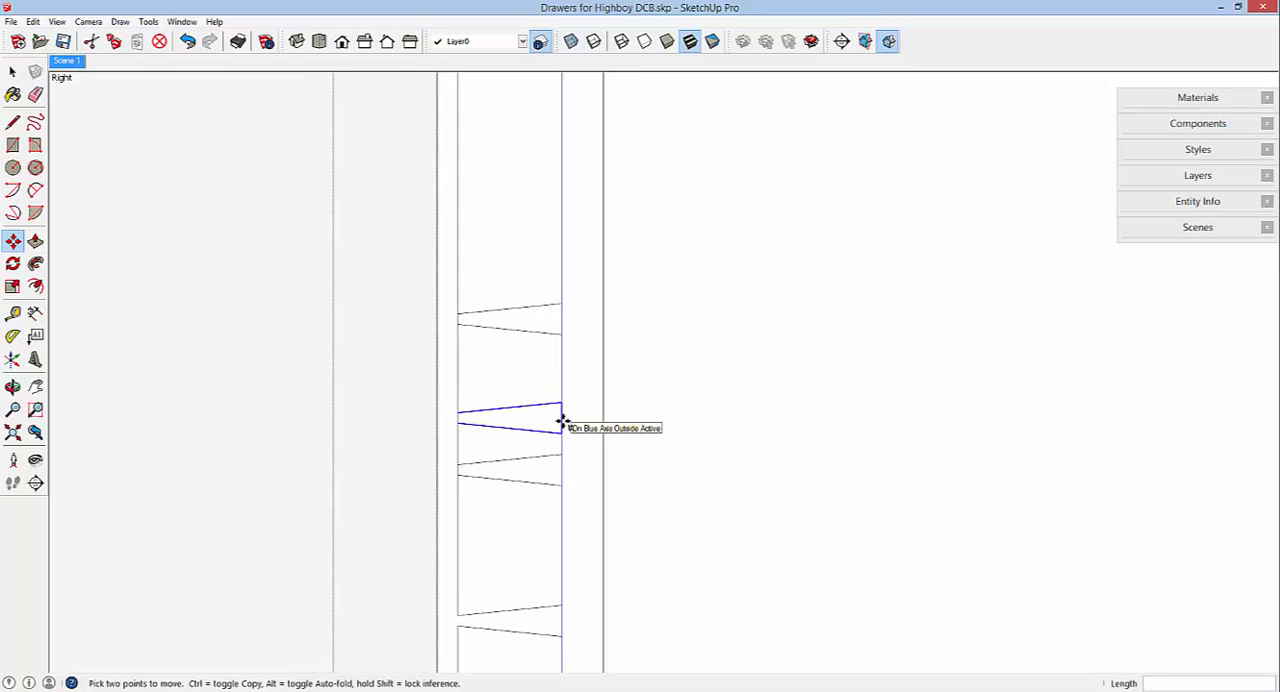
scroll(563, 424, down, 1)
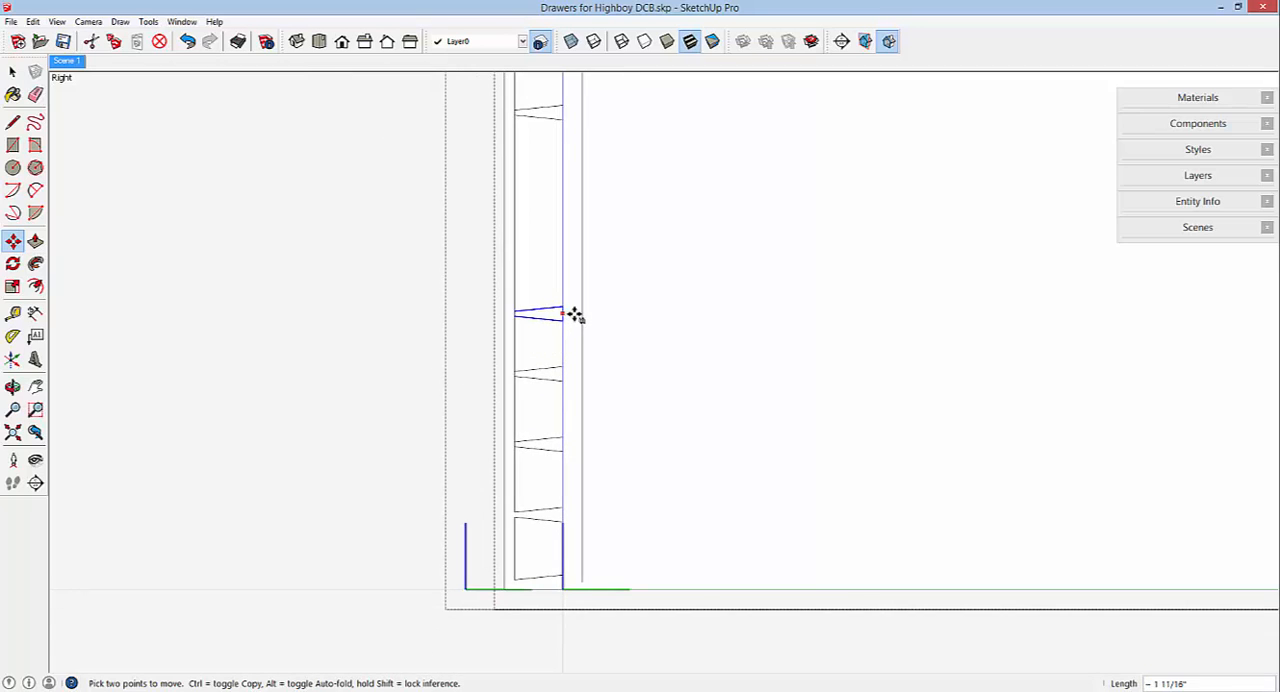
click(582, 236)
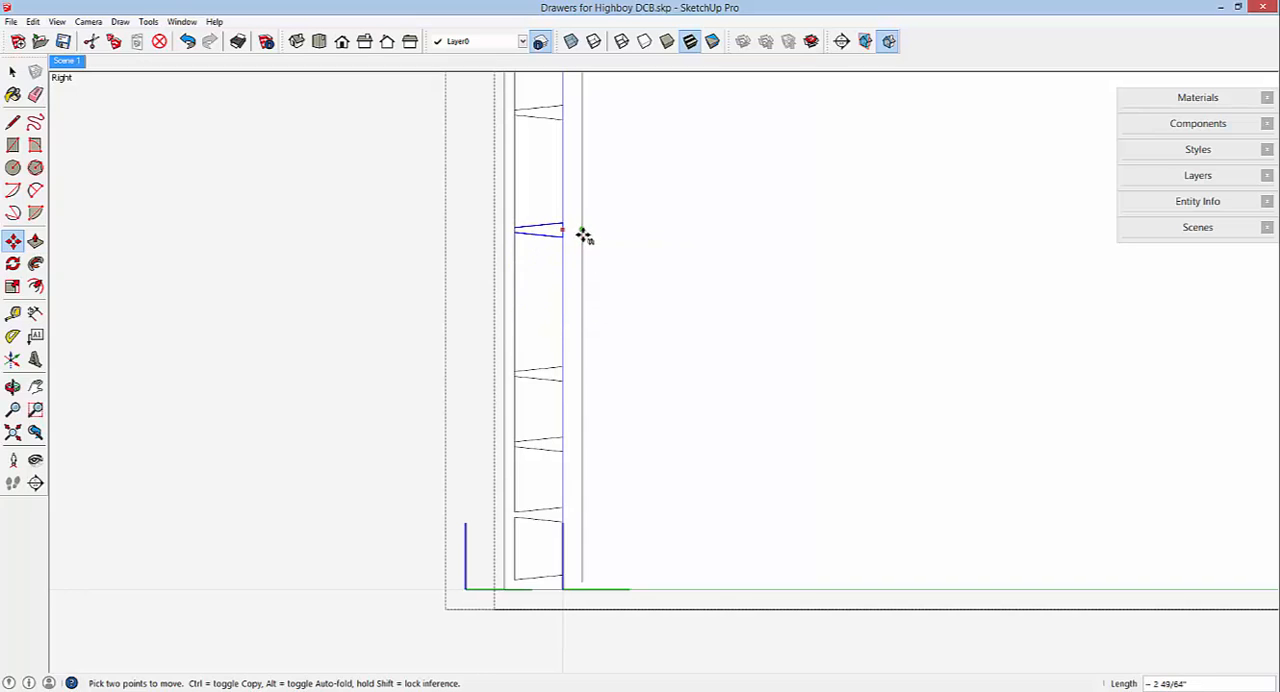
Copy the side's lowest full pin edges up about 2 5/32" to align with the third-highest division point of the reference line.
scroll(612, 389, down, 4)
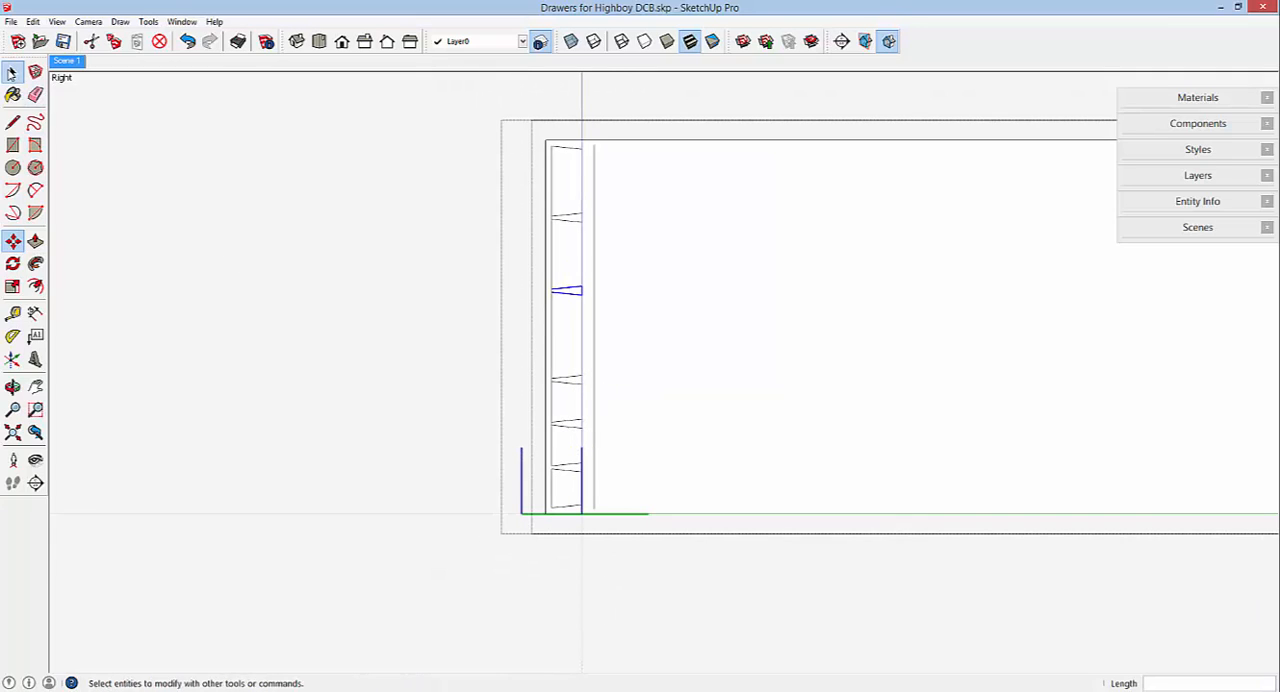
click(12, 72)
drag(524, 446, 620, 481)
scroll(566, 444, up, 4)
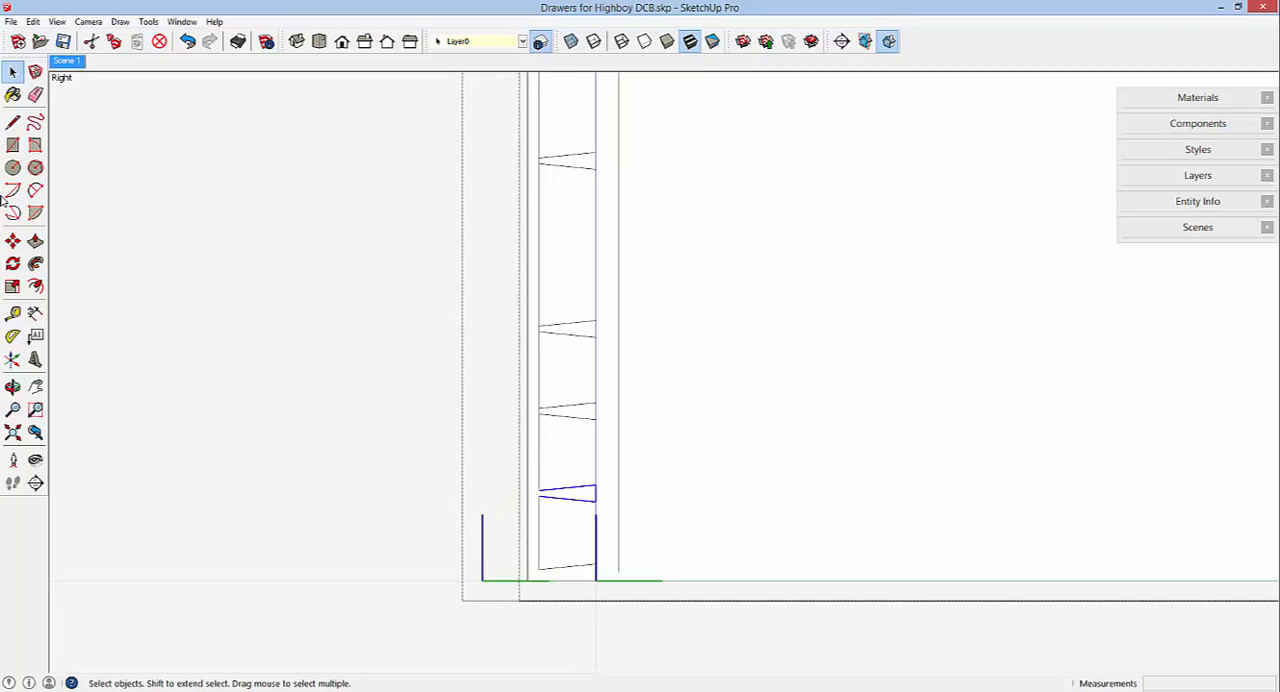
click(12, 241)
scroll(589, 488, up, 1)
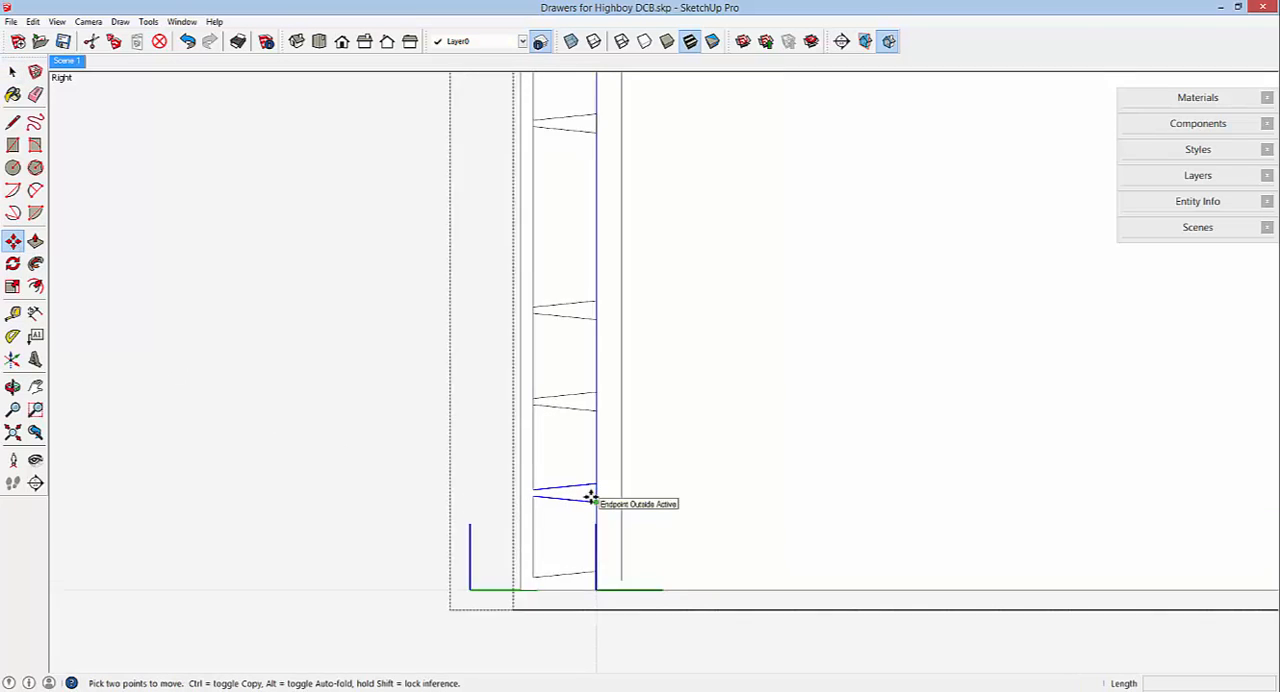
scroll(590, 497, up, 2)
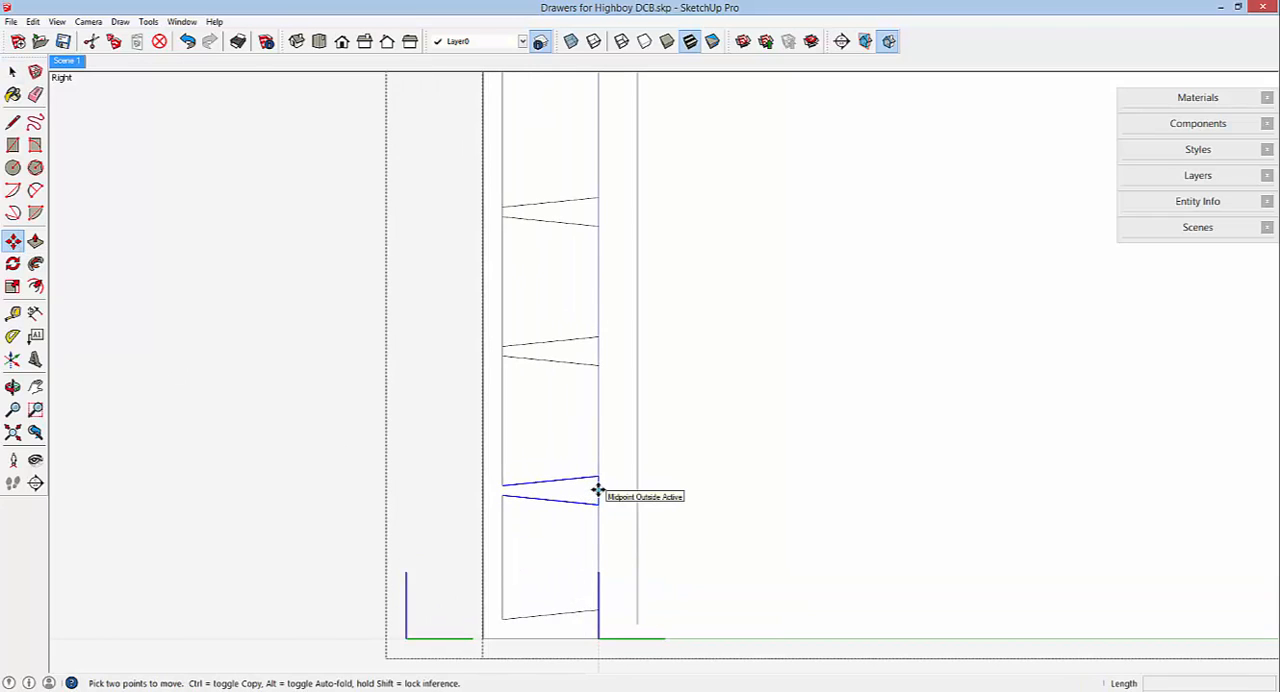
key(ctrl)
click(597, 490)
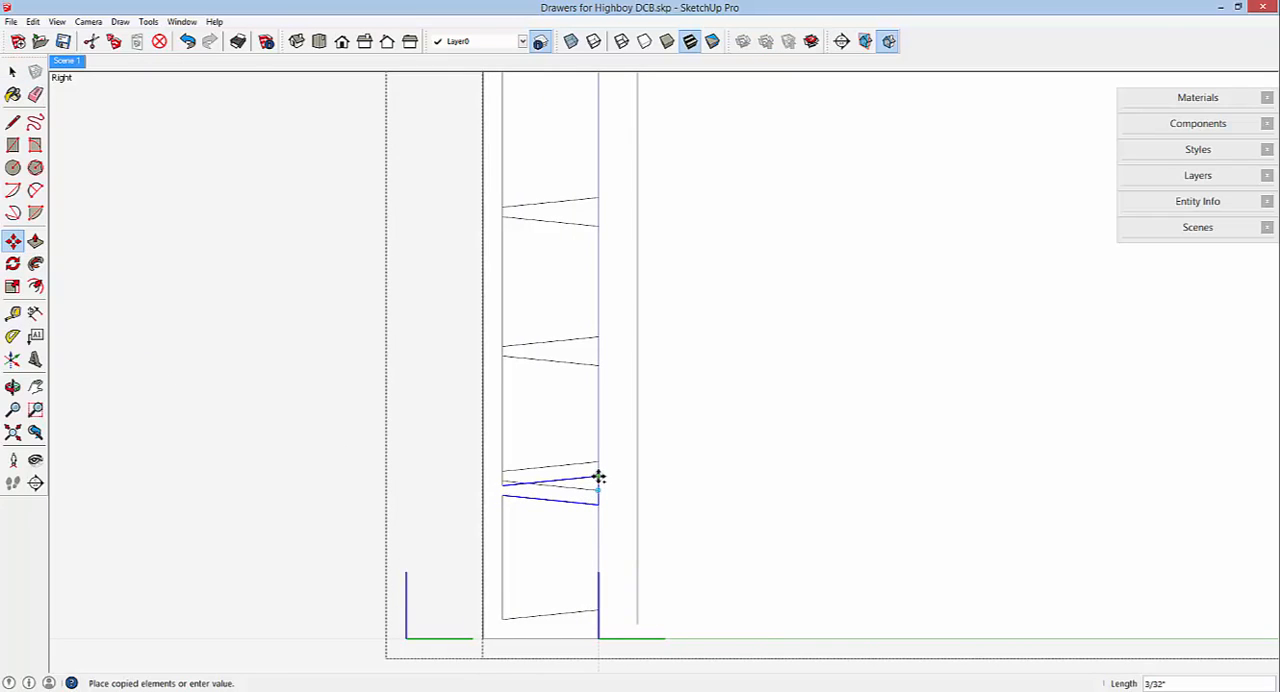
scroll(598, 482, down, 3)
scroll(597, 478, down, 1)
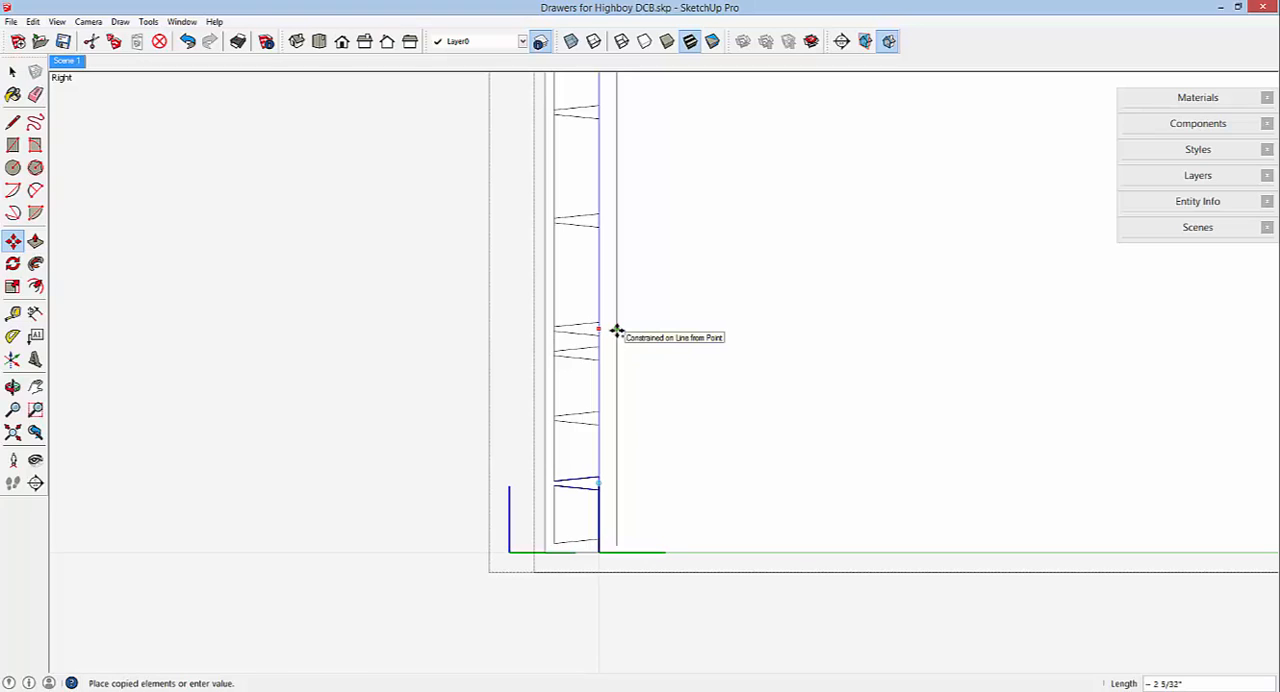
click(617, 331)
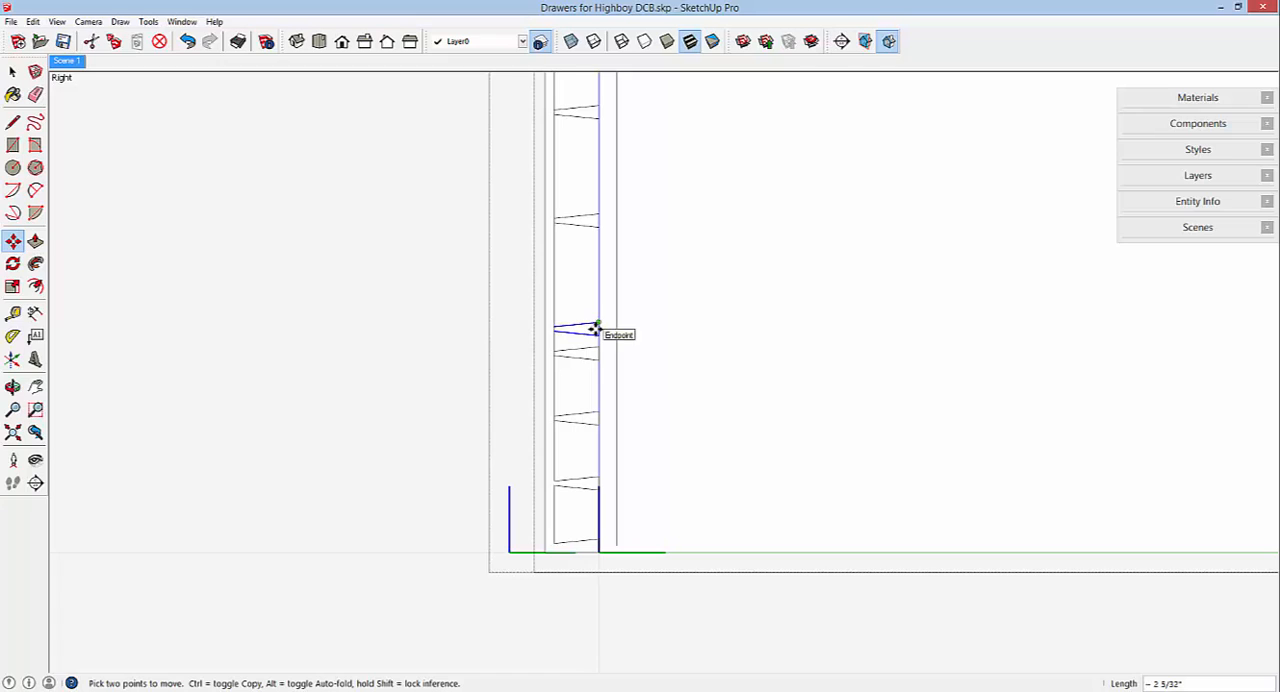
Copy the new pin edges down about 1 33/64" from their midpoint to the reference line's lowest division point.
scroll(596, 330, up, 4)
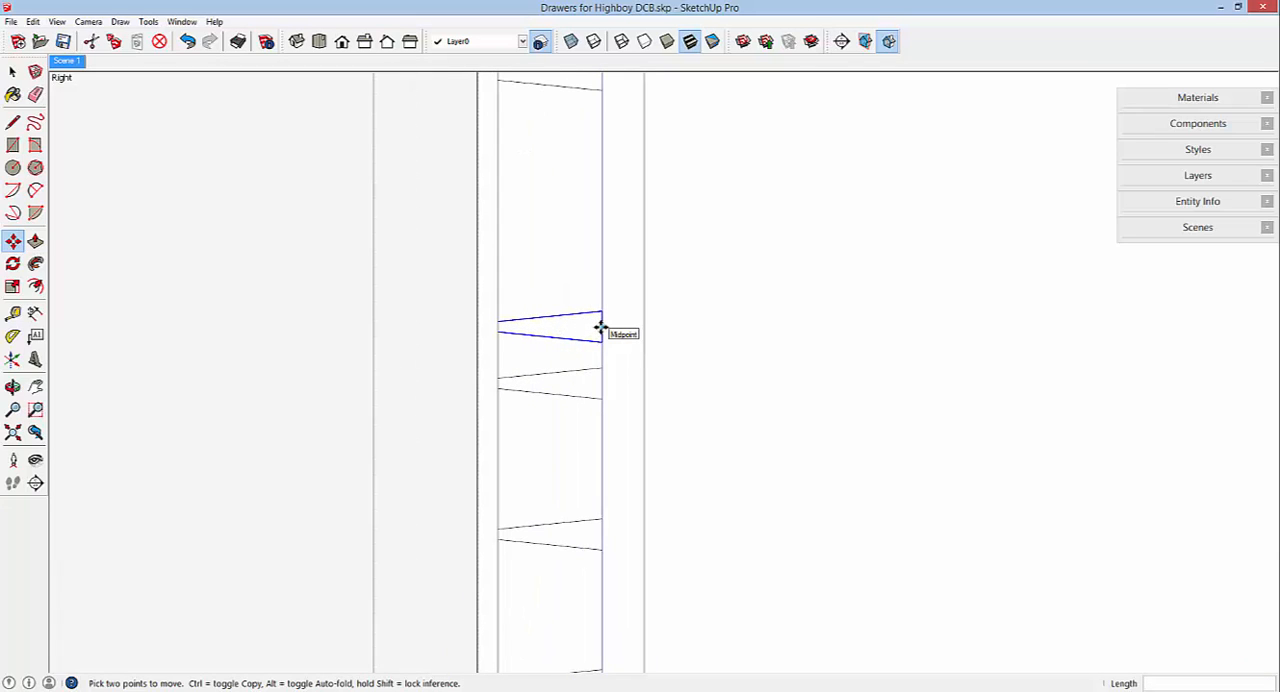
click(600, 327)
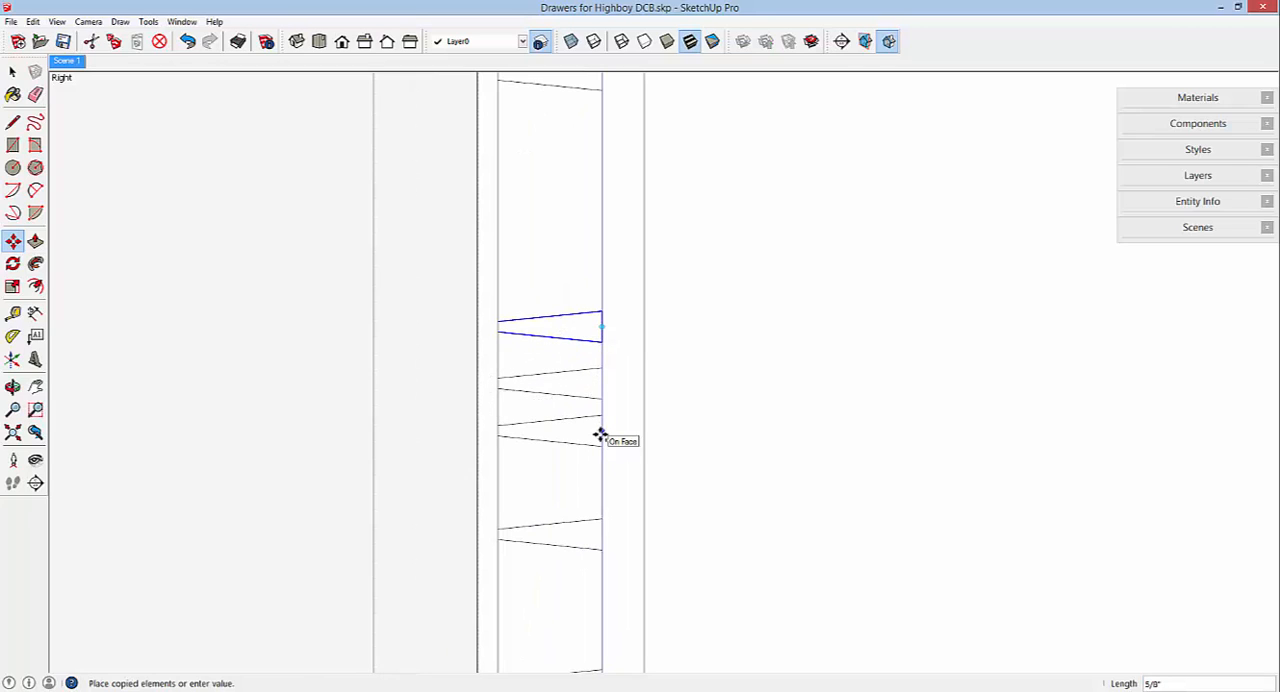
scroll(600, 435, down, 1)
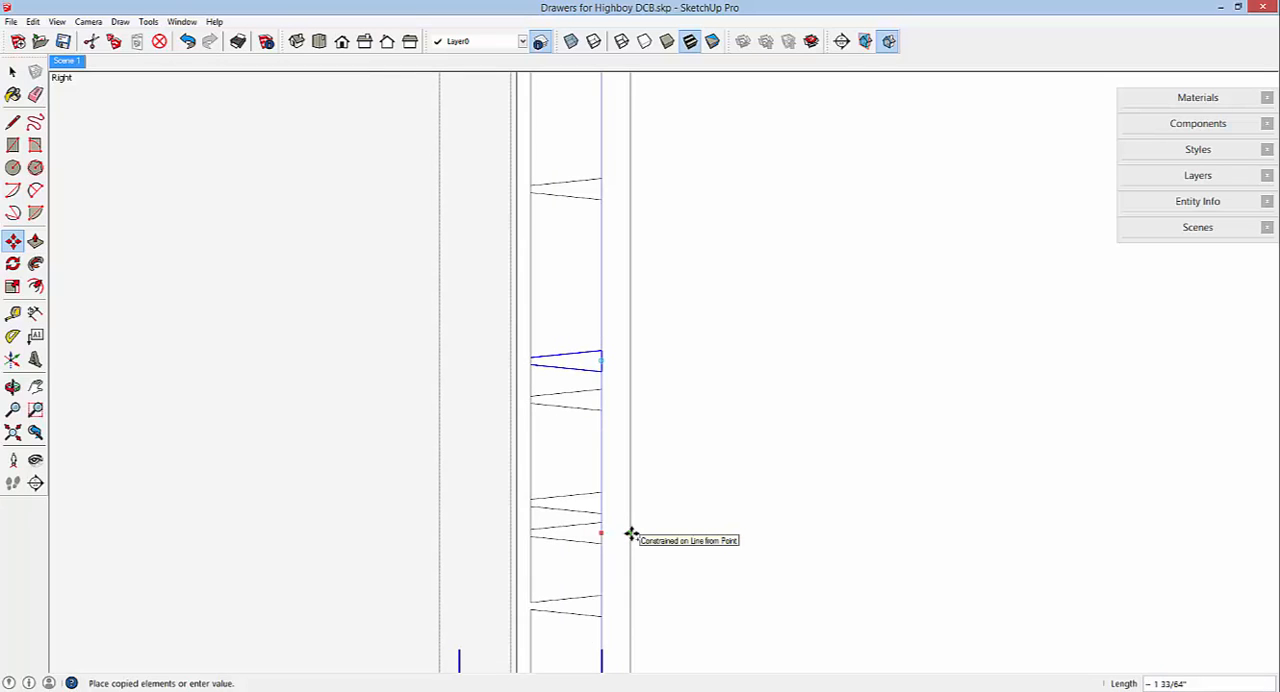
click(631, 534)
Erase all segments of the vertical reference line and close the drawer side component.
scroll(669, 483, down, 2)
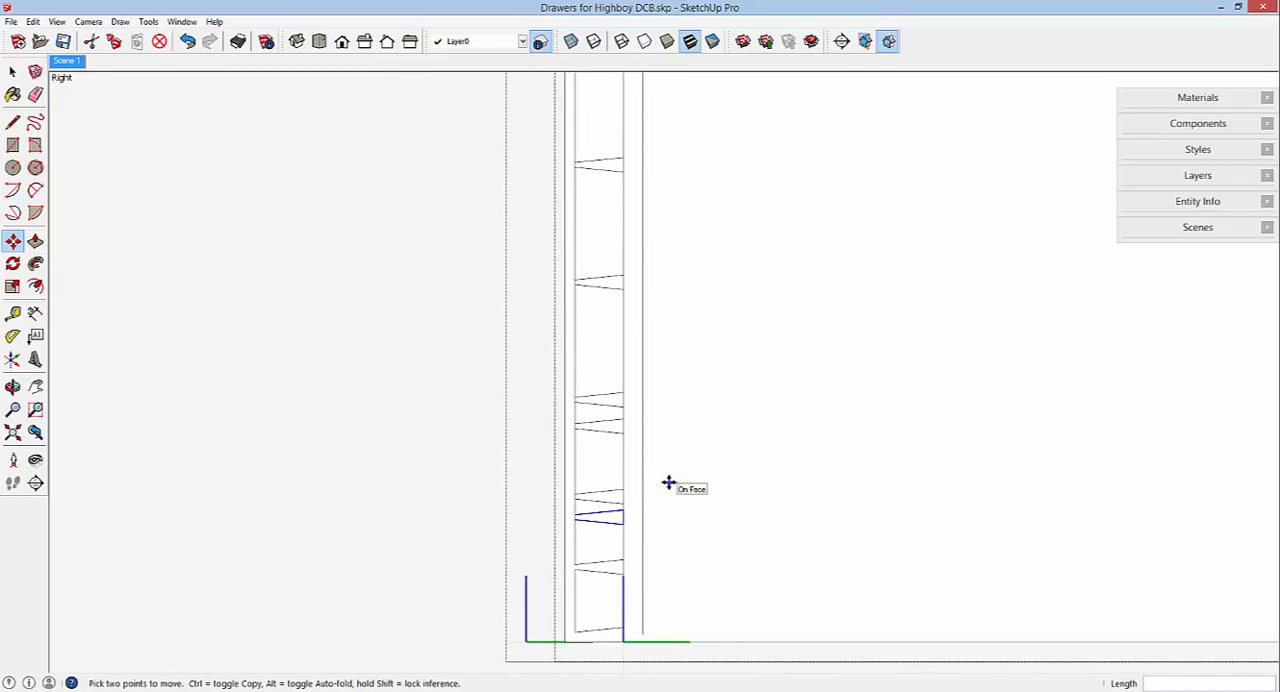
scroll(668, 483, down, 3)
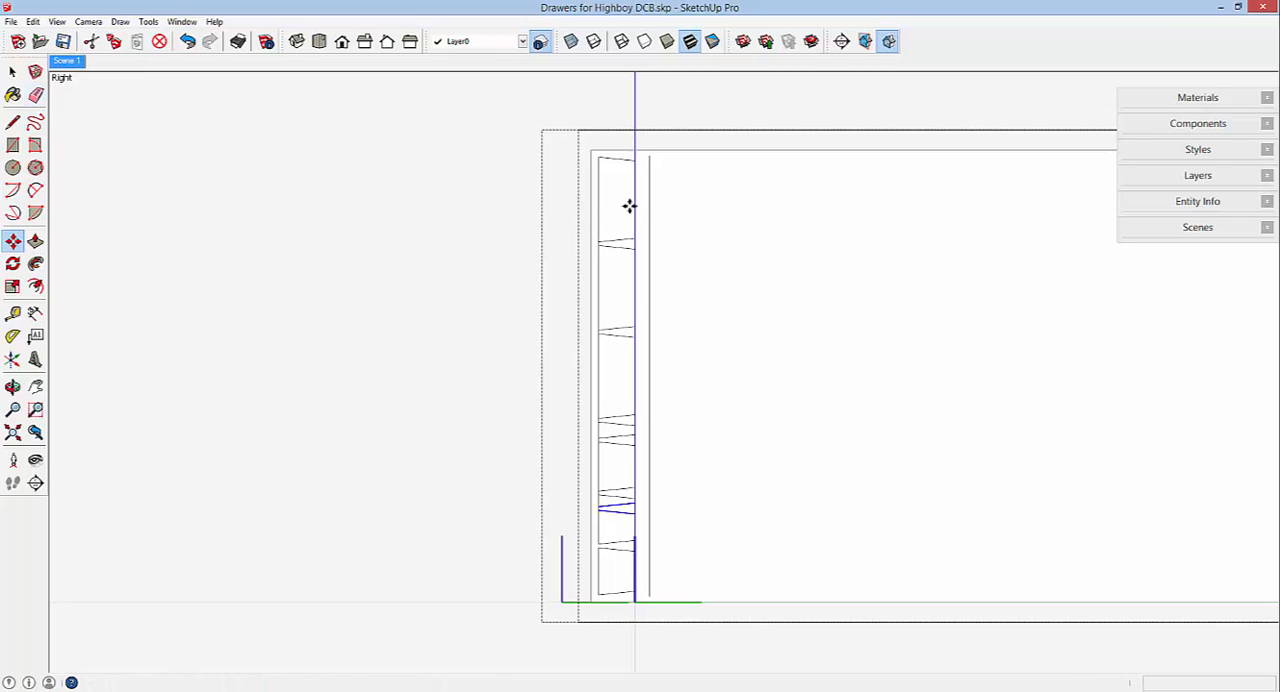
key(e)
drag(654, 189, 652, 240)
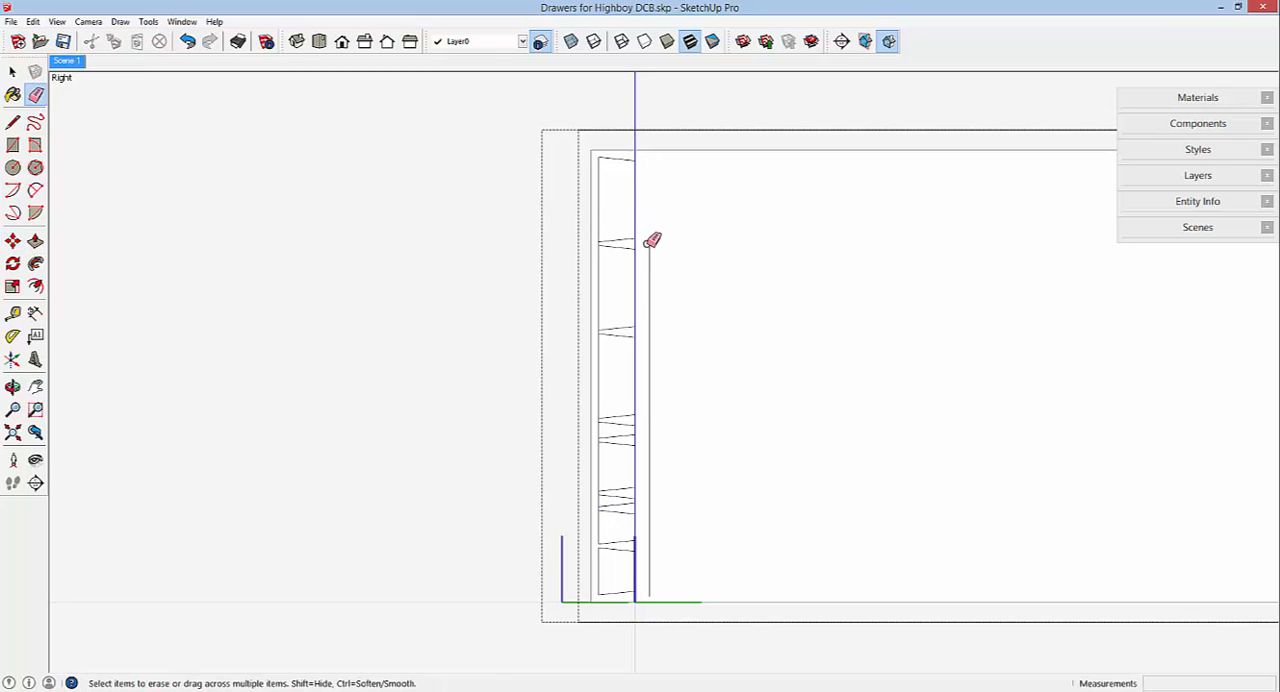
click(656, 256)
drag(650, 345, 653, 370)
drag(653, 434, 655, 528)
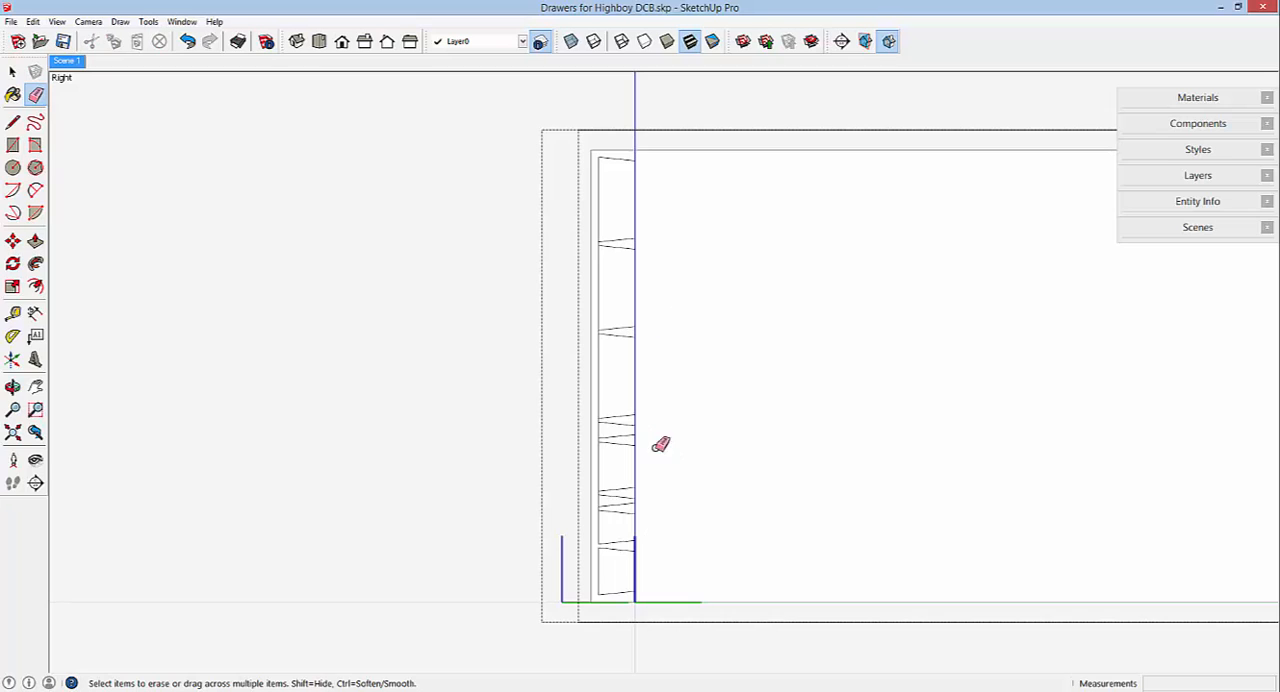
right_click(472, 315)
click(502, 327)
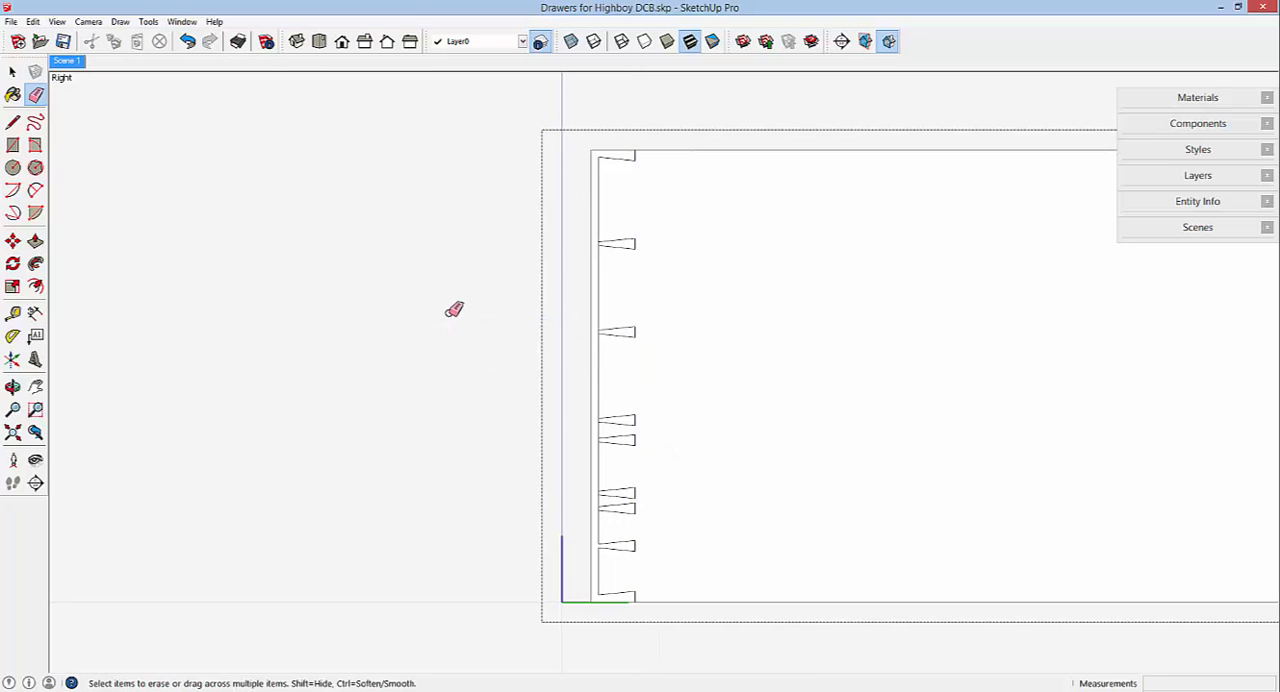
Open the drawer front component for editing.
click(12, 71)
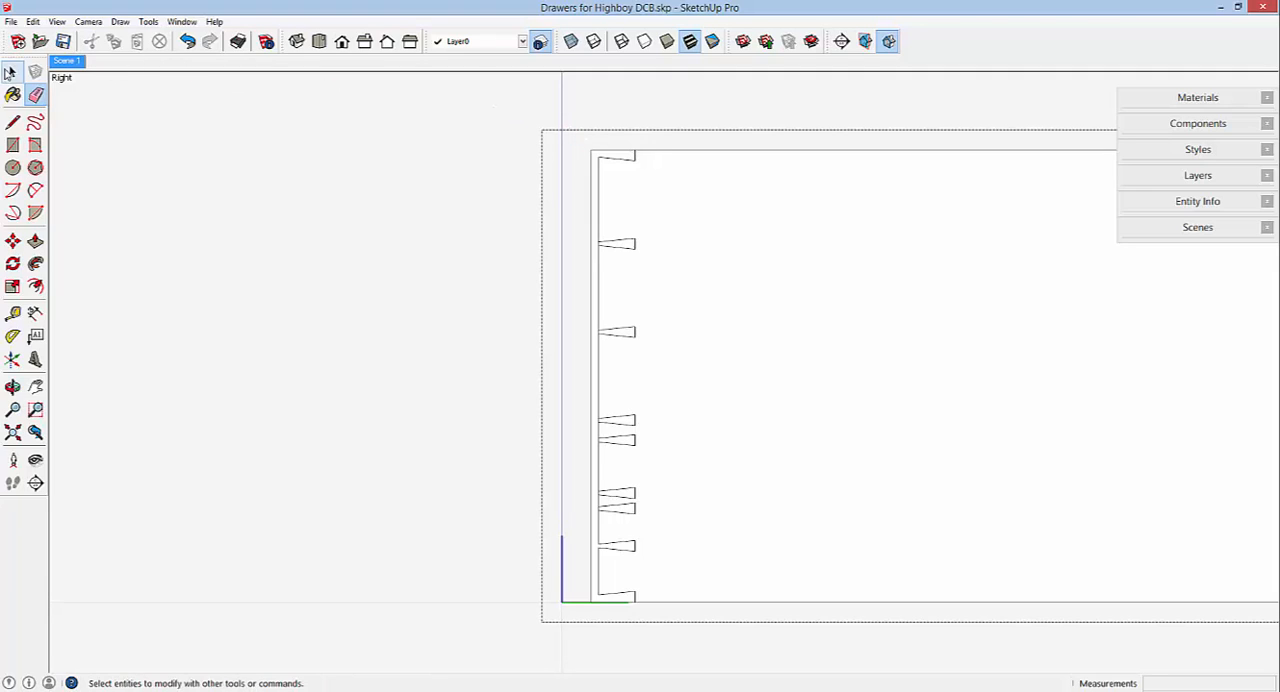
click(594, 160)
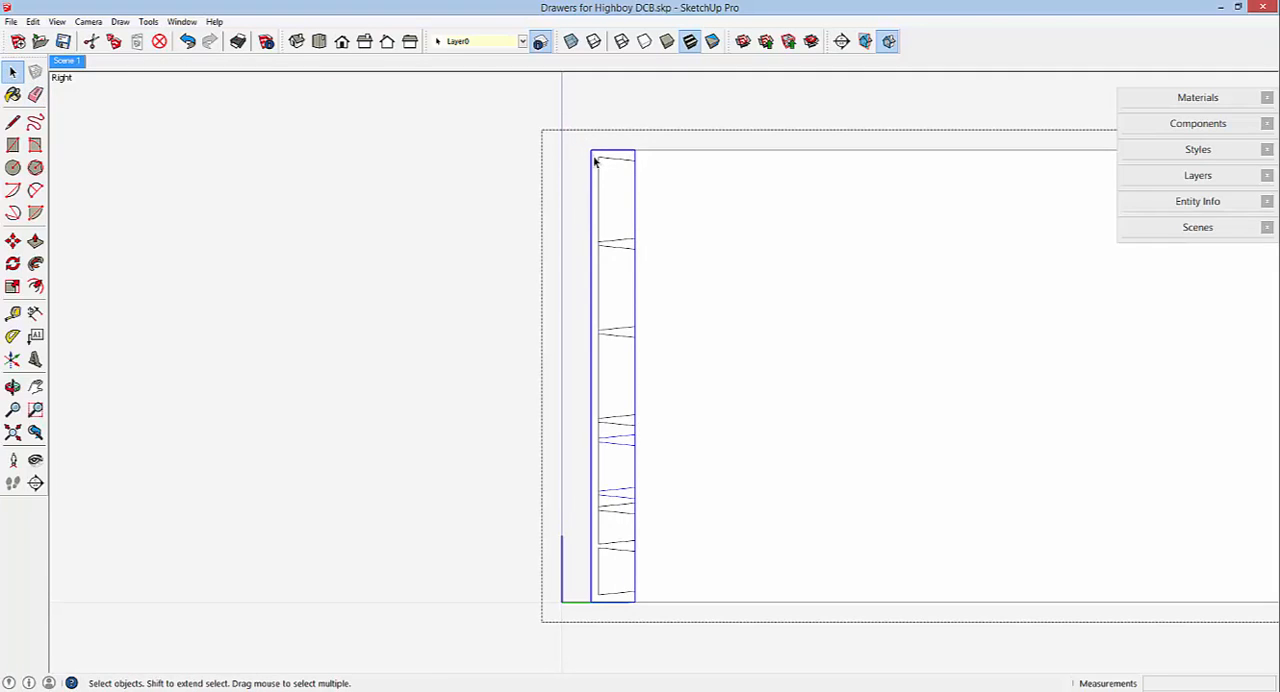
right_click(594, 160)
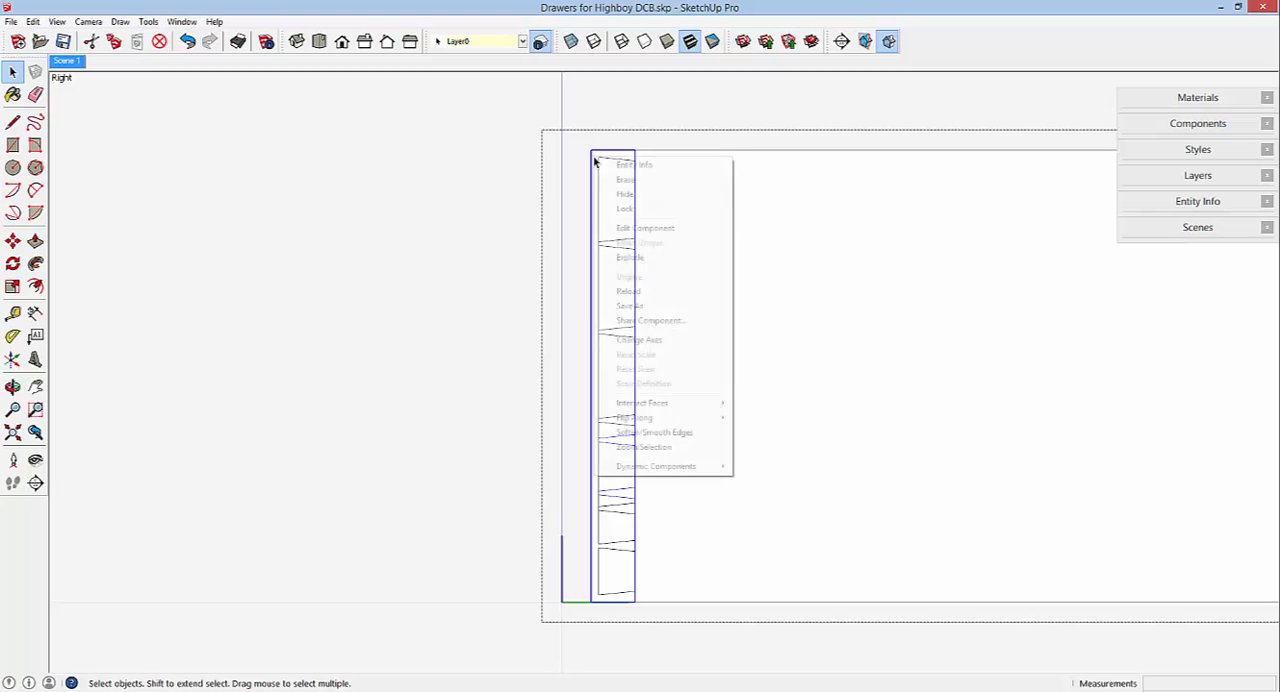
click(622, 229)
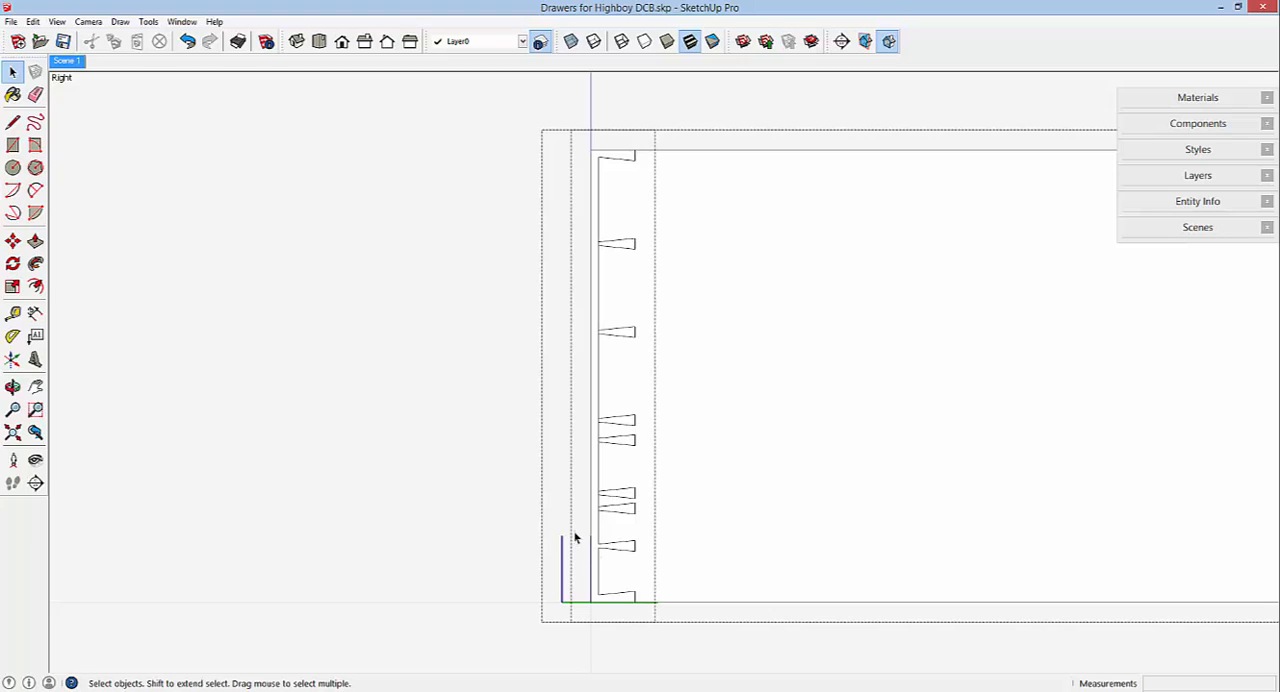
Turn on X-ray display and move the front's lowest full pin edges up about 5 11/64" to match the side's uppermost full pin.
mouse_move(620, 566)
mouse_down()
mouse_move(685, 570)
mouse_move(639, 555)
mouse_up()
drag(637, 554, 637, 554)
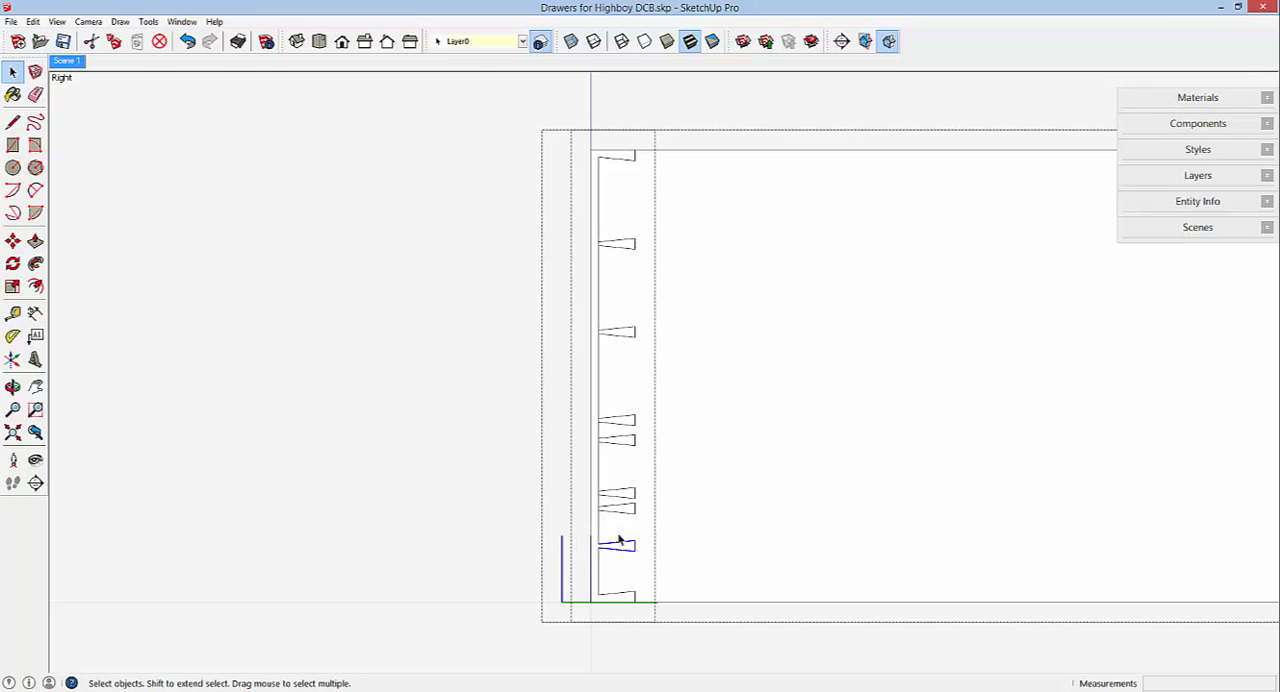
click(570, 42)
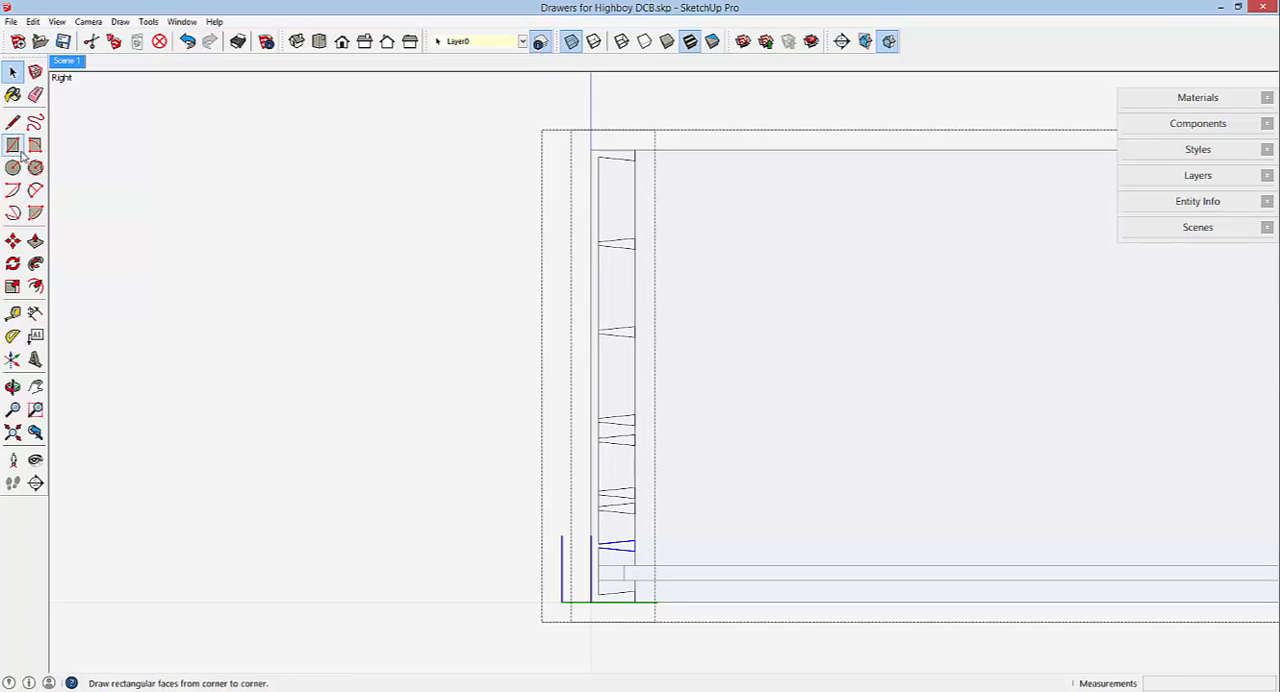
click(12, 241)
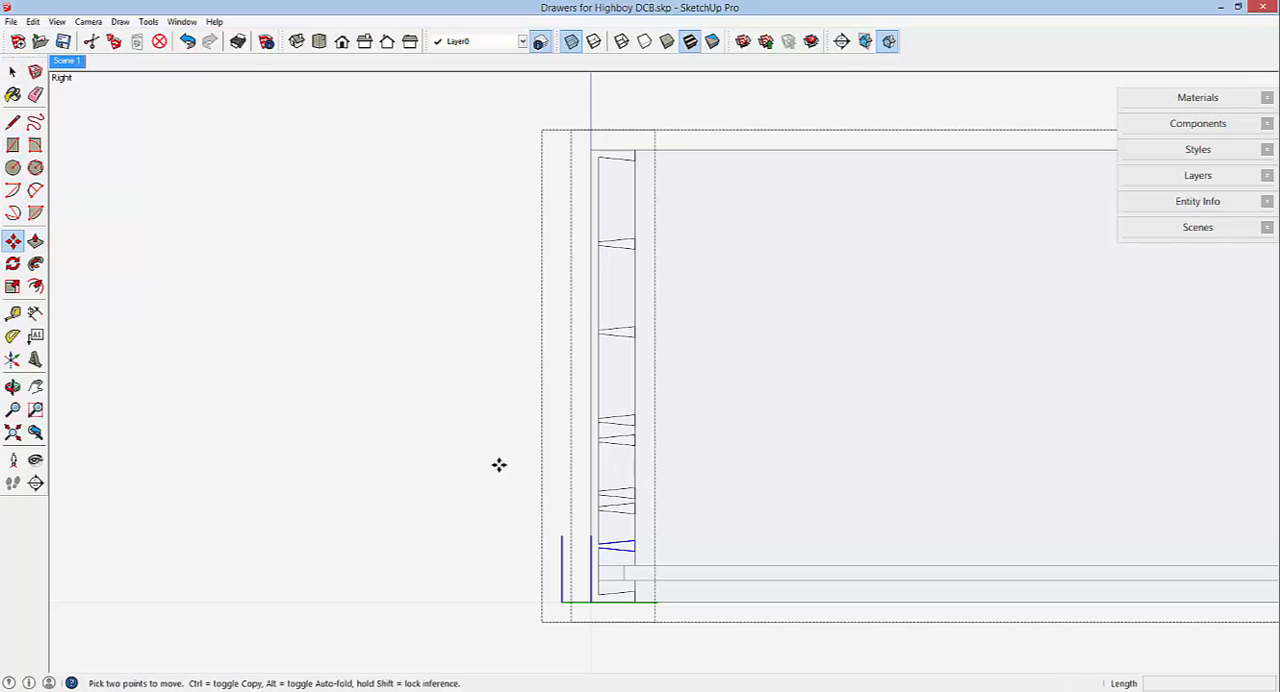
scroll(625, 546, up, 2)
scroll(625, 546, up, 2)
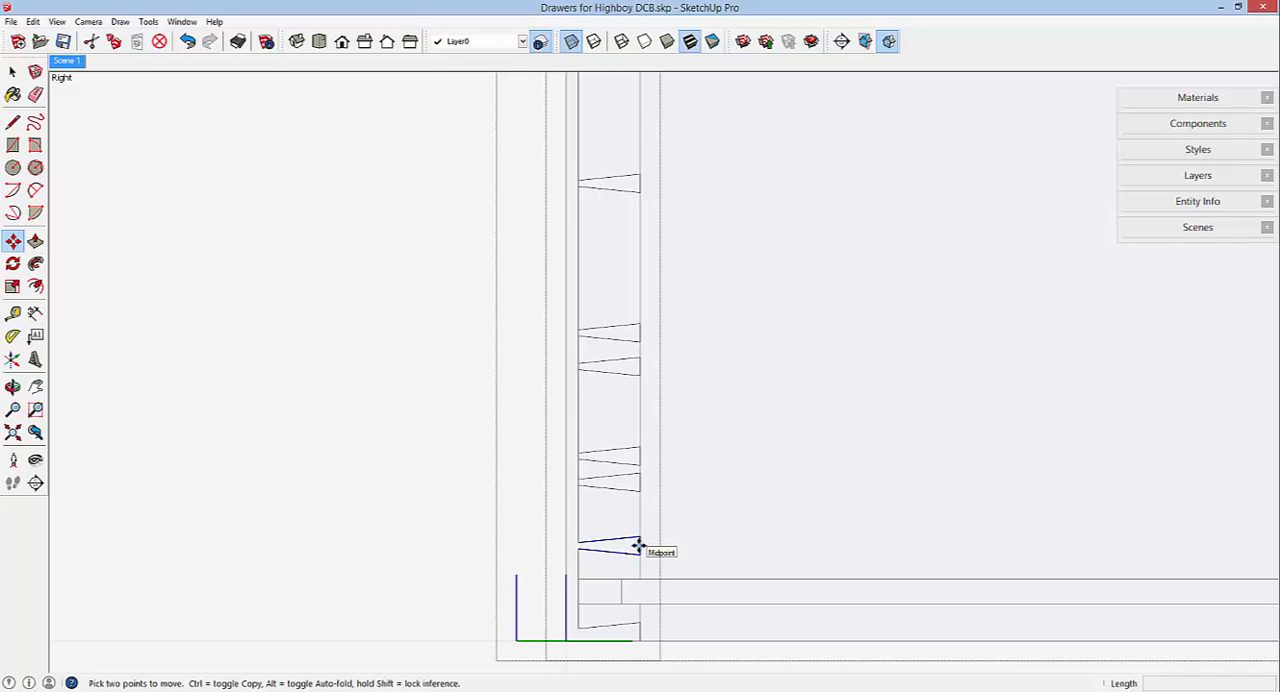
click(638, 545)
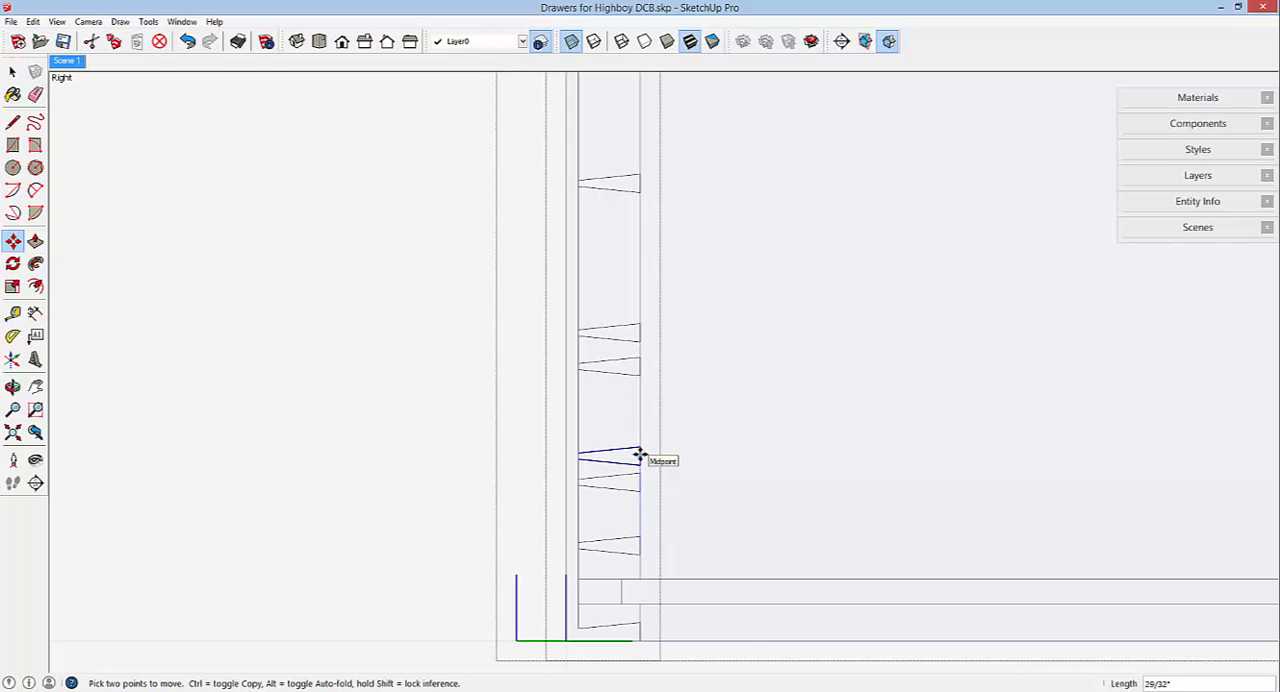
click(640, 455)
click(640, 455)
scroll(640, 450, down, 3)
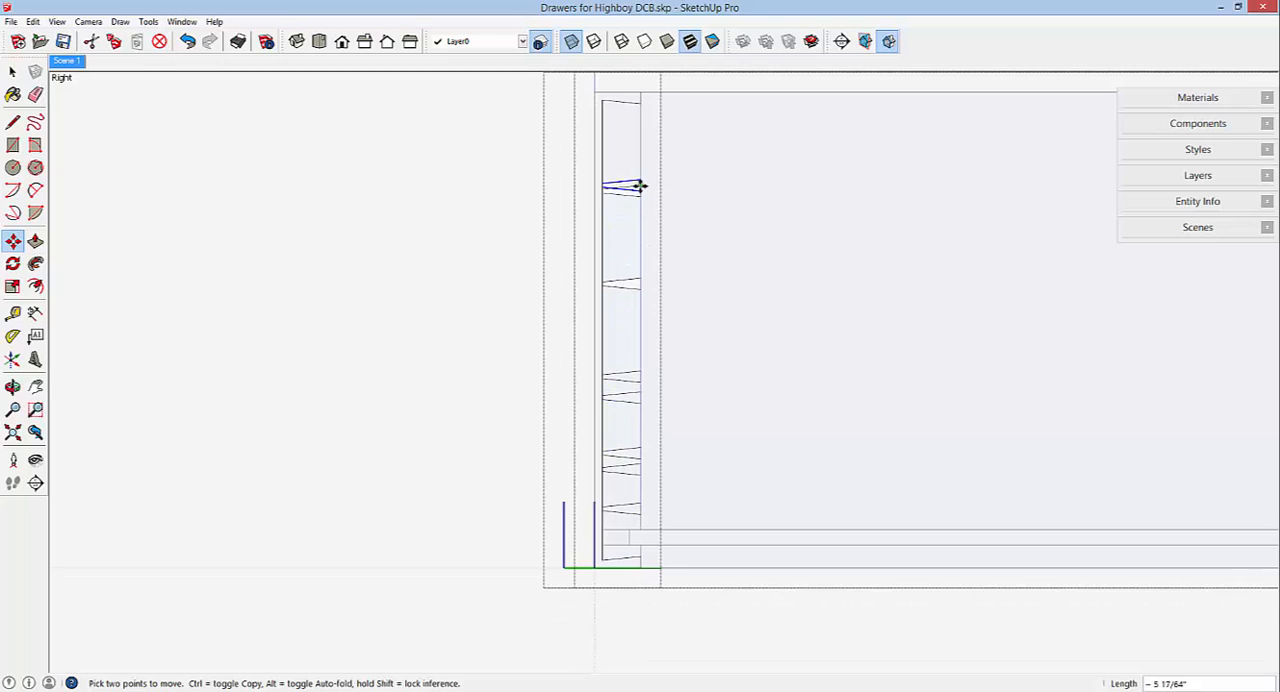
scroll(640, 194, up, 4)
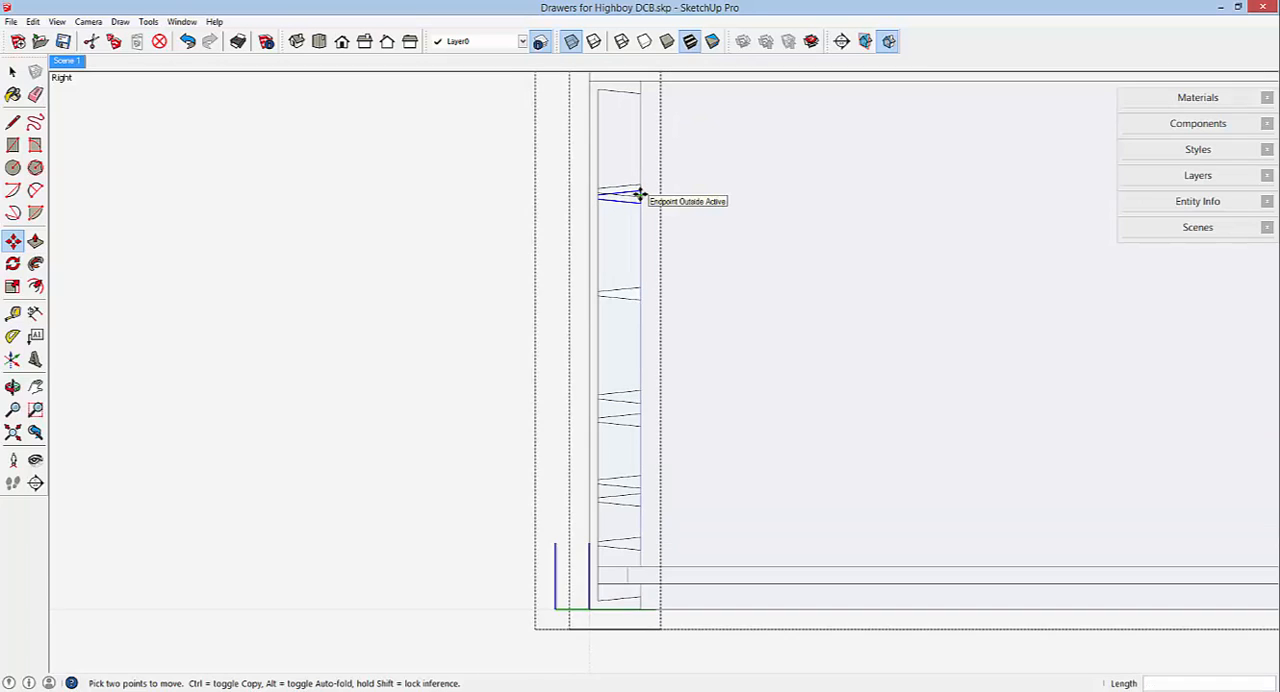
scroll(640, 194, up, 2)
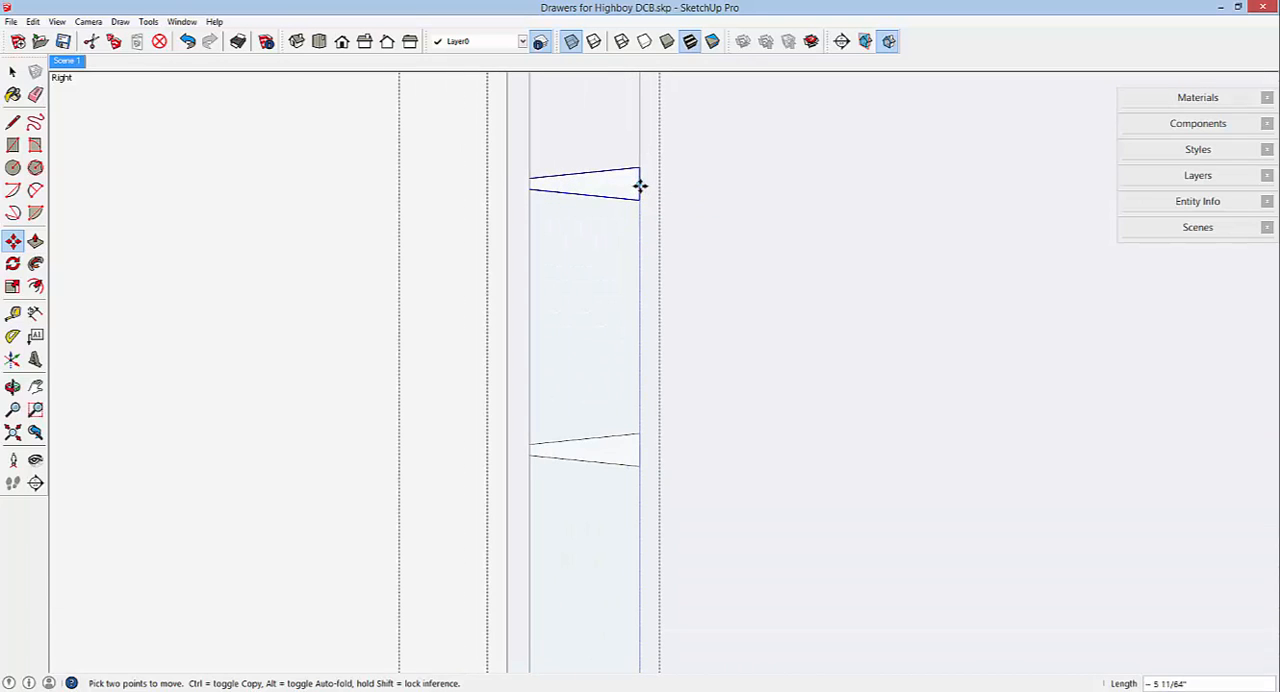
scroll(639, 172, down, 5)
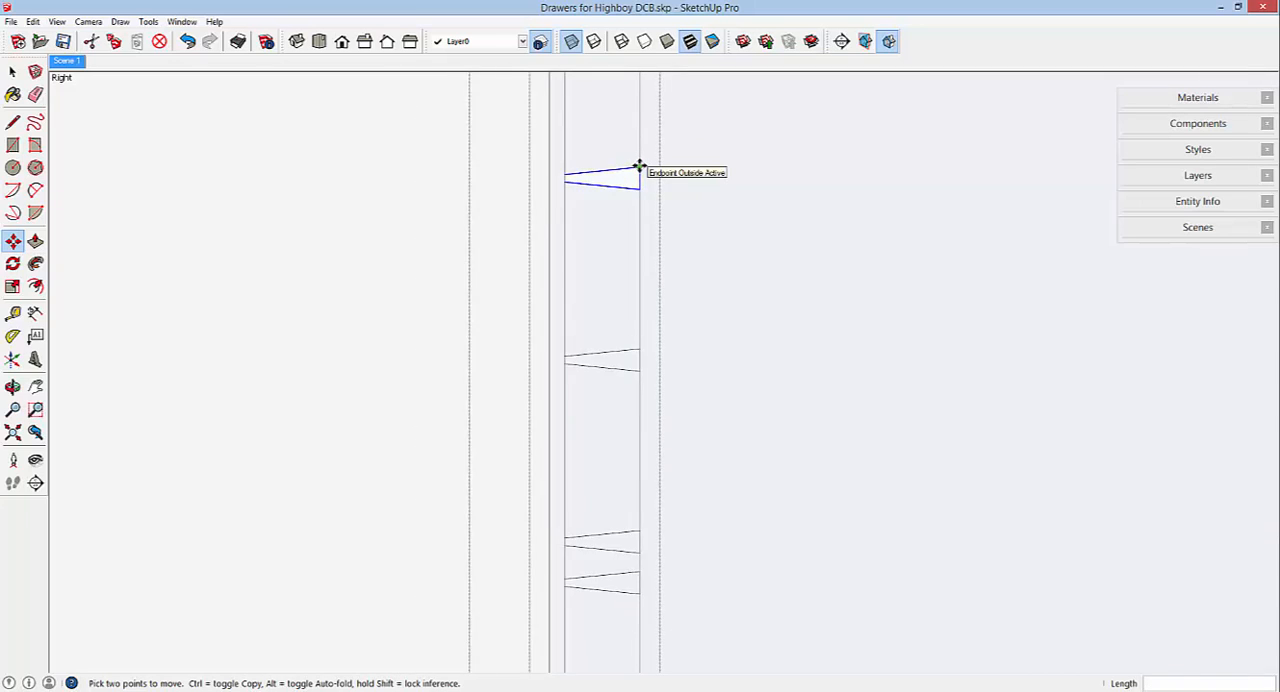
click(639, 166)
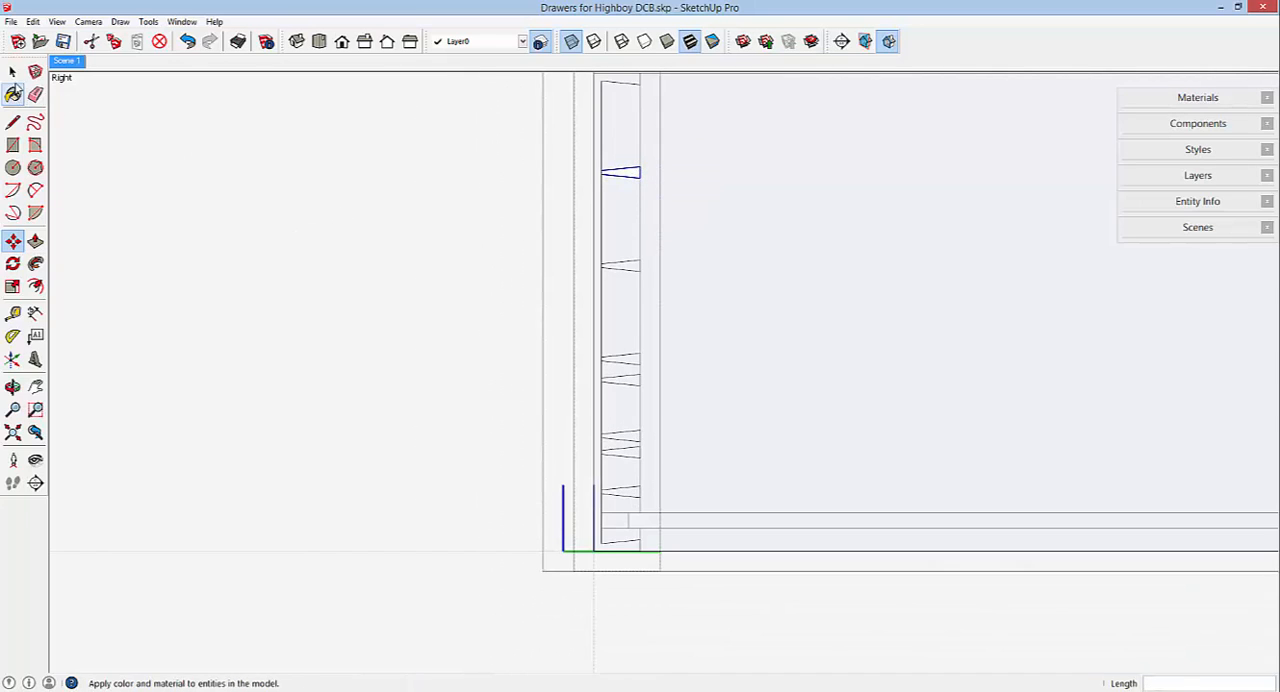
Move the front's lower remaining misplaced pin edges up about 2 49/64" to match the side's second full pin from the top.
click(12, 71)
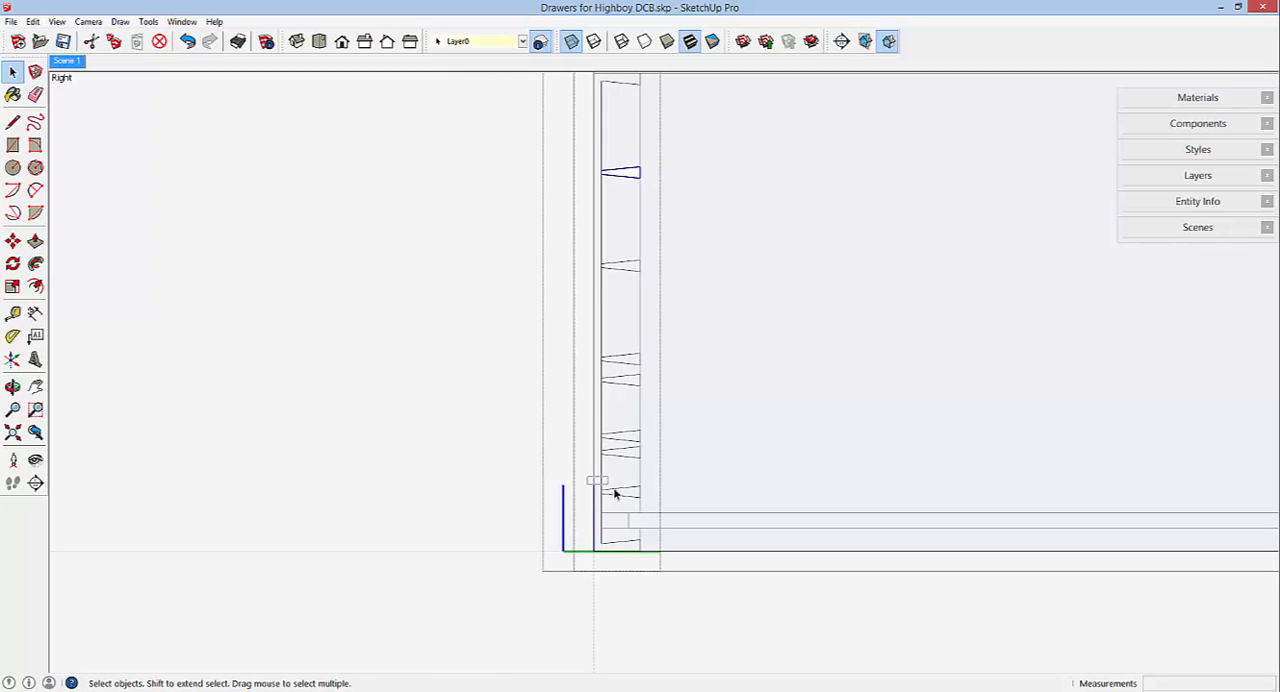
click(651, 505)
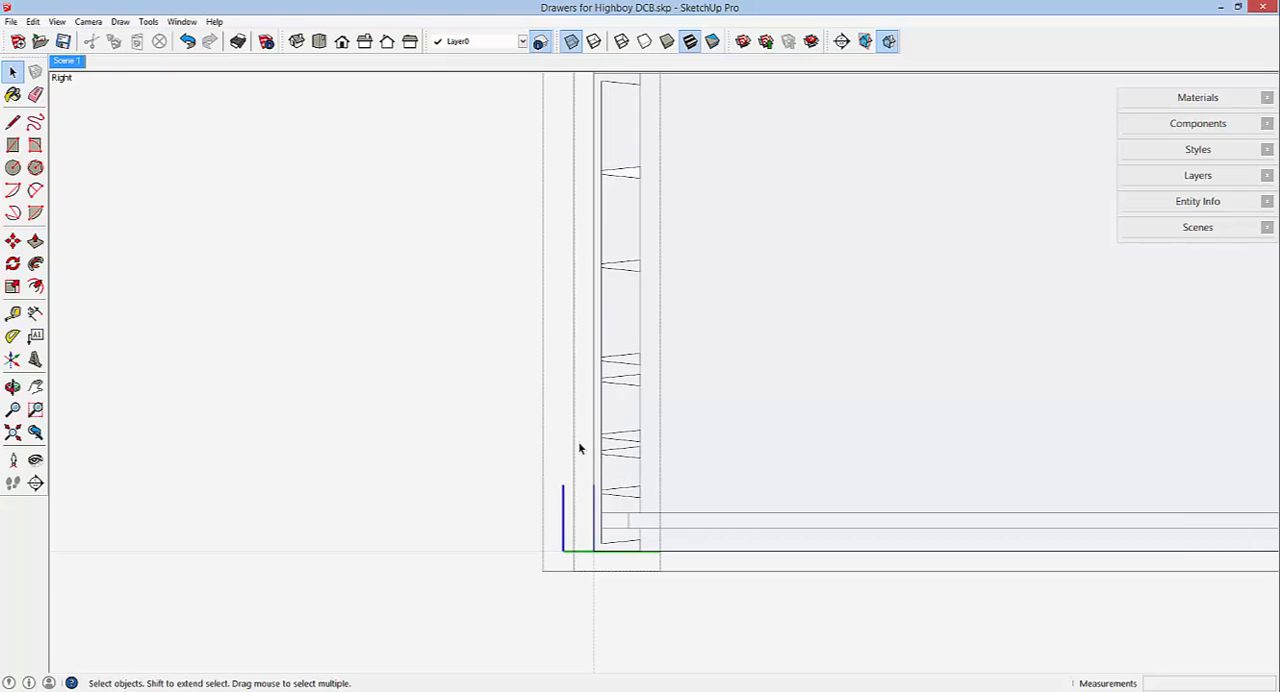
drag(580, 441, 662, 471)
drag(579, 416, 659, 446)
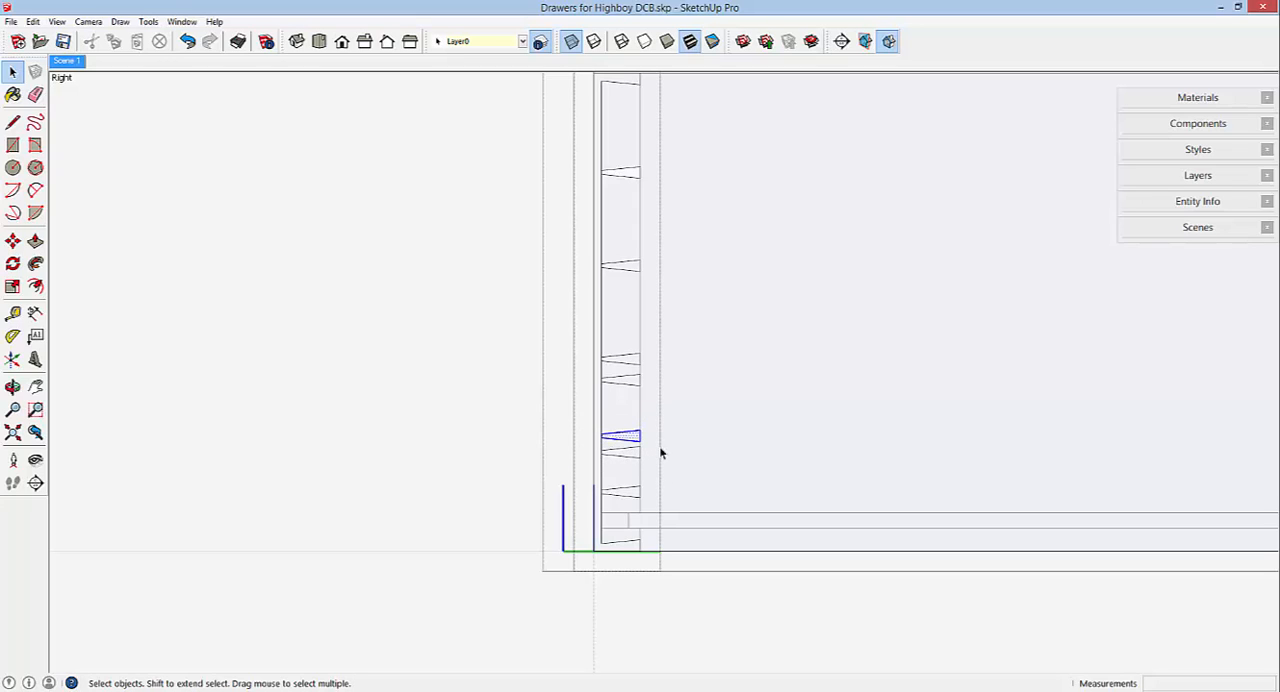
click(12, 241)
scroll(627, 434, up, 5)
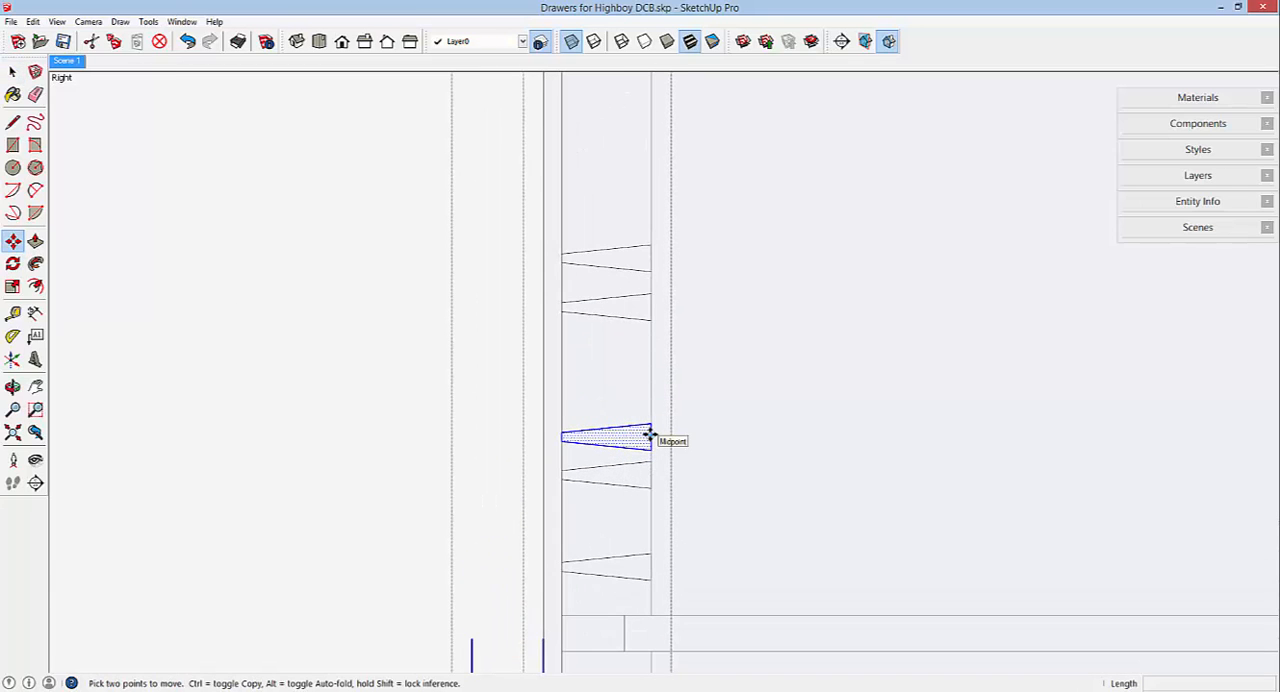
click(650, 436)
scroll(651, 408, down, 3)
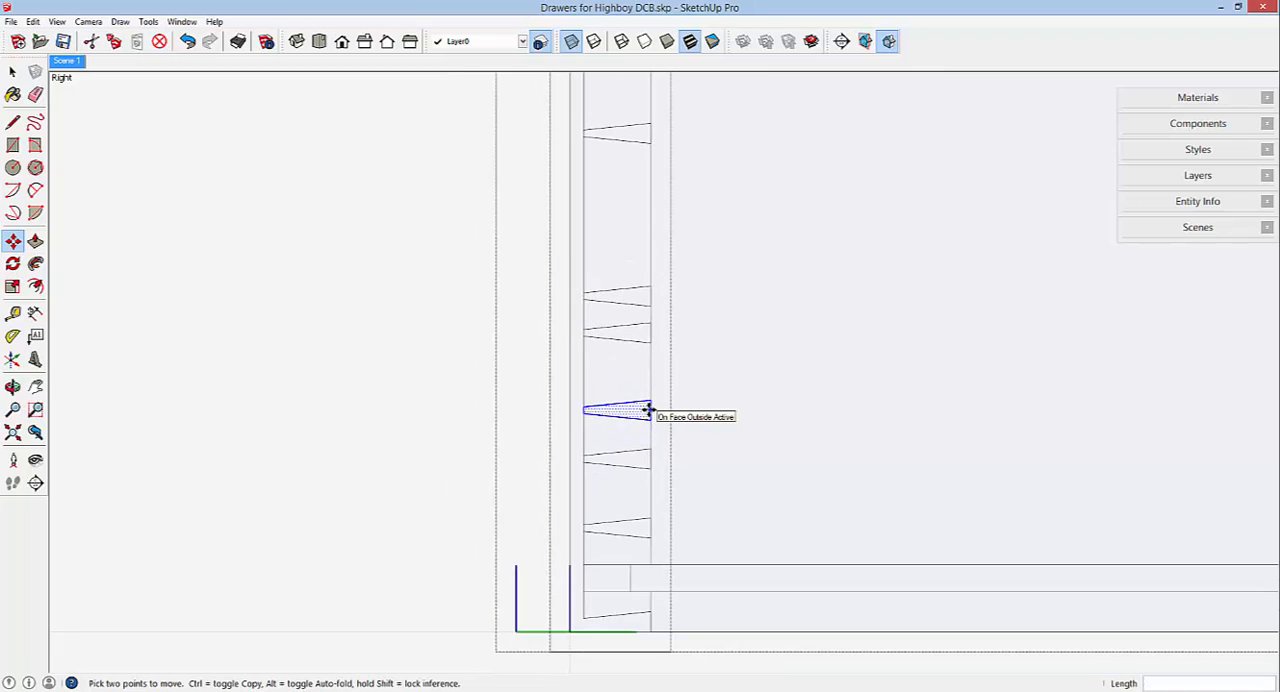
scroll(650, 410, down, 3)
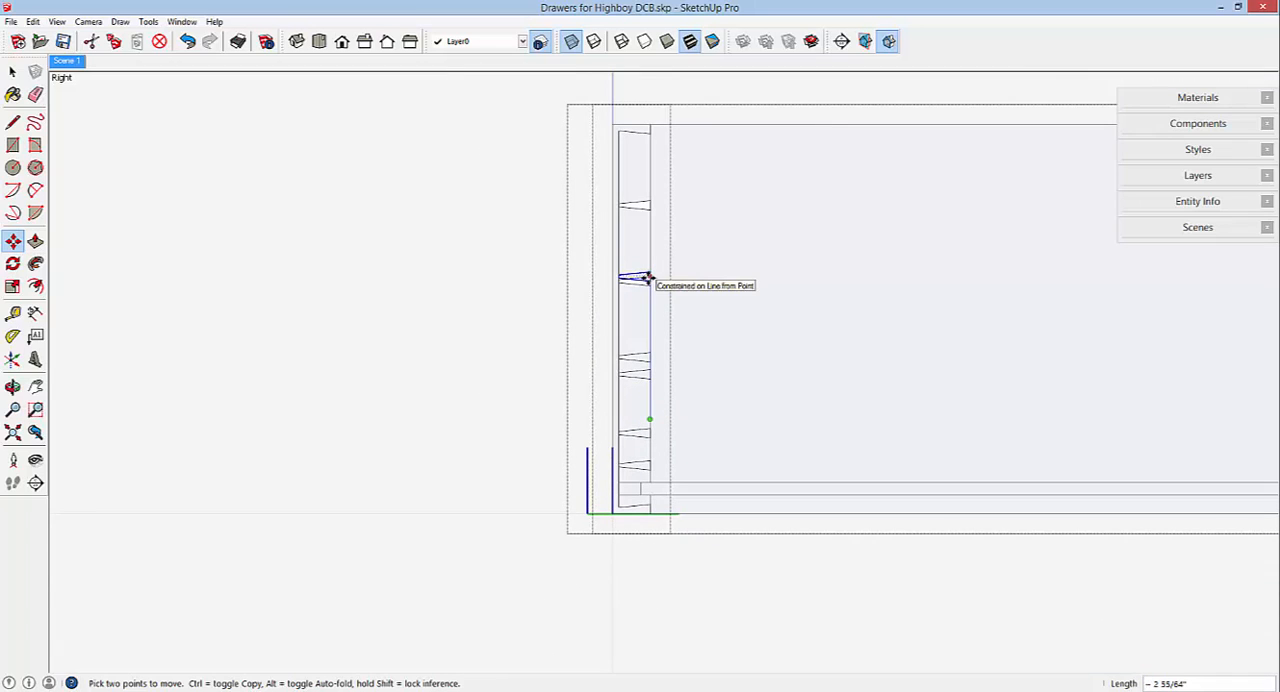
scroll(648, 279, up, 5)
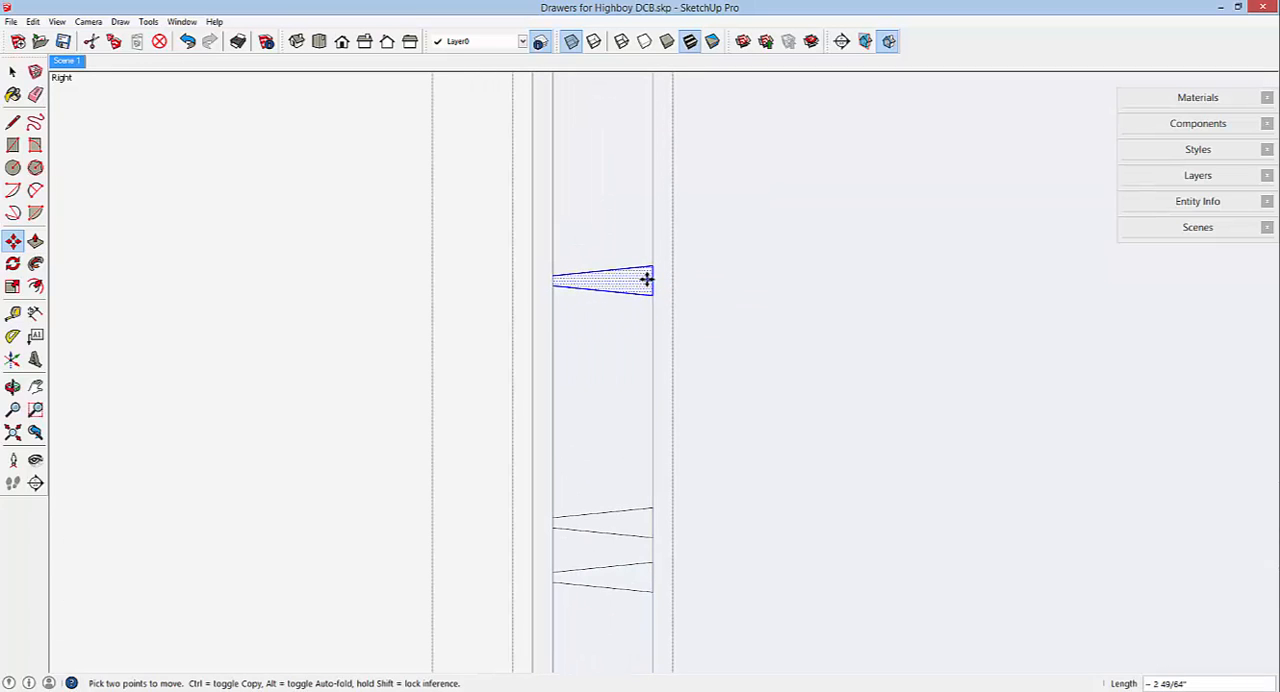
scroll(647, 279, down, 2)
scroll(648, 279, down, 3)
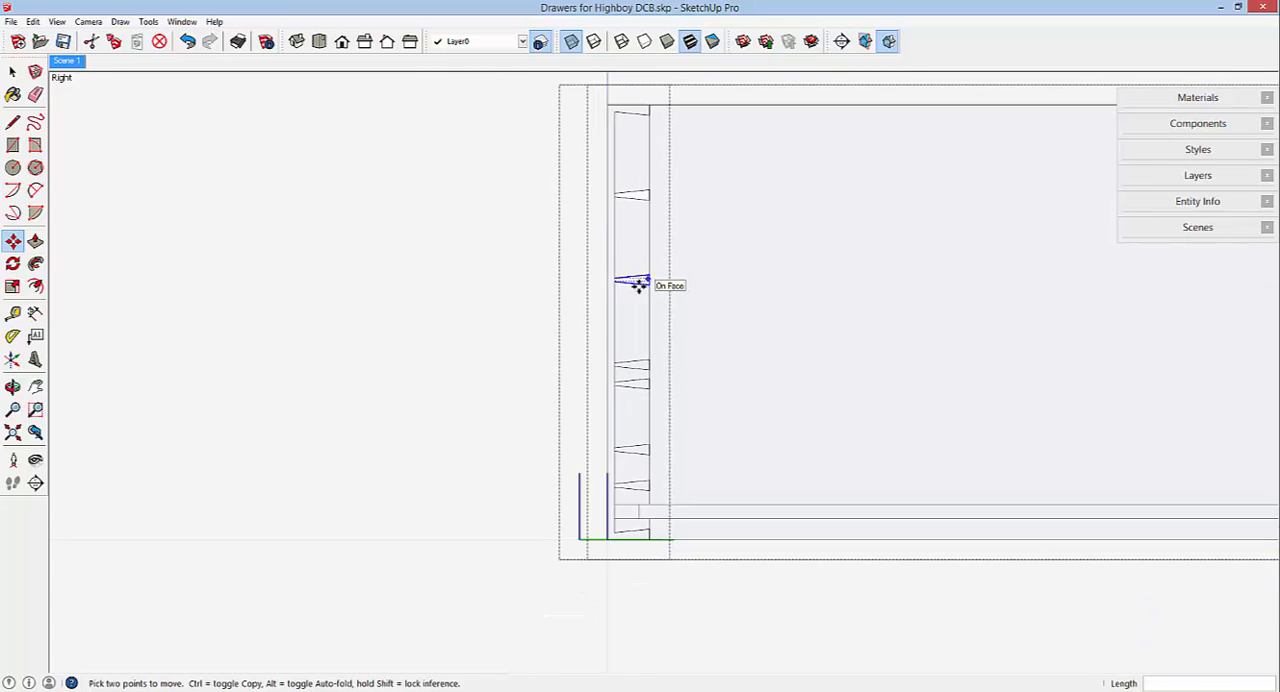
click(650, 281)
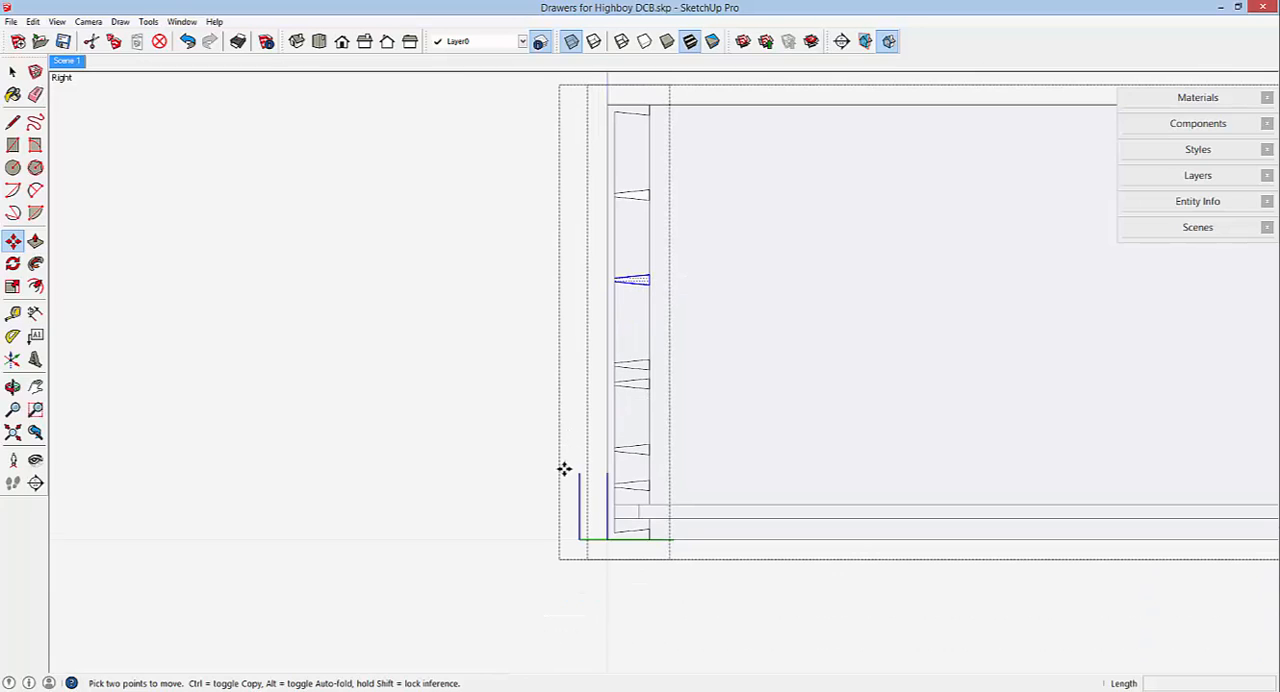
scroll(564, 469, down, 1)
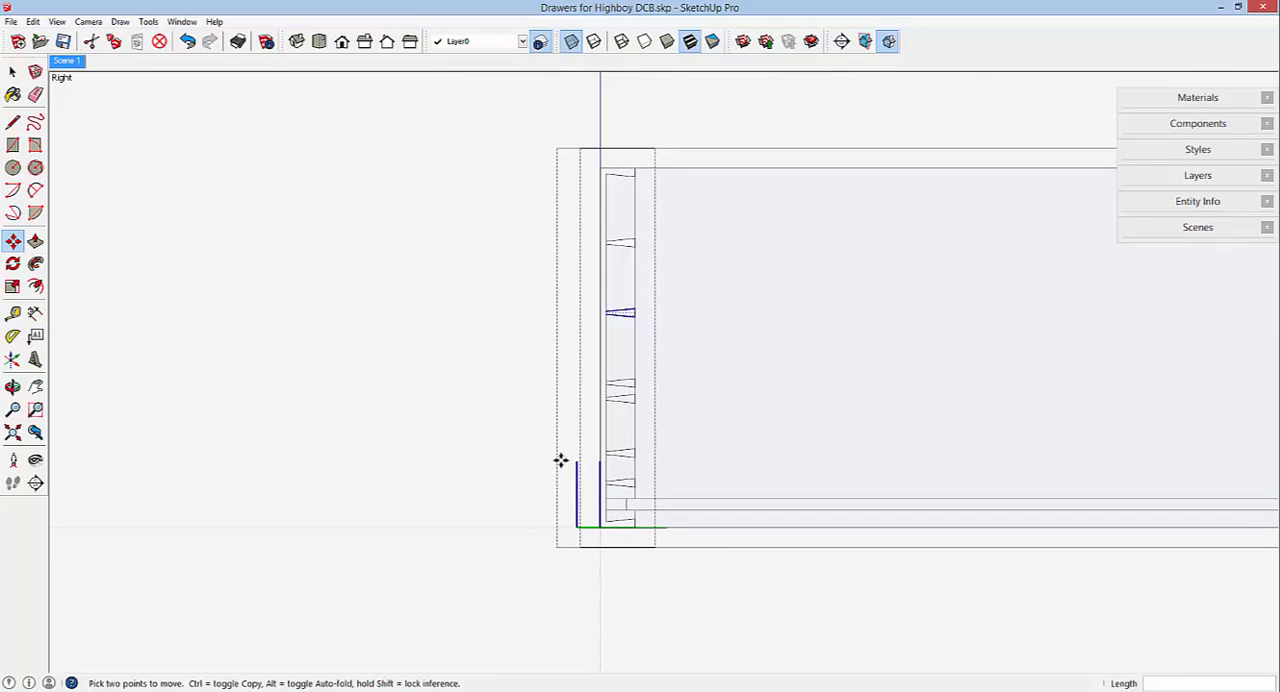
Move the front's last misplaced pin edges up about 11/32" to match the side's third full pin from the top.
click(12, 71)
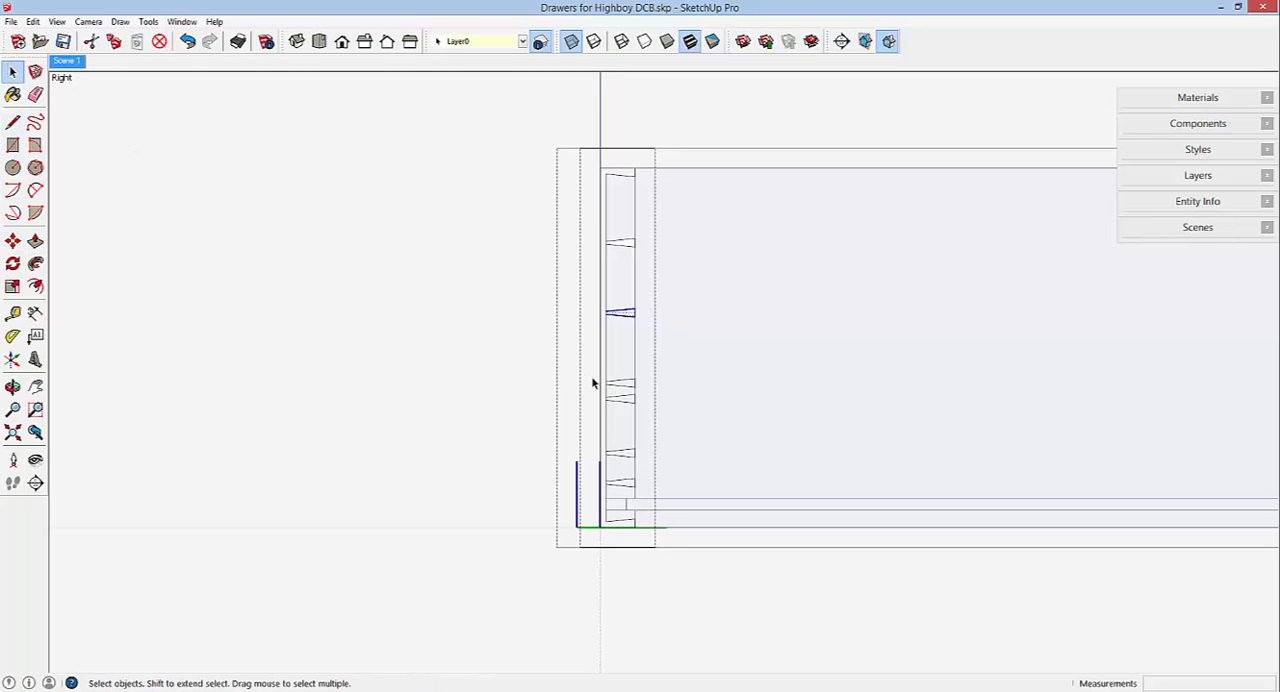
click(647, 412)
scroll(628, 399, up, 2)
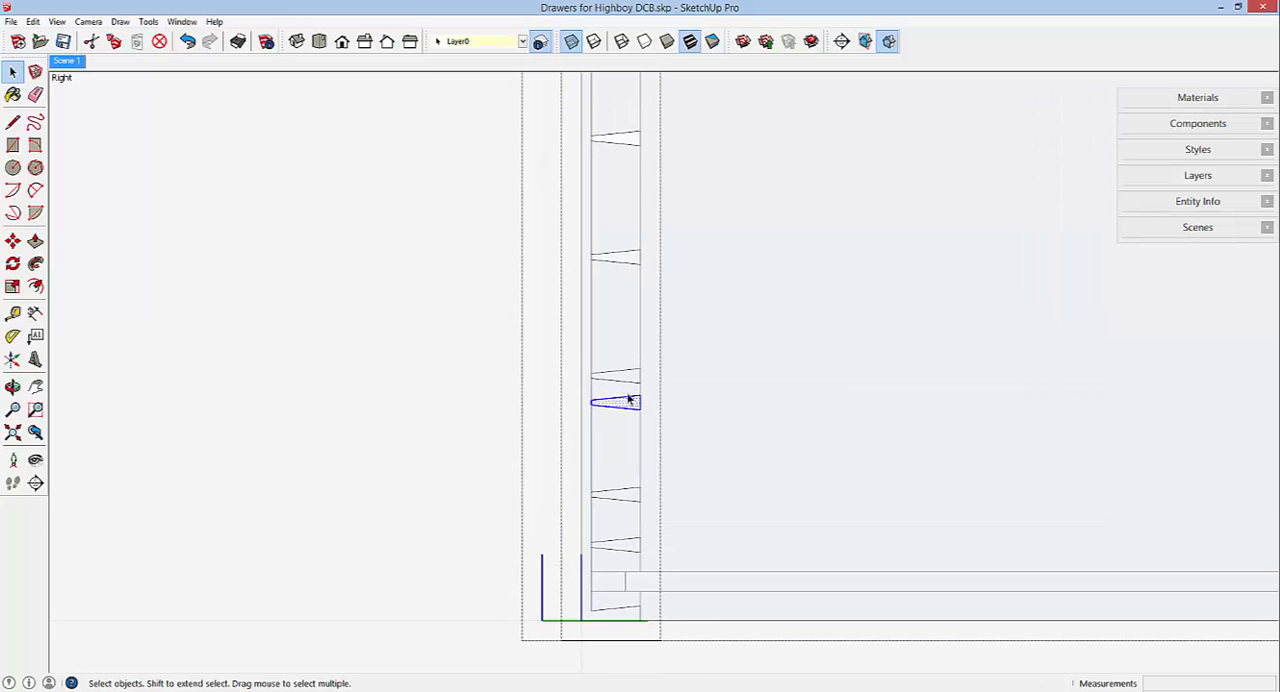
scroll(645, 402, up, 2)
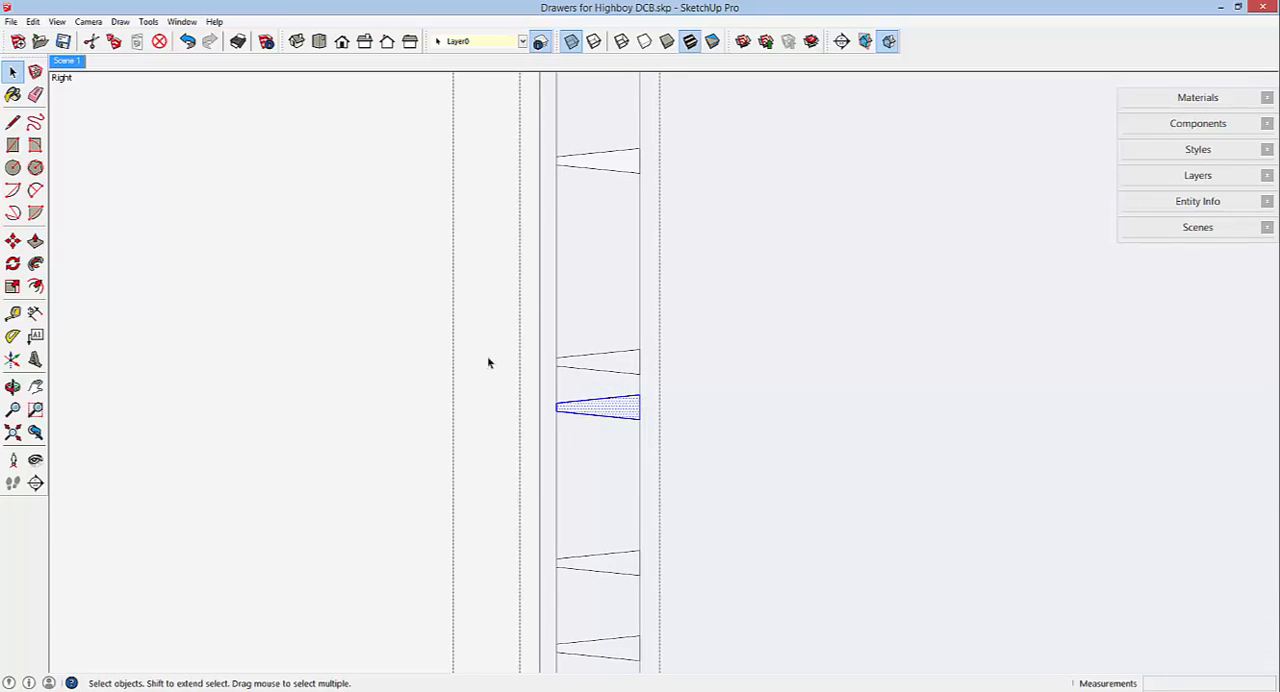
click(12, 241)
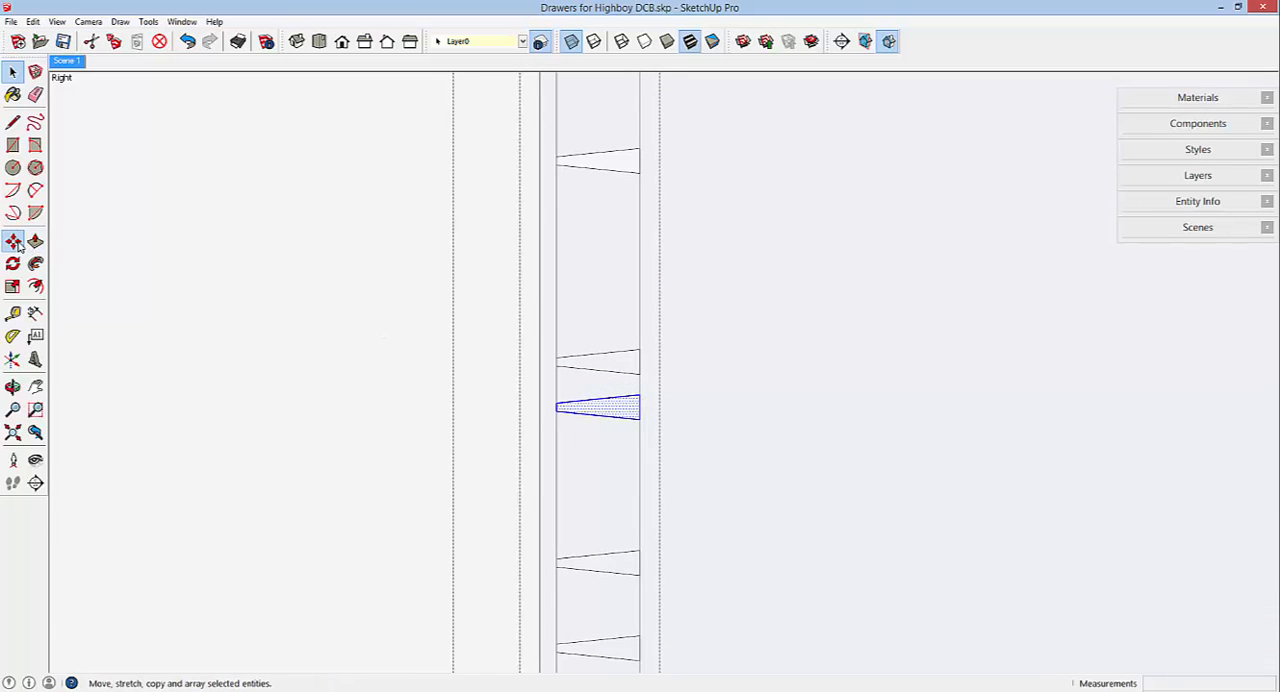
click(638, 394)
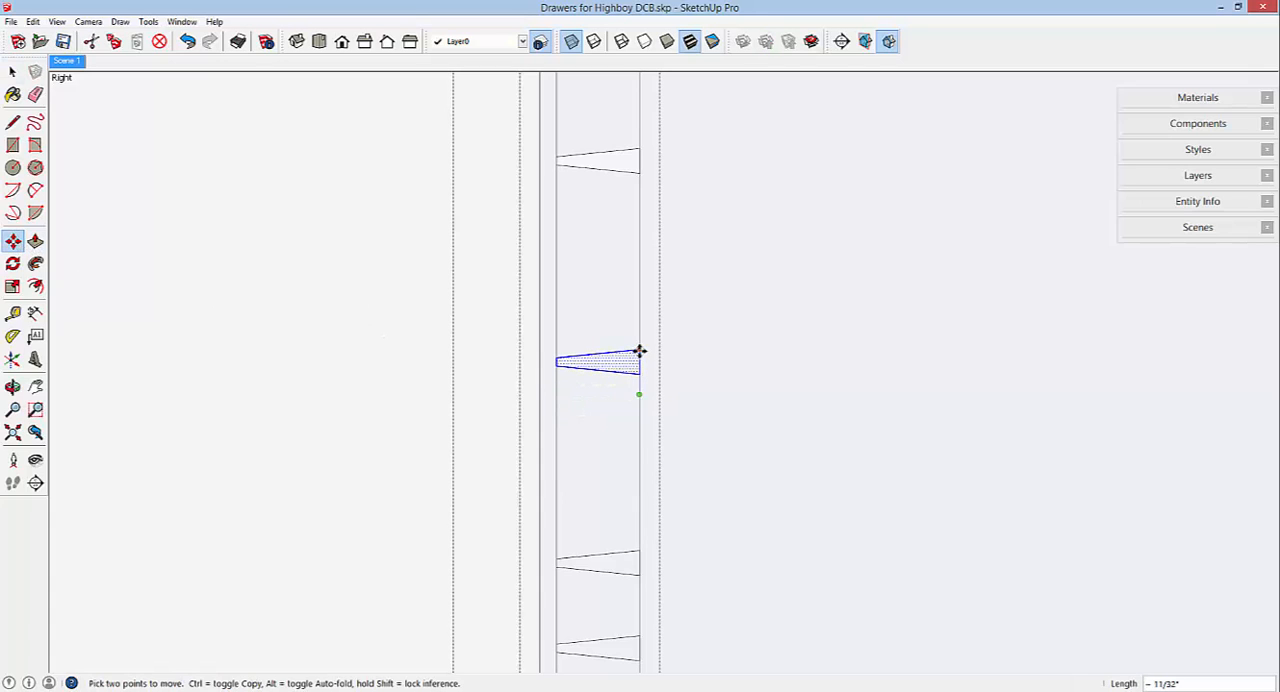
click(640, 351)
scroll(614, 294, down, 3)
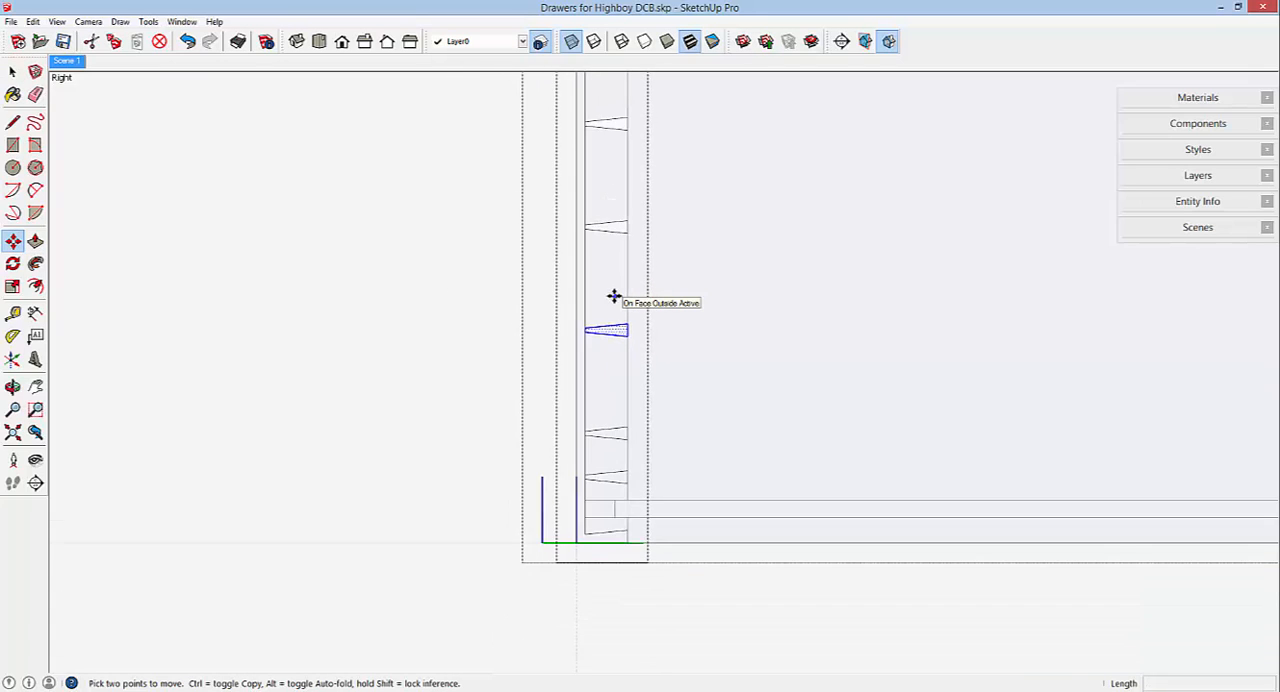
Check whether the two lowest full pin outlines contain edges belonging to the drawer front.
scroll(614, 296, down, 2)
scroll(617, 418, up, 3)
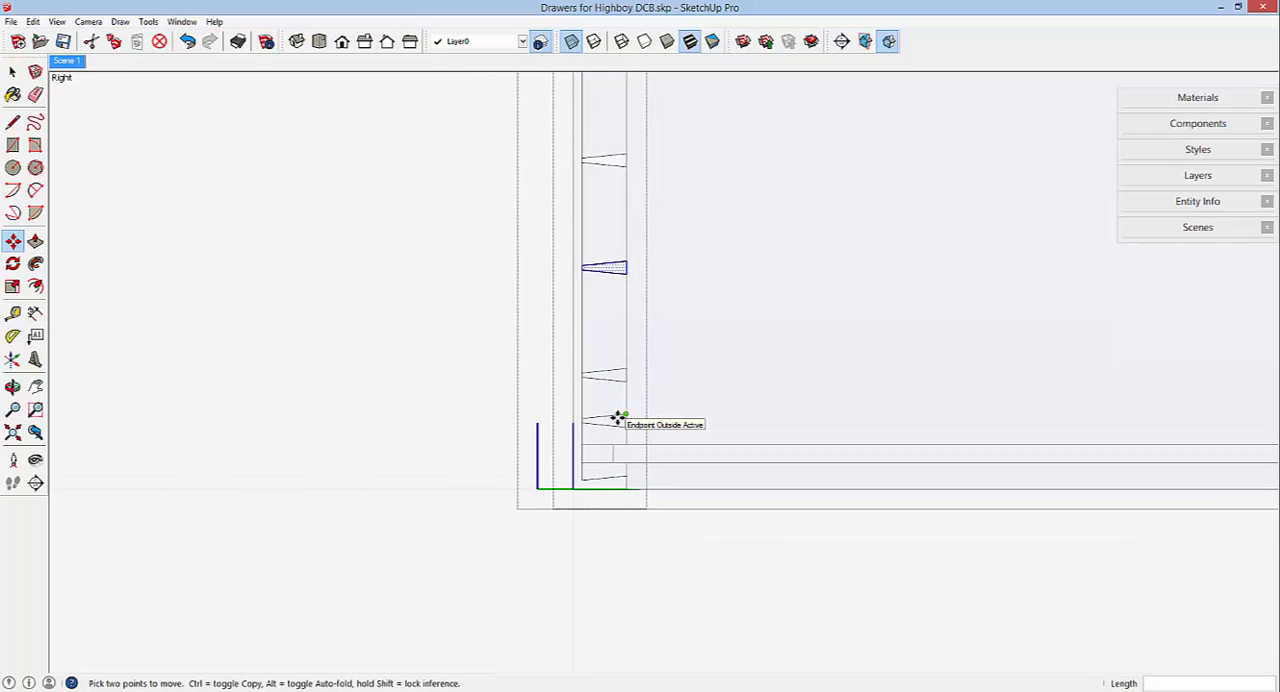
scroll(617, 418, up, 2)
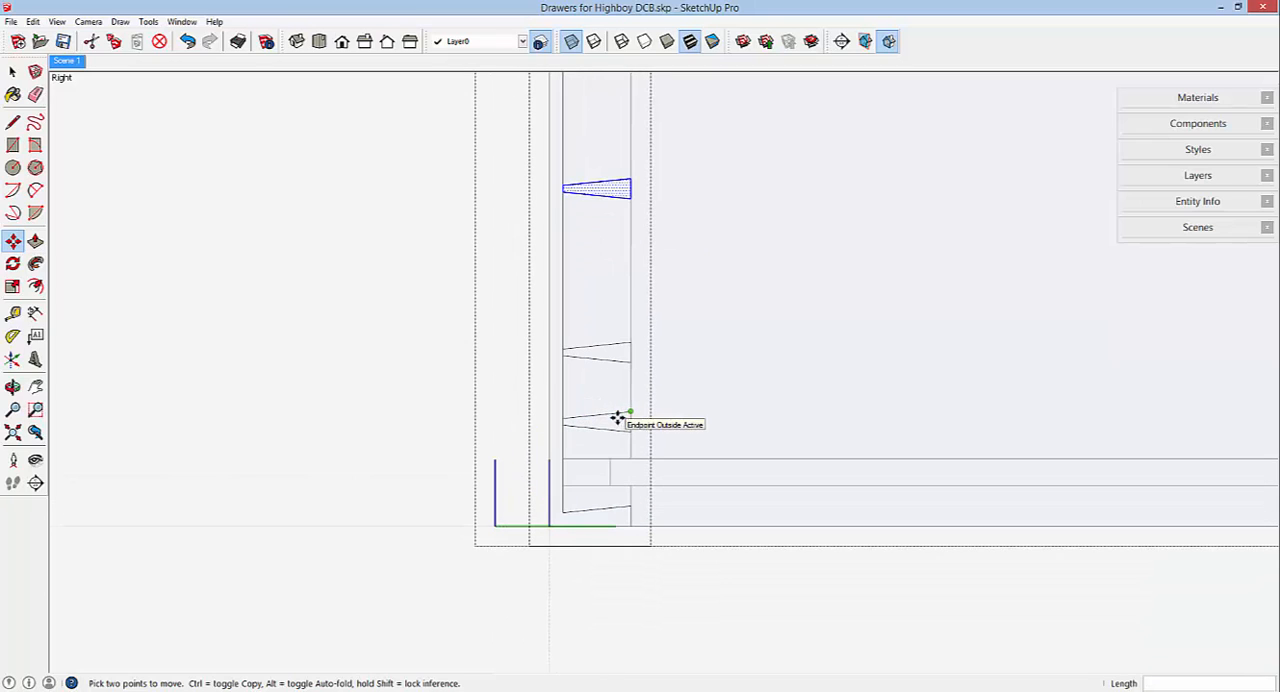
click(13, 73)
drag(527, 396, 651, 446)
drag(534, 314, 655, 381)
scroll(604, 445, down, 3)
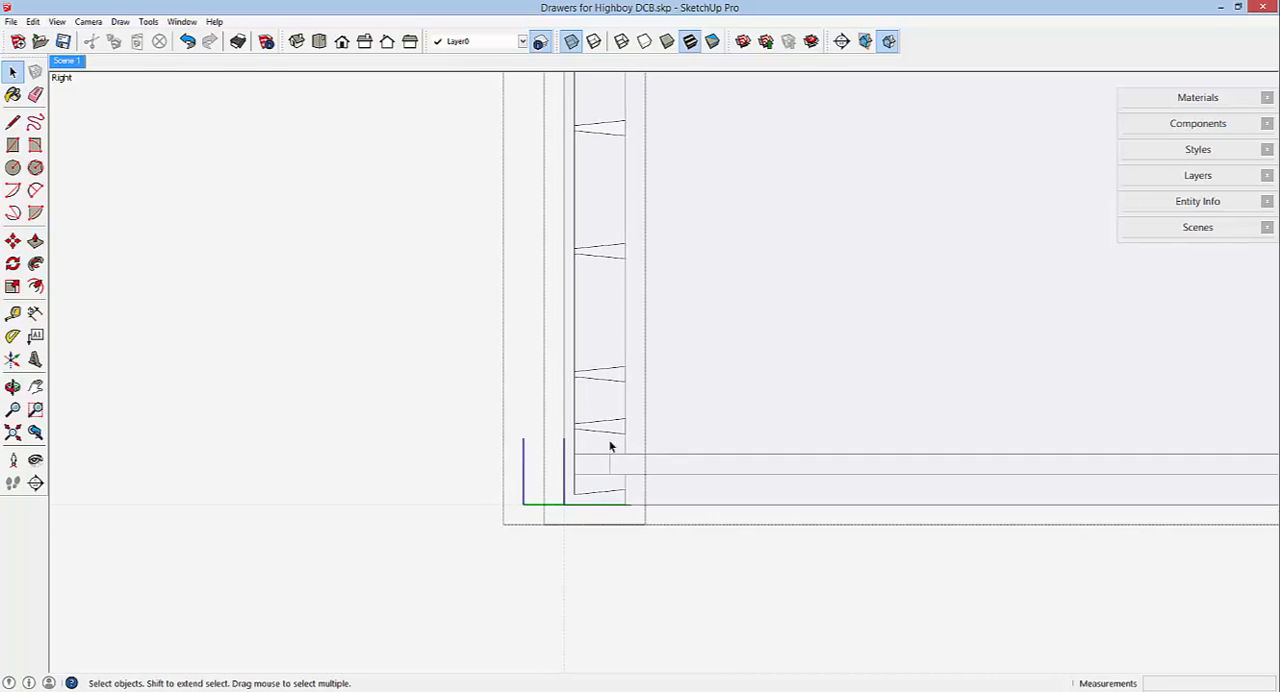
scroll(608, 450, down, 3)
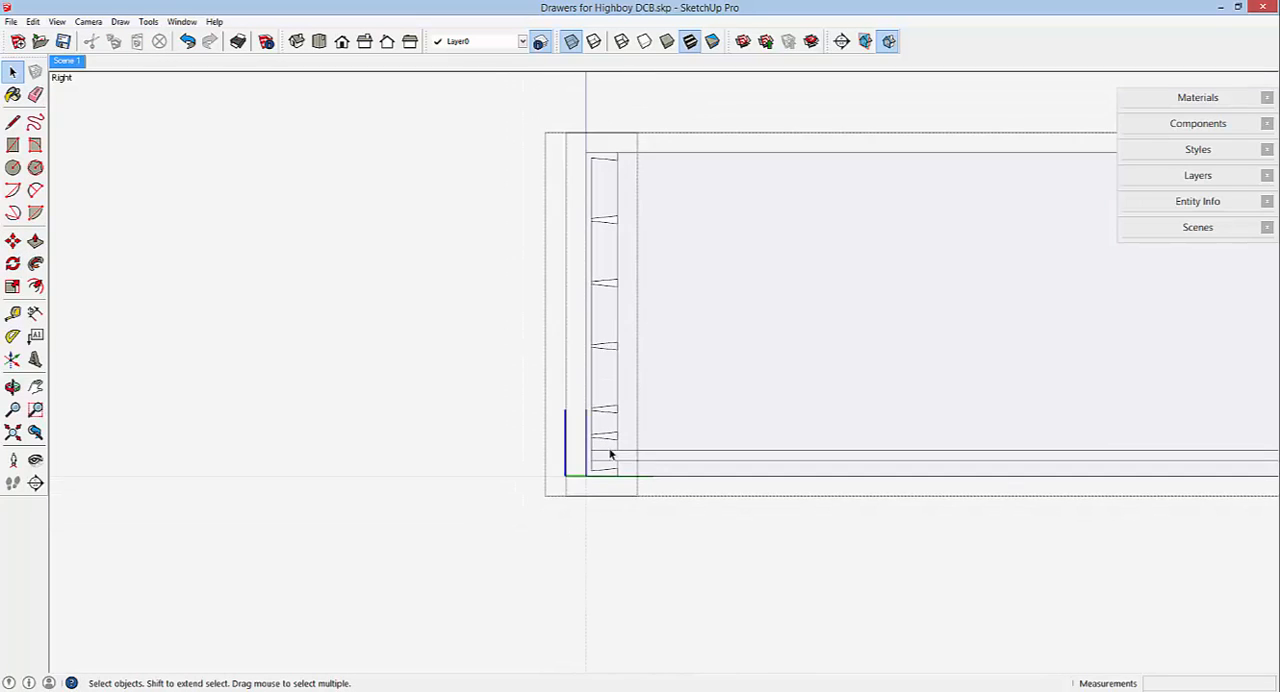
Close the drawer front component and the whole drawer component.
right_click(423, 366)
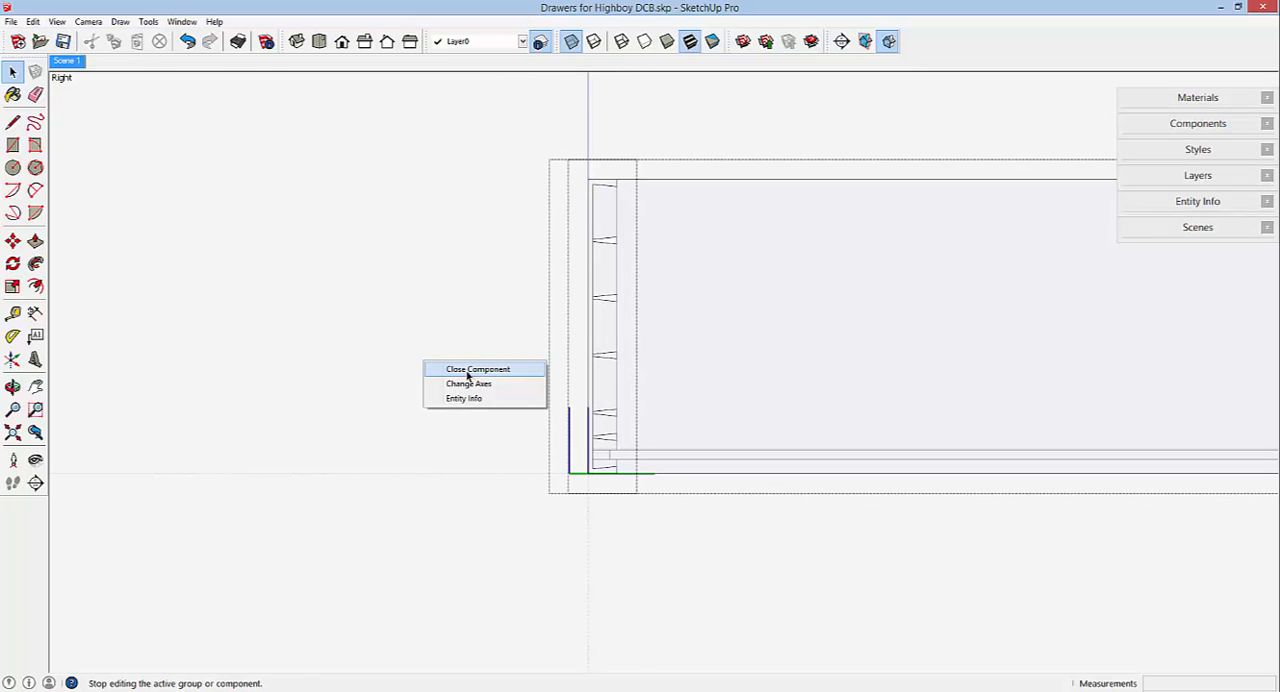
click(468, 379)
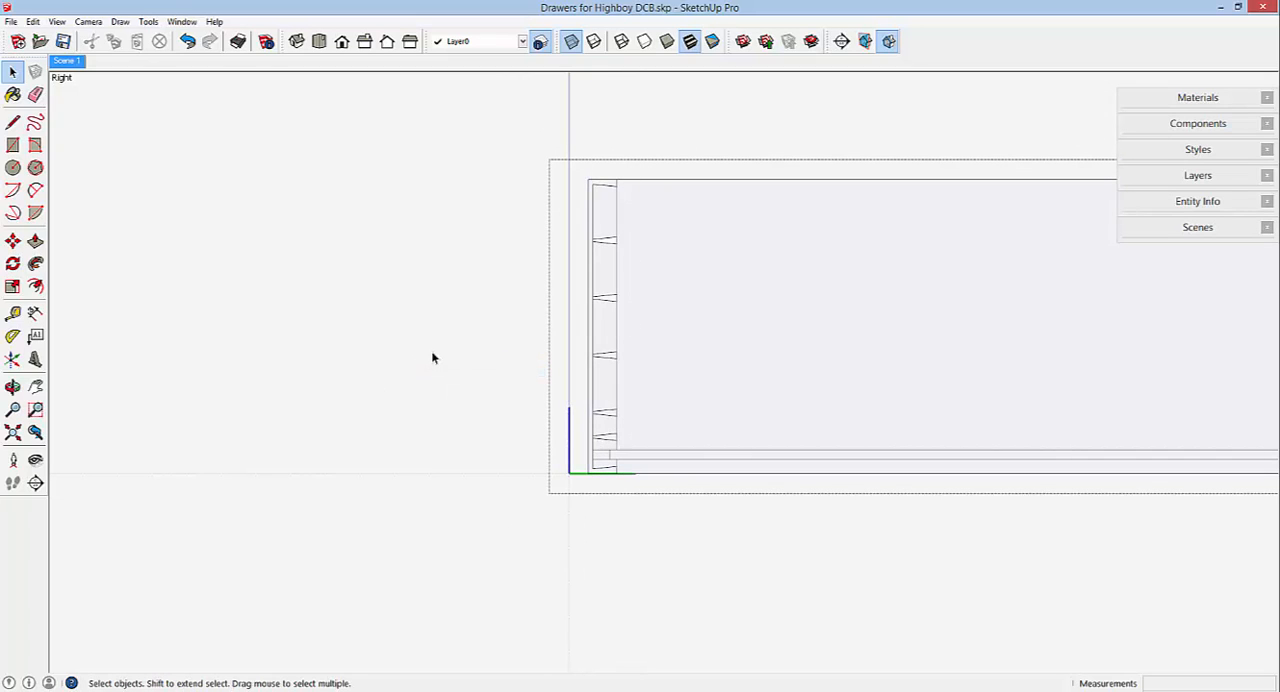
right_click(433, 357)
click(463, 361)
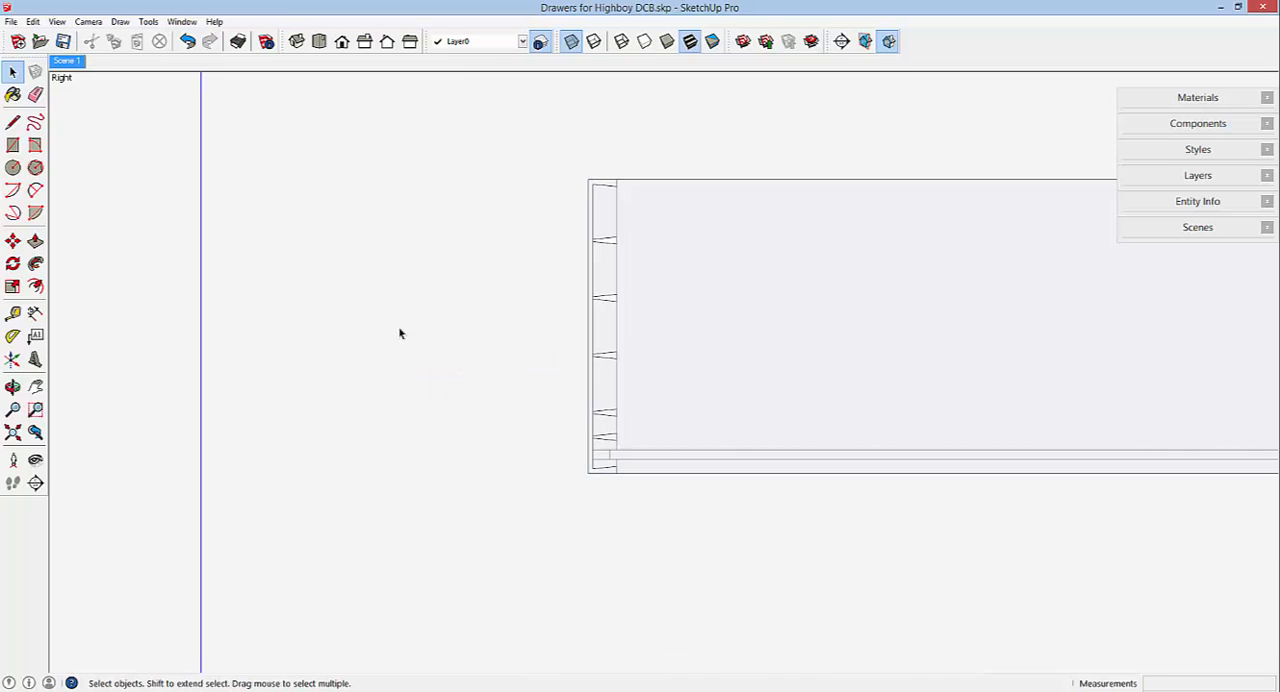
Switch the camera to perspective and turn off X-ray display.
click(88, 21)
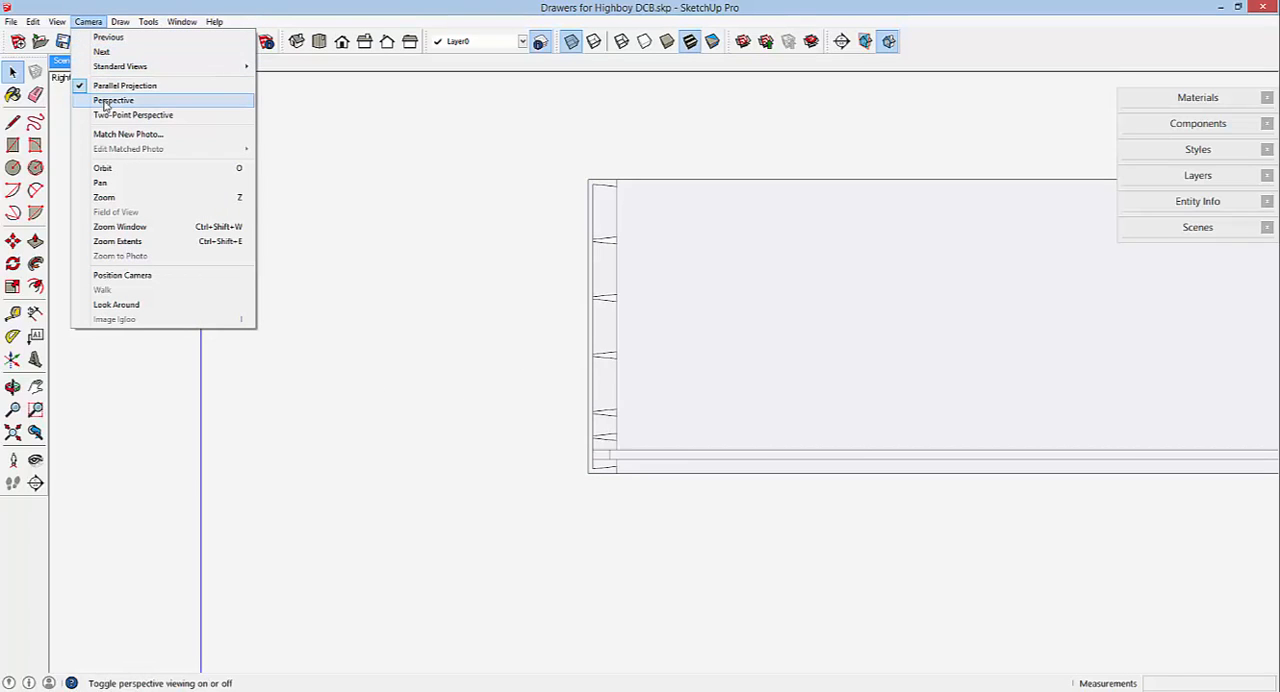
click(108, 100)
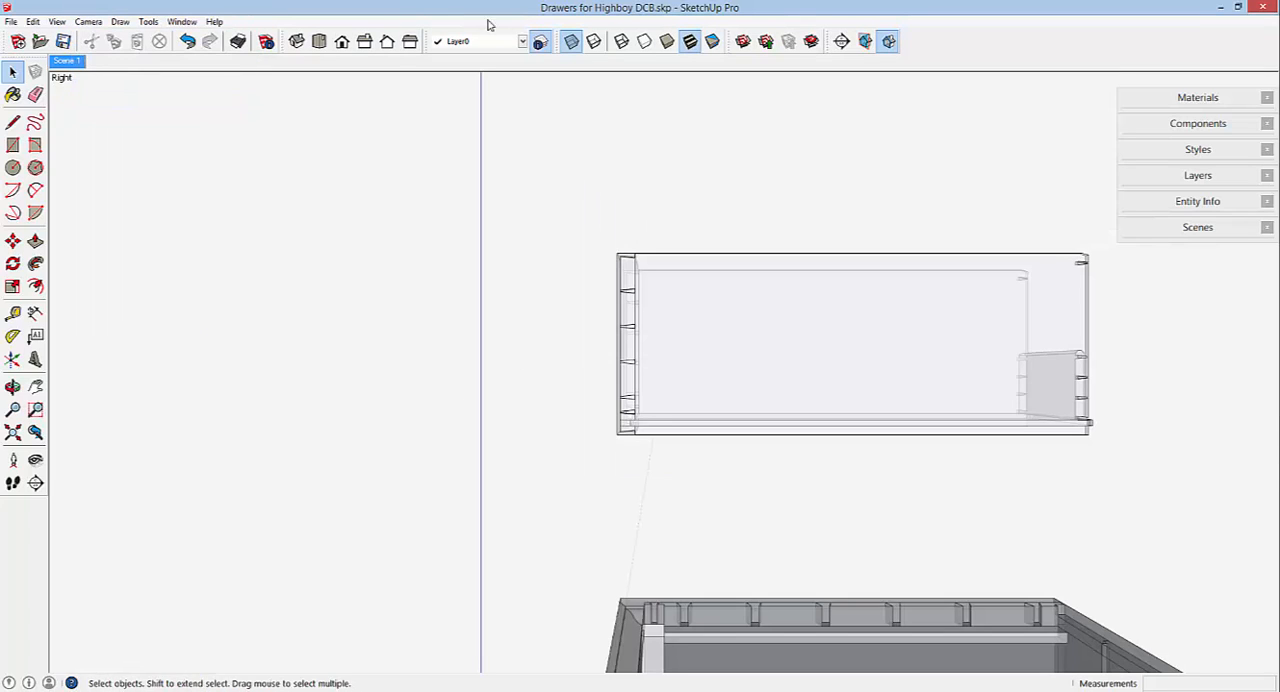
click(570, 42)
Open the drawer component for editing and copy its right side about 1 3/4" outward along the red axis.
middle_drag(677, 339, 825, 392)
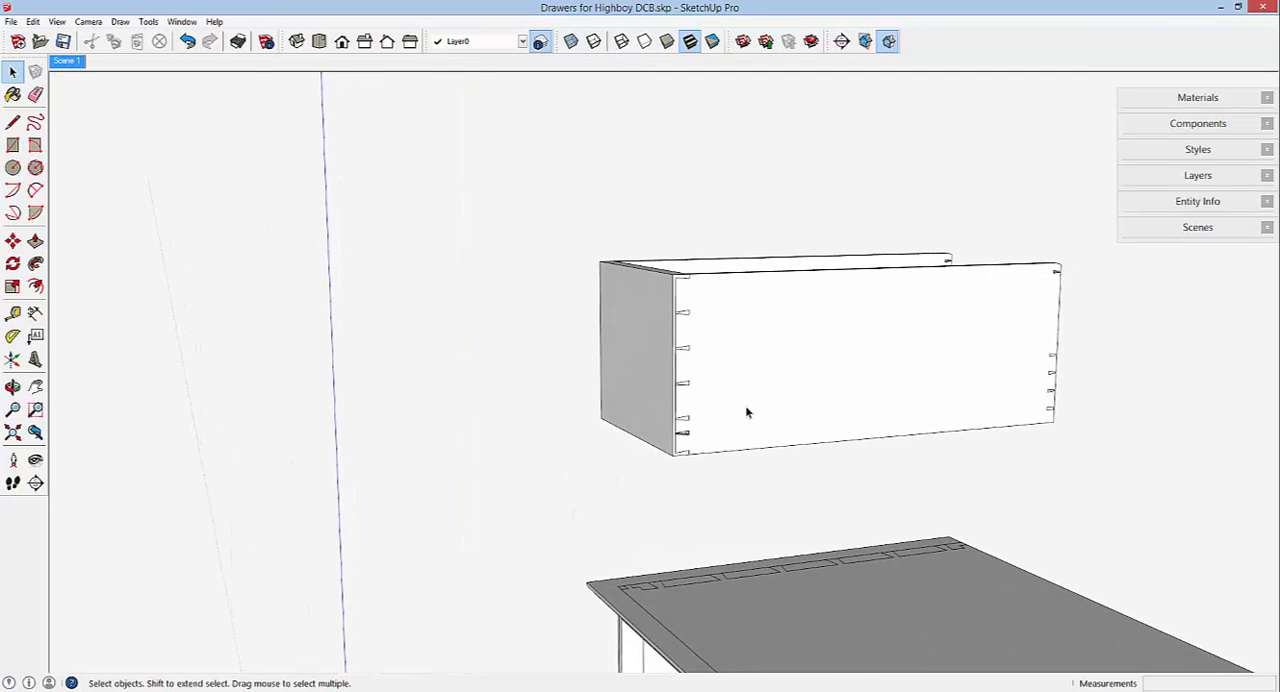
scroll(745, 405, up, 2)
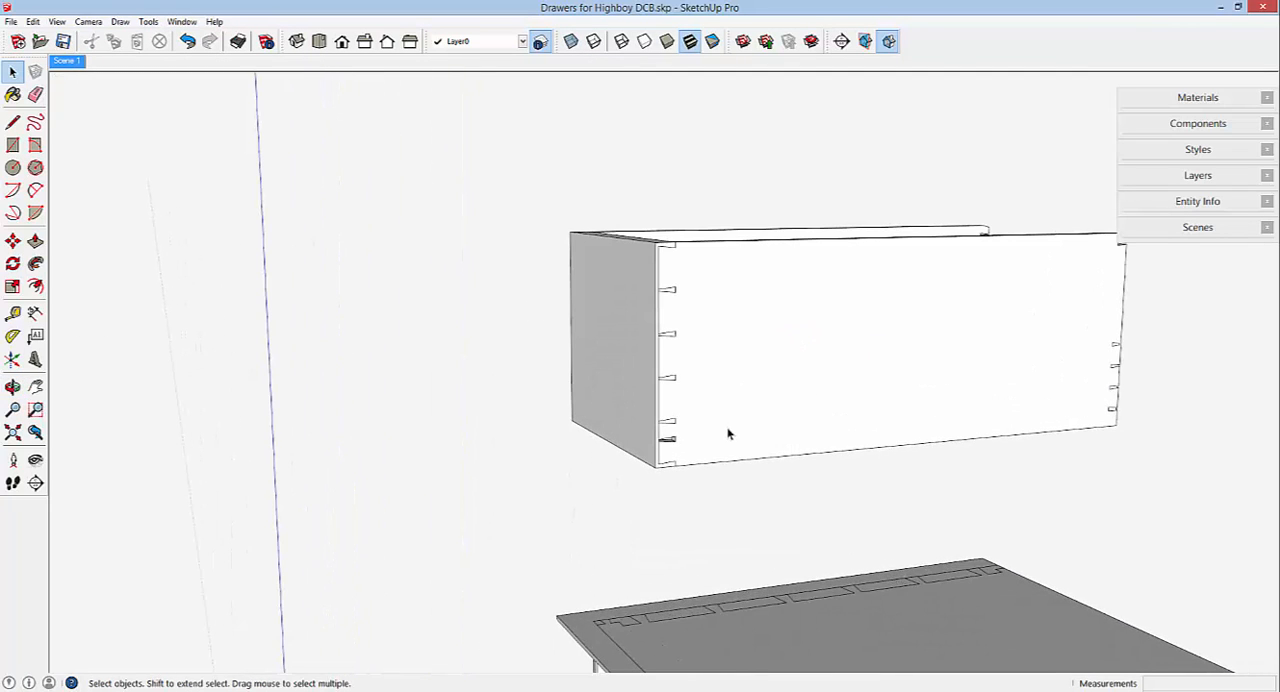
middle_drag(705, 425, 746, 457)
click(692, 367)
right_click(691, 363)
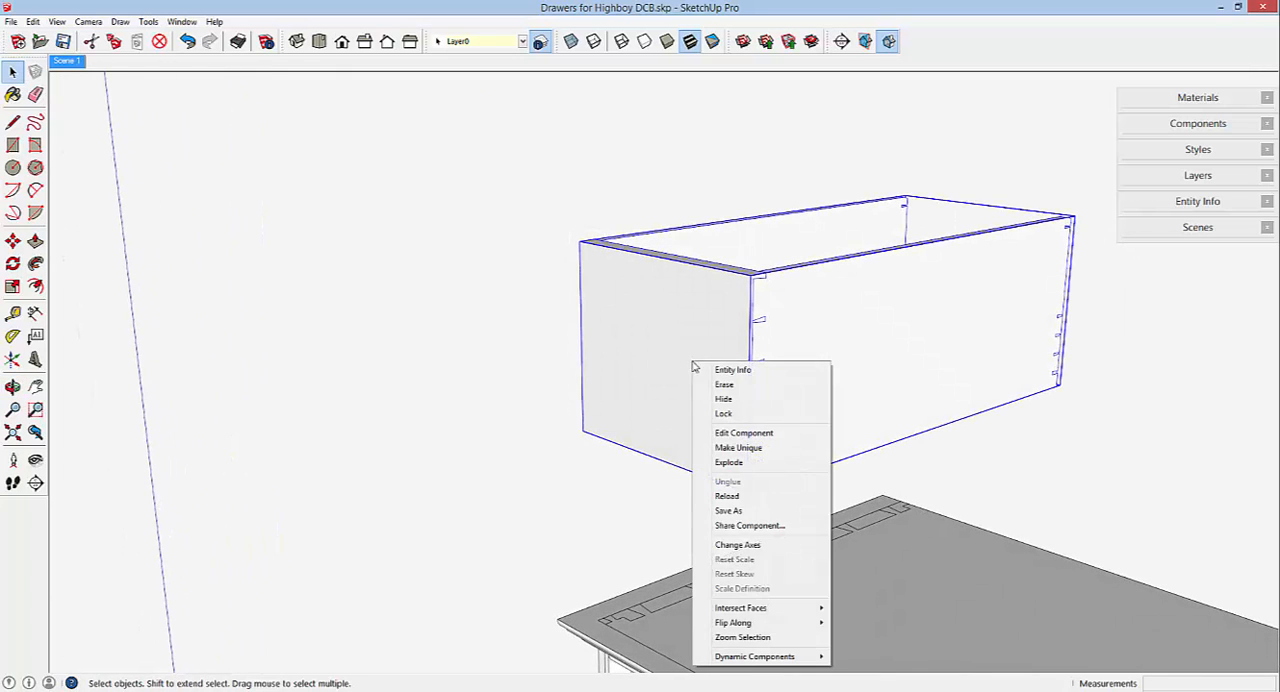
click(727, 433)
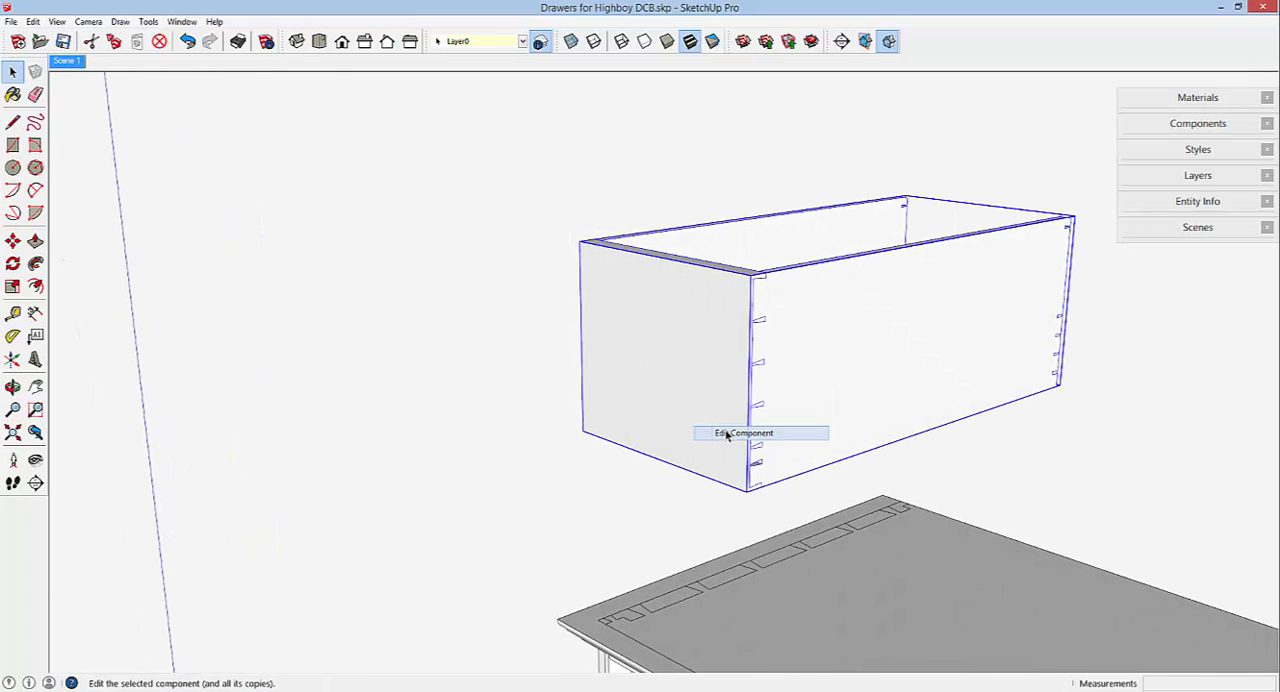
click(13, 241)
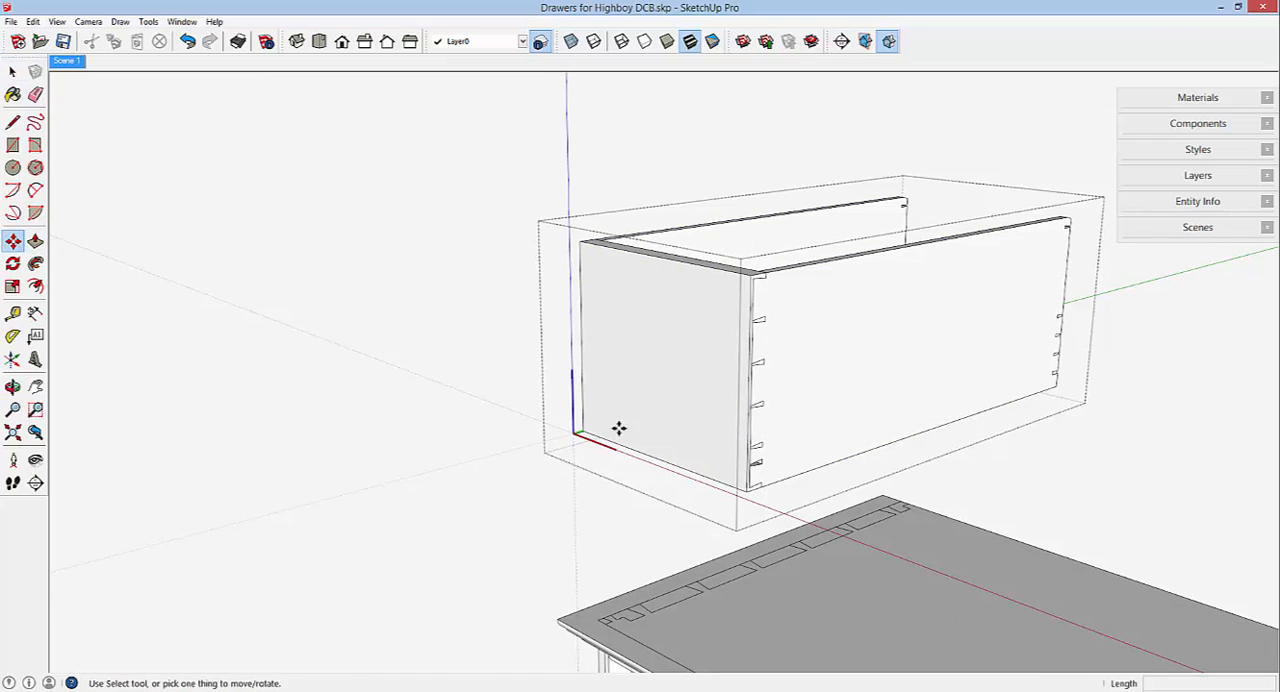
key(ctrl)
click(812, 408)
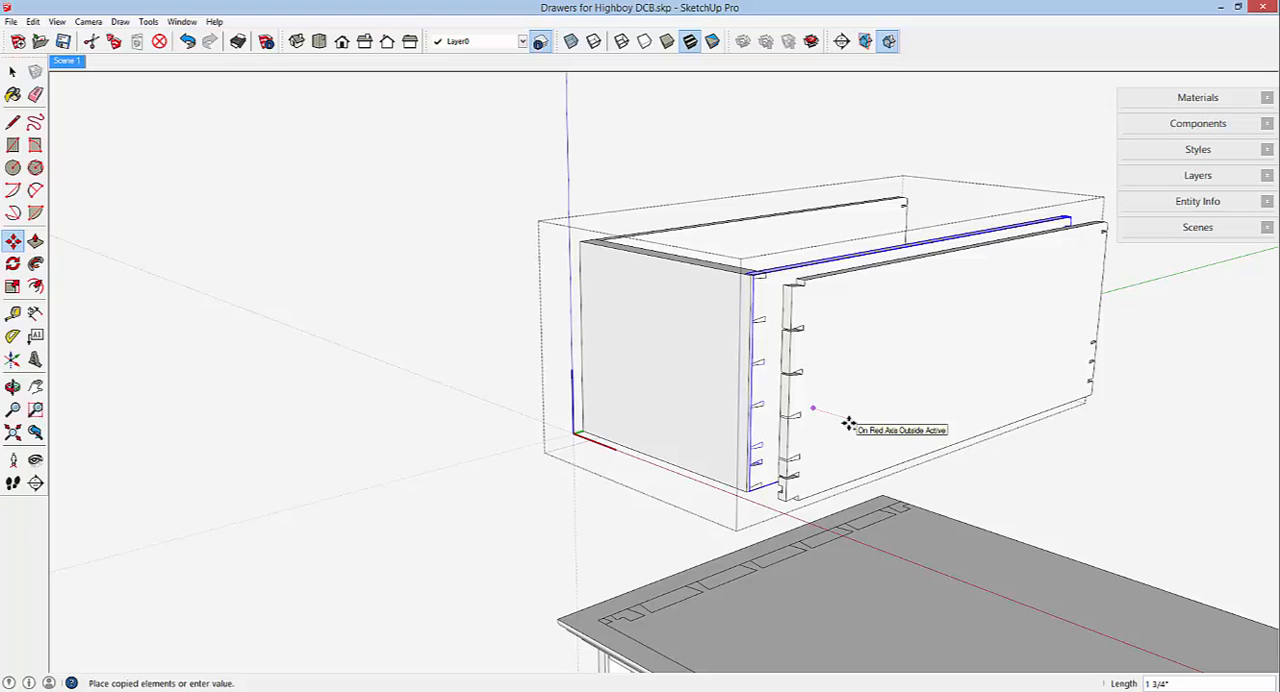
click(849, 426)
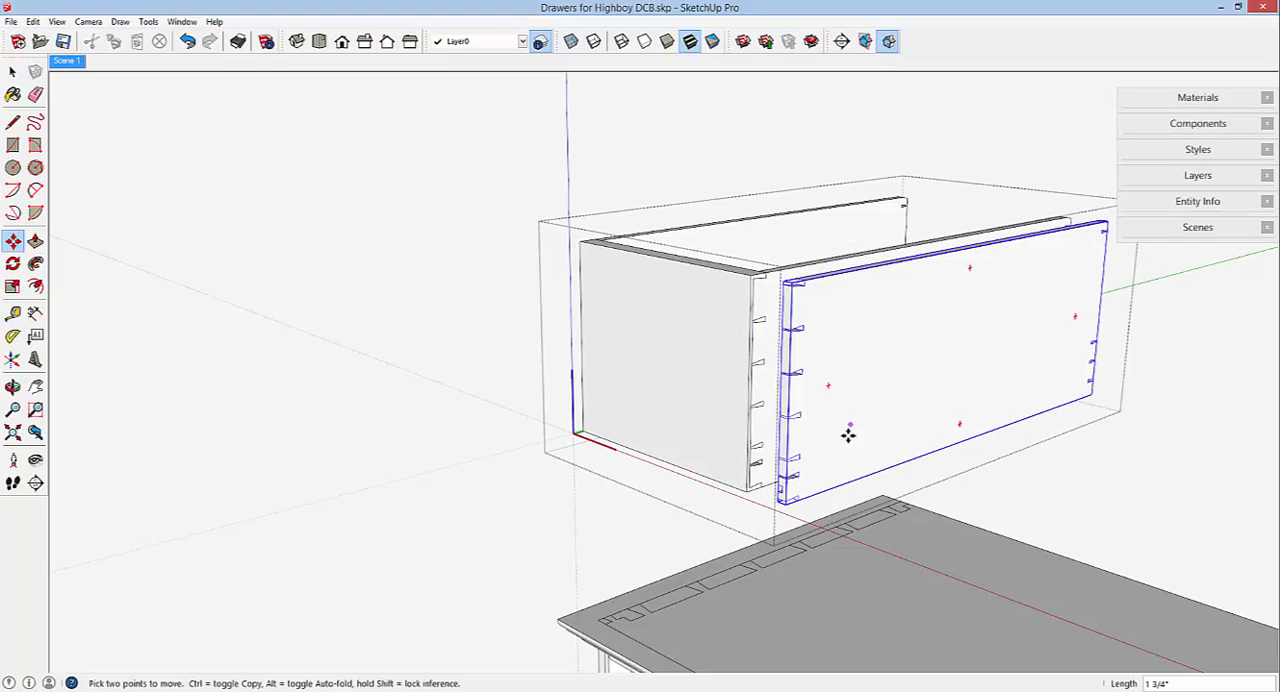
Open the copied right side for editing and draw short lines closing the lowest full pin socket across its front end.
scroll(826, 481, up, 4)
scroll(821, 481, up, 5)
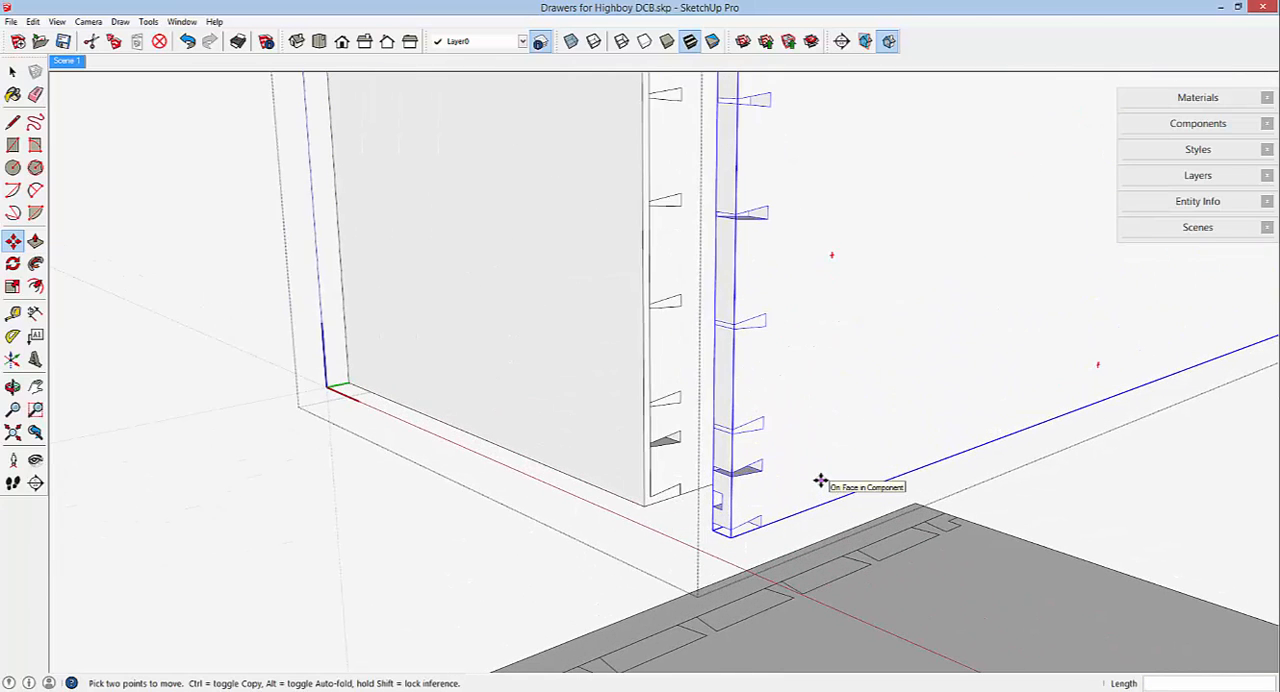
right_click(787, 377)
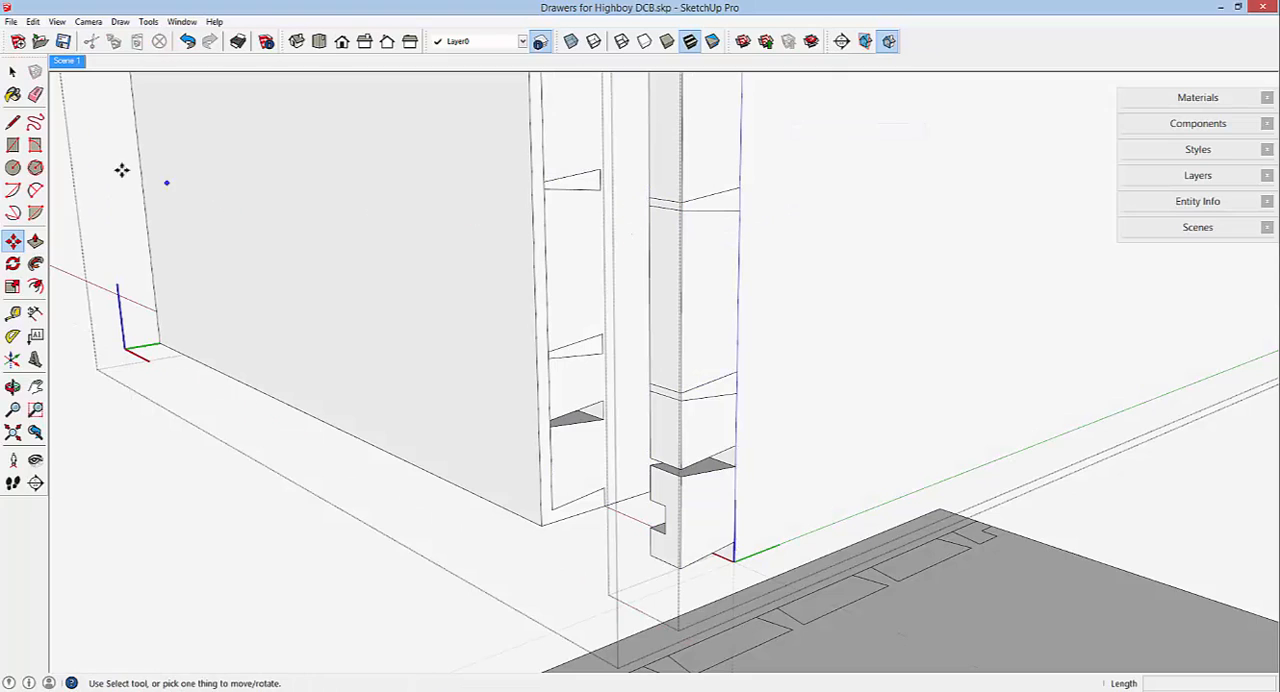
click(12, 121)
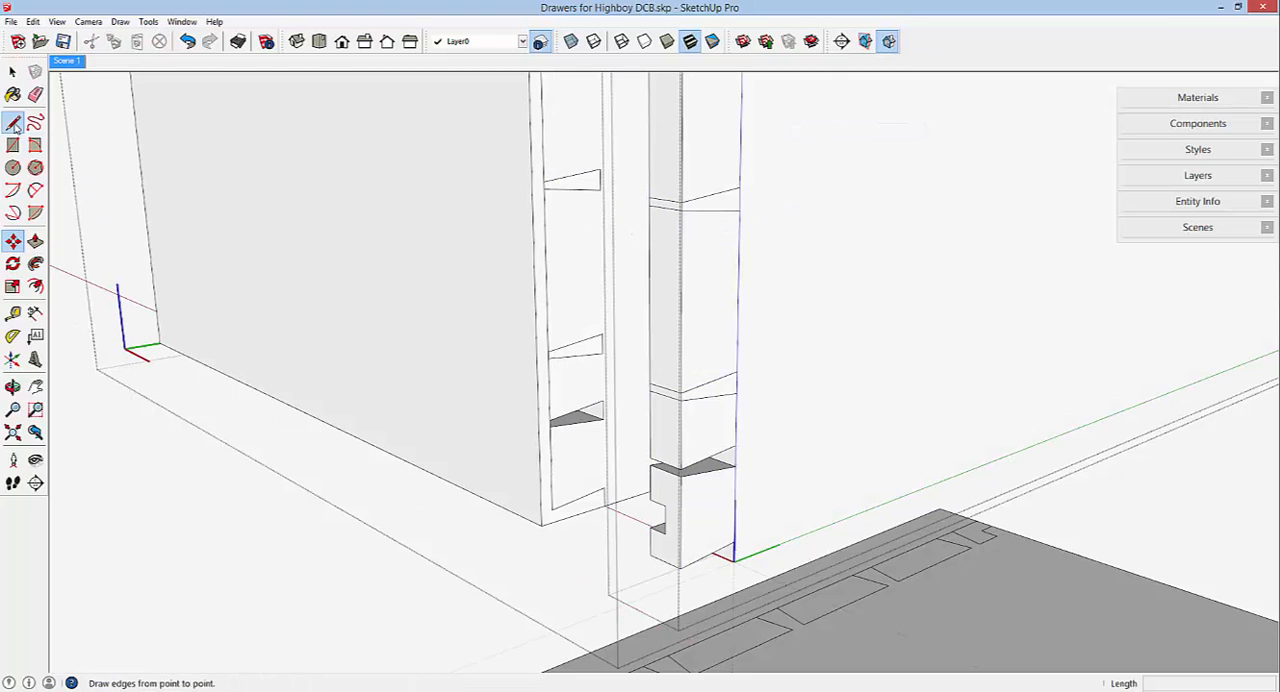
click(680, 467)
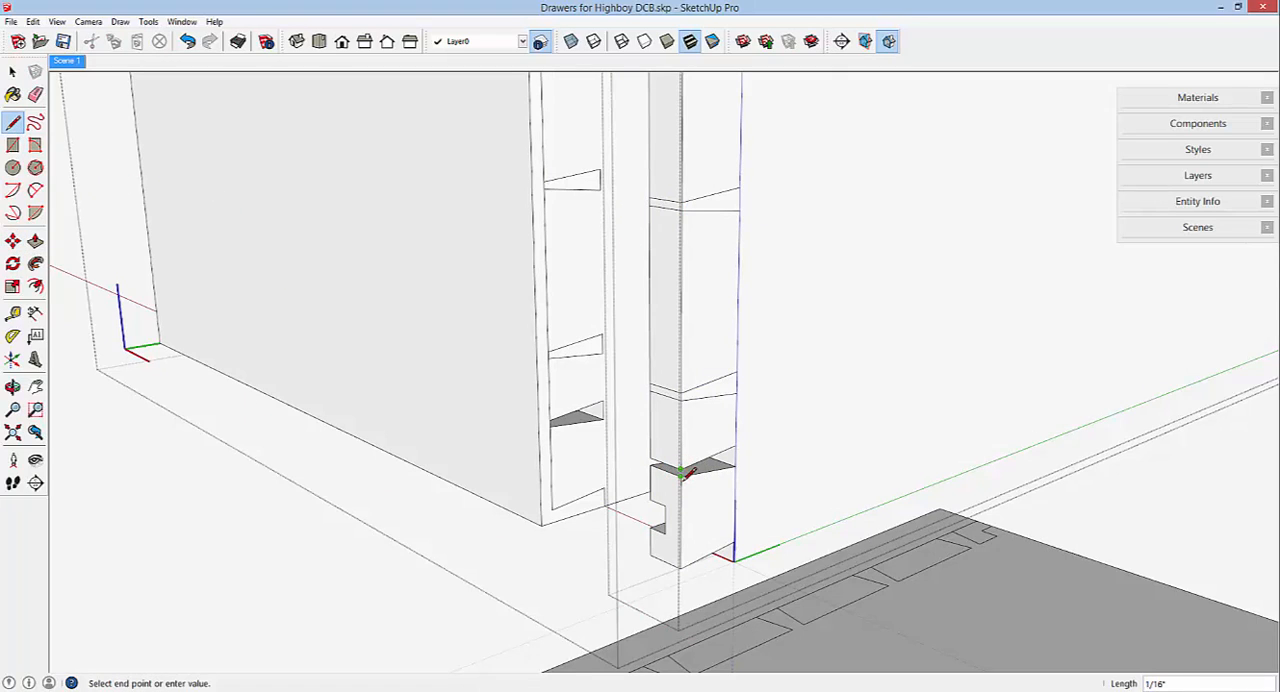
click(682, 478)
click(651, 458)
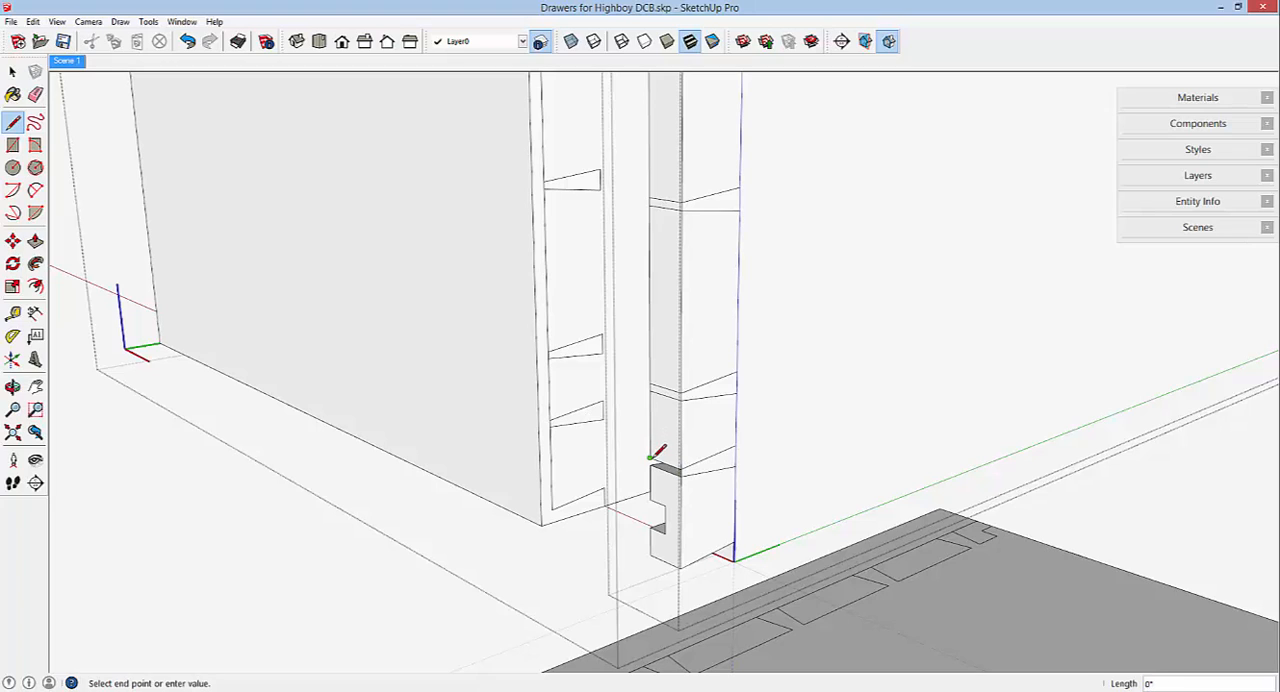
click(653, 466)
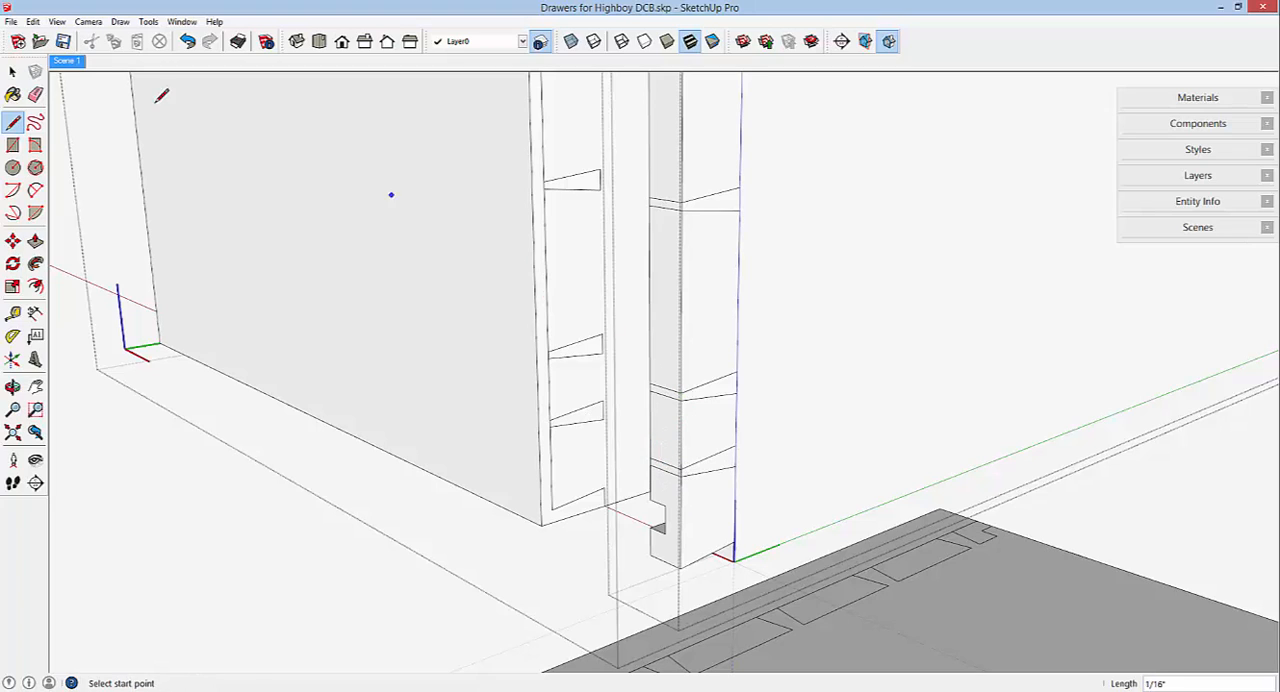
Erase the closed socket's outline and leftover internal edges using X-ray display, and restore opaque faces.
key(e)
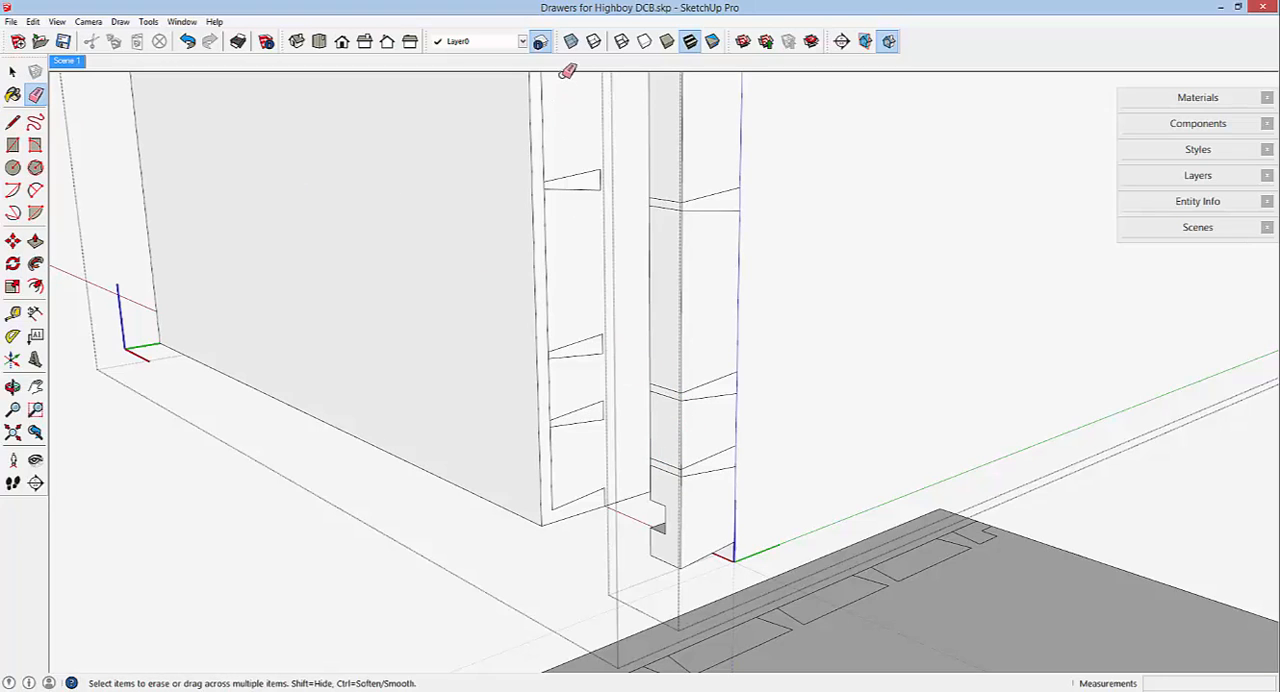
click(571, 41)
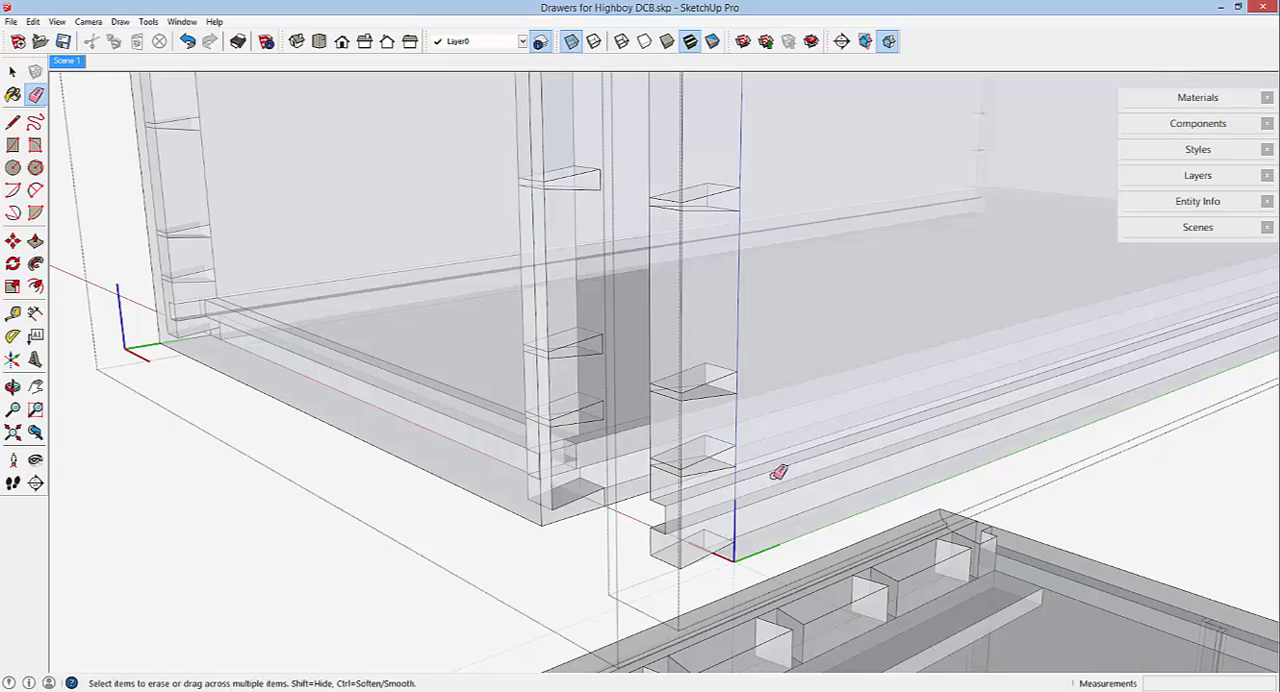
click(718, 454)
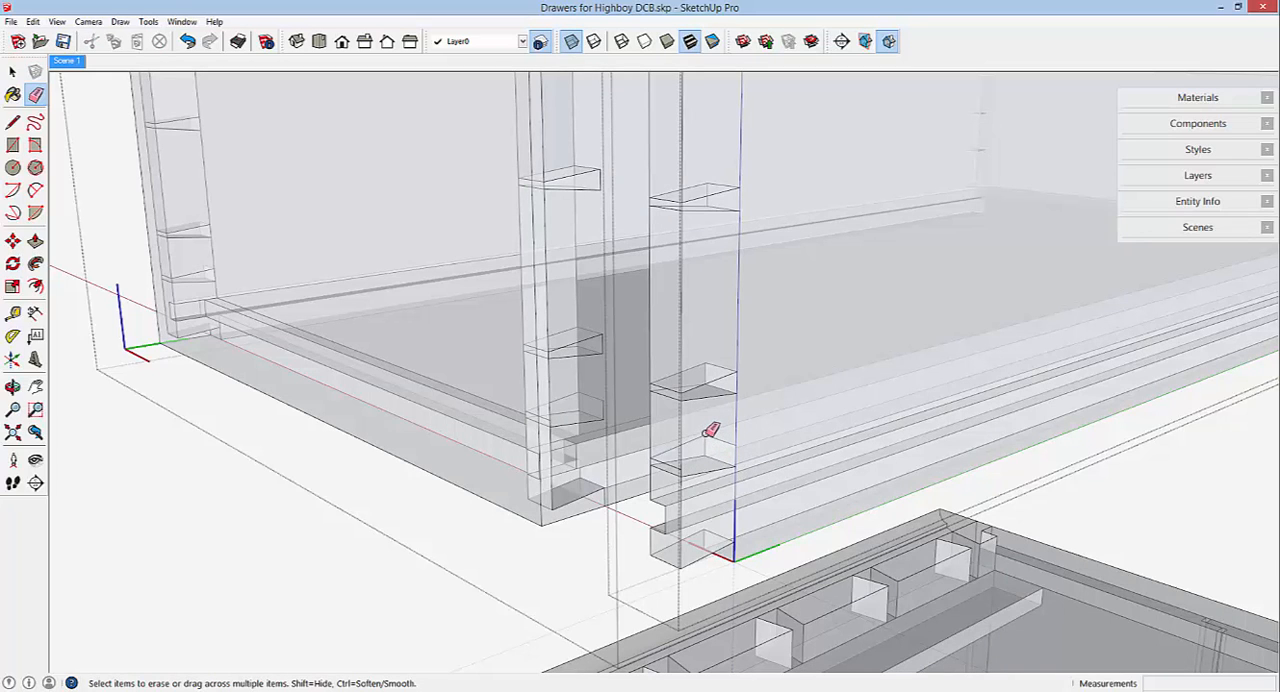
click(706, 437)
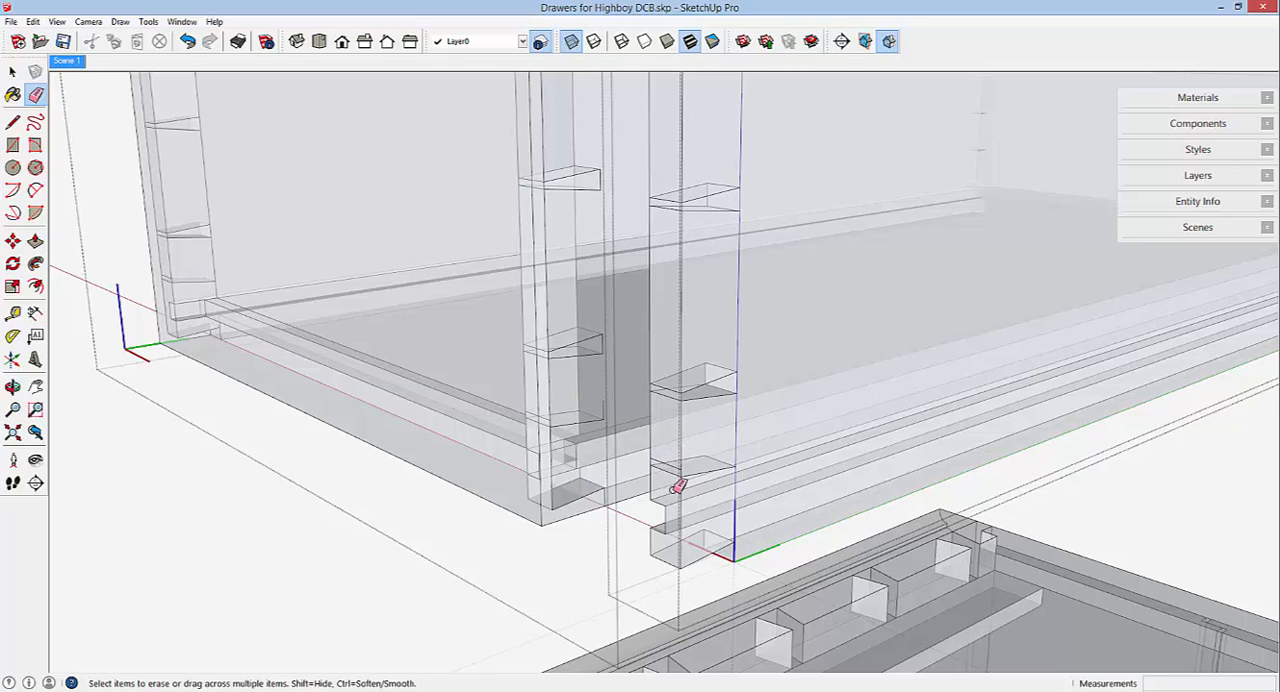
scroll(663, 462, up, 2)
click(665, 452)
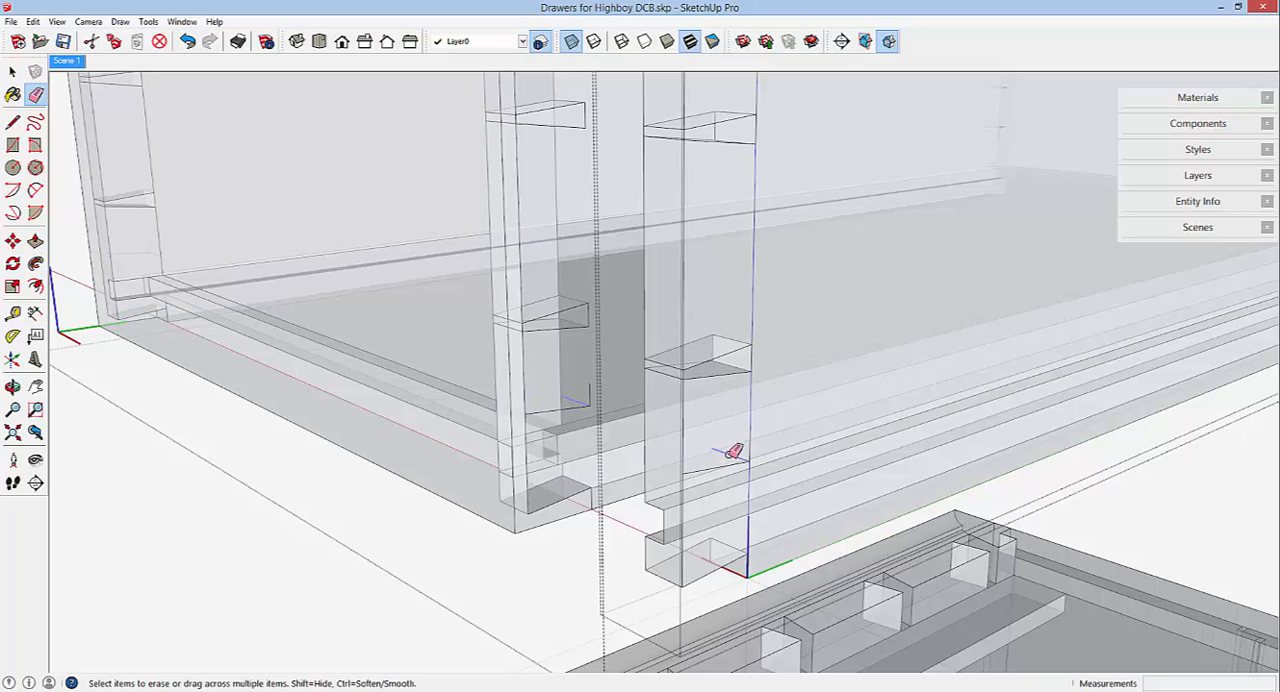
scroll(697, 470, down, 5)
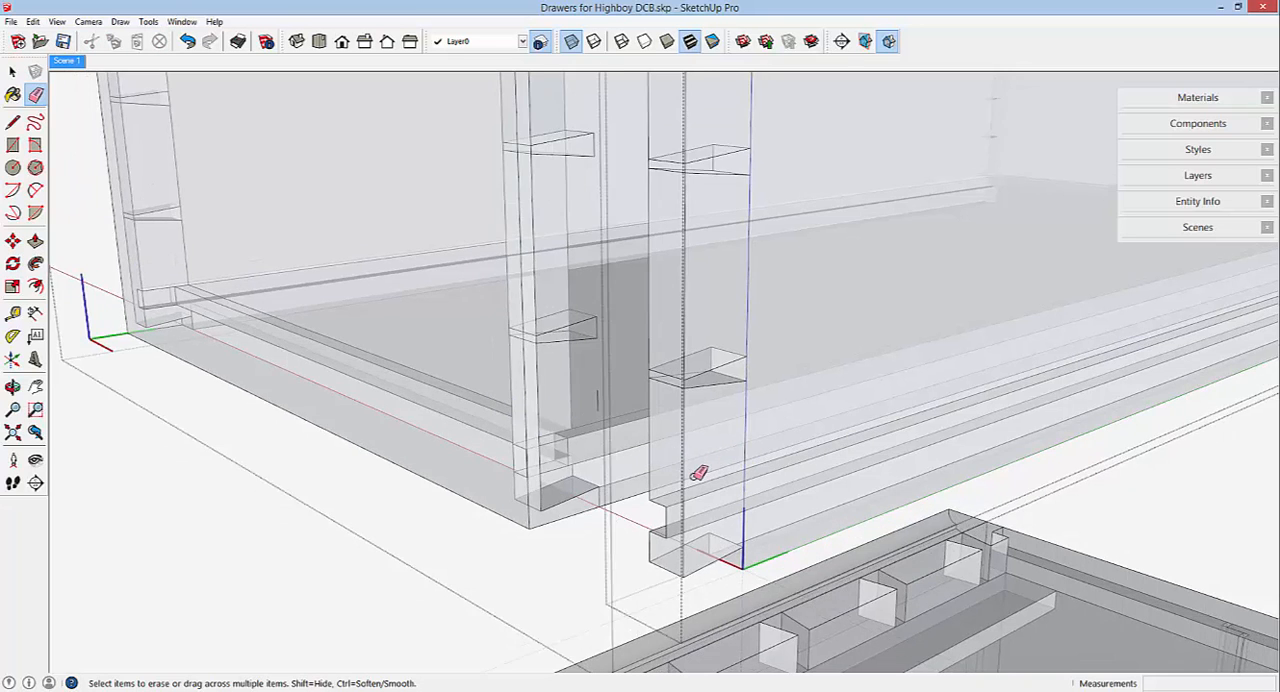
scroll(698, 472, down, 5)
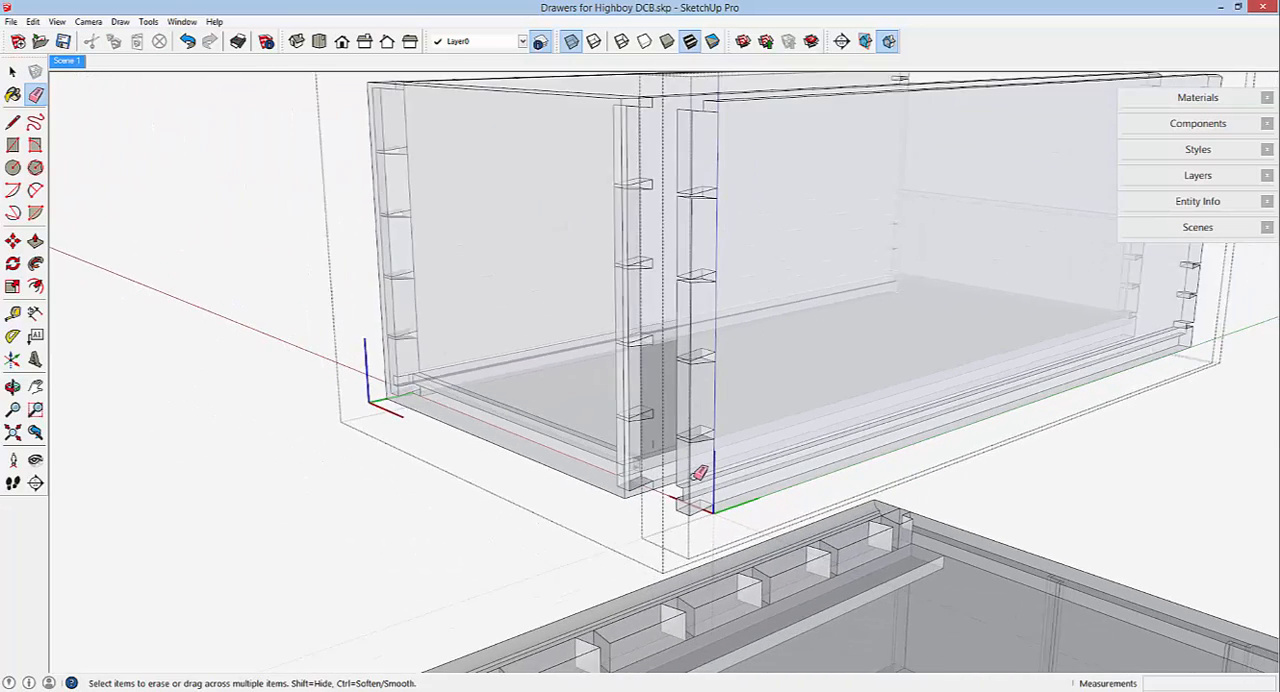
scroll(698, 472, up, 4)
scroll(699, 473, up, 1)
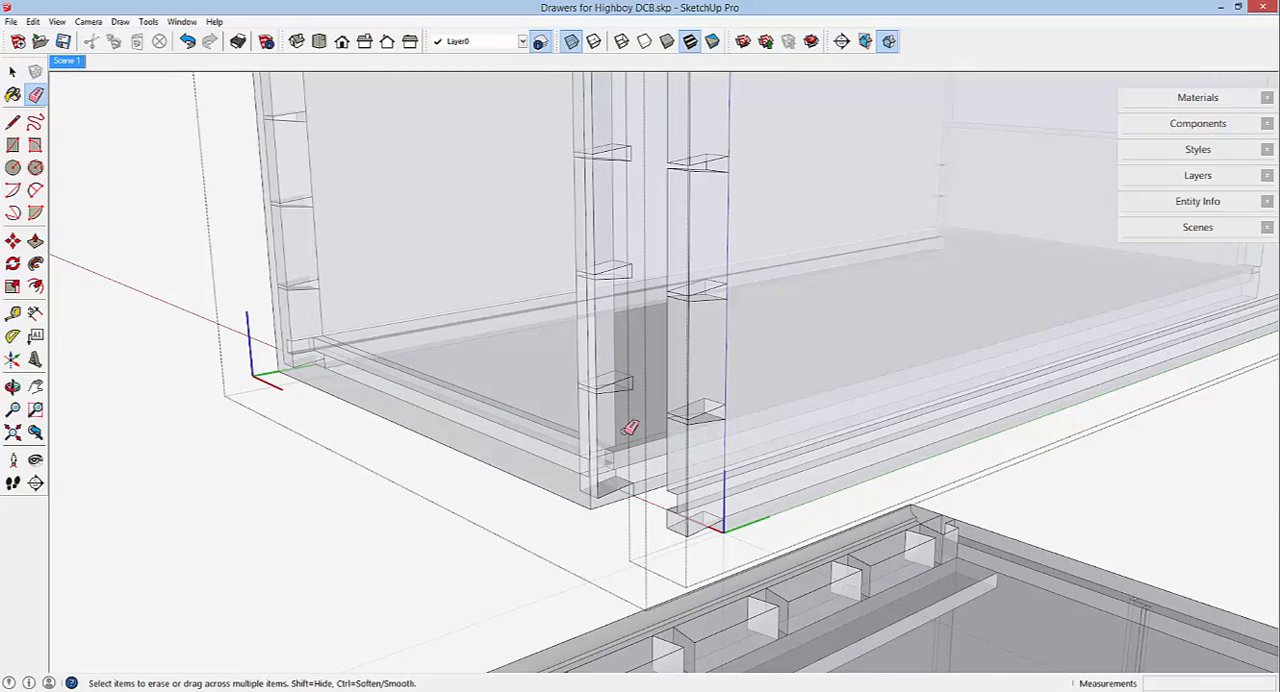
click(573, 43)
Erase the short edges covering the remaining full pin sockets on the side's front end to open them.
scroll(694, 440, up, 5)
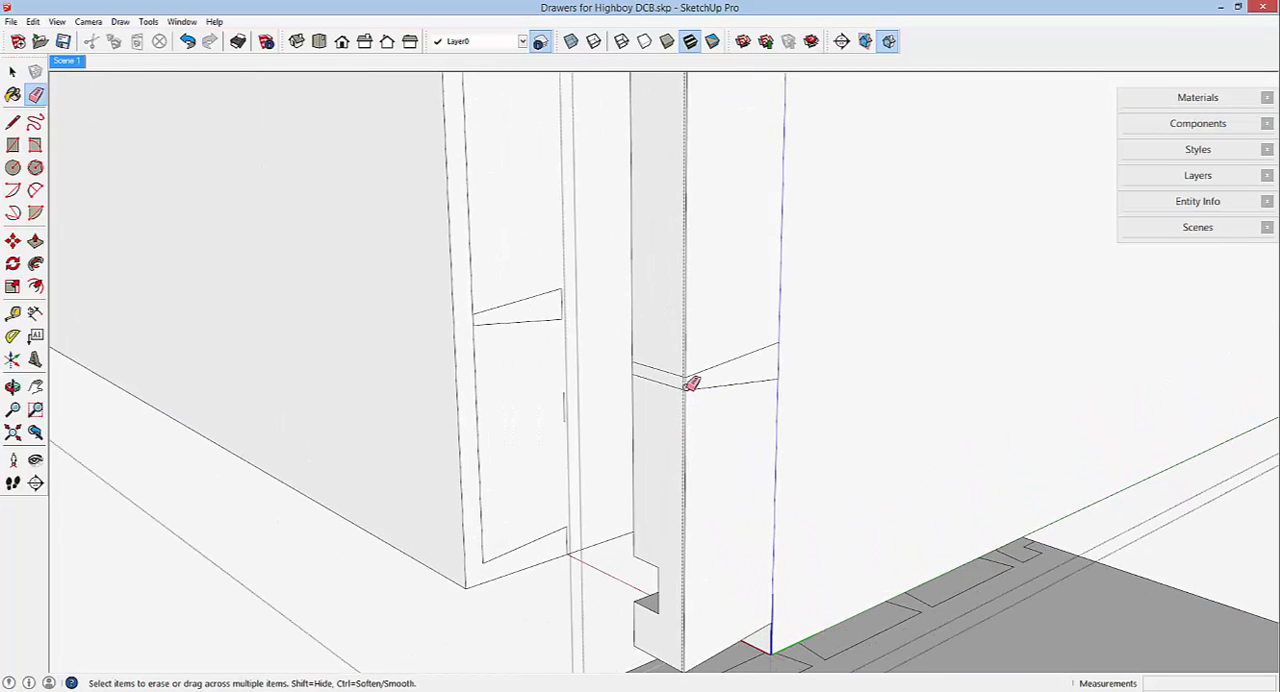
click(692, 382)
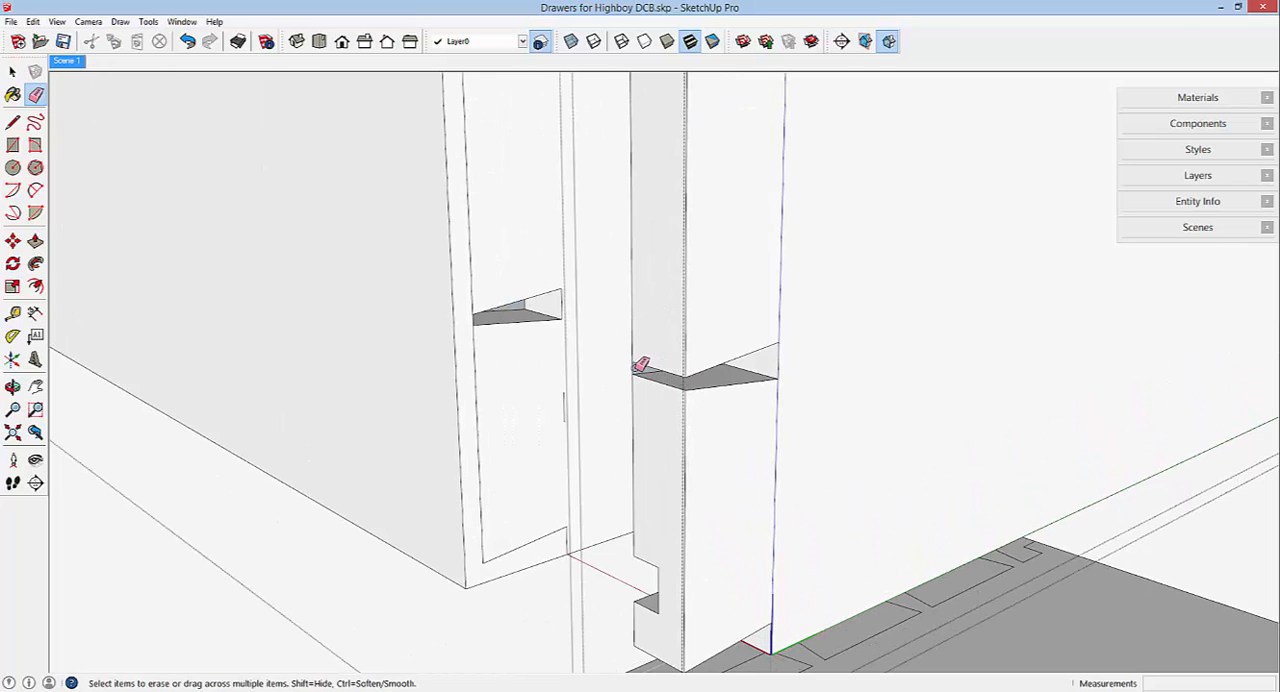
scroll(714, 463, down, 4)
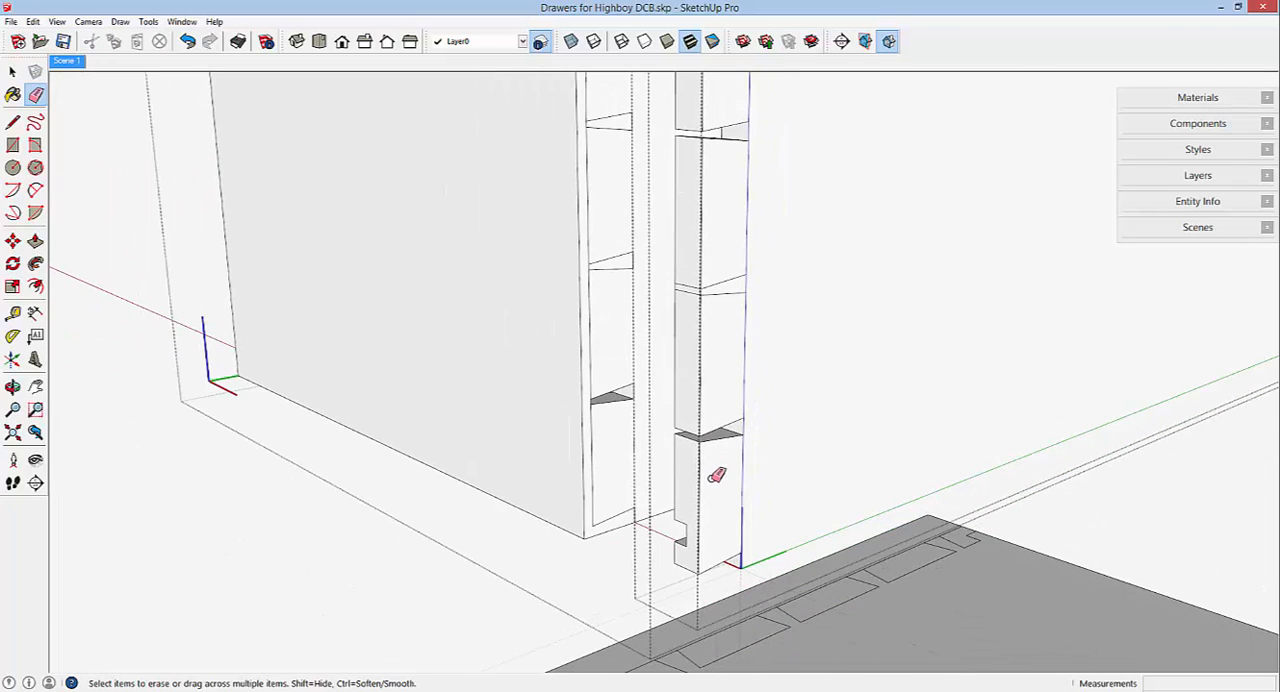
scroll(708, 266, up, 3)
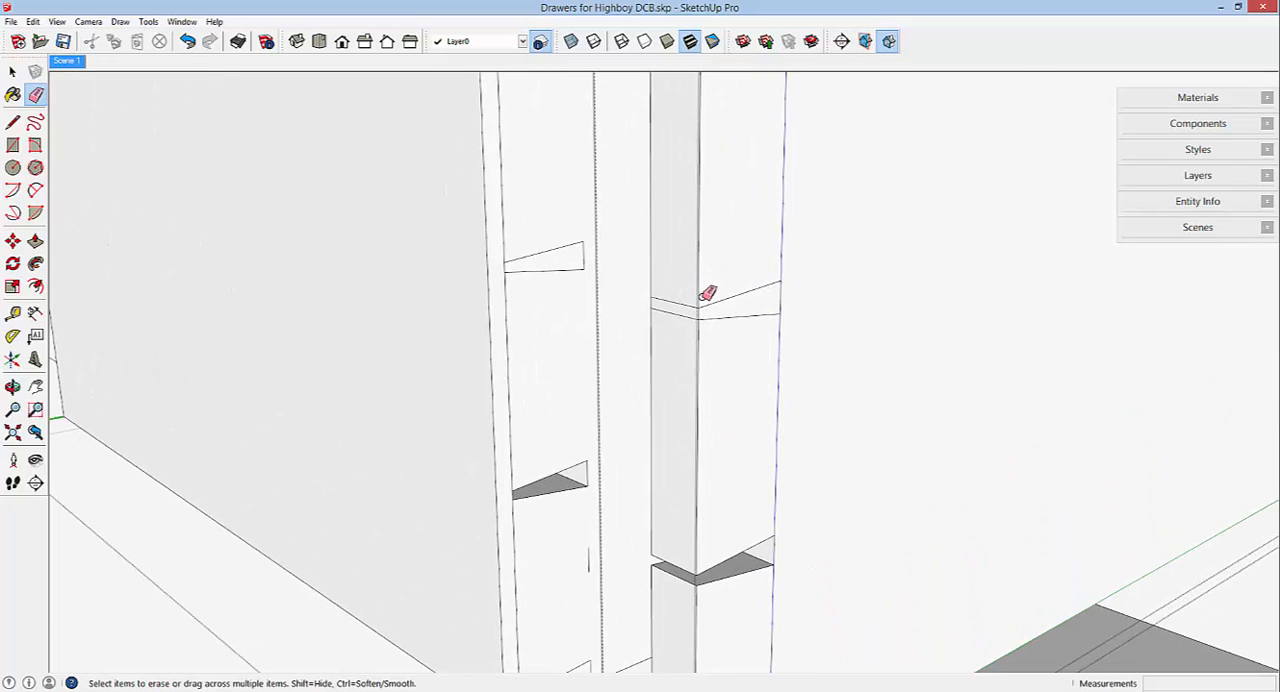
click(702, 310)
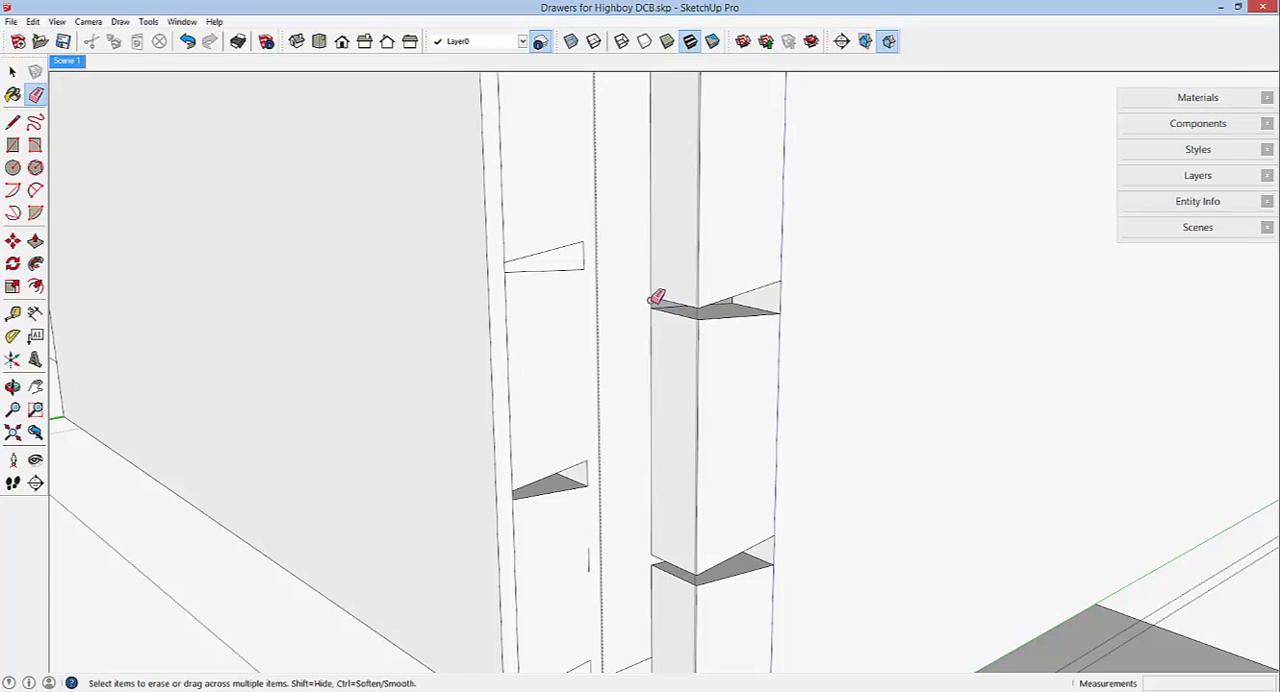
scroll(700, 438, down, 6)
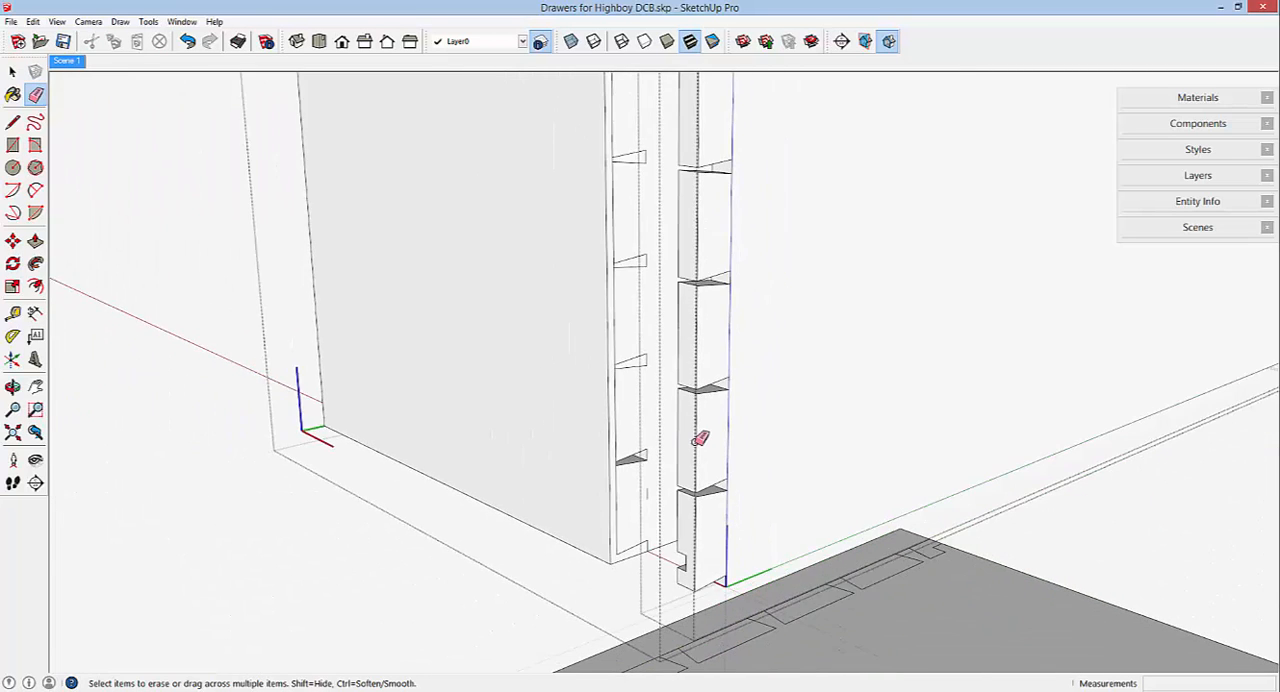
mouse_move(714, 371)
middle_down()
mouse_move(718, 356)
mouse_move(688, 358)
middle_up()
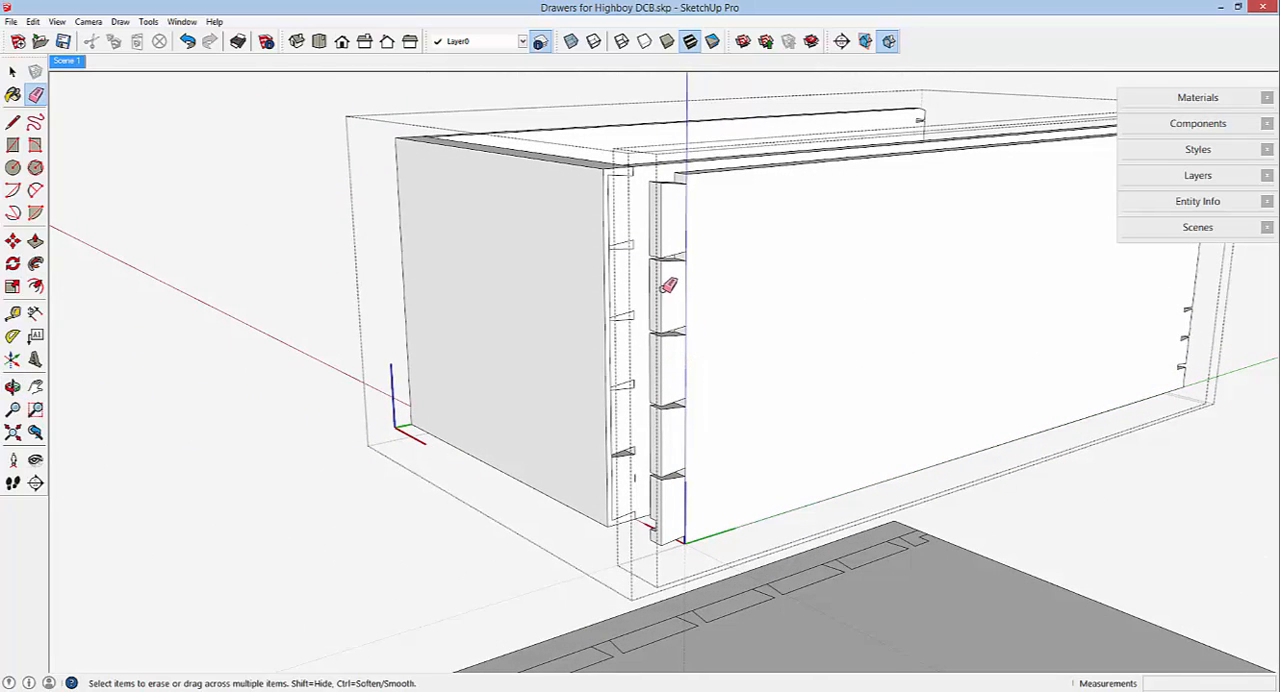
Close the side component and erase its outward copy from the drawer.
right_click(241, 350)
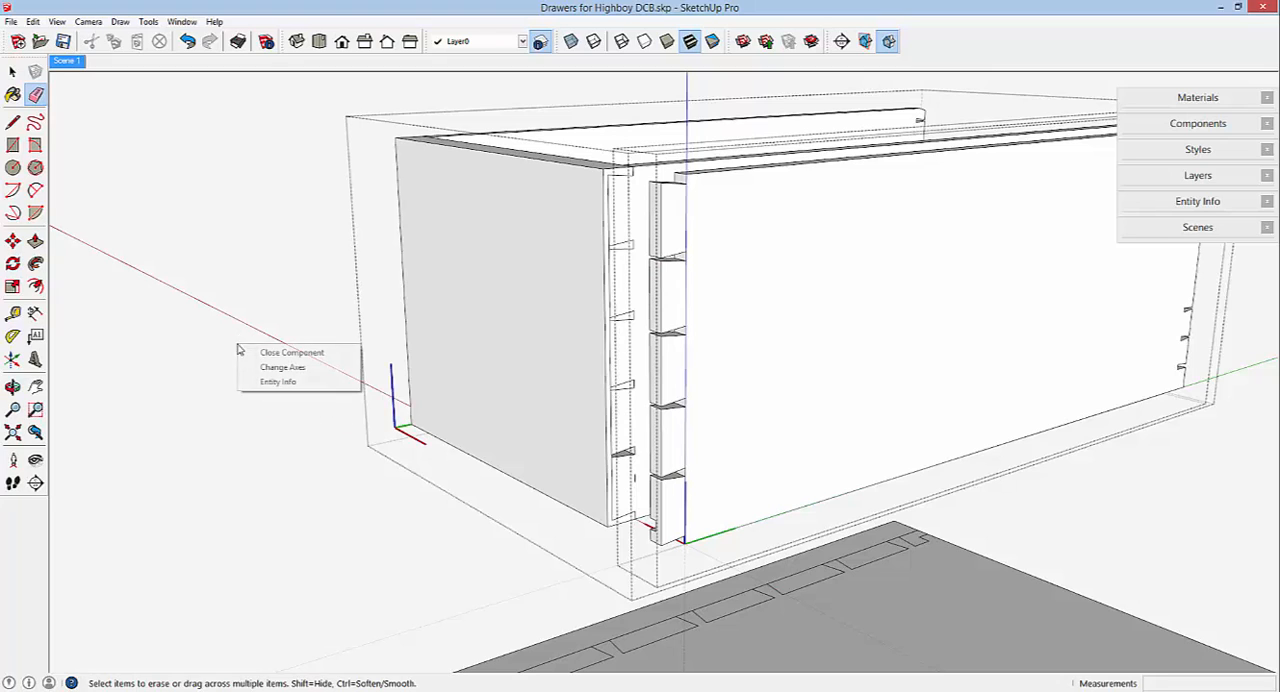
click(272, 352)
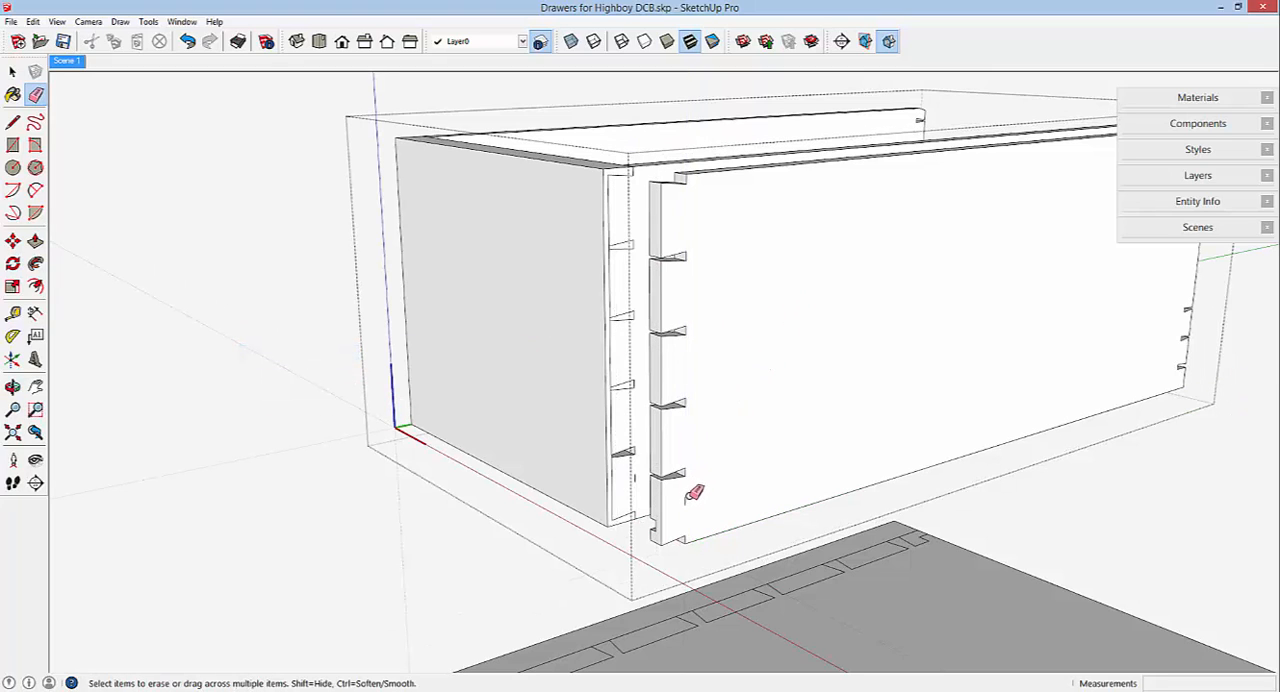
right_click(698, 470)
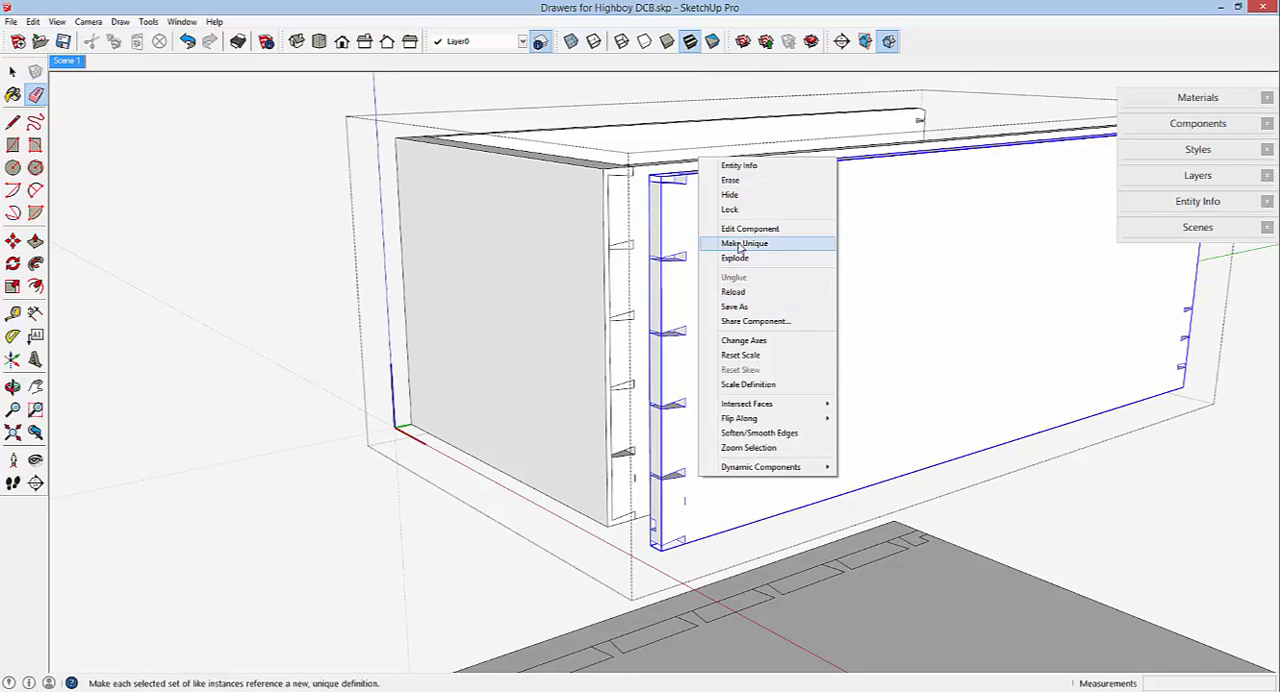
click(733, 180)
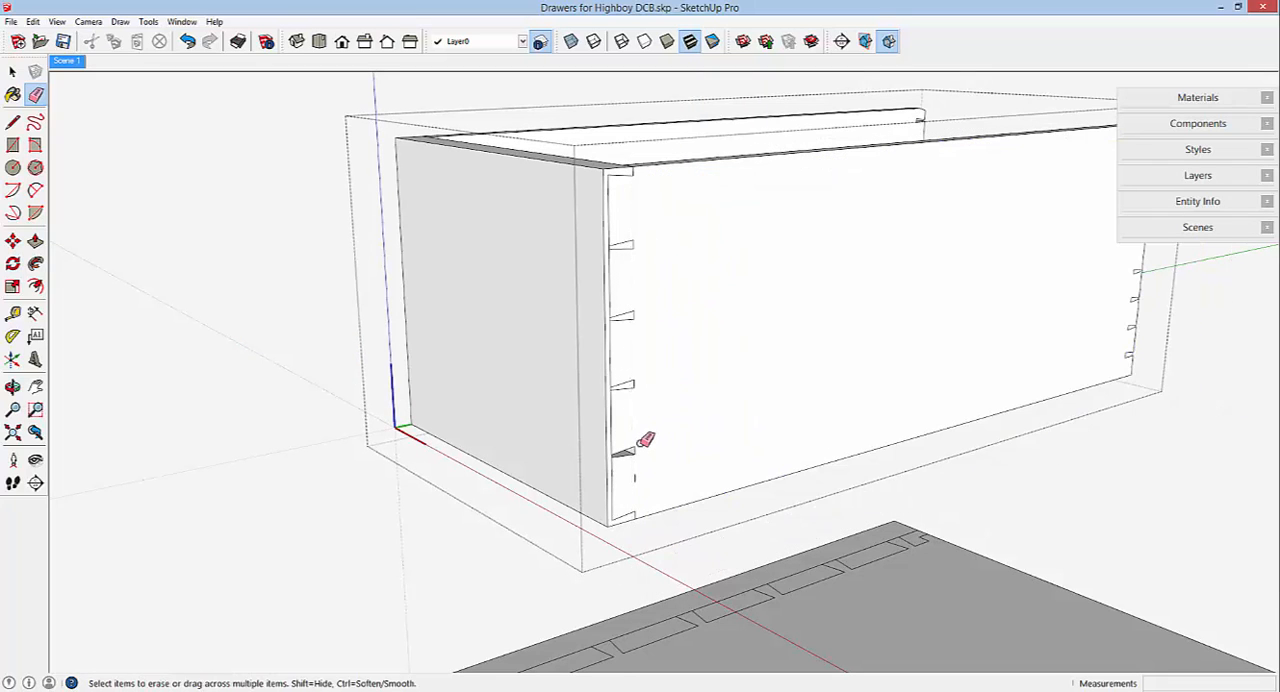
mouse_move(645, 440)
middle_down()
mouse_move(634, 432)
mouse_move(650, 423)
mouse_move(697, 437)
mouse_move(497, 449)
mouse_move(525, 440)
middle_up()
scroll(651, 430, up, 5)
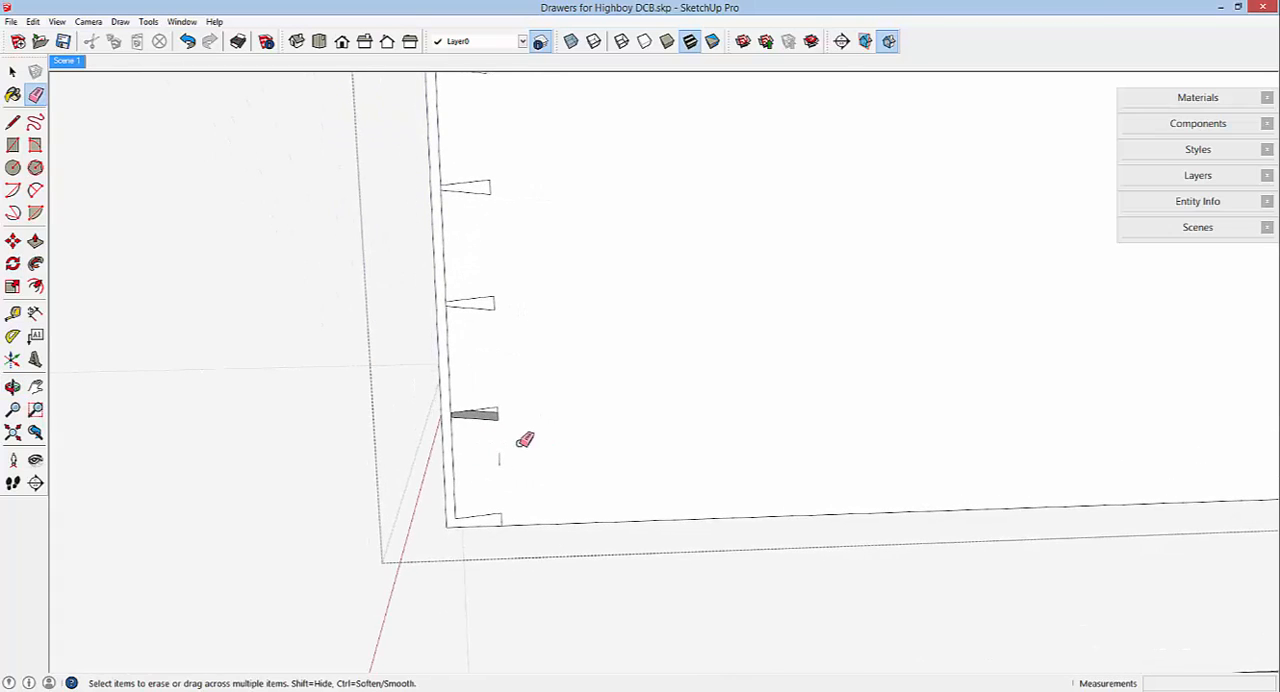
scroll(535, 440, down, 2)
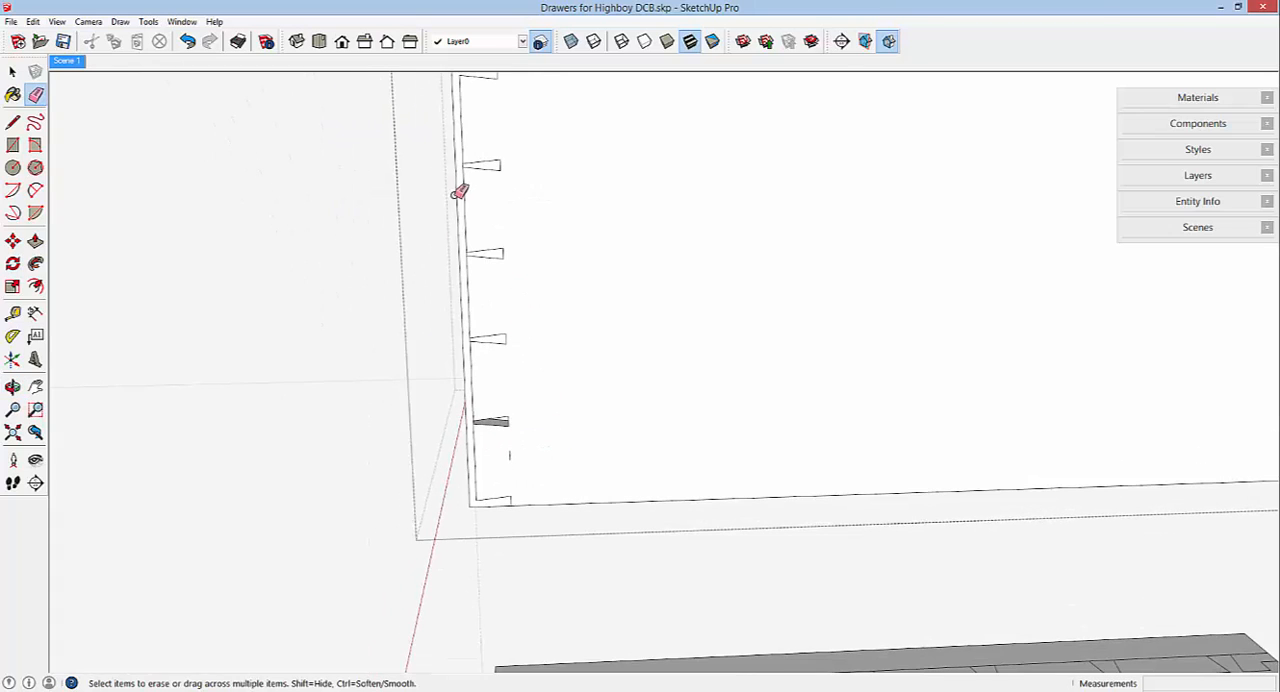
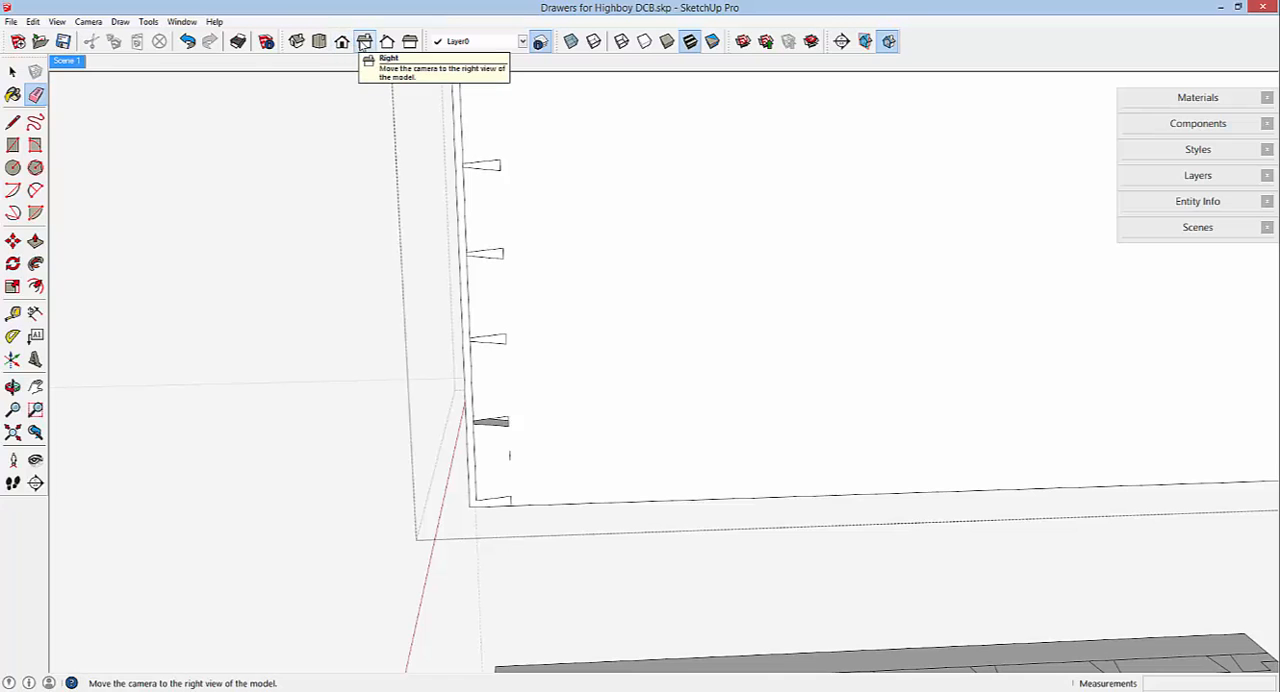
Switch to the right standard view in parallel projection and open the drawer front component for editing.
click(364, 41)
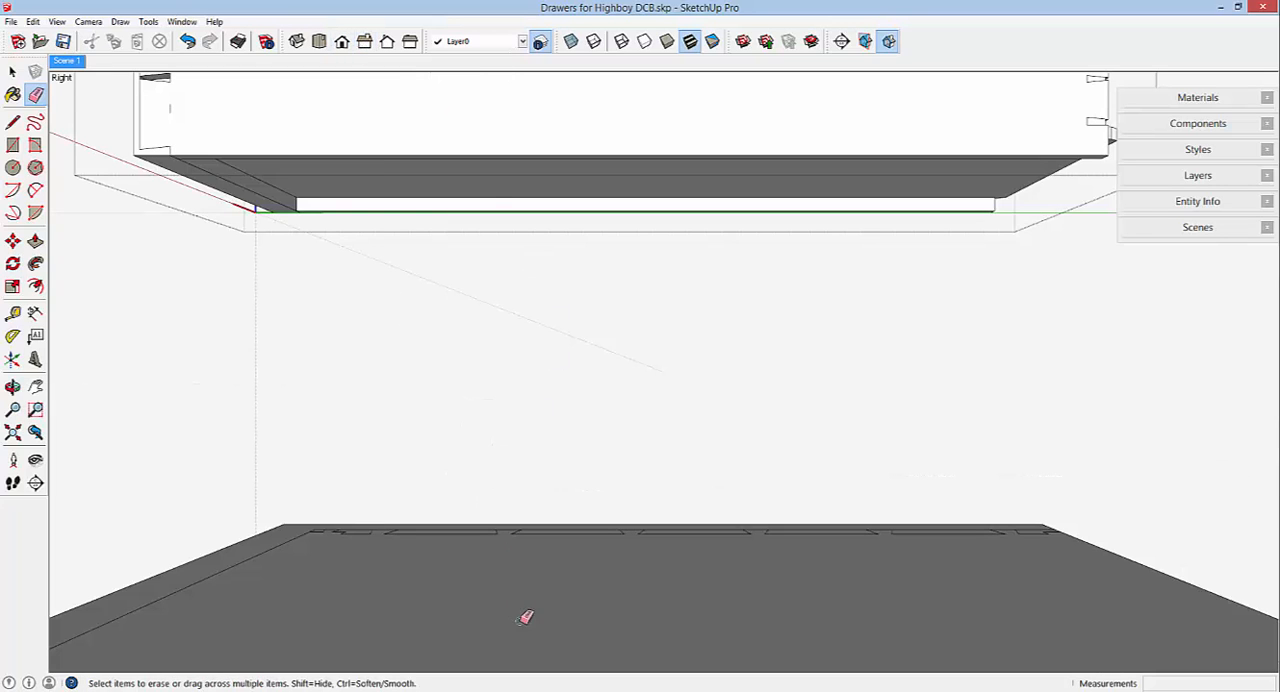
click(88, 21)
click(110, 85)
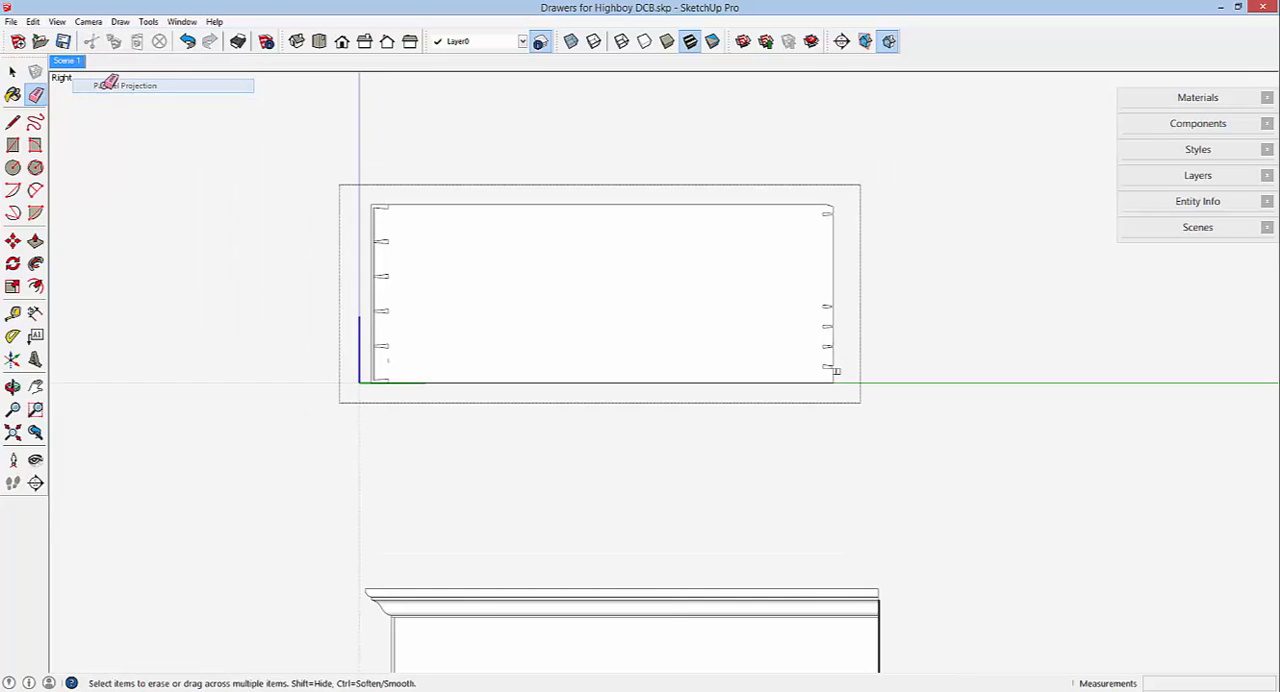
scroll(339, 355, up, 2)
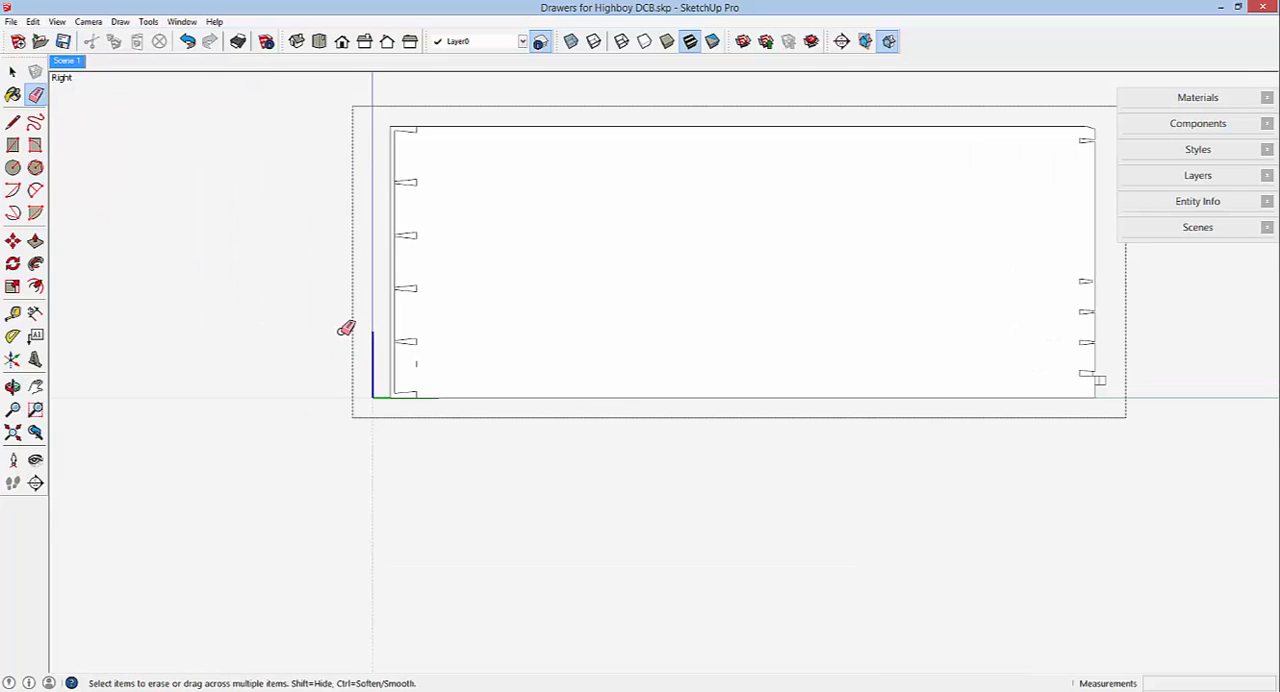
scroll(346, 328, up, 2)
scroll(403, 336, up, 3)
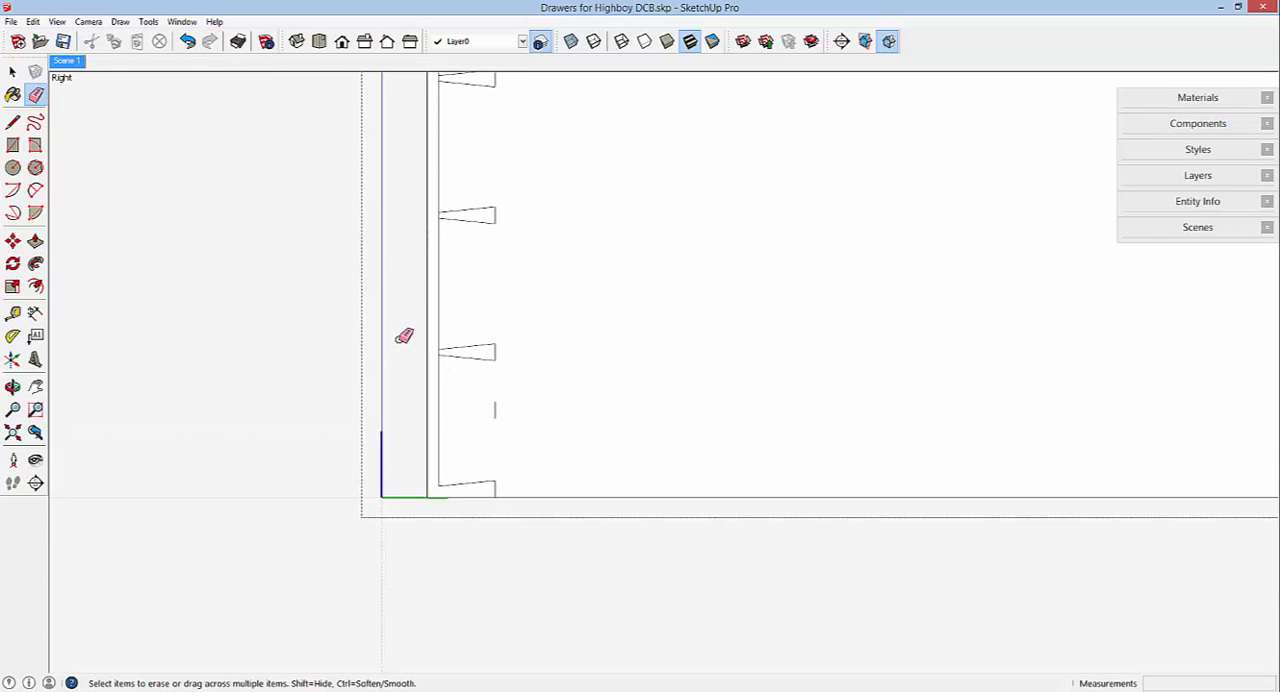
click(12, 71)
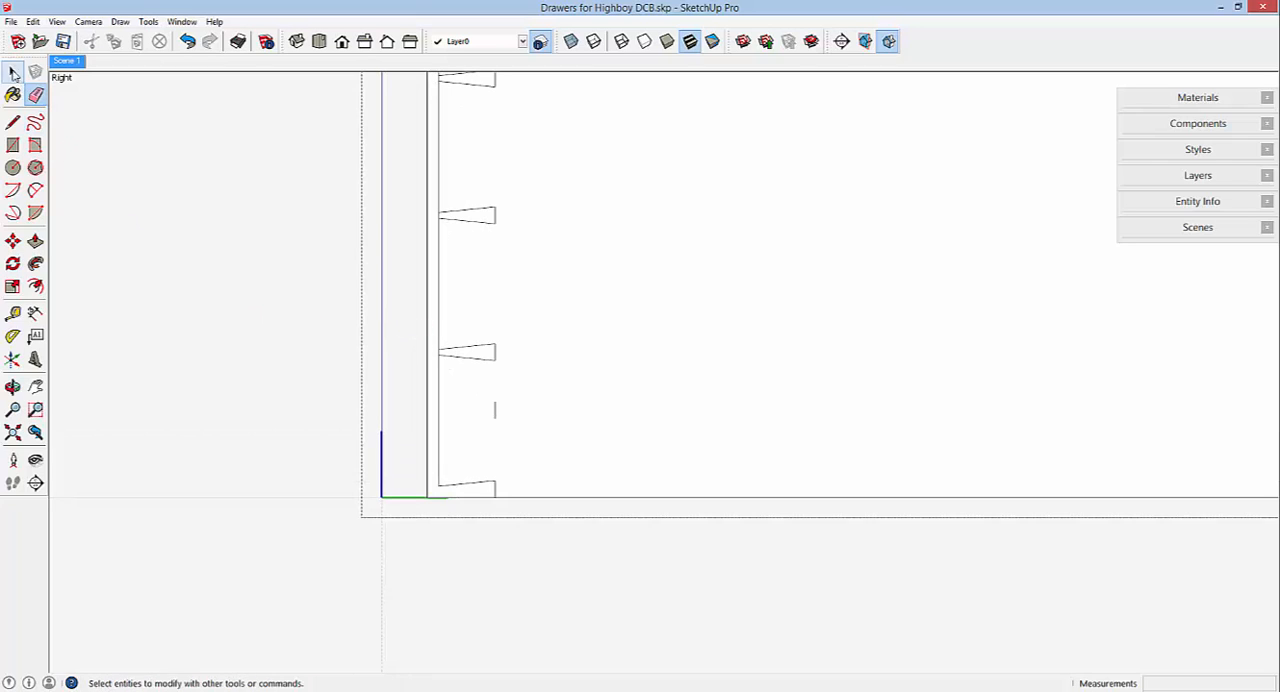
click(432, 211)
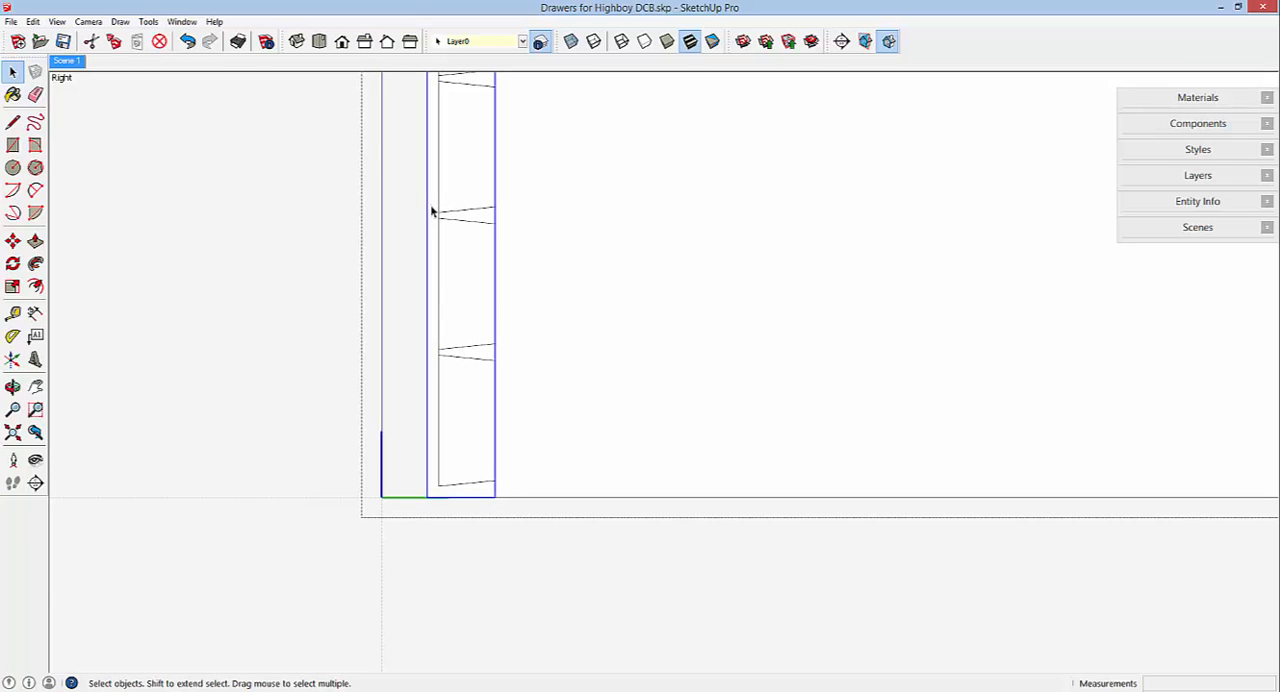
right_click(432, 211)
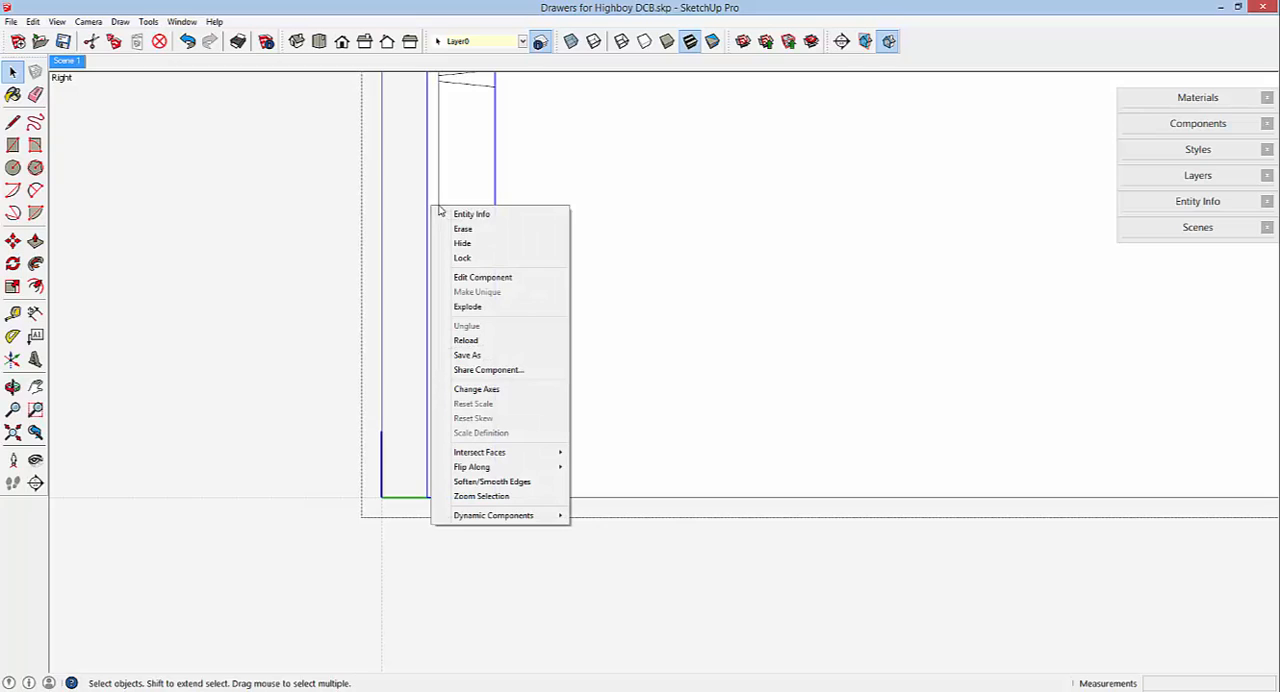
click(470, 277)
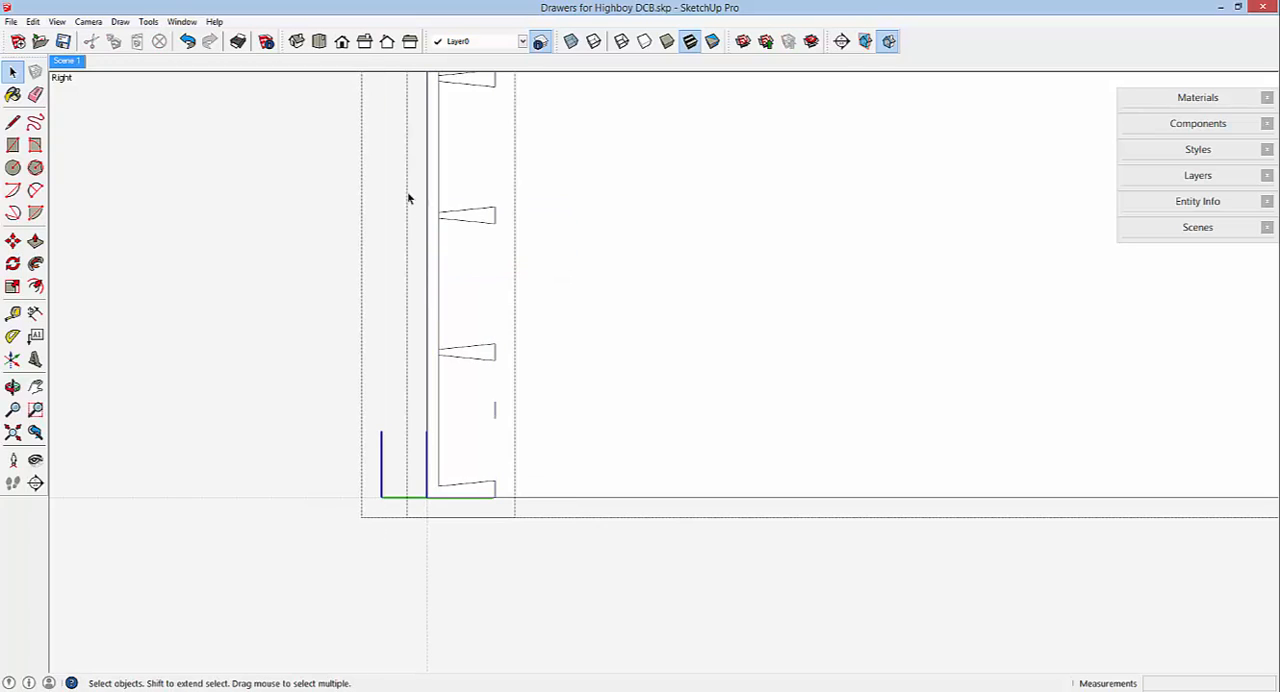
Copy a full pin's end outline about 1 33/64" down onto the next pin on the drawer front, and close the component.
drag(415, 205, 529, 234)
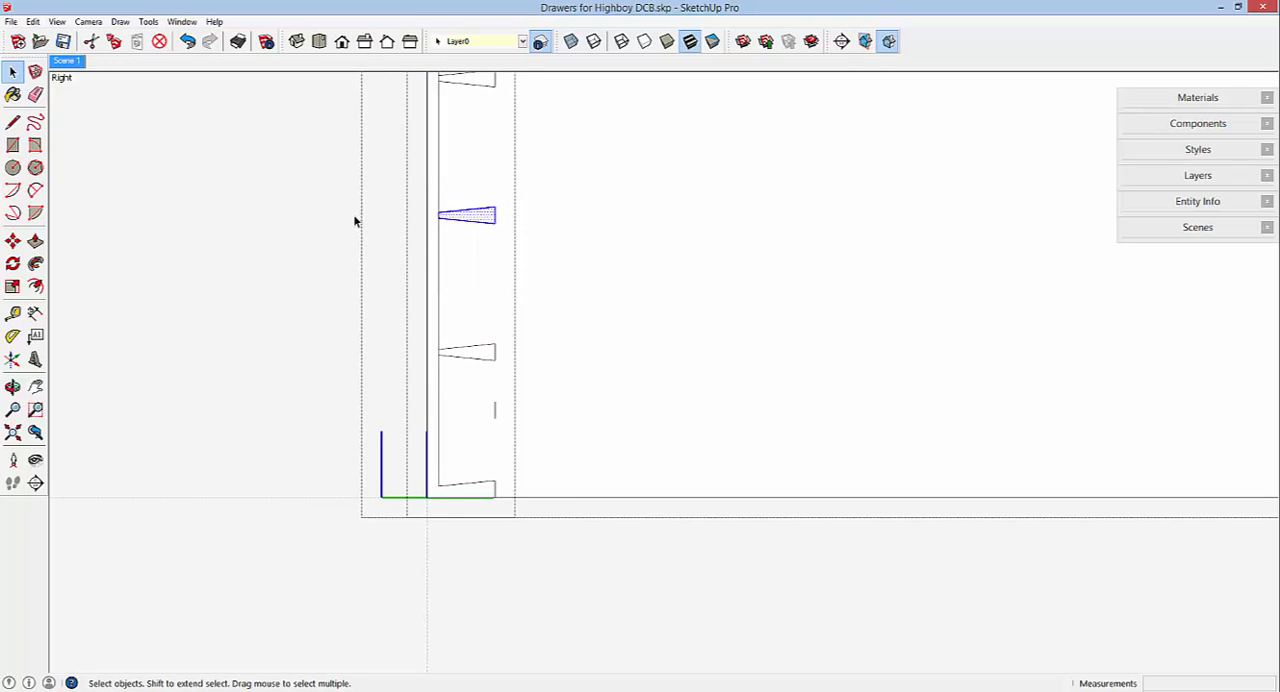
click(12, 240)
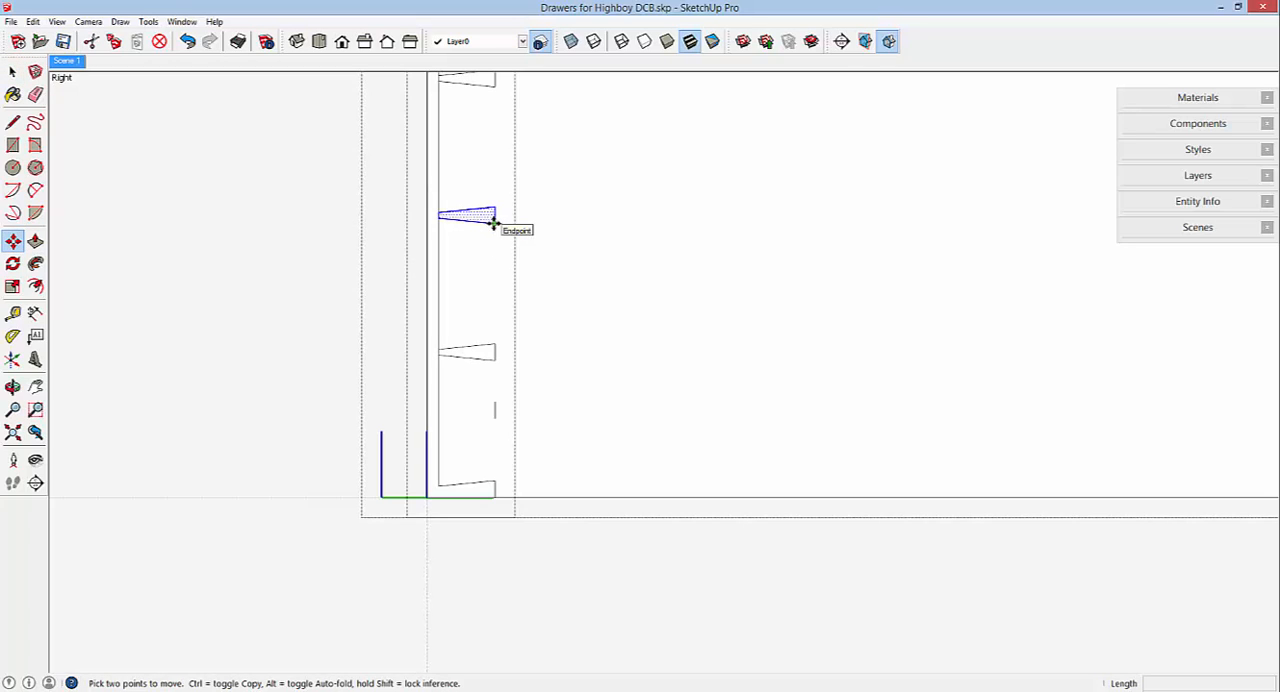
key(ctrl)
click(493, 222)
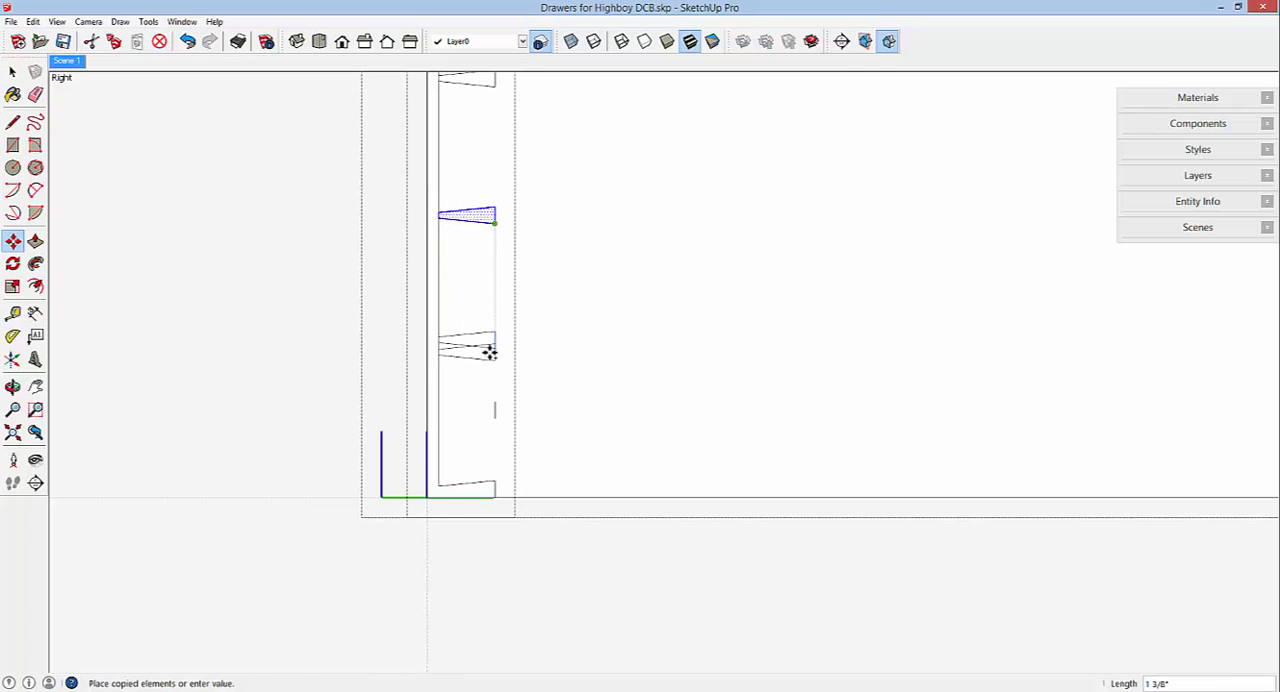
click(492, 357)
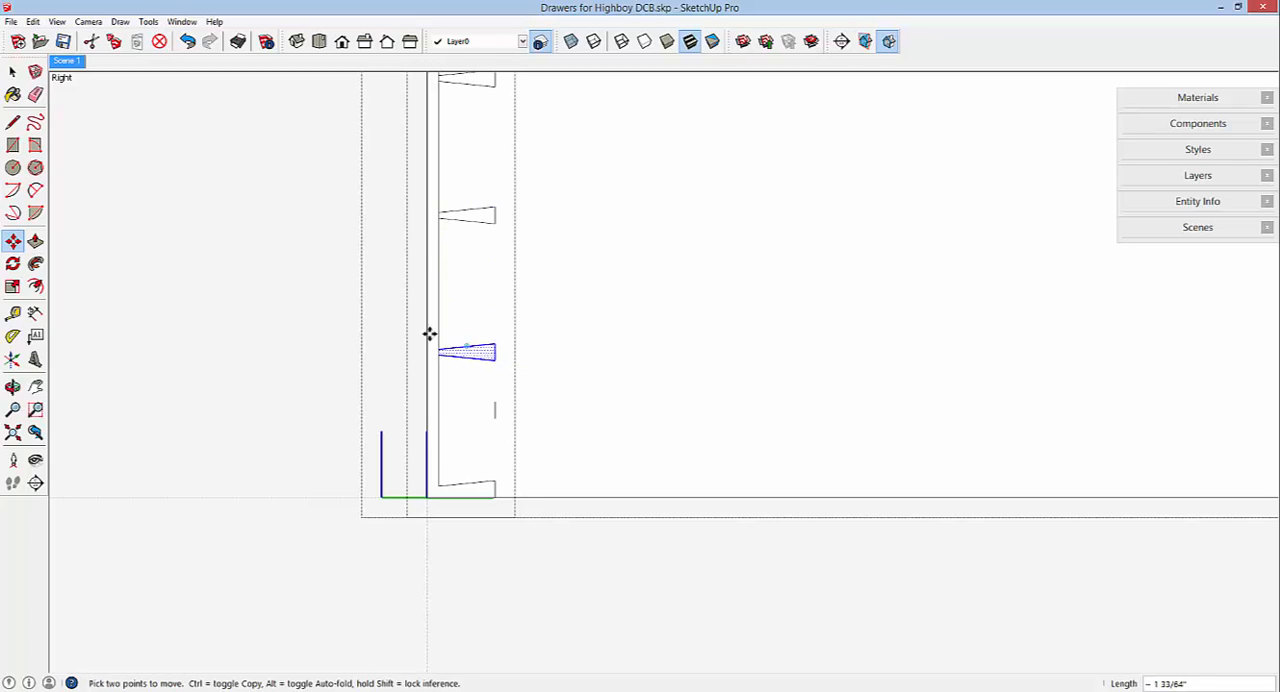
right_click(132, 310)
click(166, 323)
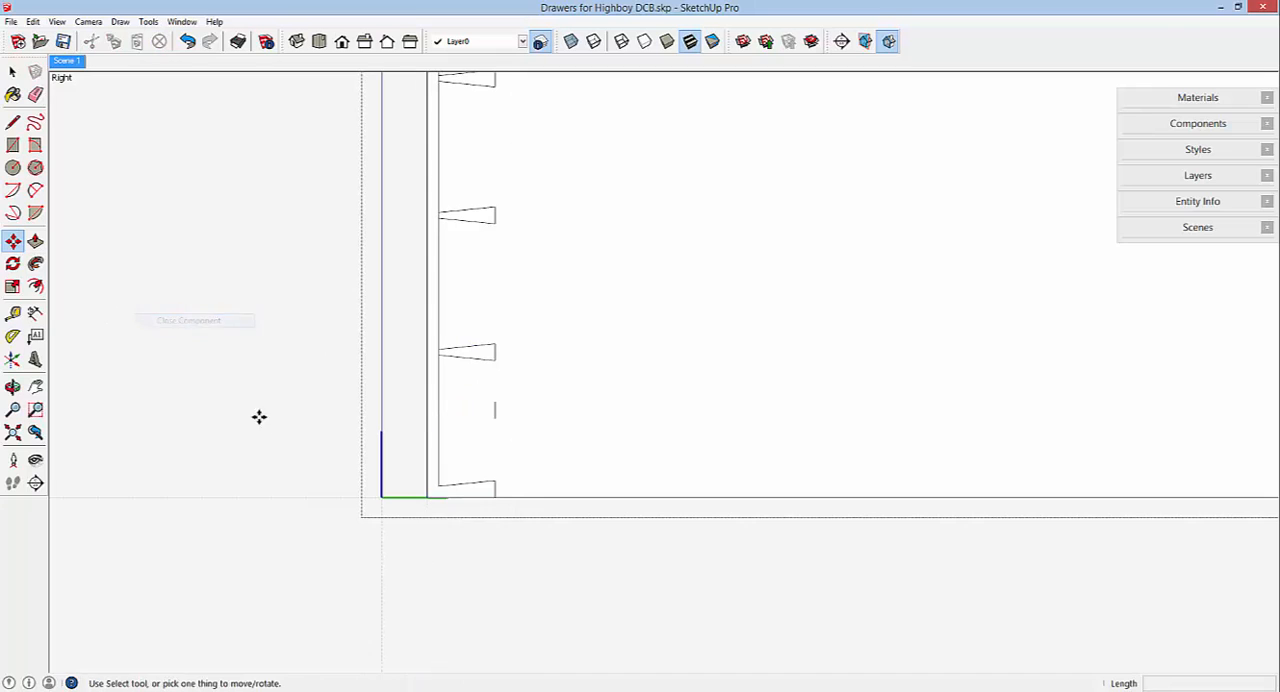
Return to perspective projection and copy the drawer front about 9" straight outward from the drawer.
middle_drag(440, 420, 517, 457)
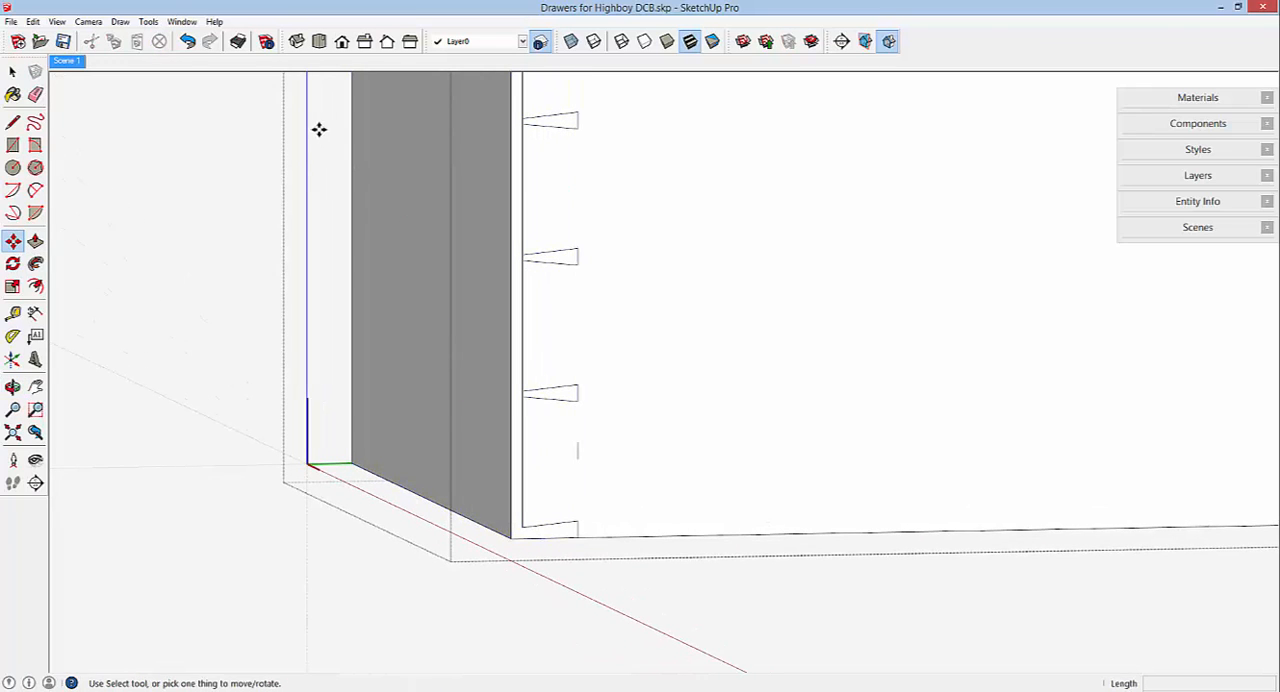
click(80, 21)
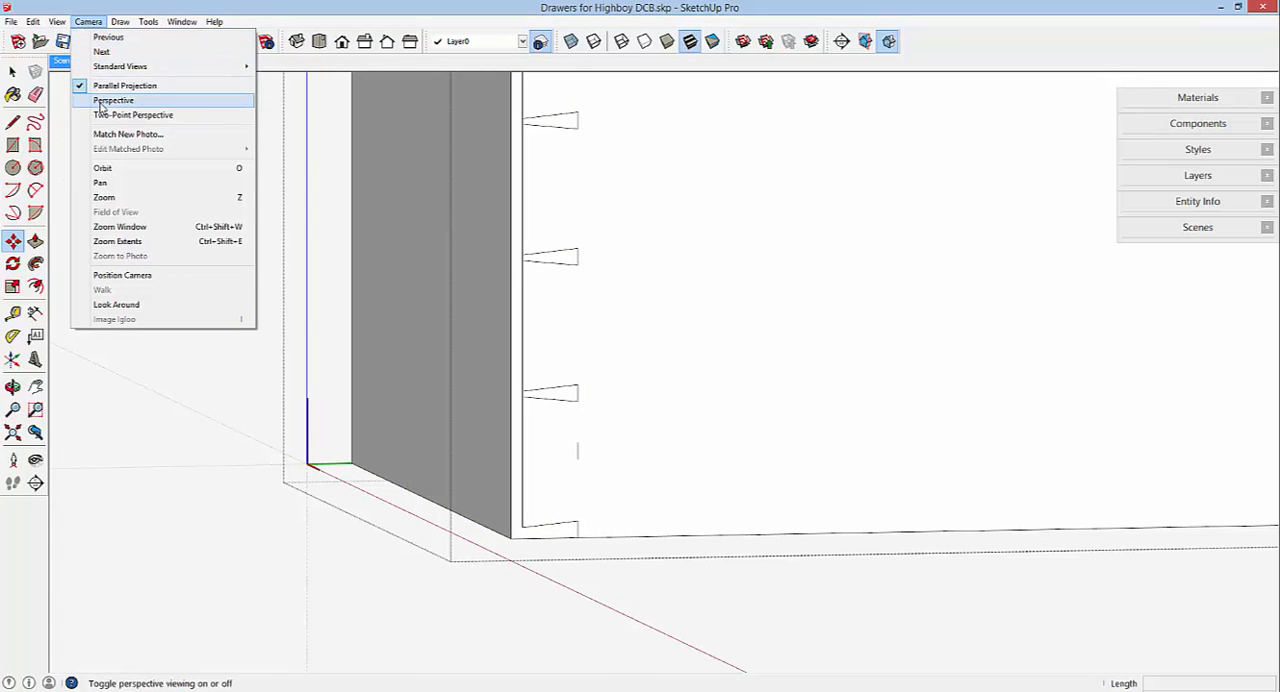
click(101, 101)
middle_drag(646, 358, 801, 370)
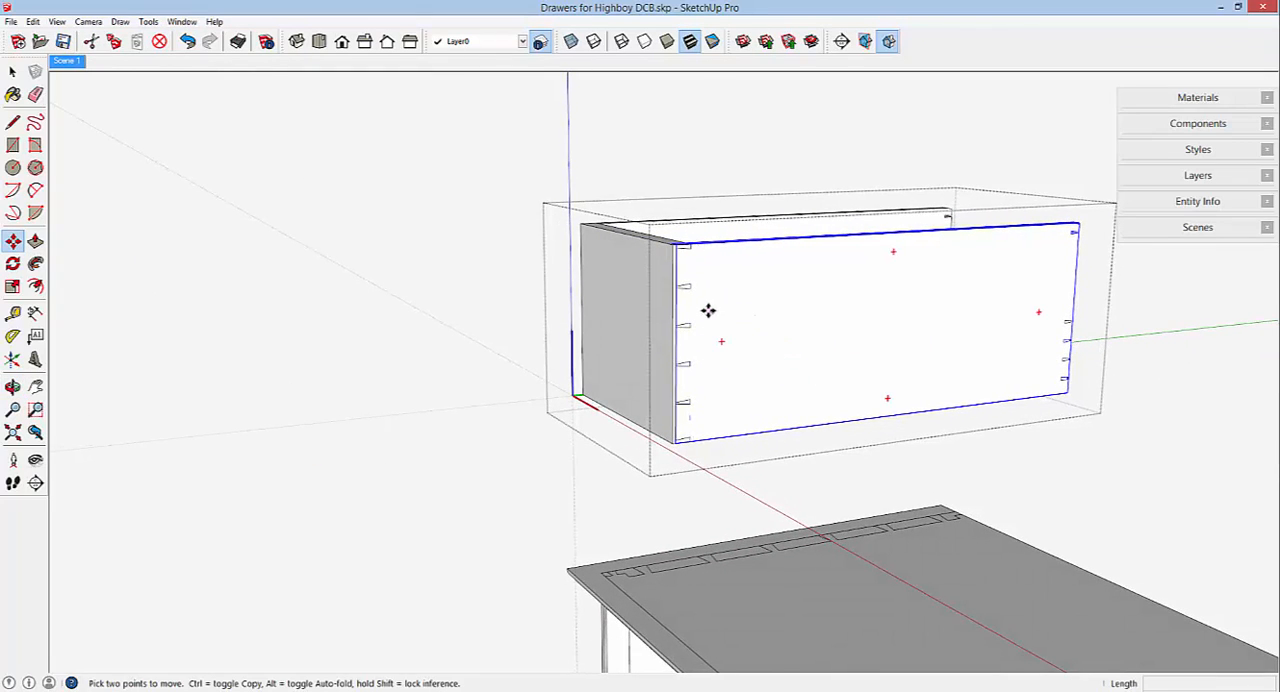
middle_drag(708, 311, 726, 323)
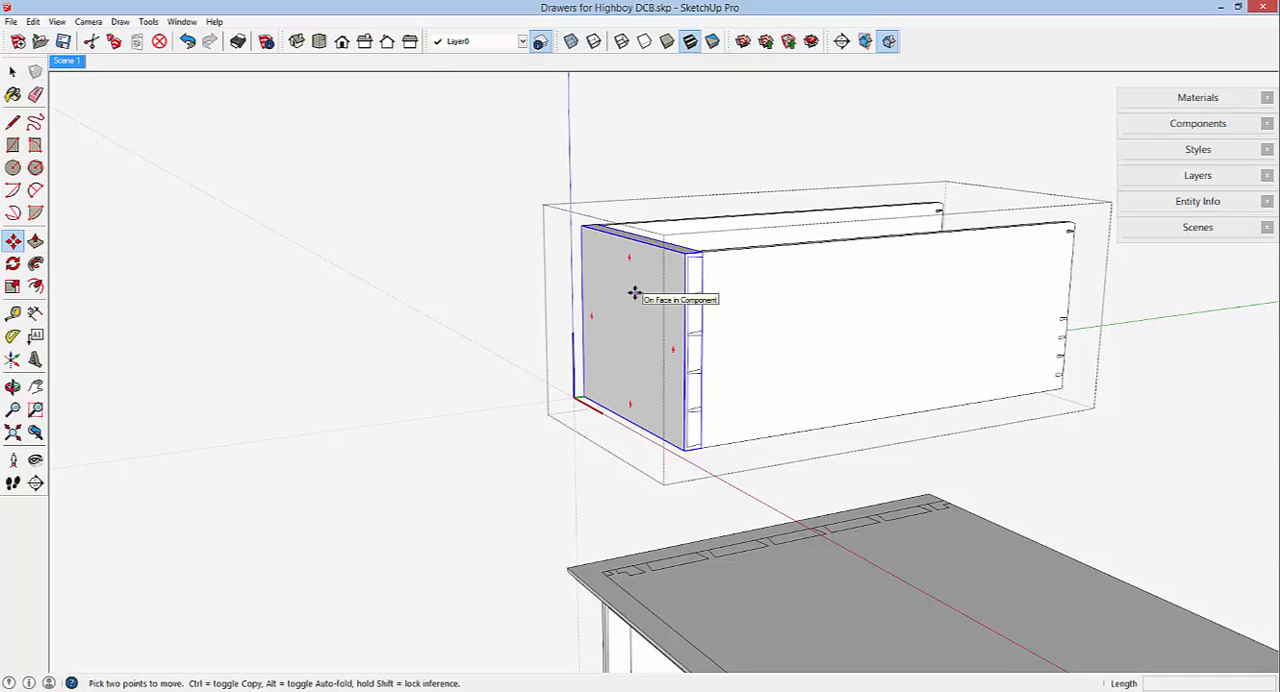
click(634, 292)
key(ctrl)
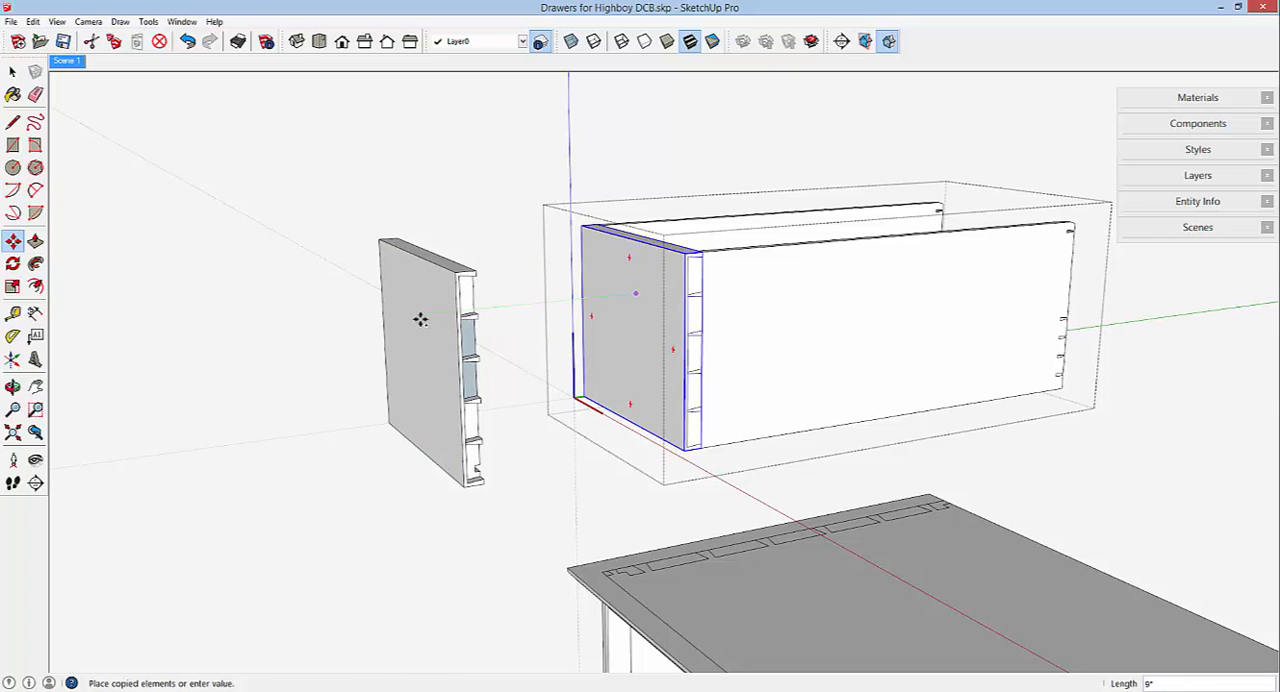
click(420, 320)
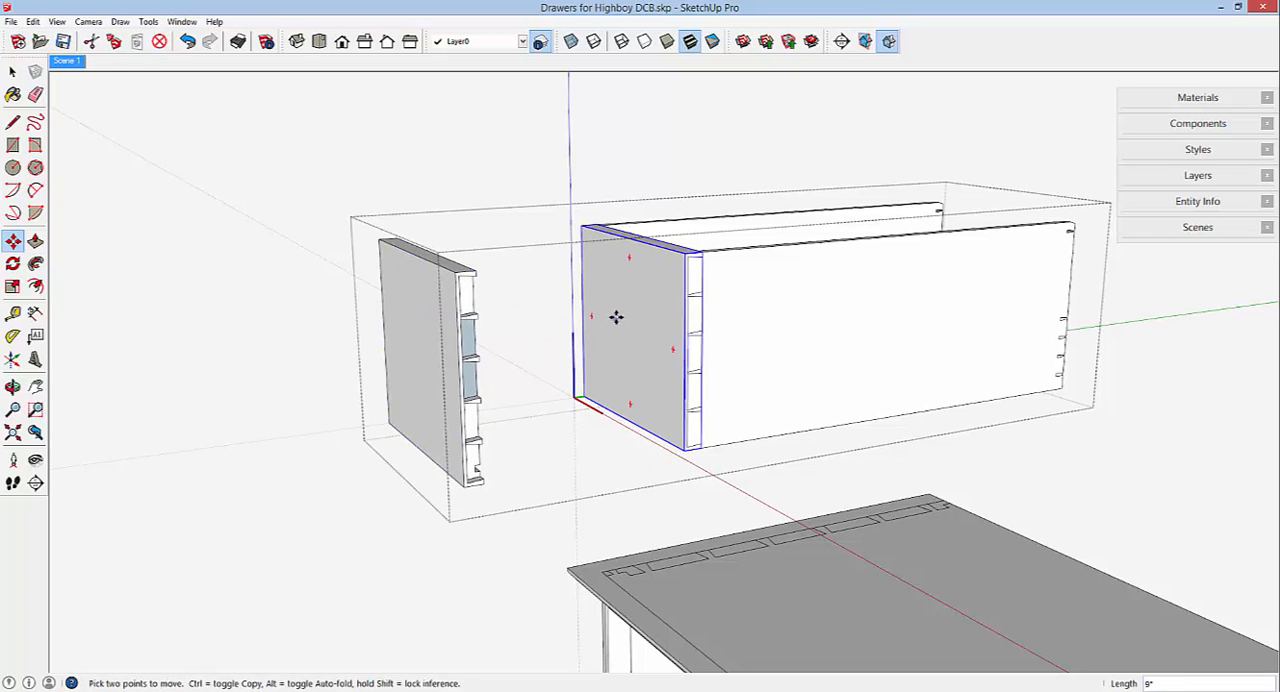
Open the copied drawer front for editing and reverse the two back-facing socket faces between the pins on its right end.
middle_drag(640, 309, 400, 376)
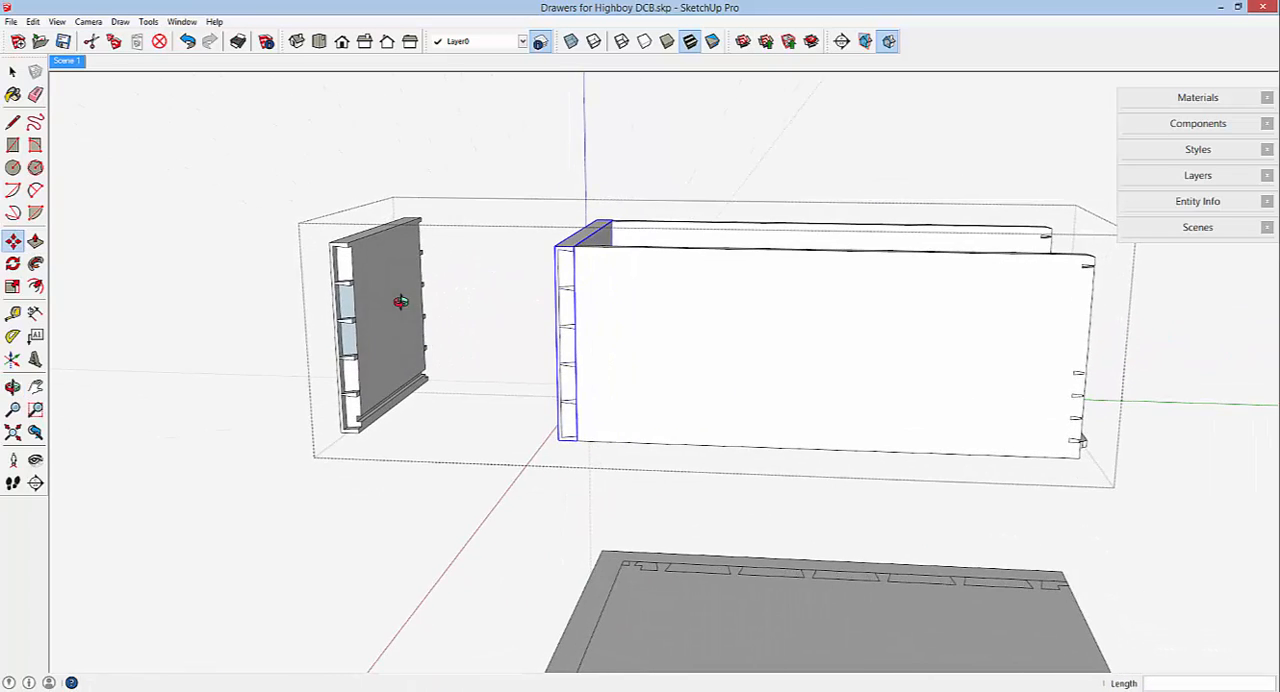
scroll(338, 288, up, 3)
scroll(338, 288, up, 6)
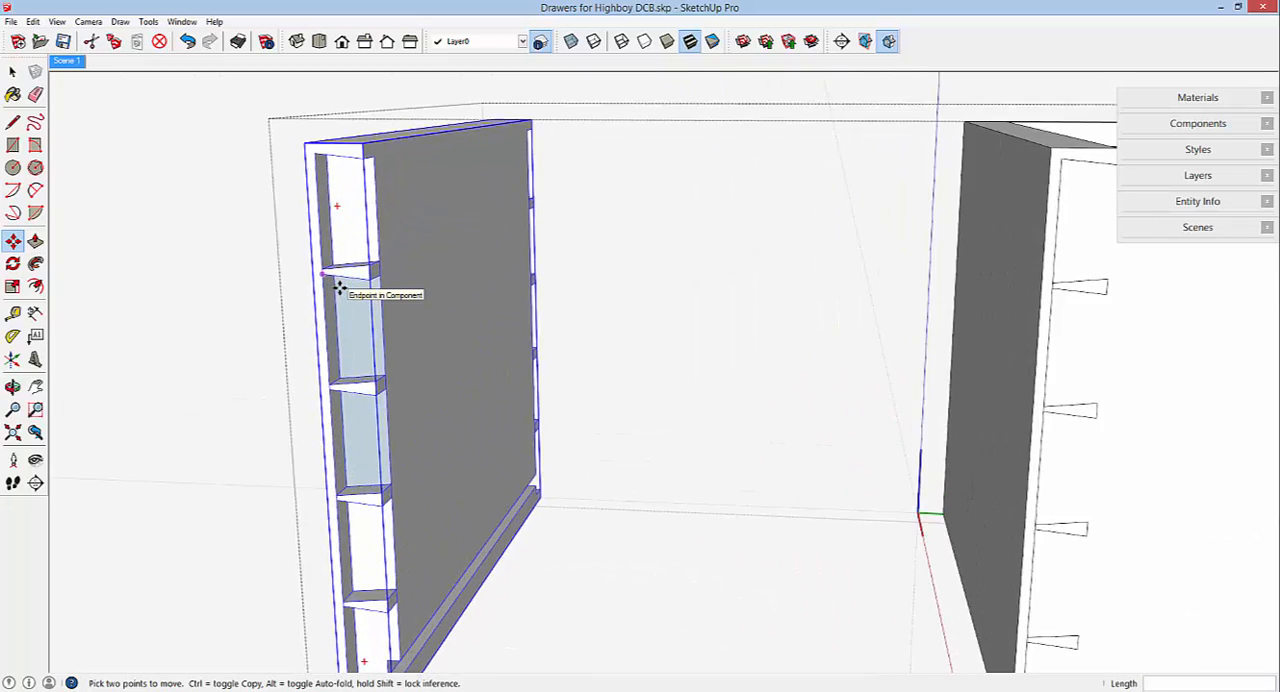
mouse_move(440, 297)
middle_down()
mouse_move(391, 291)
mouse_move(391, 263)
mouse_move(549, 289)
mouse_move(478, 276)
mouse_move(423, 286)
middle_up()
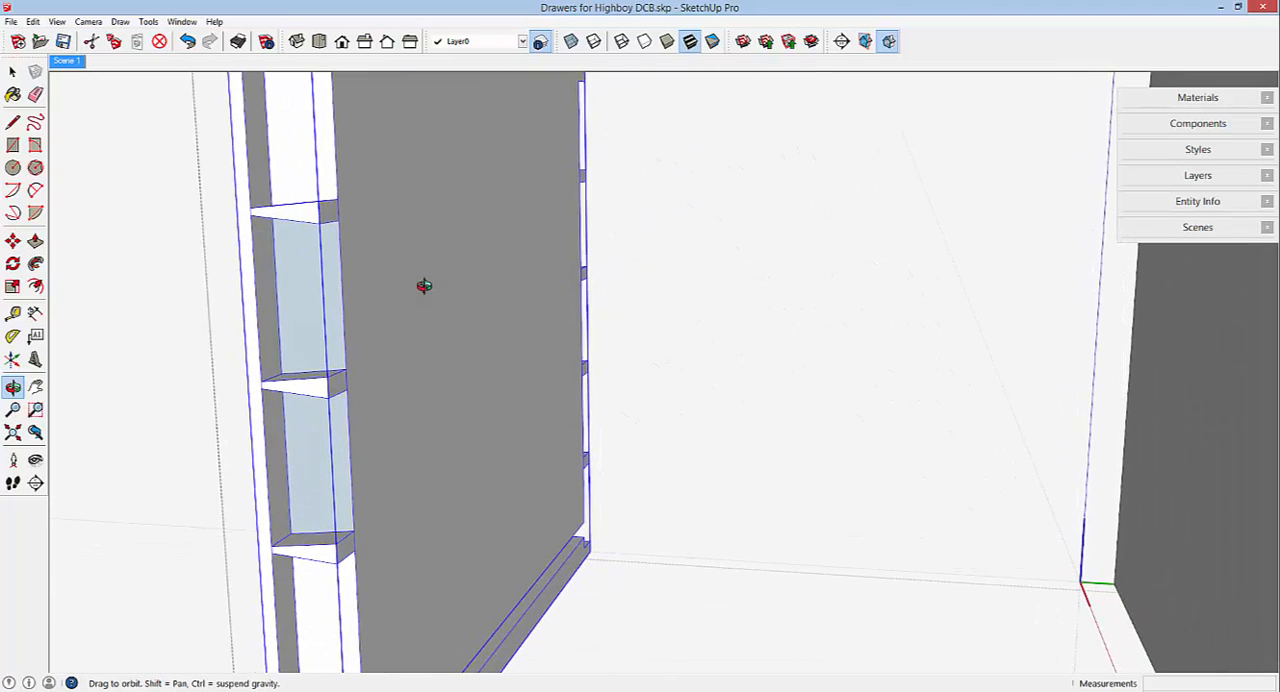
key(m)
right_click(309, 290)
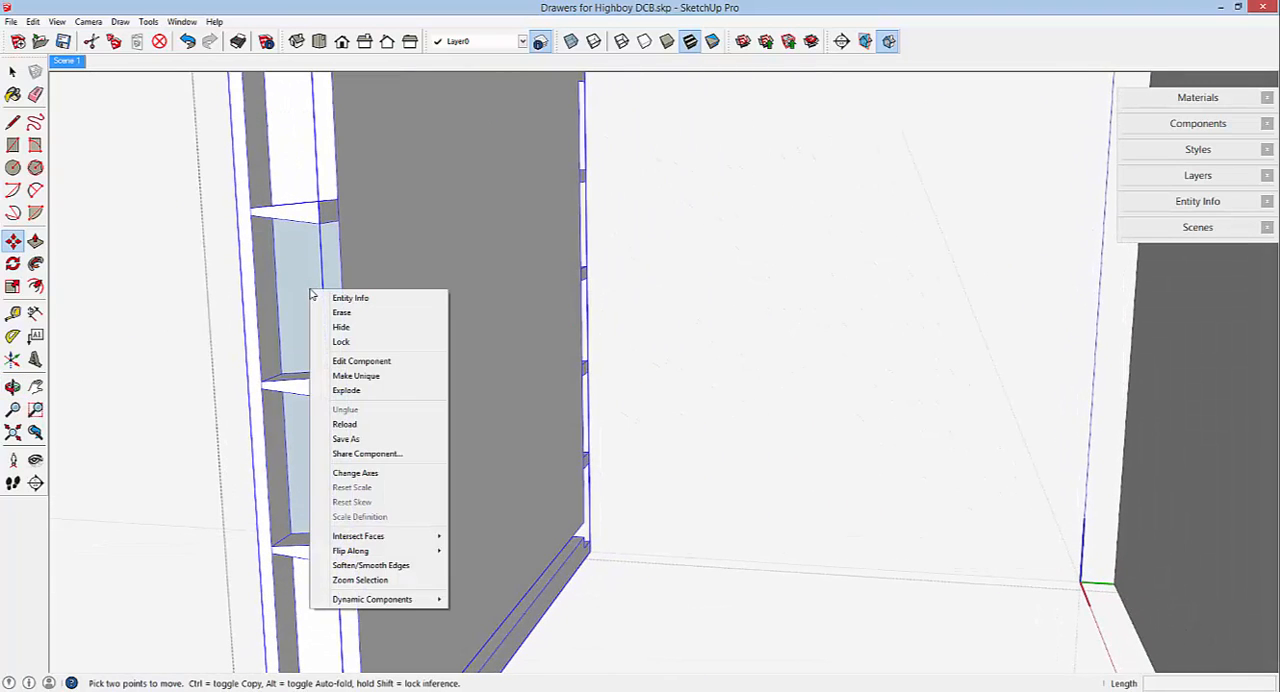
click(345, 361)
right_click(308, 307)
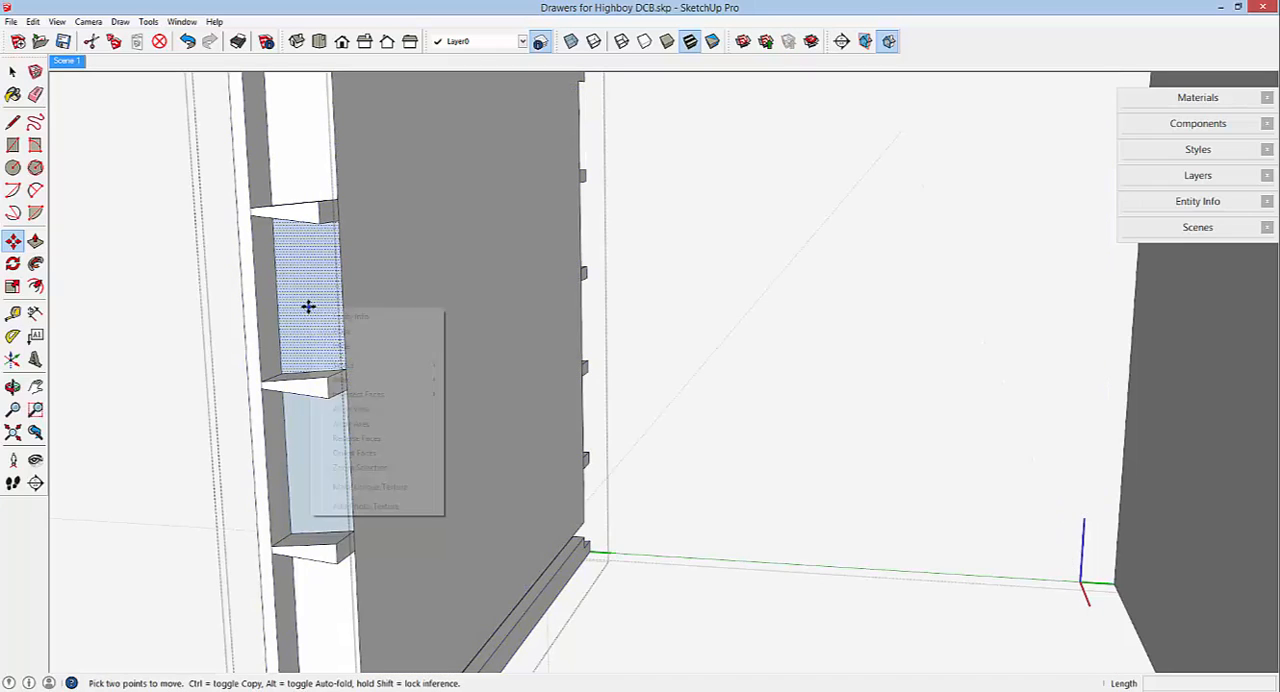
click(362, 424)
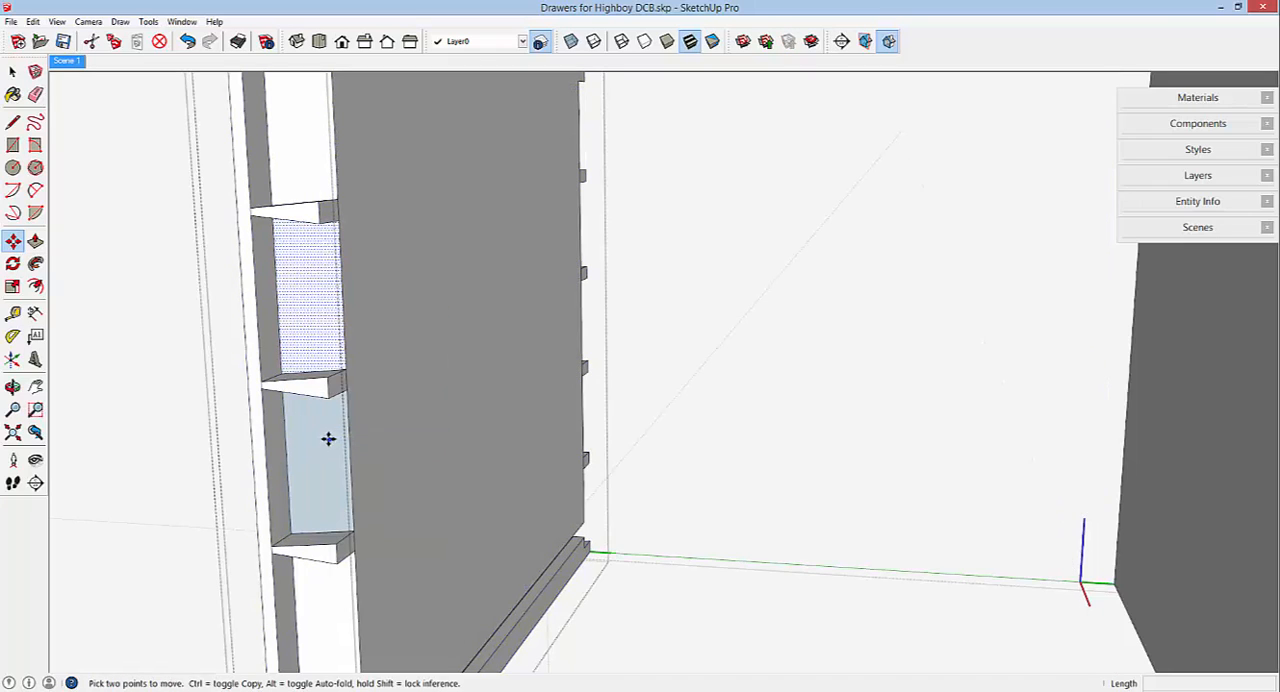
right_click(329, 438)
click(374, 571)
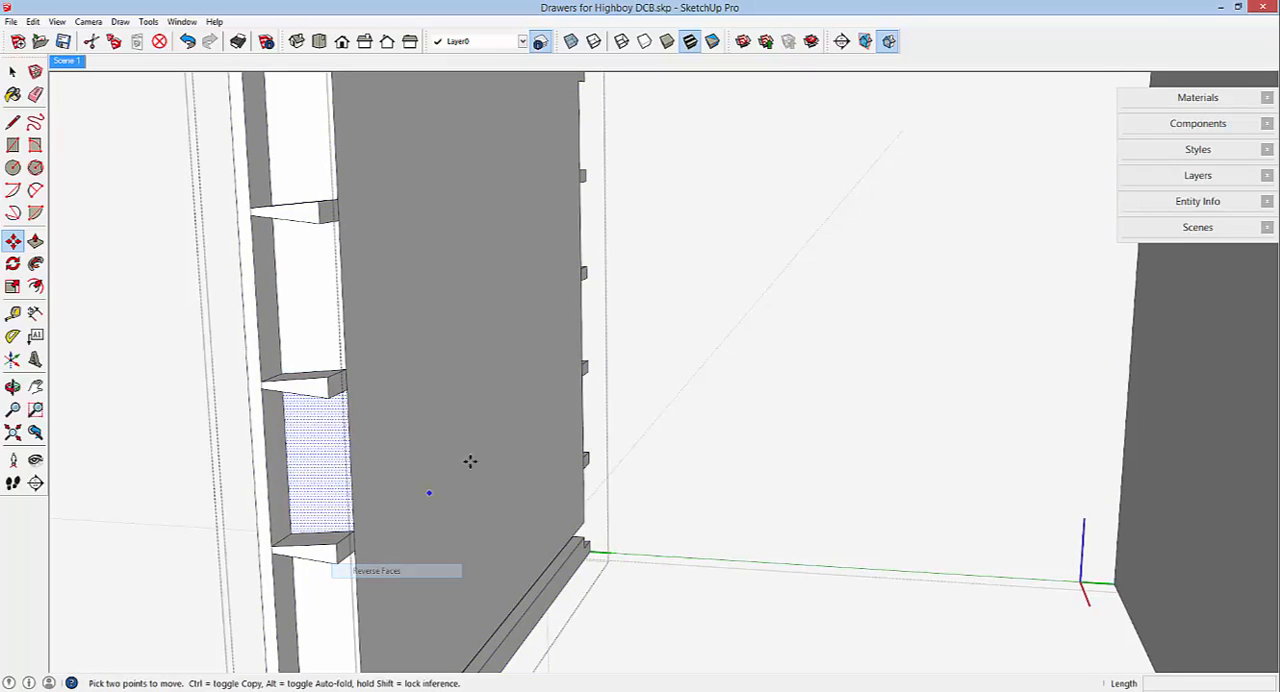
Erase the short edges separating the right-end pins from the inside face of the drawer front.
scroll(500, 440, down, 3)
middle_drag(526, 426, 346, 337)
scroll(310, 290, up, 2)
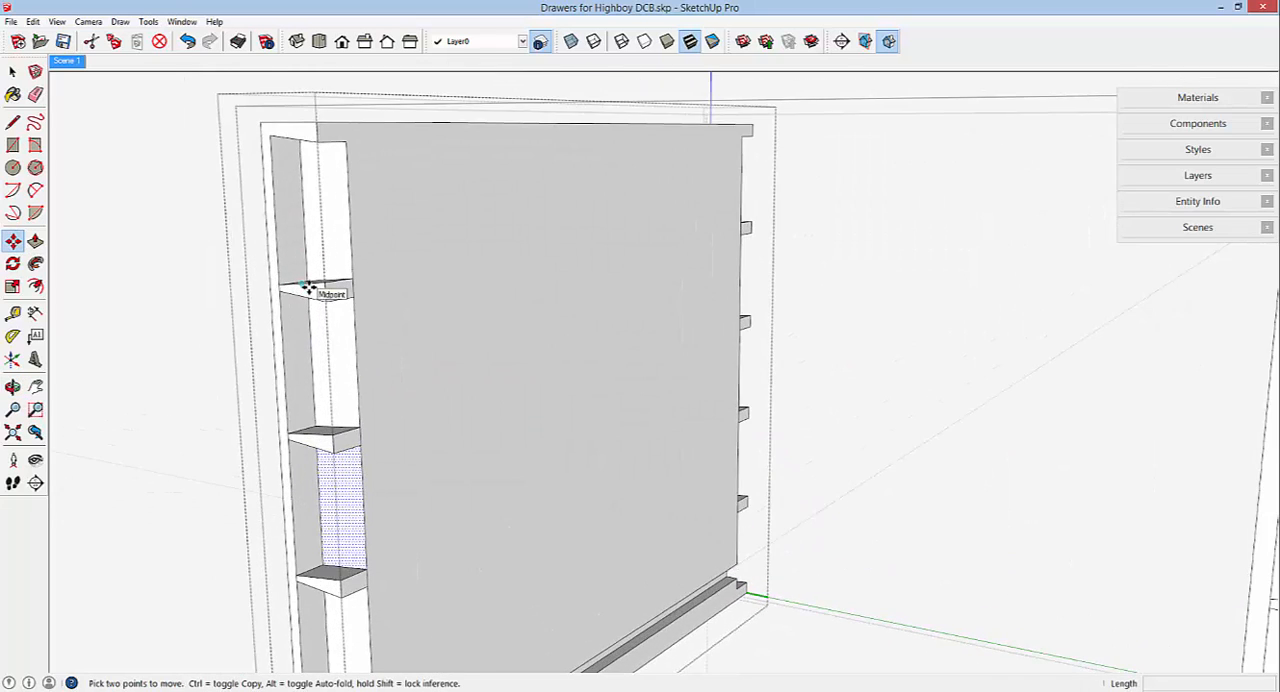
scroll(310, 290, up, 3)
click(35, 94)
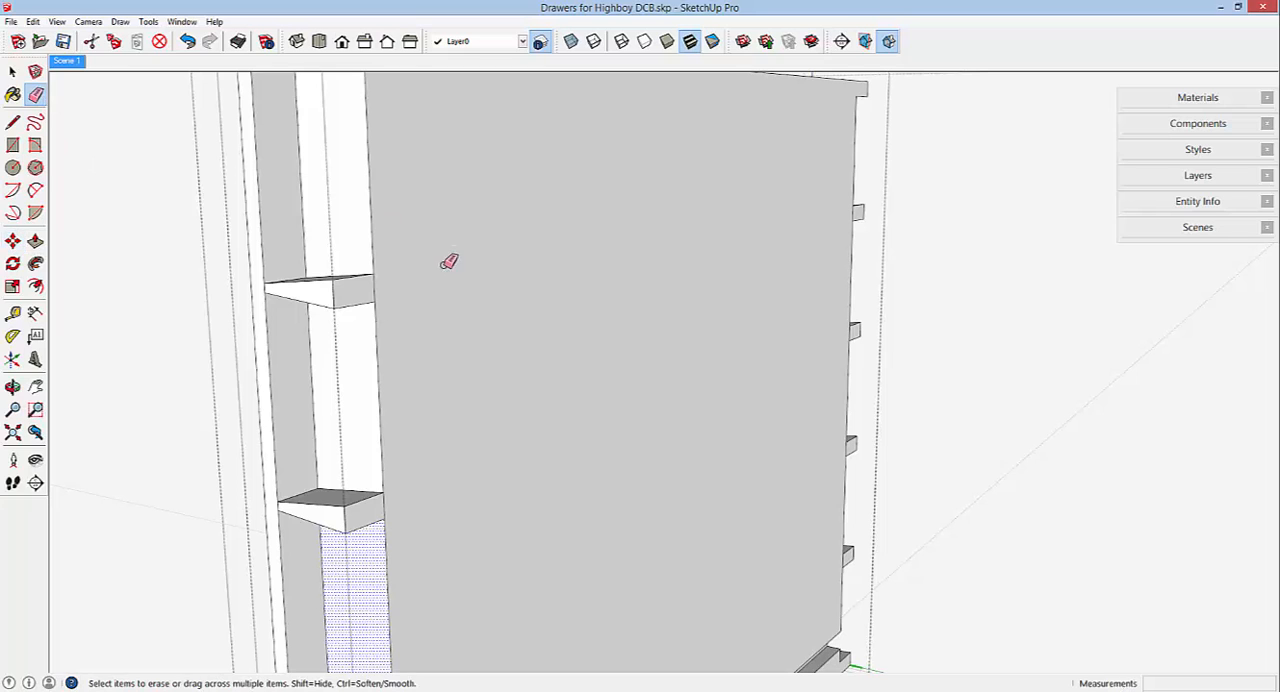
click(374, 281)
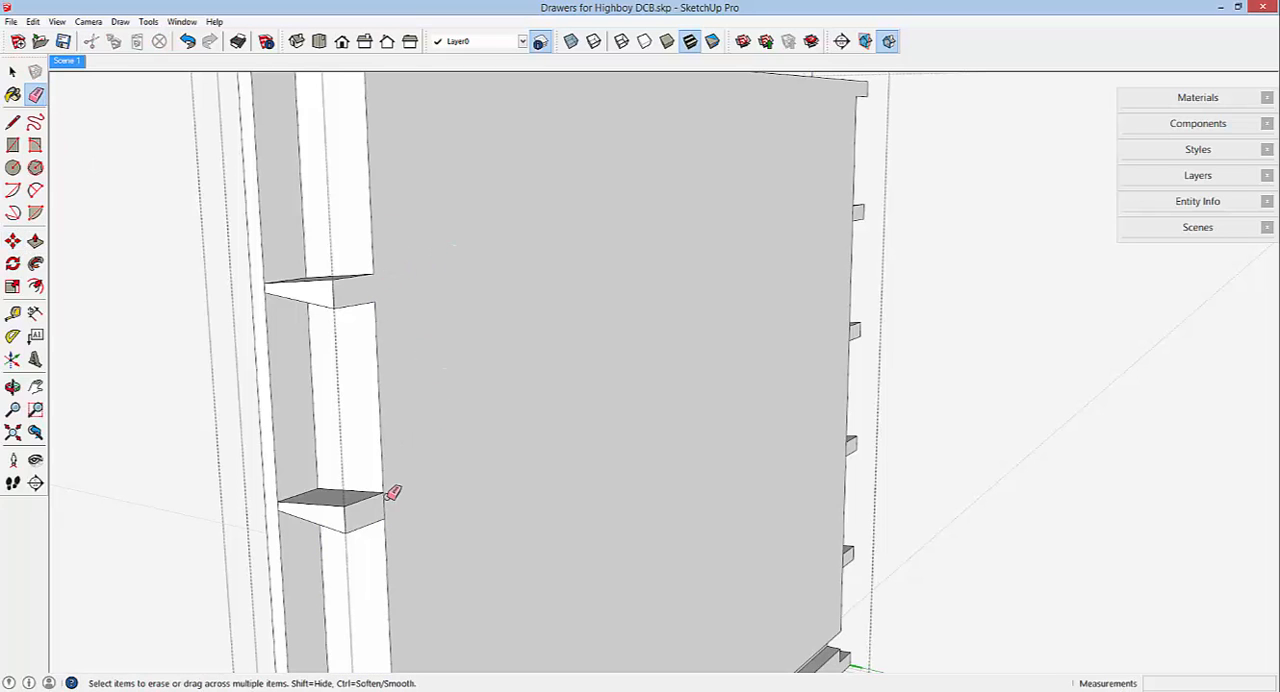
scroll(416, 258, down, 4)
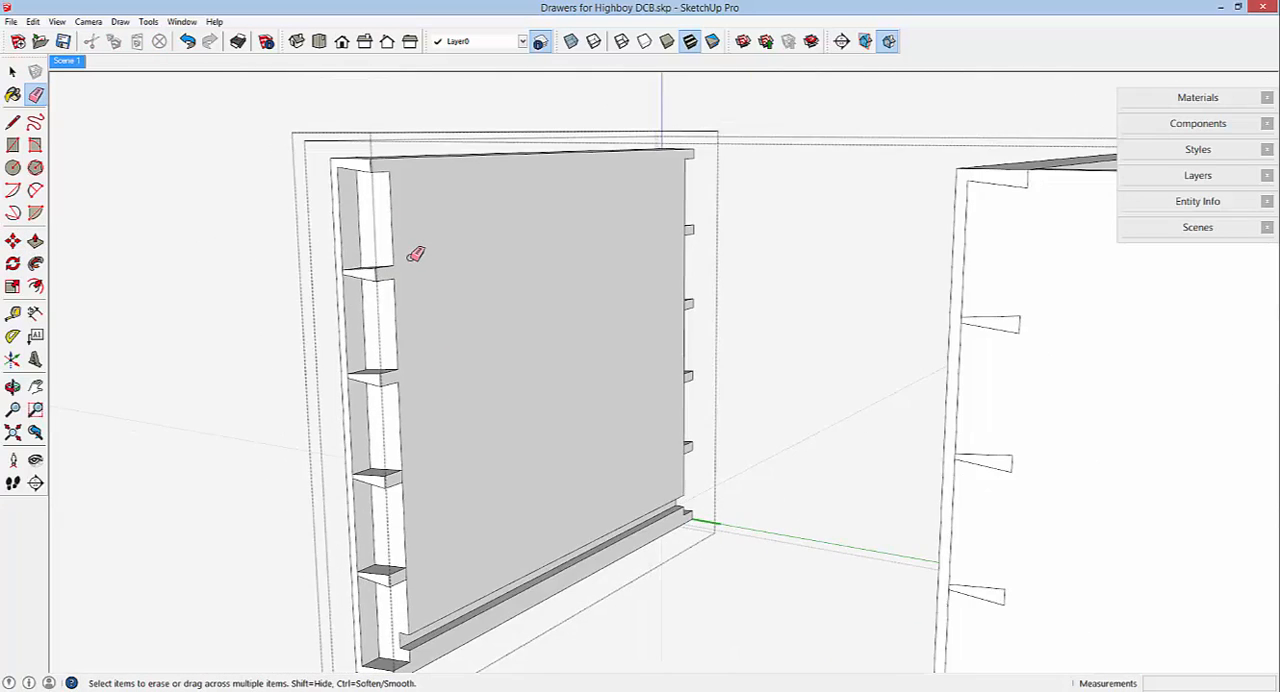
scroll(416, 254, down, 1)
scroll(412, 528, up, 3)
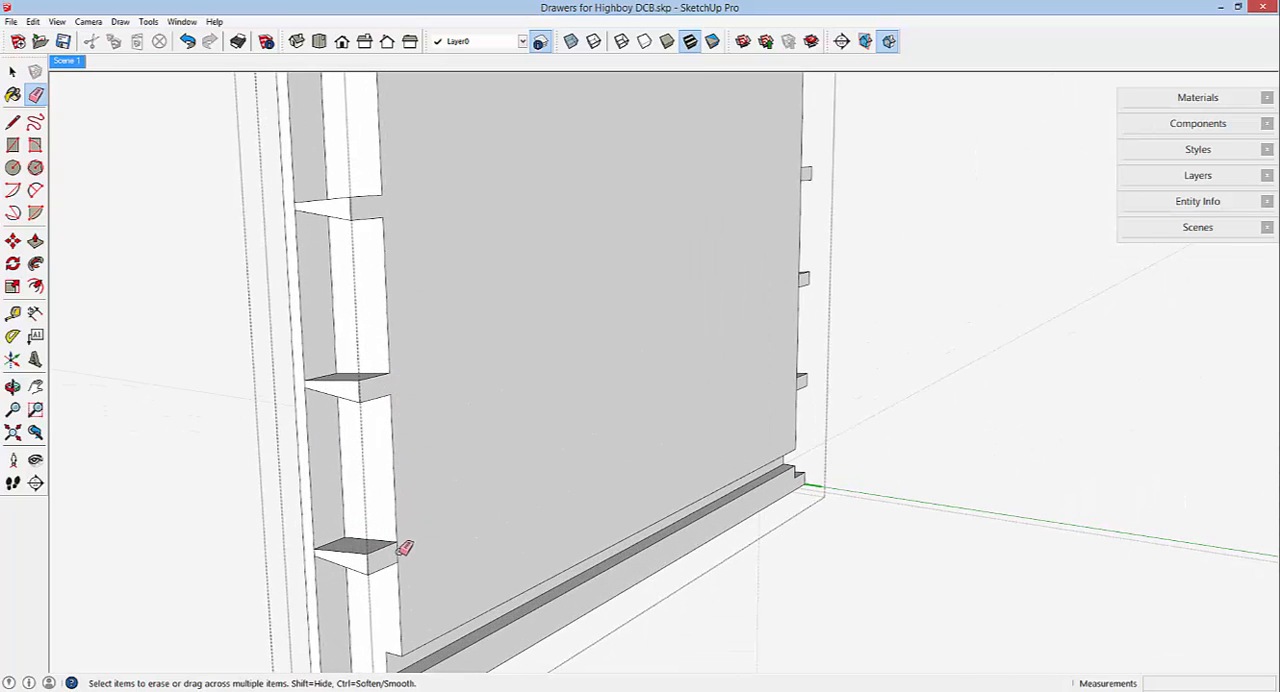
scroll(476, 448, down, 2)
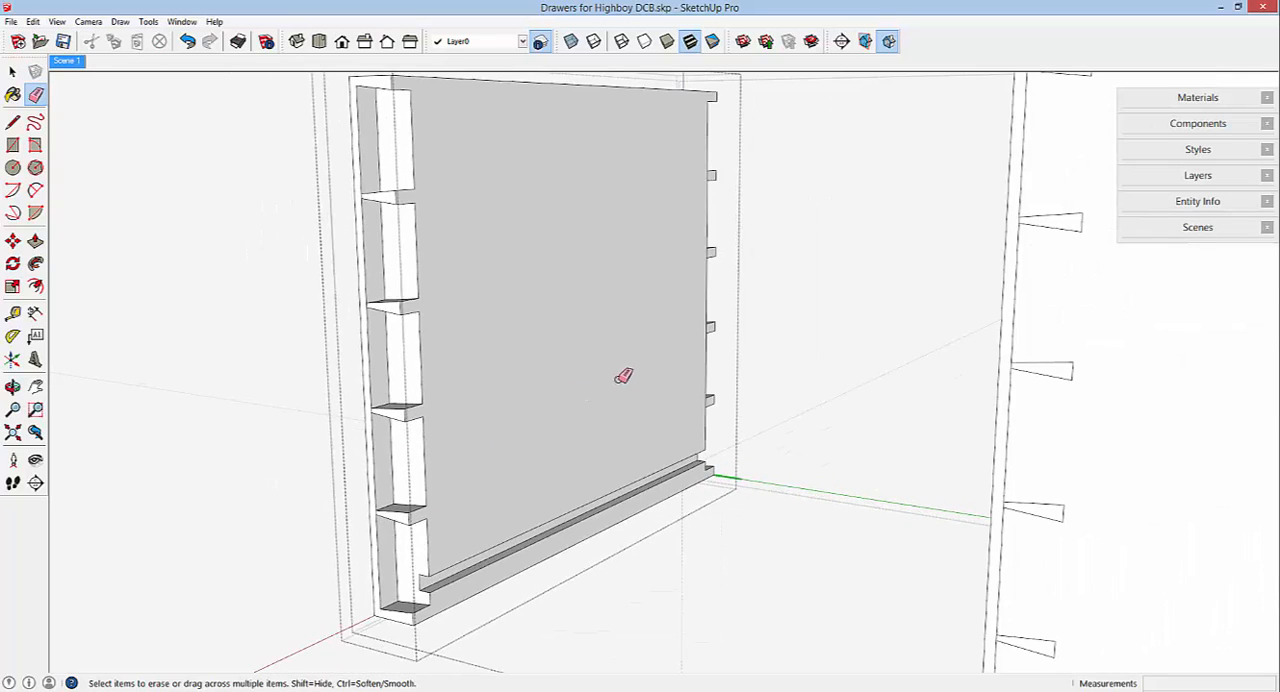
Reverse the two back-facing socket faces between the pins on the opposite end of the copied drawer front.
mouse_move(620, 378)
middle_down()
mouse_move(563, 394)
mouse_move(533, 443)
mouse_move(120, 520)
mouse_move(140, 515)
middle_up()
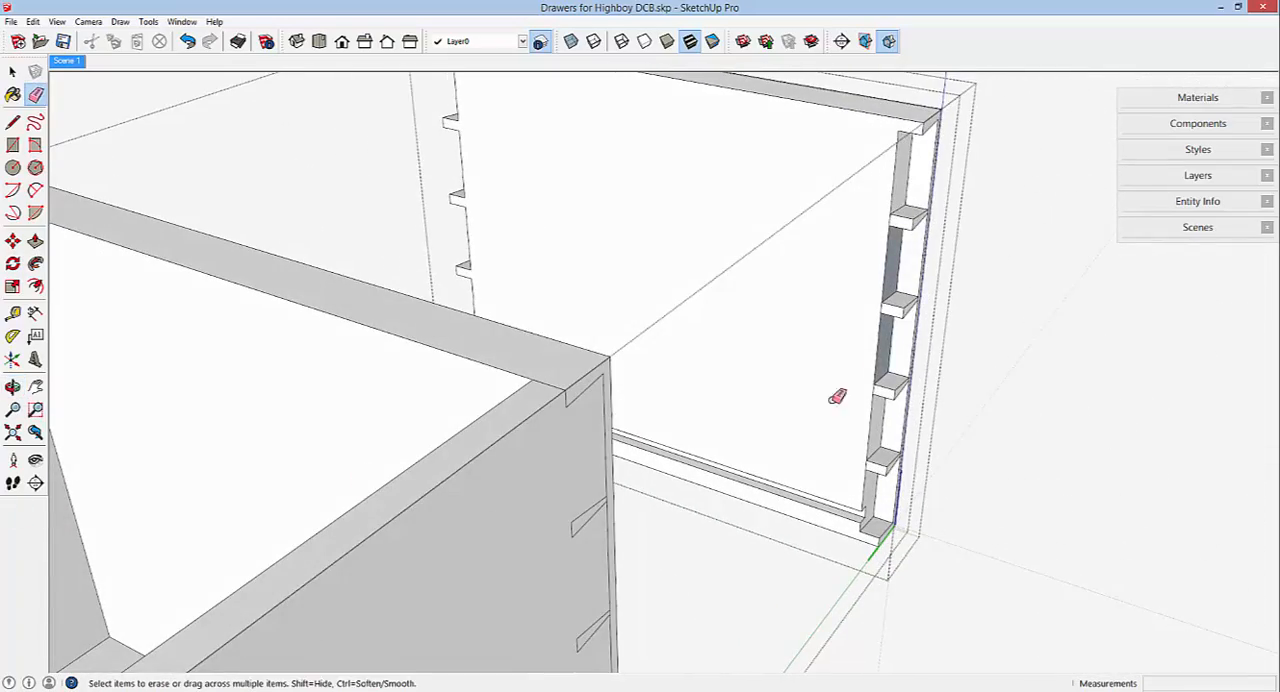
mouse_move(849, 331)
middle_down()
mouse_move(834, 329)
mouse_move(849, 303)
mouse_move(737, 271)
mouse_move(842, 245)
middle_up()
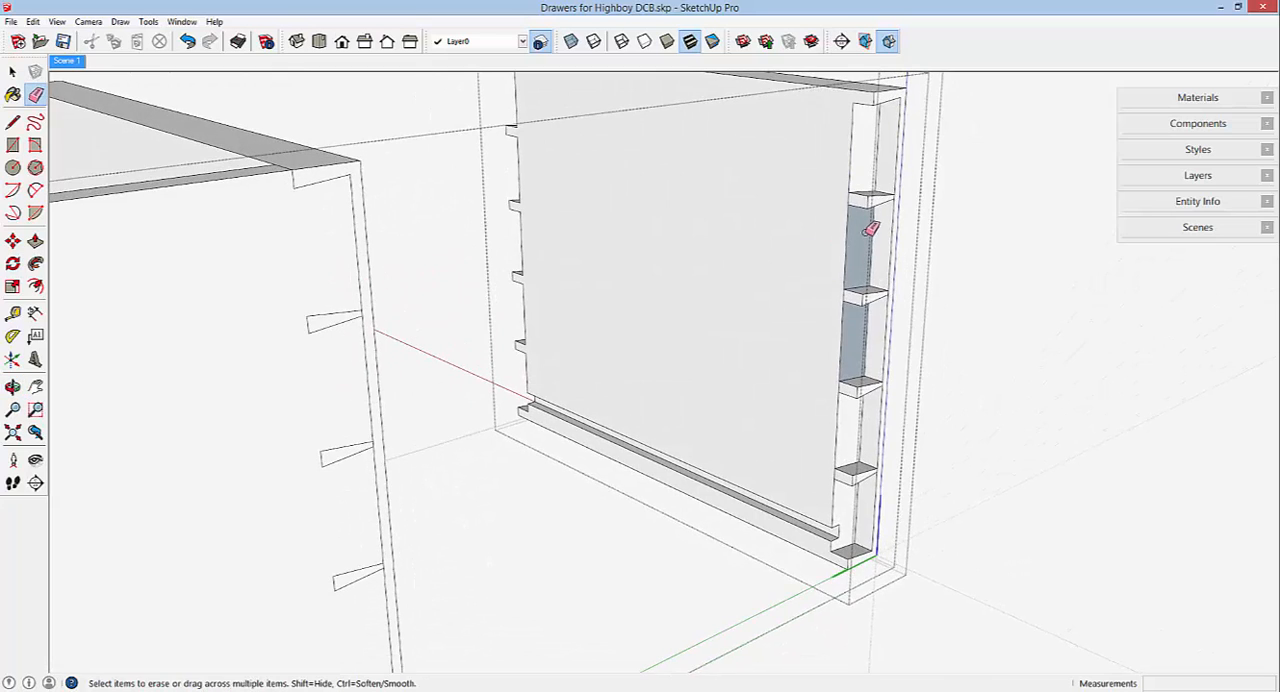
right_click(862, 236)
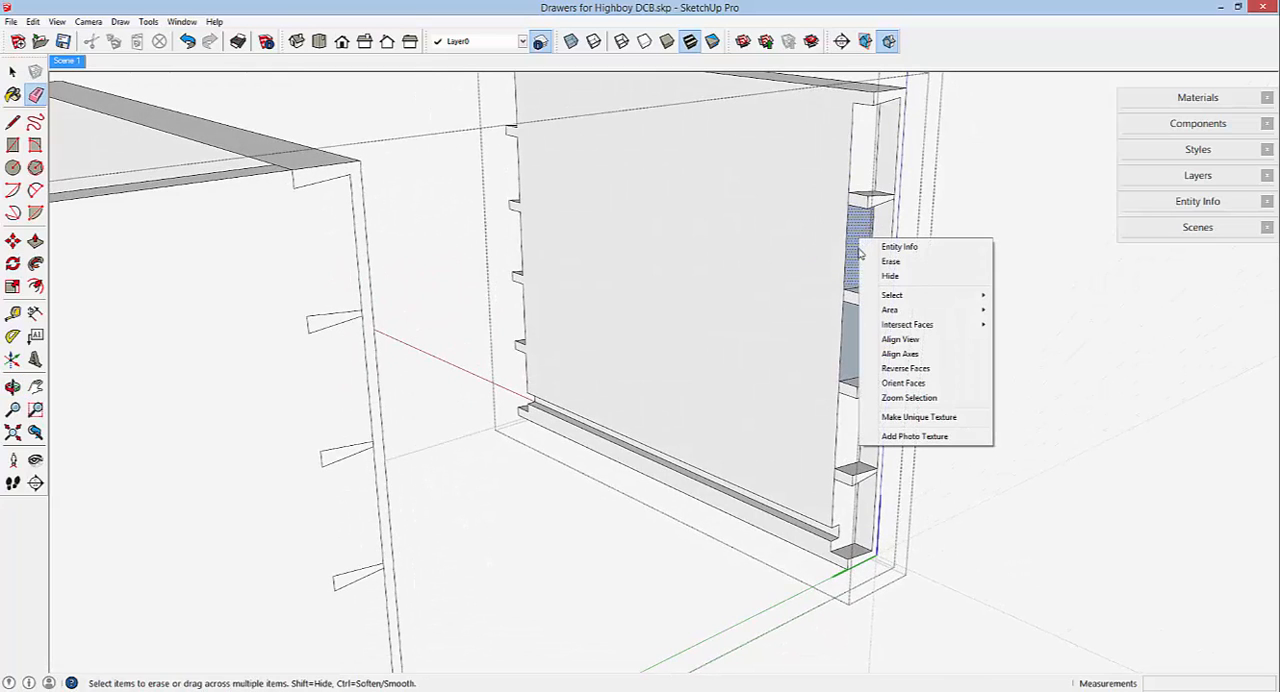
click(888, 366)
right_click(857, 348)
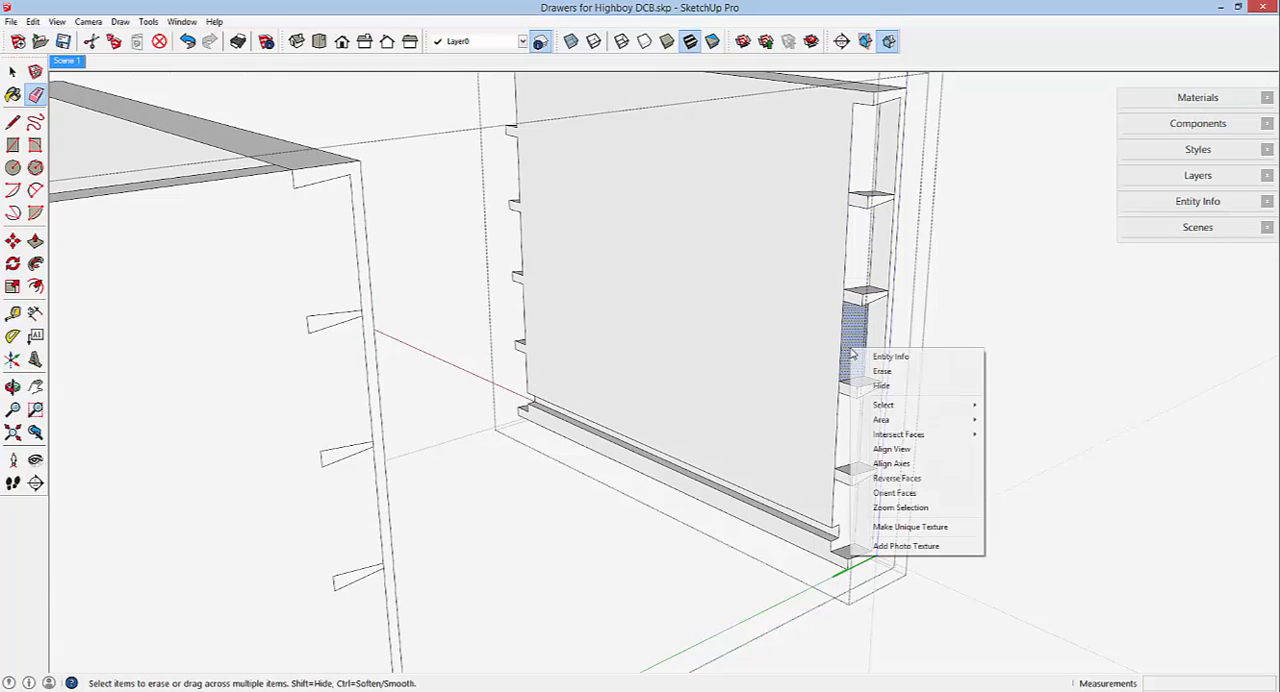
click(895, 476)
Erase the short edges separating that end's pins from the inside face of the drawer front, and close the drawer front component.
scroll(860, 195, up, 3)
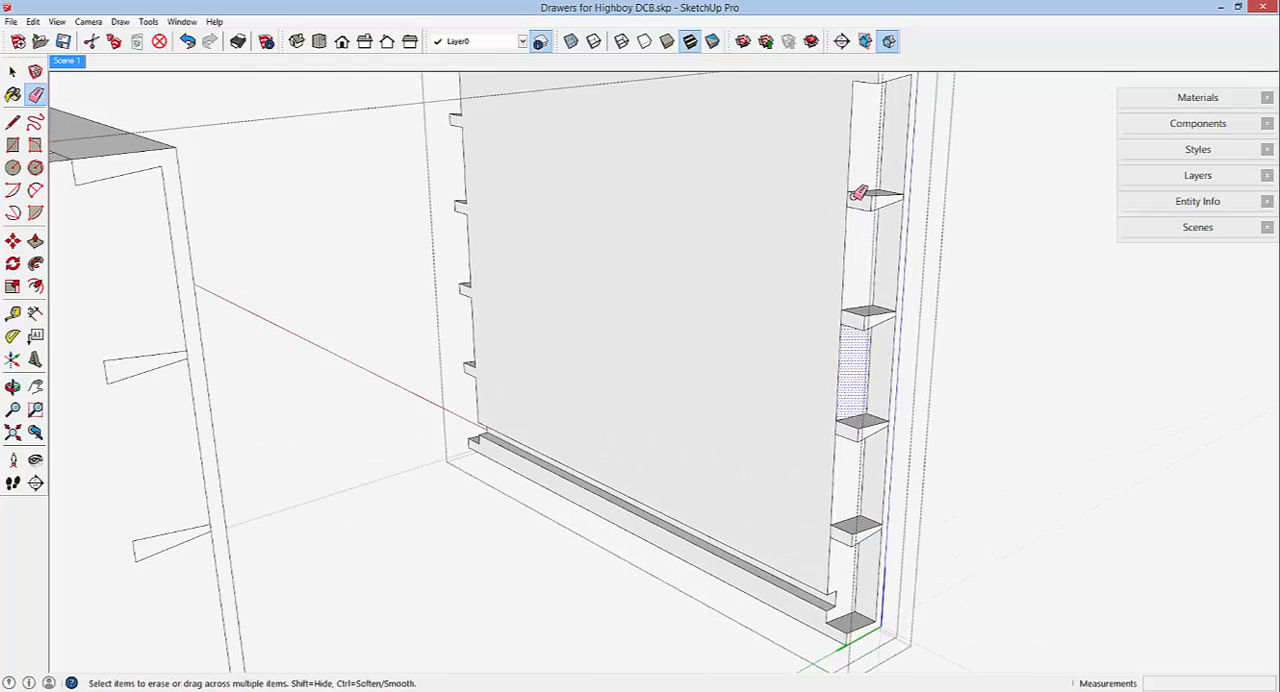
click(842, 201)
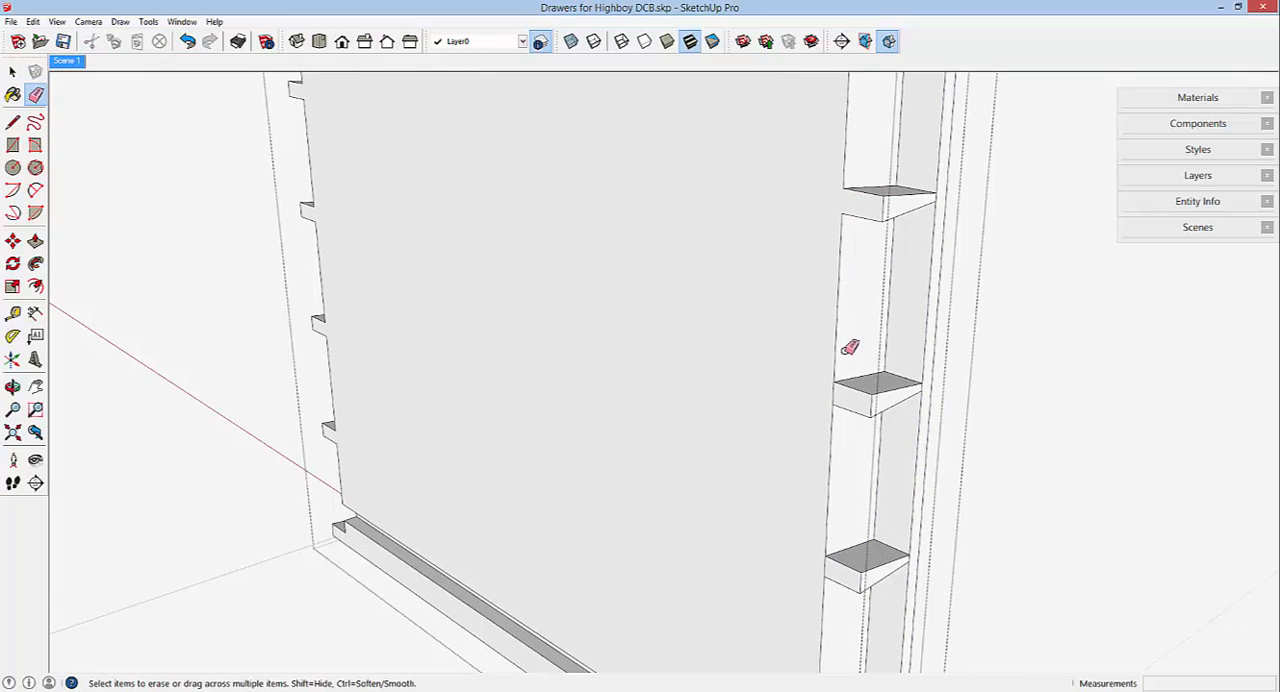
scroll(766, 263, down, 3)
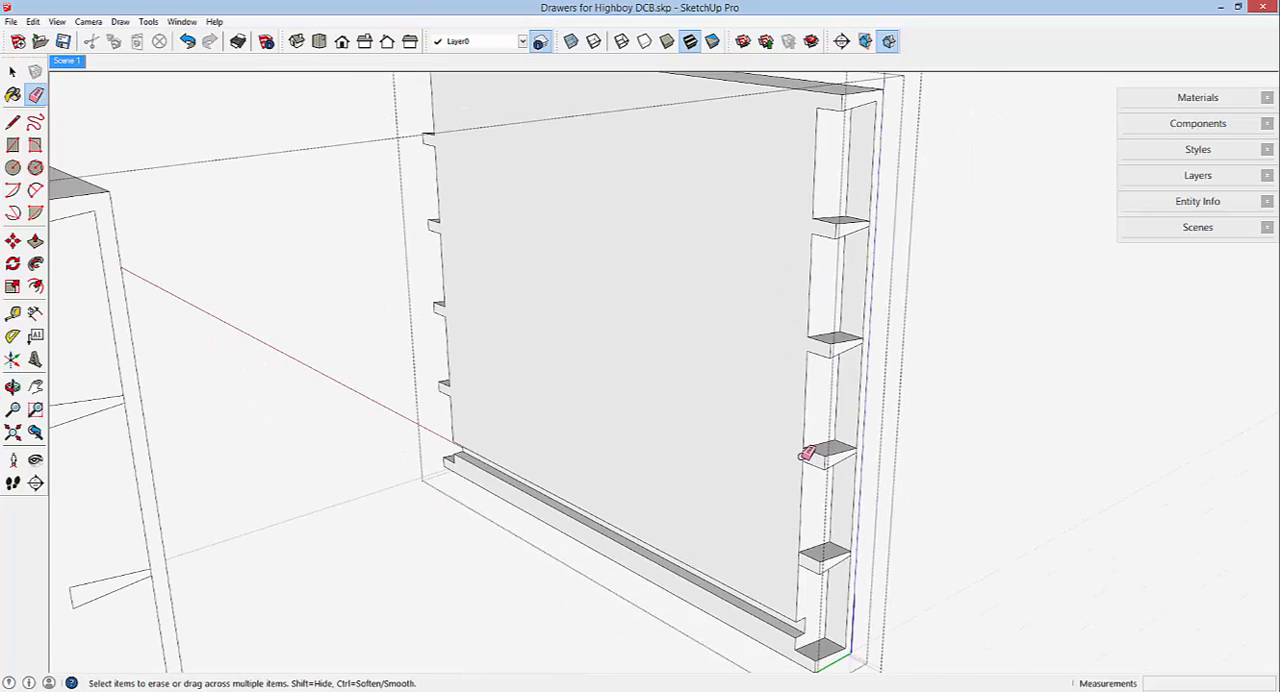
scroll(815, 555, up, 2)
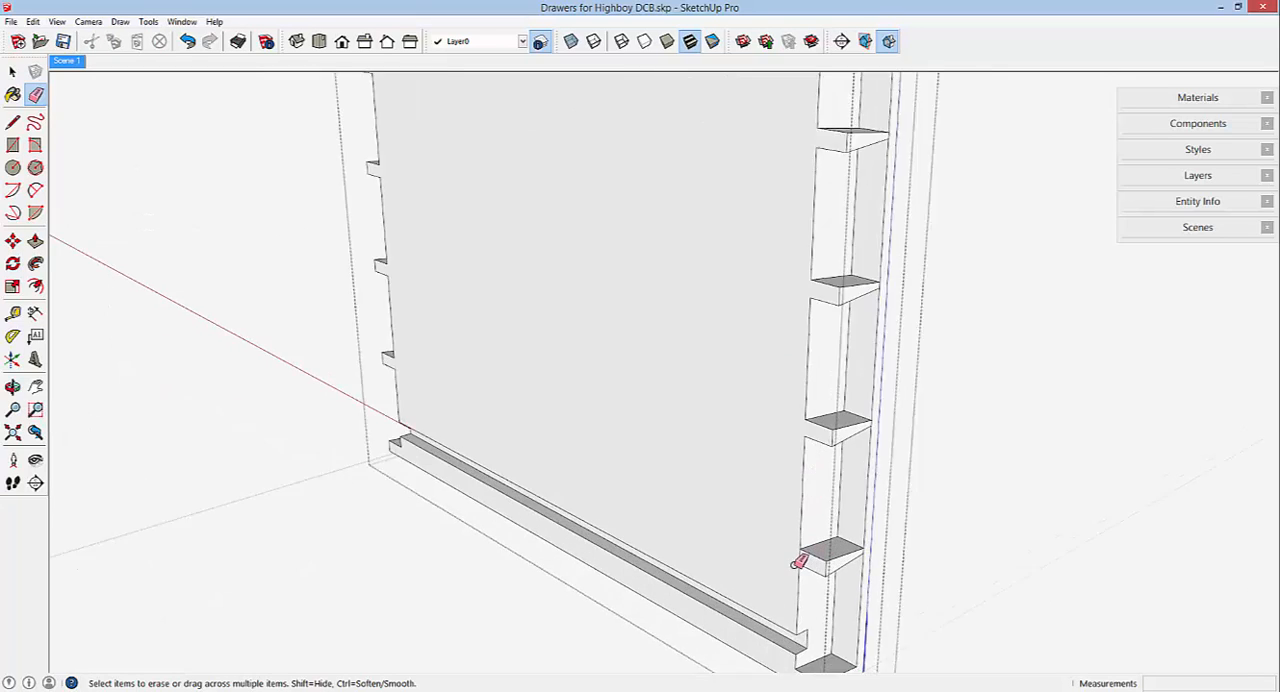
scroll(776, 374, down, 4)
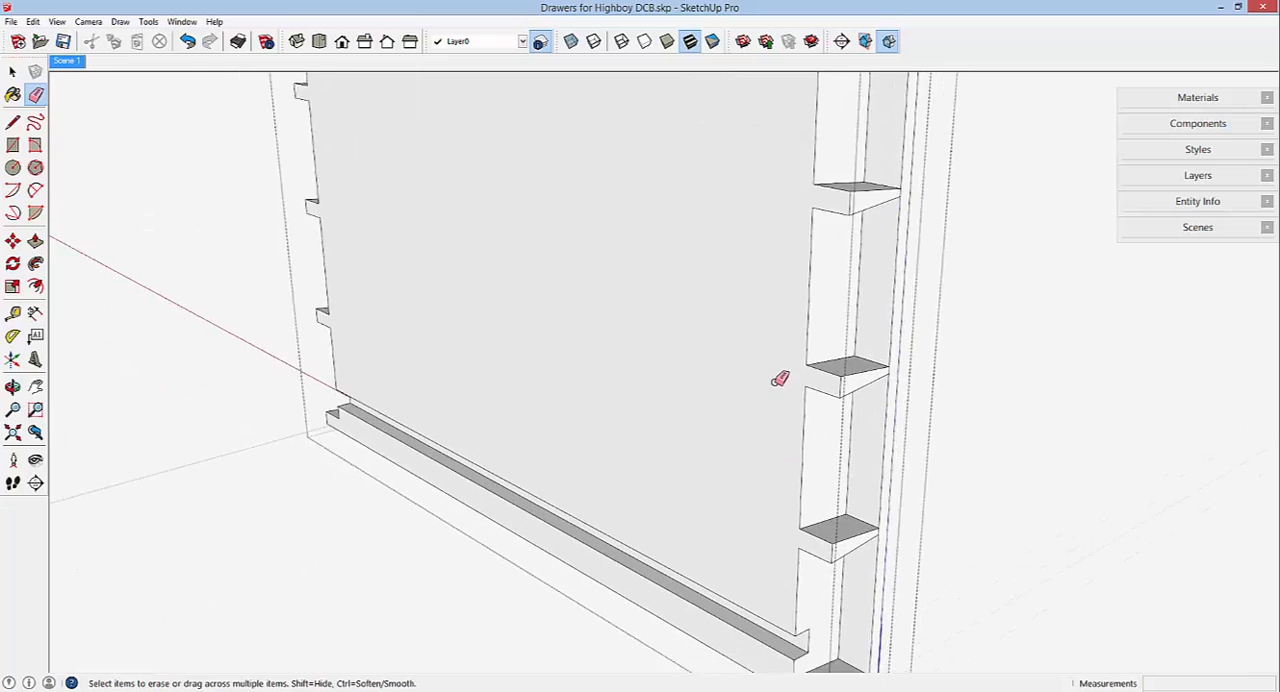
right_click(1021, 405)
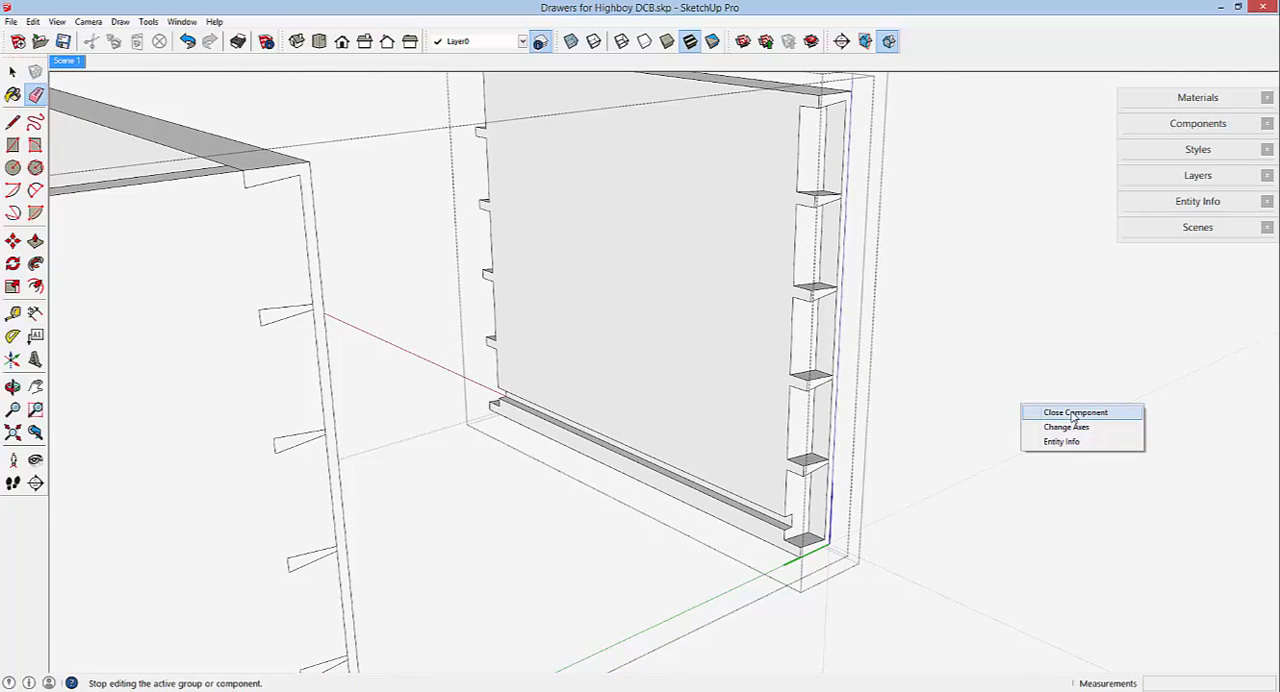
click(1074, 413)
Erase the extra copy of the drawer front standing outside the drawer, and close the drawer component.
middle_drag(809, 337, 502, 331)
right_click(668, 252)
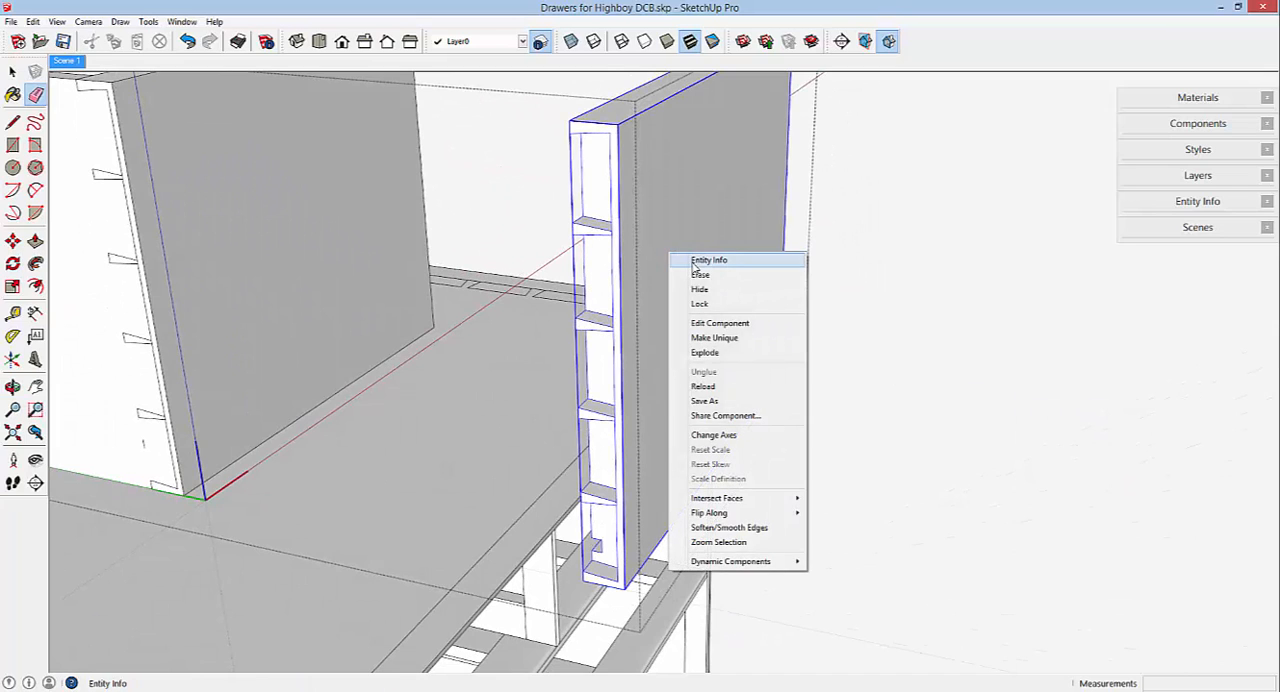
click(700, 278)
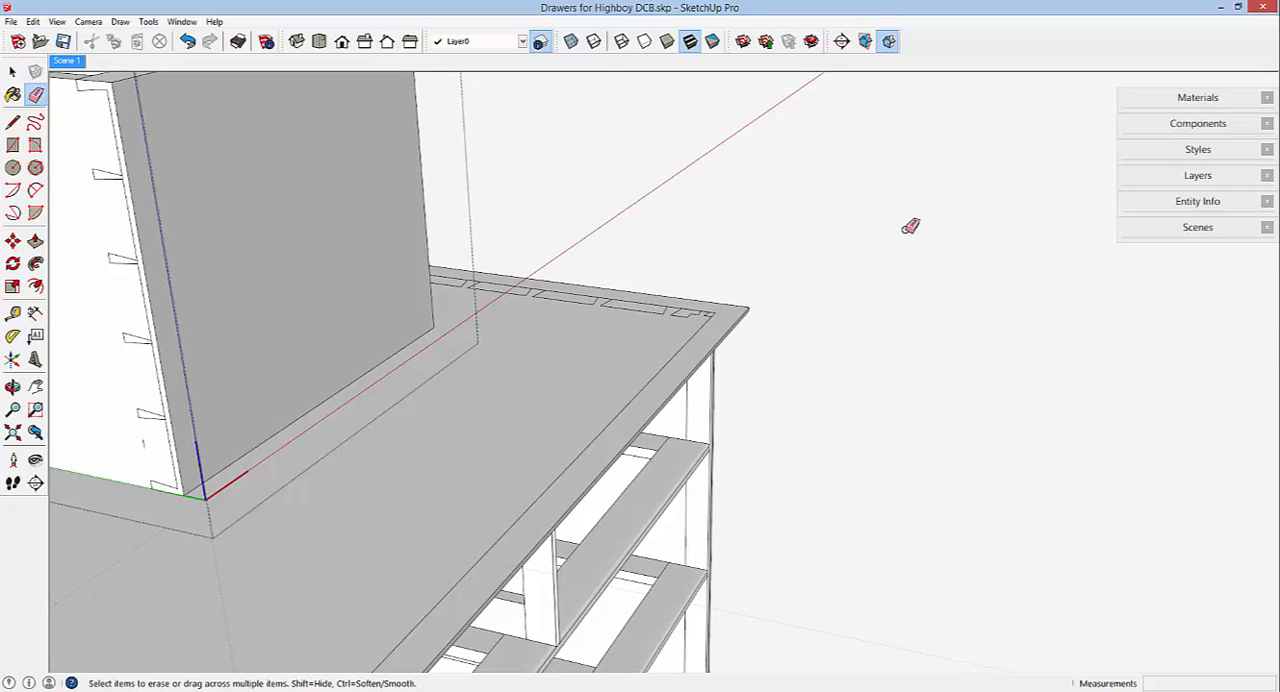
right_click(907, 231)
click(950, 240)
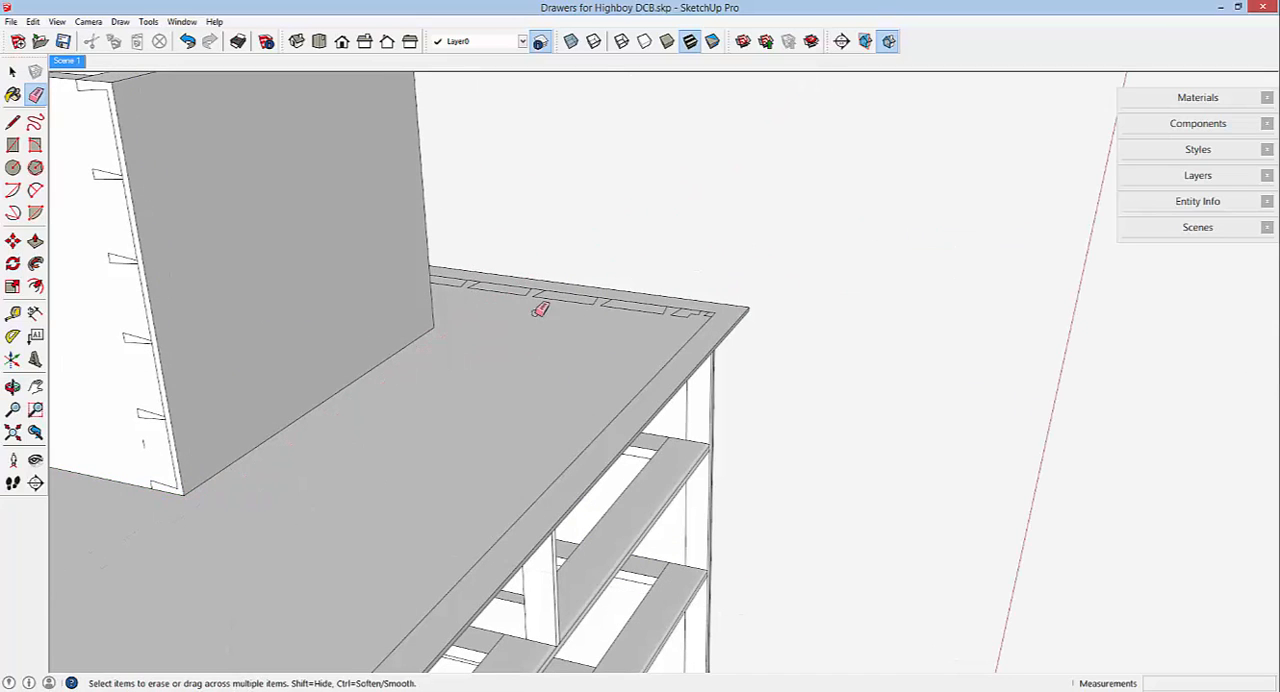
Examine how the left drawer fits in the highboy base from the front and from below.
scroll(683, 323, down, 8)
mouse_move(680, 325)
middle_down()
mouse_move(643, 240)
mouse_move(125, 260)
middle_up()
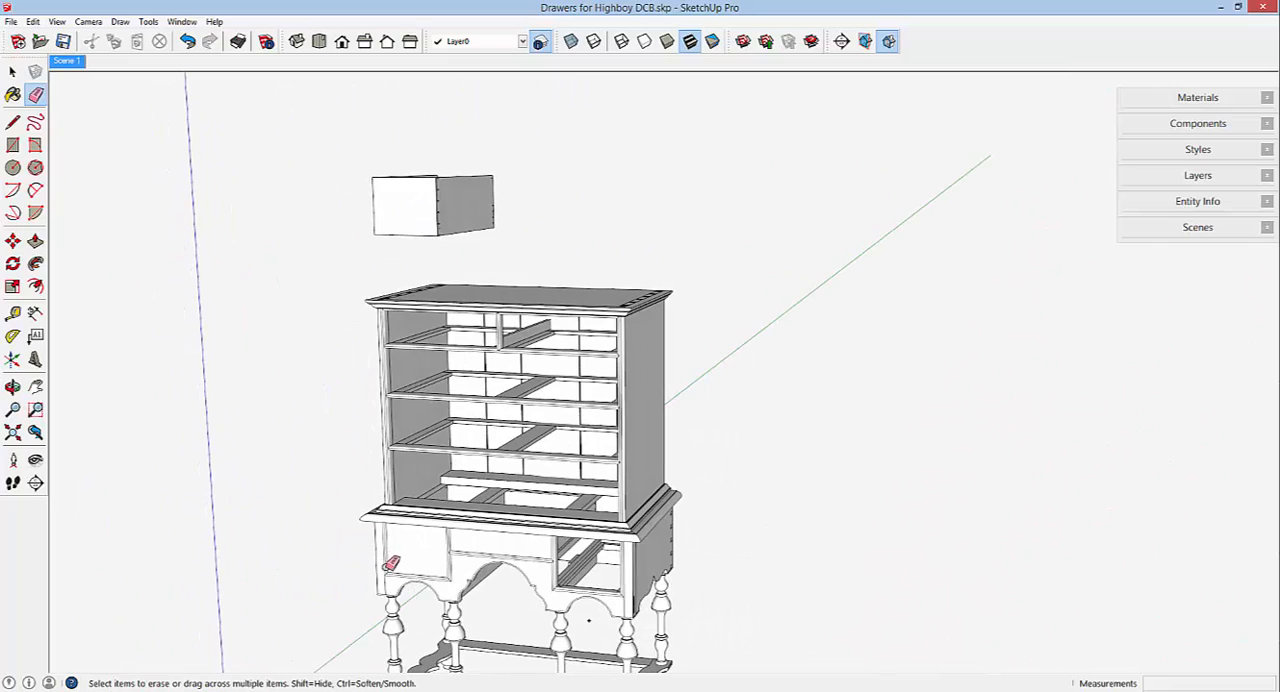
scroll(391, 563, up, 4)
scroll(399, 565, up, 2)
mouse_move(640, 536)
middle_down()
mouse_move(543, 520)
mouse_move(563, 494)
middle_up()
scroll(563, 494, down, 3)
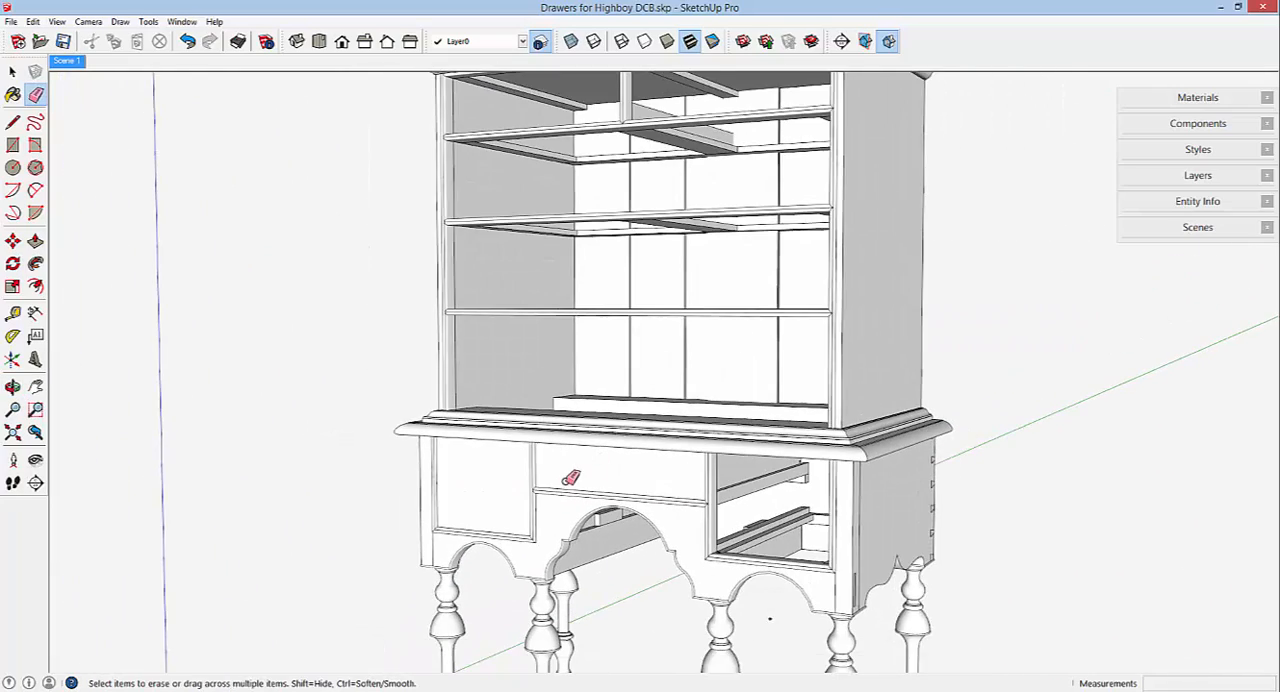
click(12, 240)
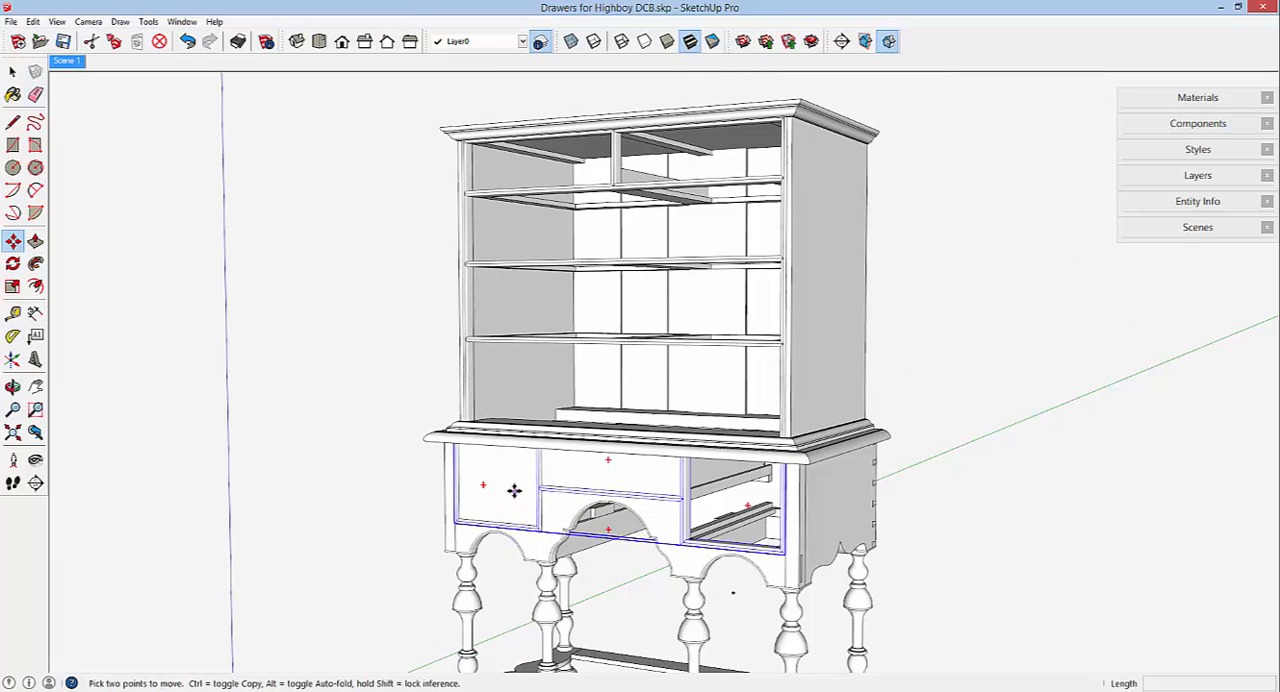
middle_drag(513, 492, 510, 330)
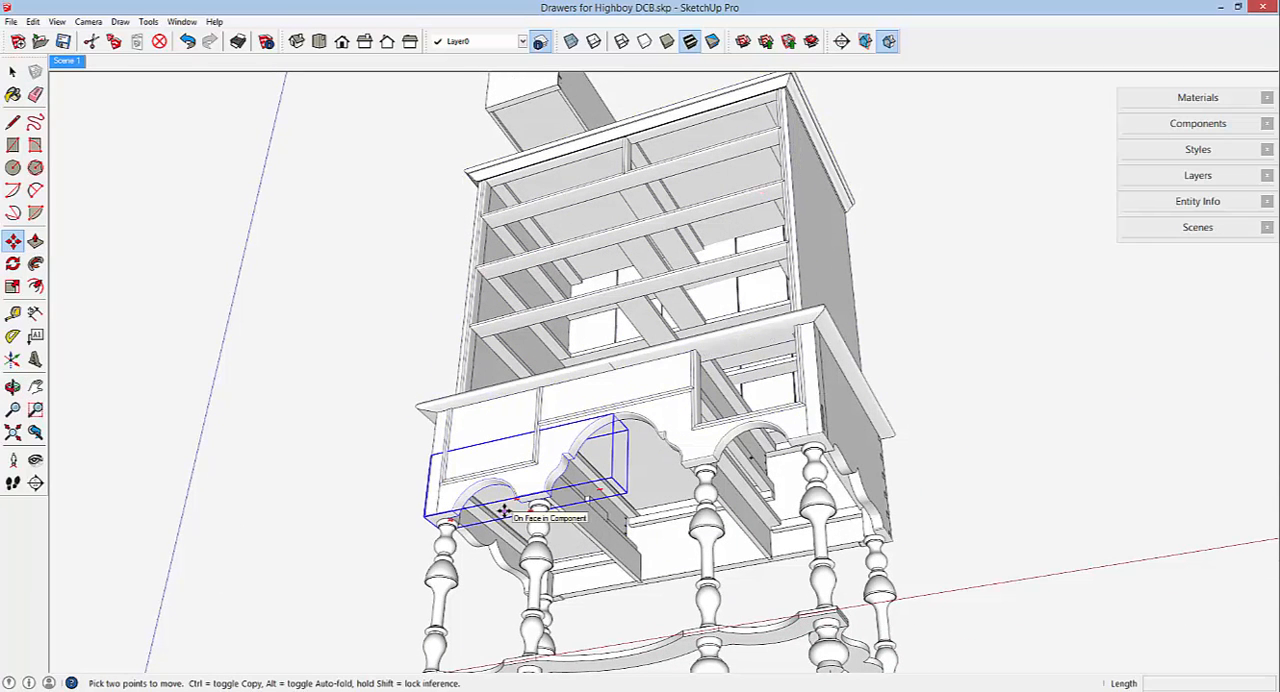
Copy the left drawer in the base about 24 7/8" straight out of the front along the green axis.
click(505, 512)
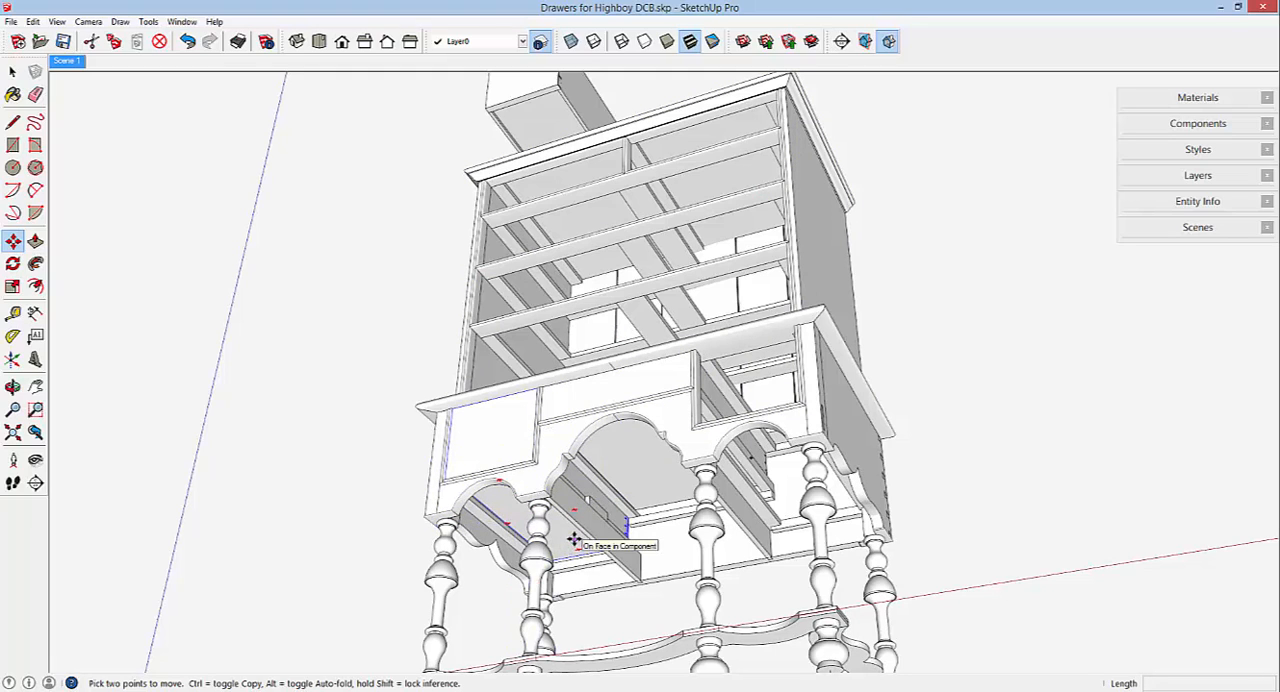
right_click(575, 541)
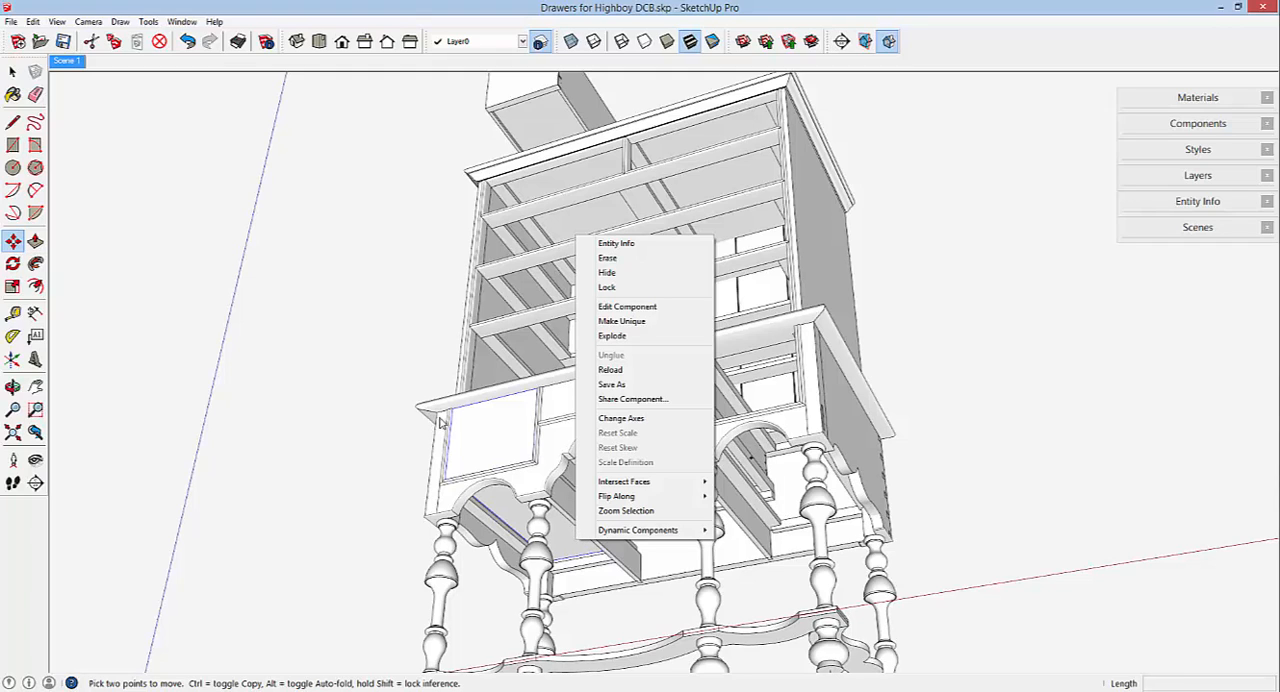
click(12, 72)
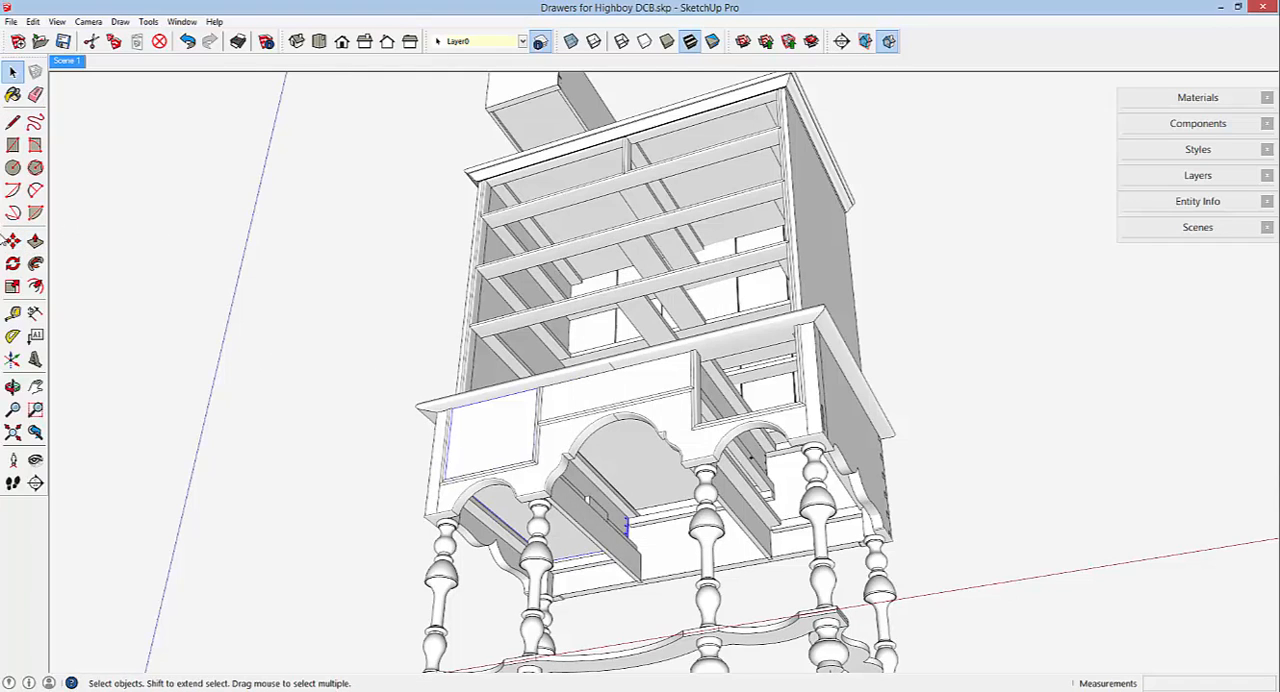
click(12, 241)
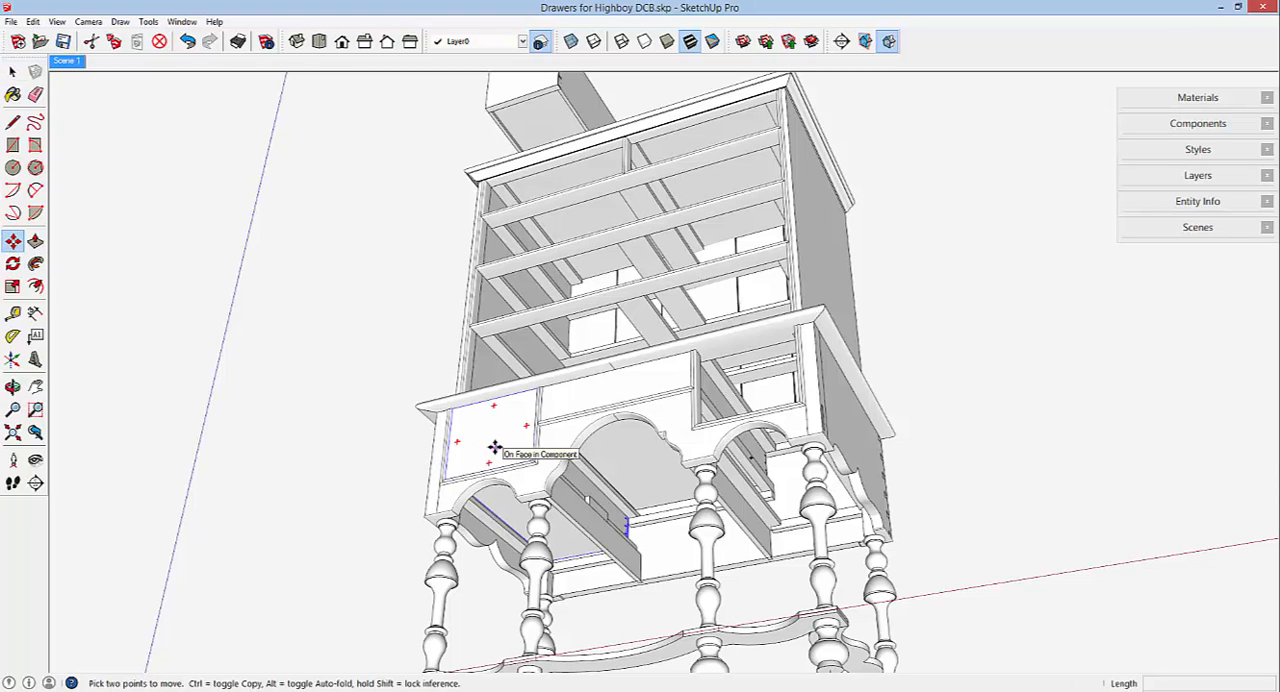
key(ctrl)
click(494, 446)
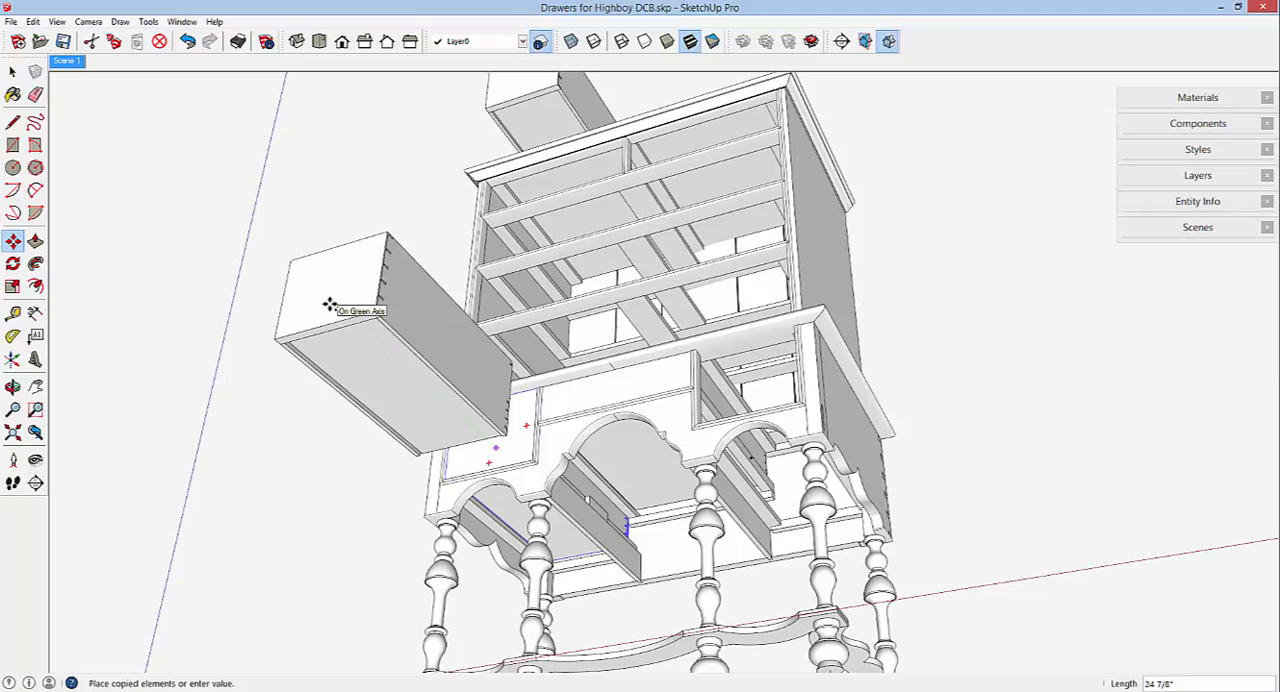
click(330, 305)
Inspect the pulled-out drawer copy's dovetails from above and hide the copy.
key(o)
drag(500, 429, 437, 612)
key(m)
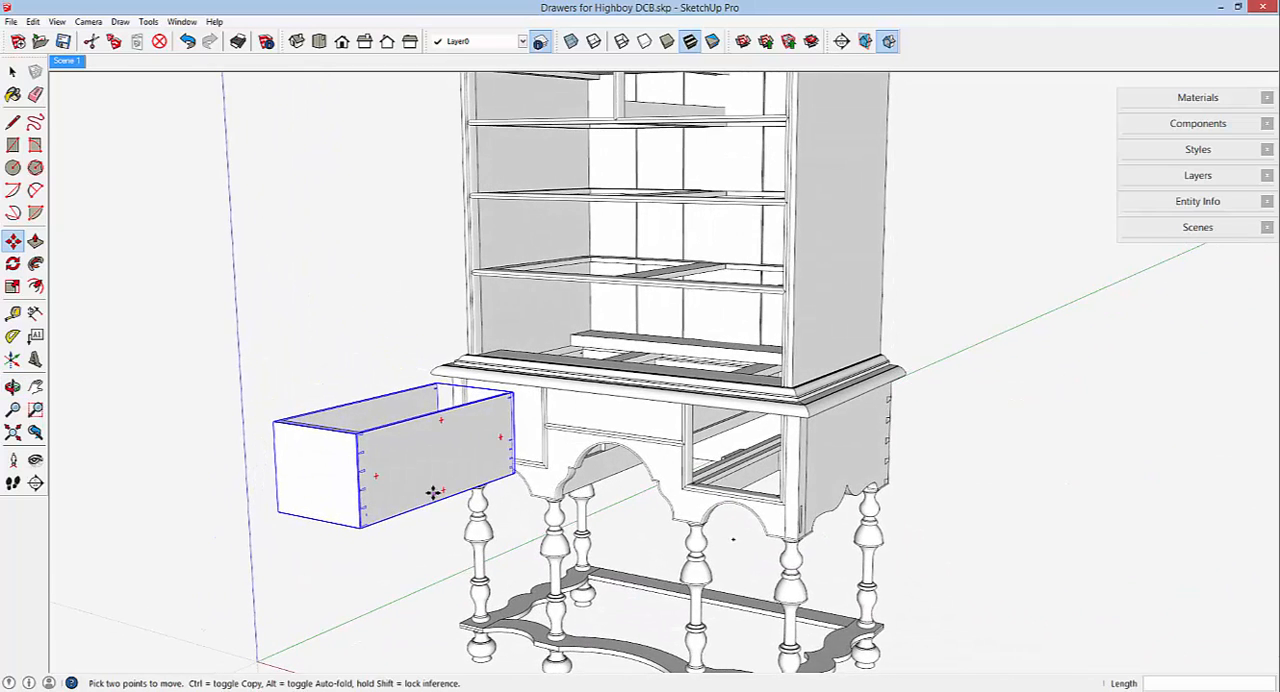
scroll(433, 492, up, 3)
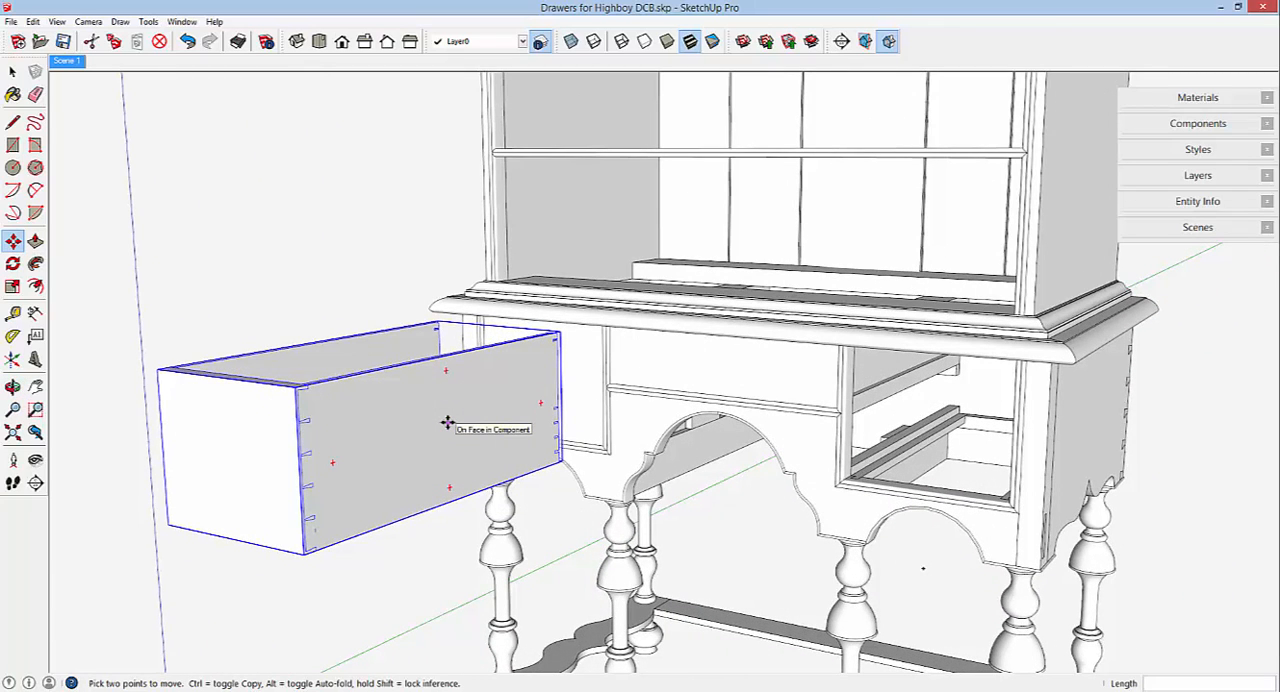
right_click(447, 423)
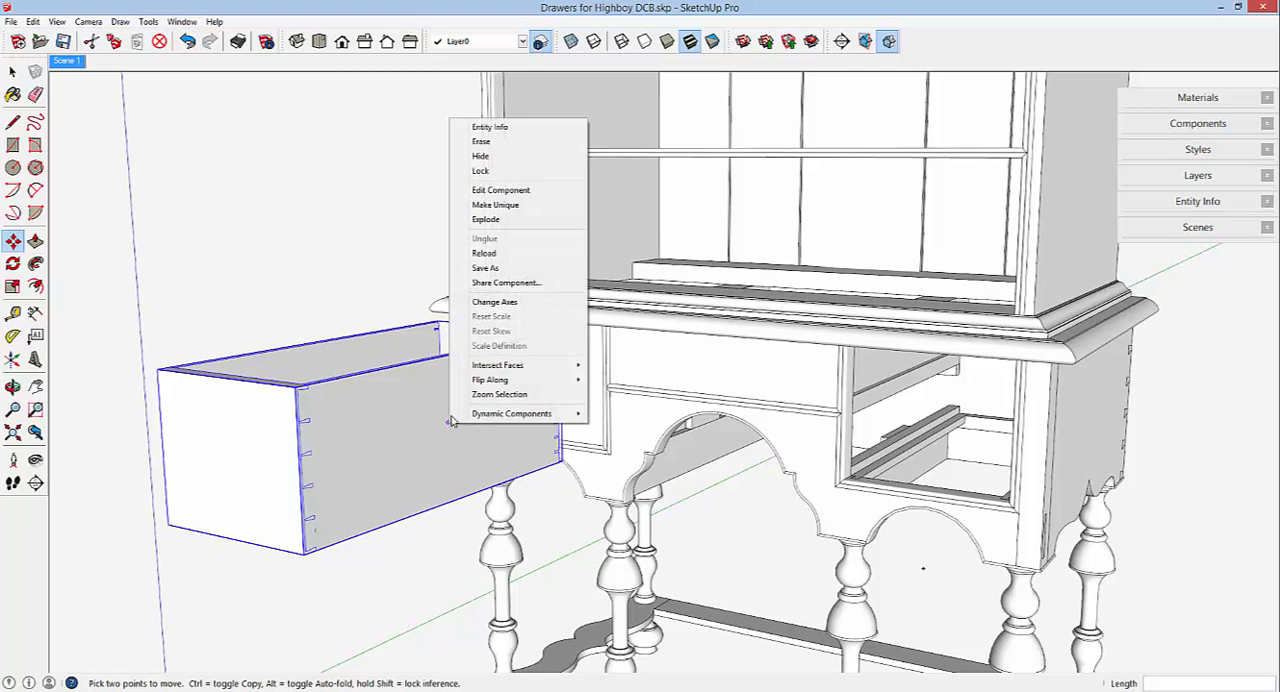
click(481, 155)
scroll(611, 437, down, 3)
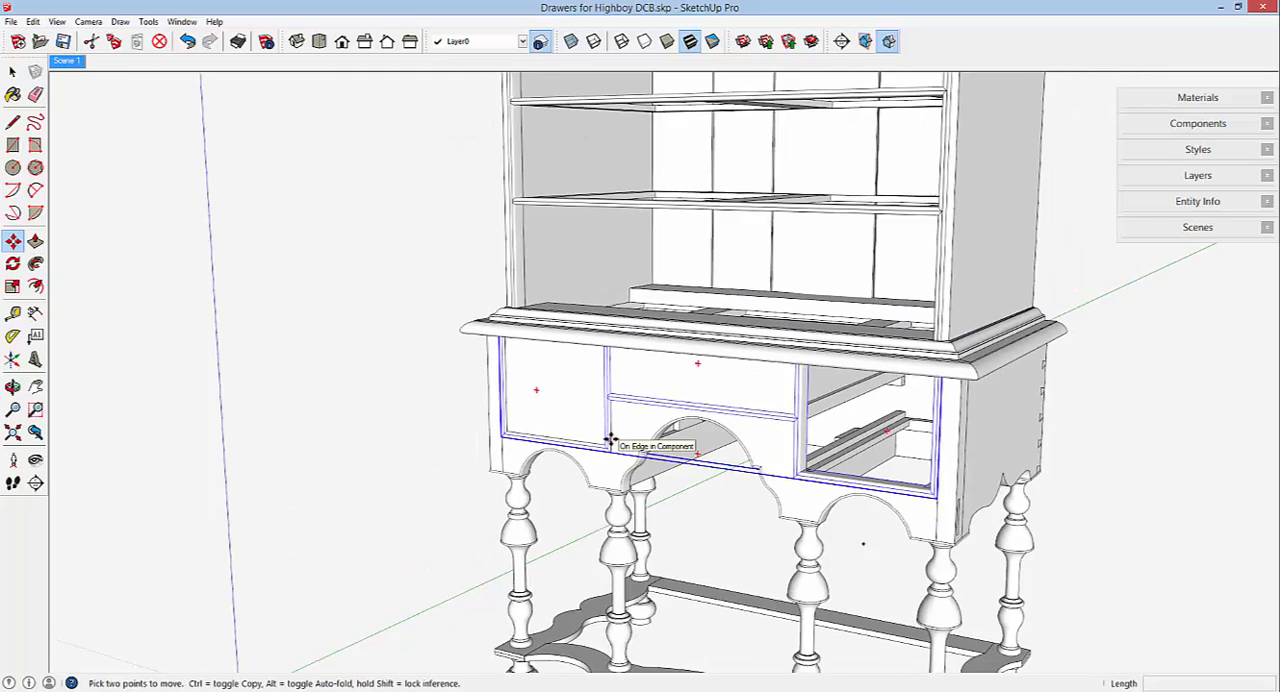
middle_drag(611, 421, 589, 430)
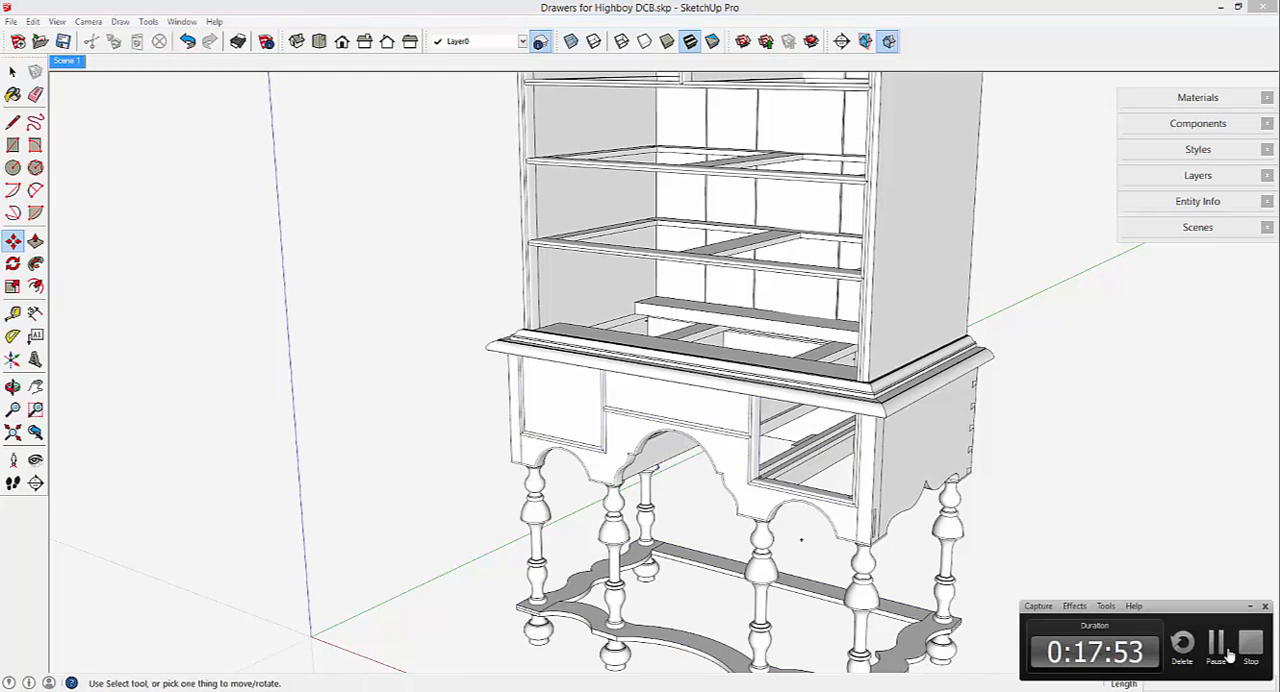
click(1249, 654)
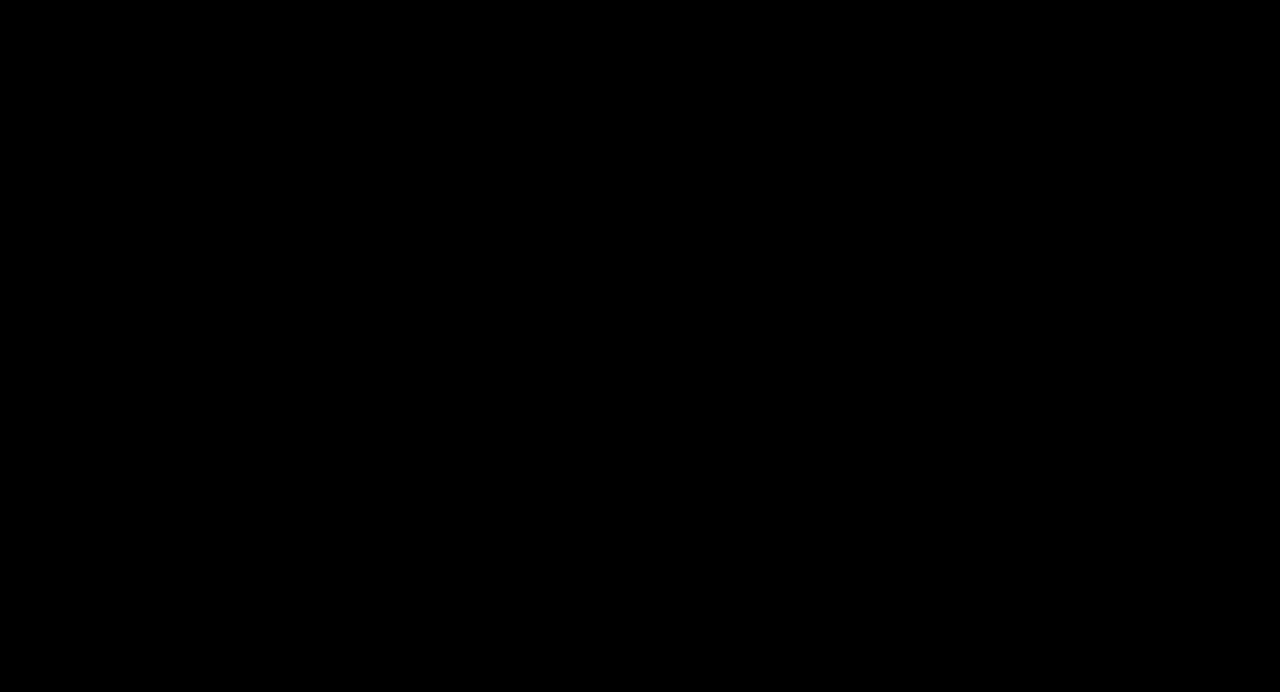